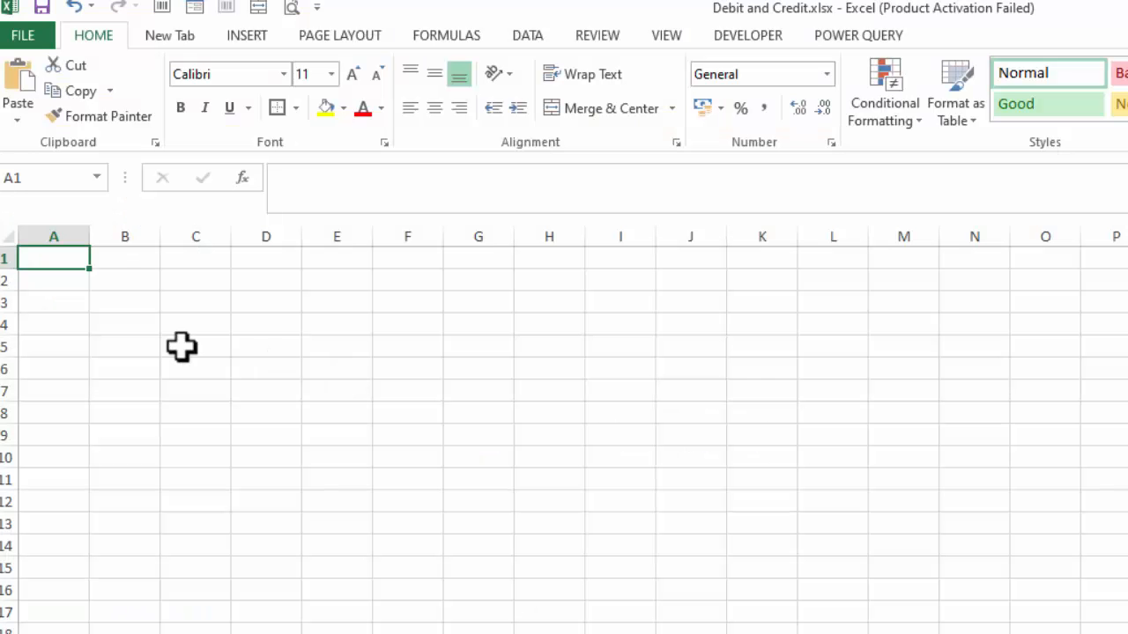
- Enter the headers S.No, Date and Description in row 5, starting at B5
{"action": "double_click", "coordinate": [107, 342]}
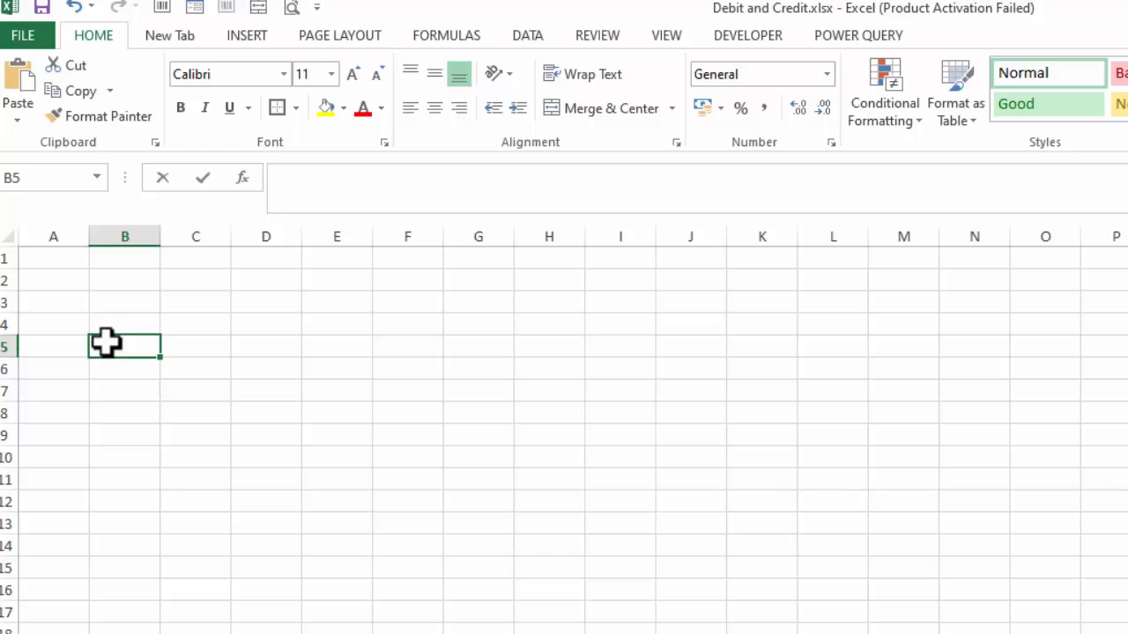
{"action": "key", "text": "Escape"}
{"action": "type", "text": "S.No"}
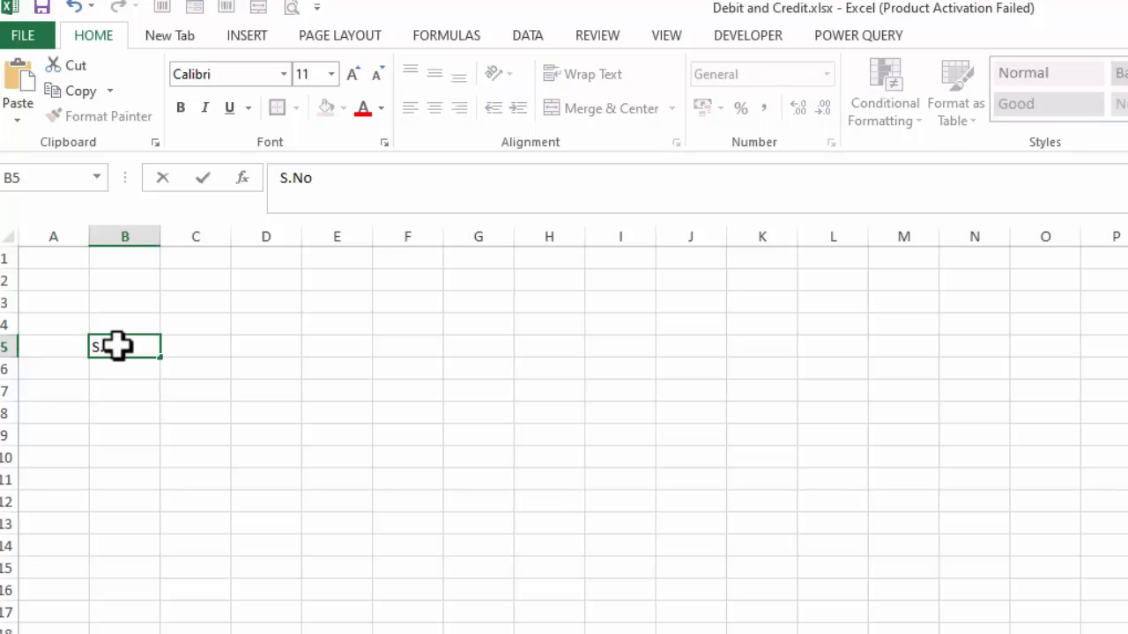
{"action": "key", "text": "Tab"}
{"action": "type", "text": "Date"}
{"action": "key", "text": "Tab"}
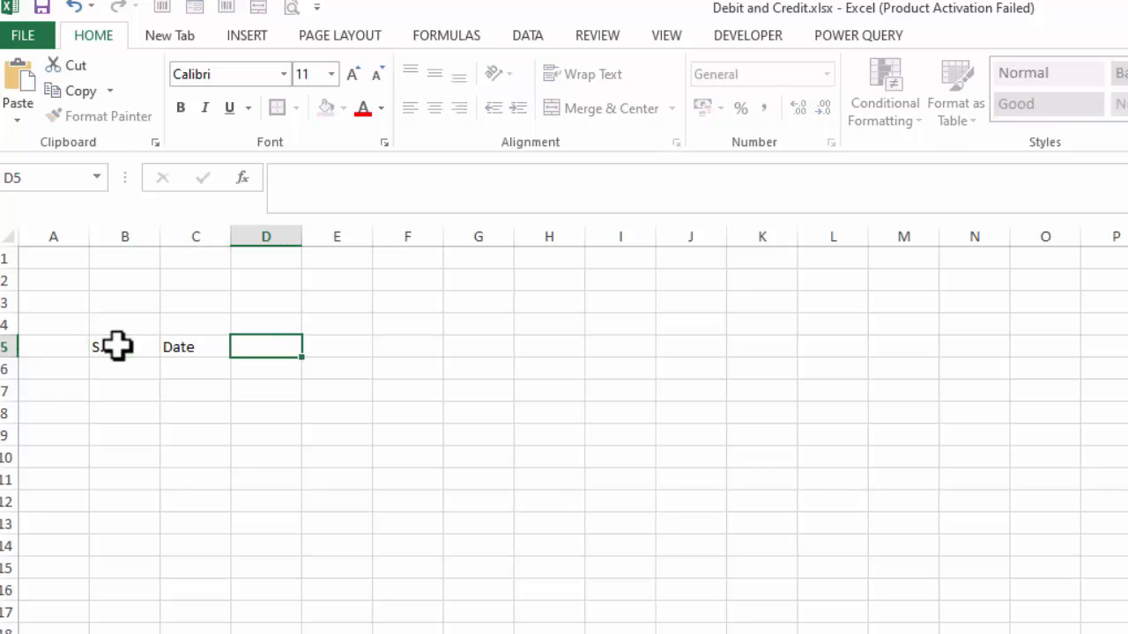
{"action": "type", "text": "Descripio"}
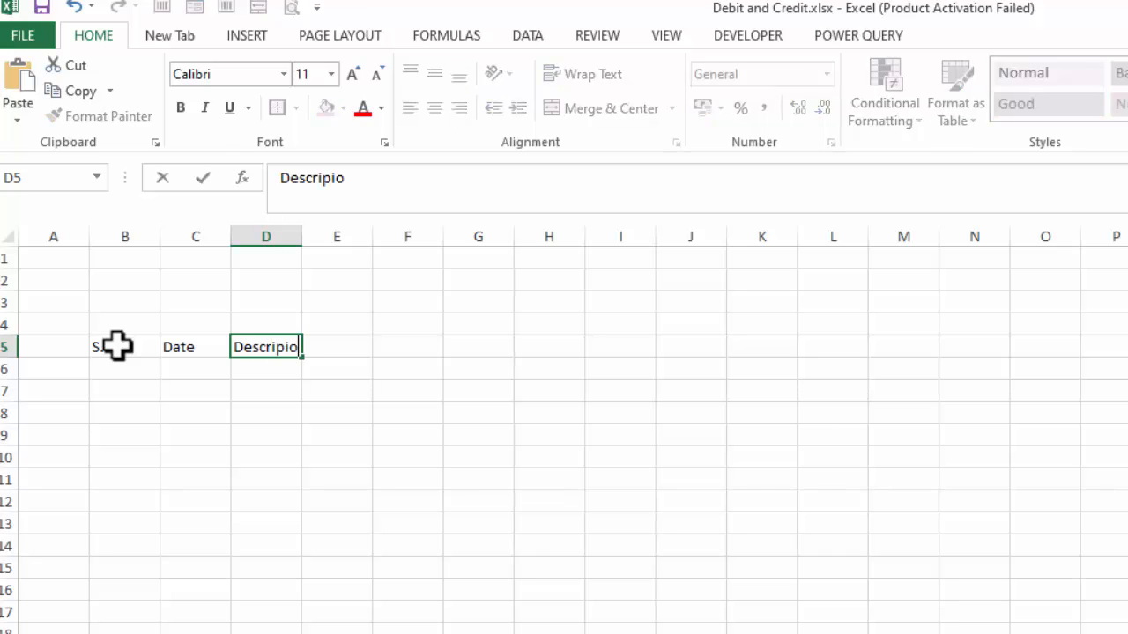
{"action": "type", "text": "ntion"}
{"action": "key", "text": "Tab"}
- Continue the header row from E5 with Account Effect, Debit, Credit and Dr/Cr
{"action": "type", "text": "Account"}
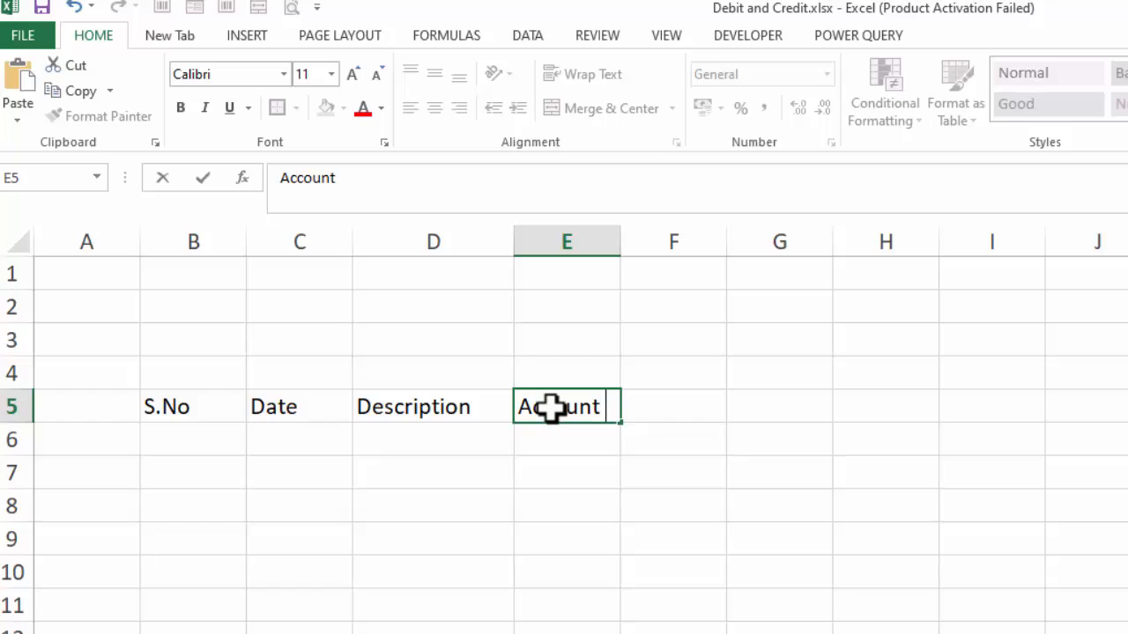
{"action": "type", "text": " Effe"}
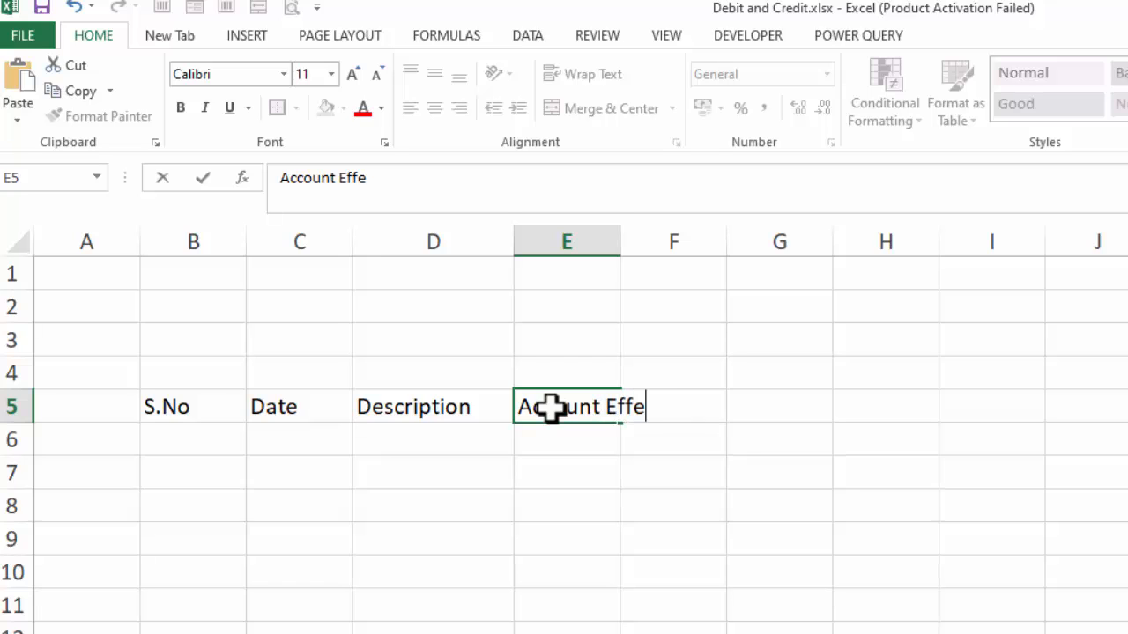
{"action": "type", "text": "ct"}
{"action": "key", "text": "Tab"}
{"action": "type", "text": "Debit"}
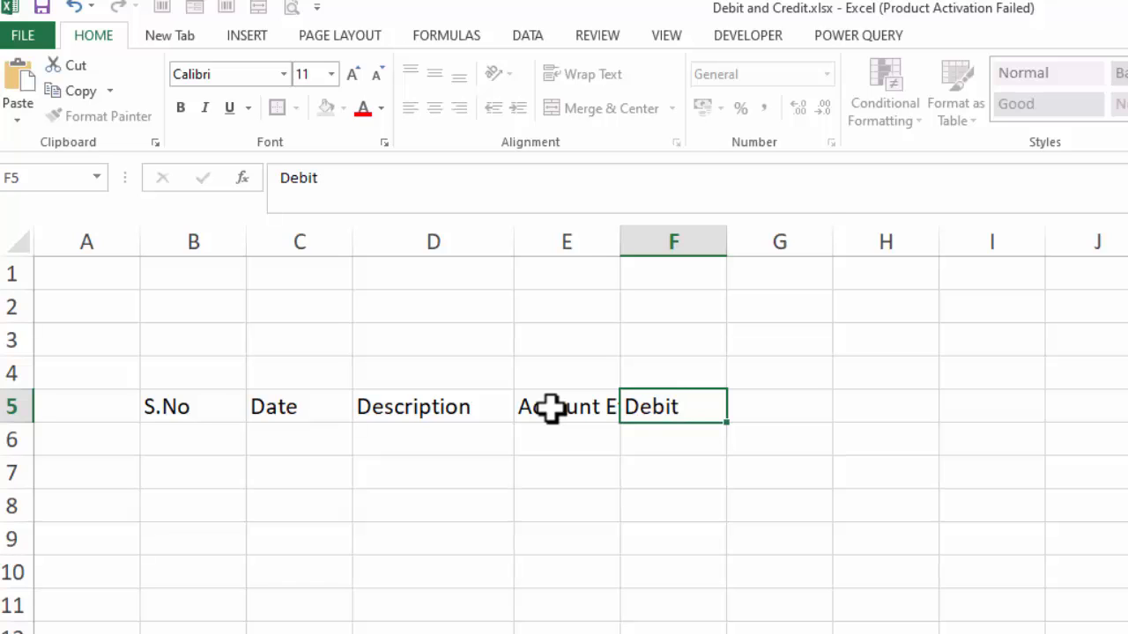
{"action": "key", "text": "Tab"}
{"action": "type", "text": "Credit"}
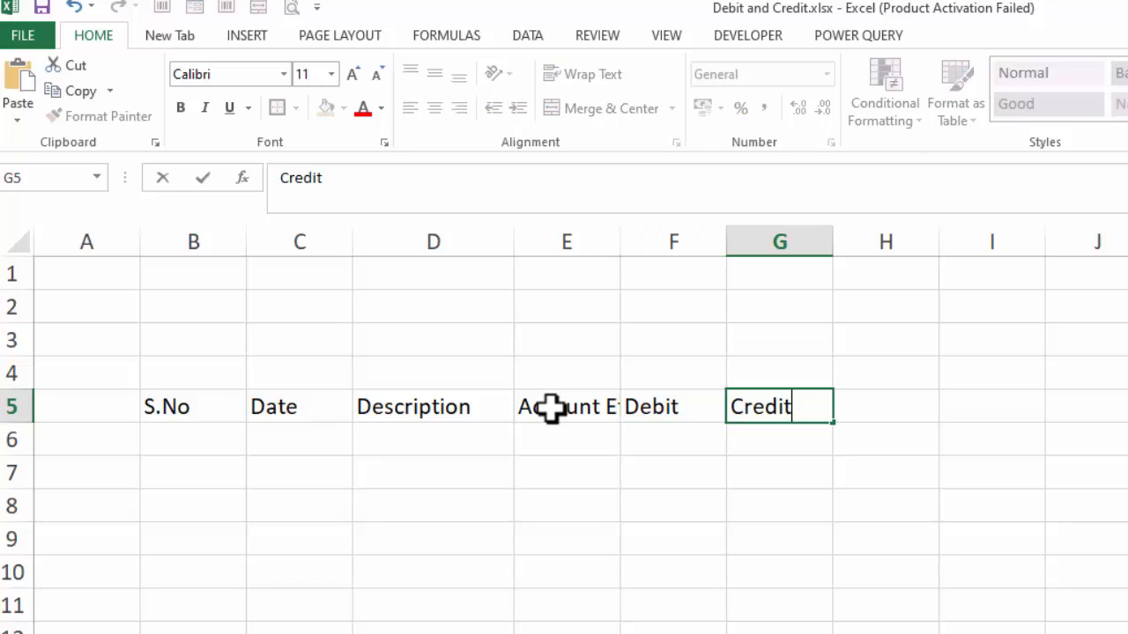
{"action": "key", "text": "Tab"}
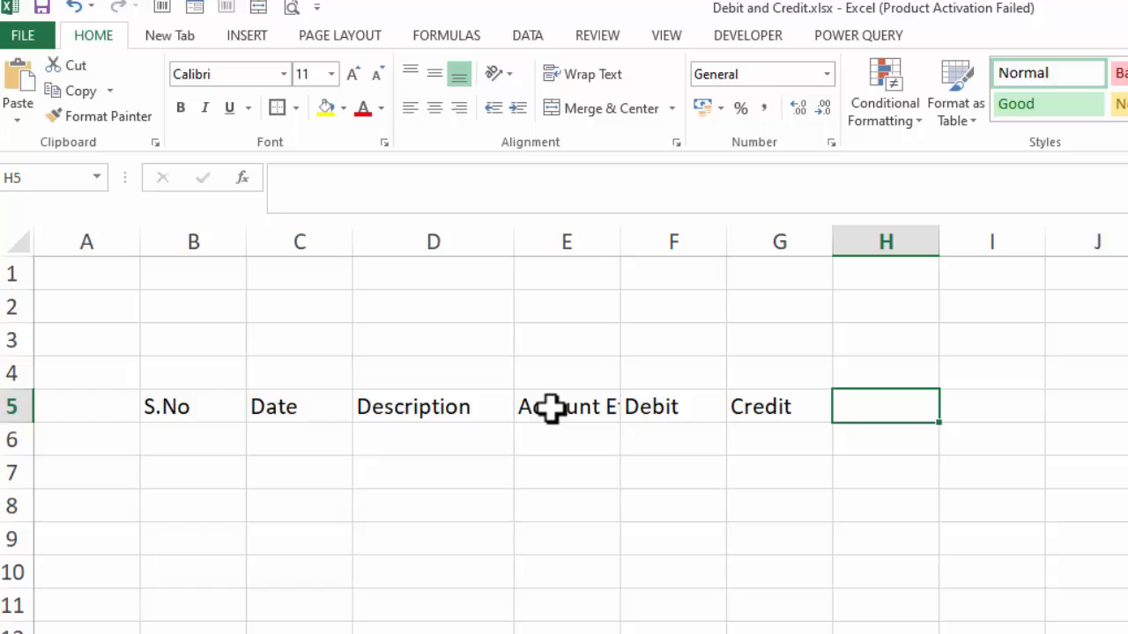
{"action": "type", "text": "Dr/"}
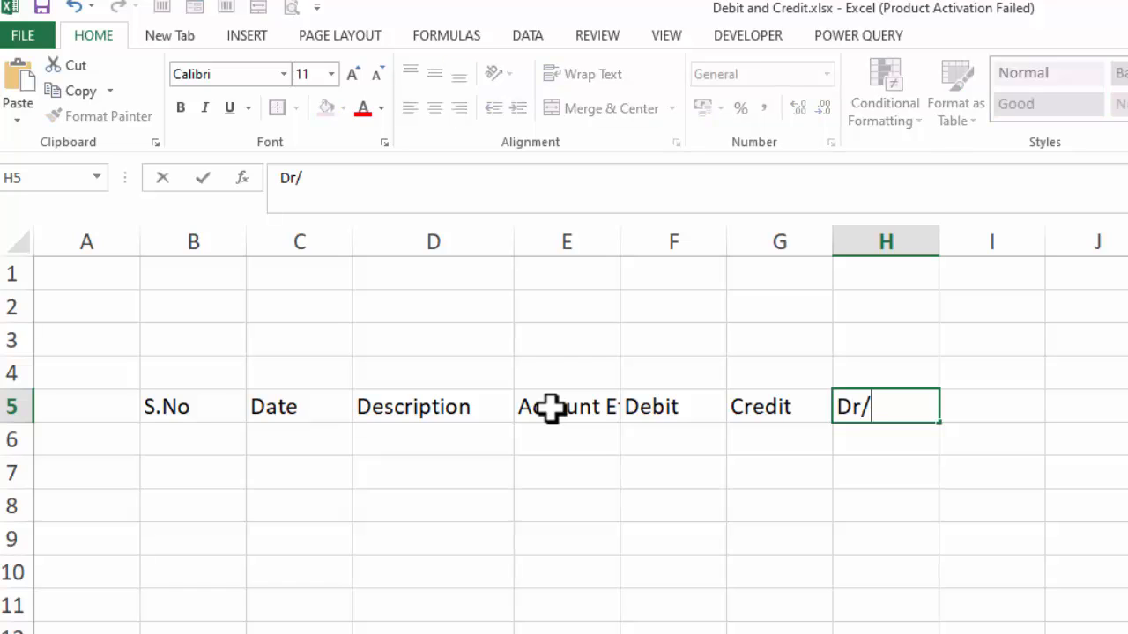
{"action": "type", "text": "Cr"}
{"action": "key", "text": "Tab"}
- Delete the empty column A before the S.No column
{"action": "left_click", "coordinate": [91, 240]}
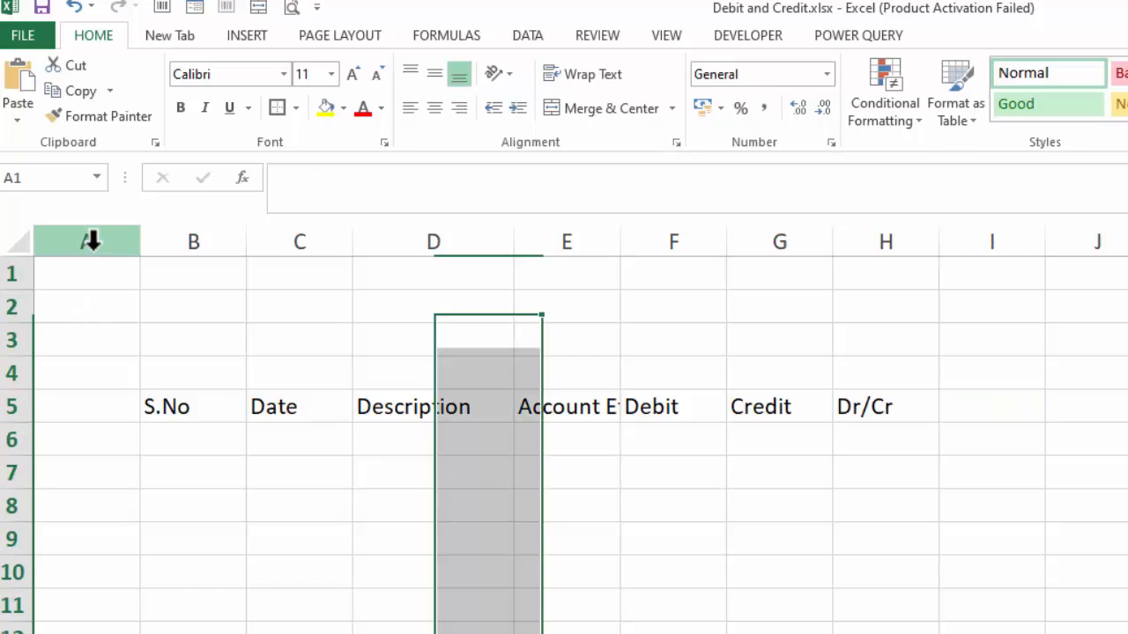
{"action": "right_click", "coordinate": [92, 239]}
{"action": "left_click", "coordinate": [119, 431]}
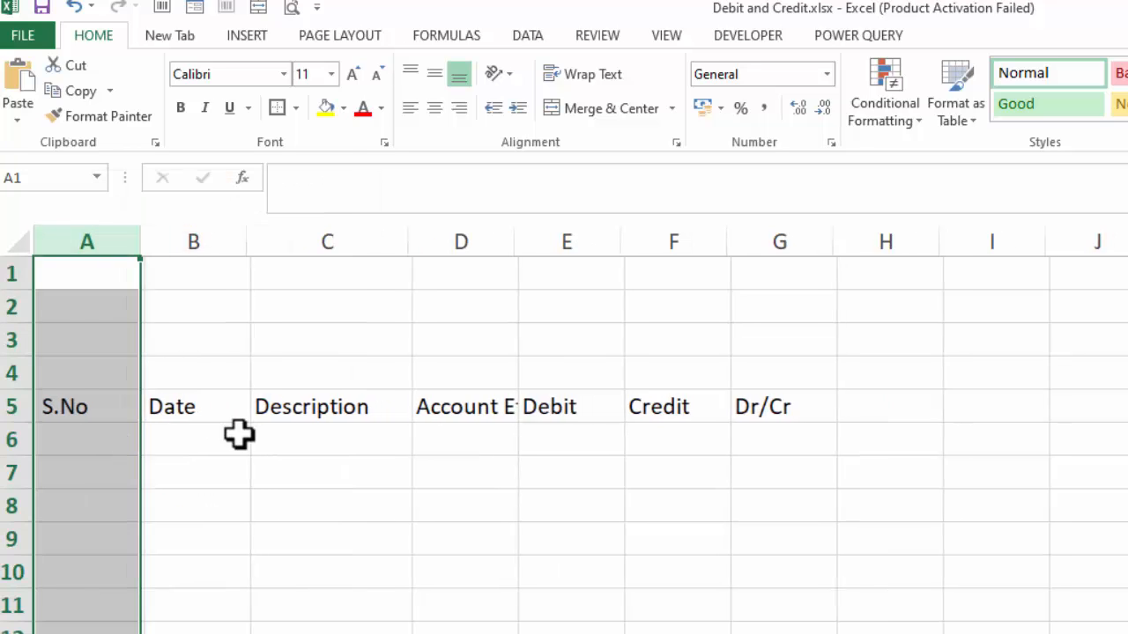
- Delete the empty rows 2 and 3 above the header row
{"action": "left_click_drag", "start_coordinate": [106, 408], "coordinate": [476, 542]}
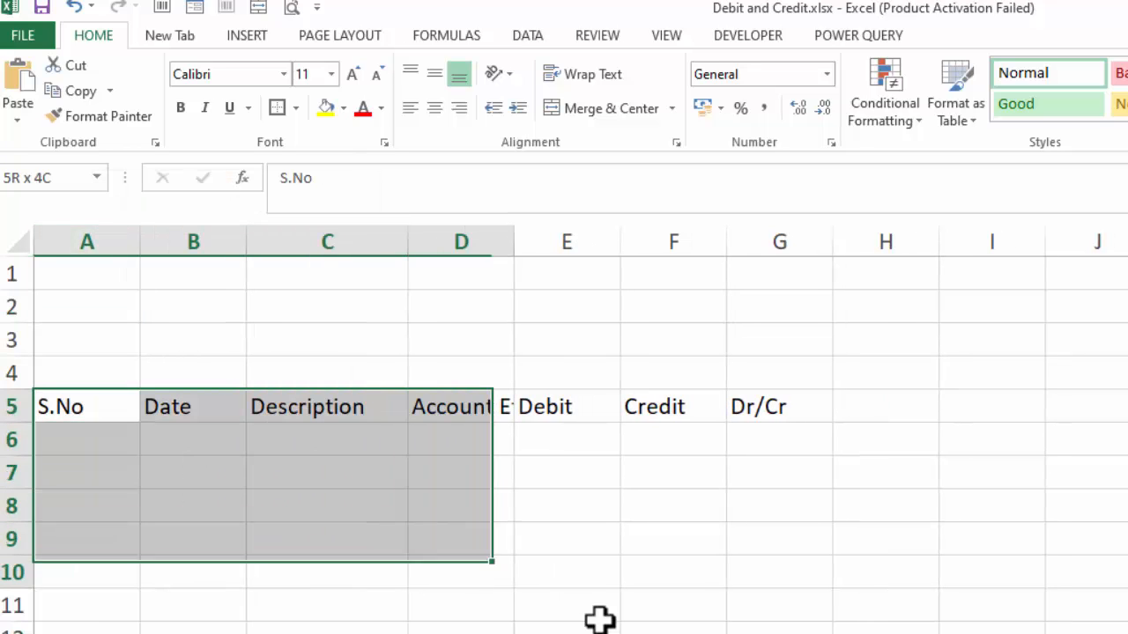
{"action": "left_click_drag", "start_coordinate": [599, 619], "coordinate": [780, 630]}
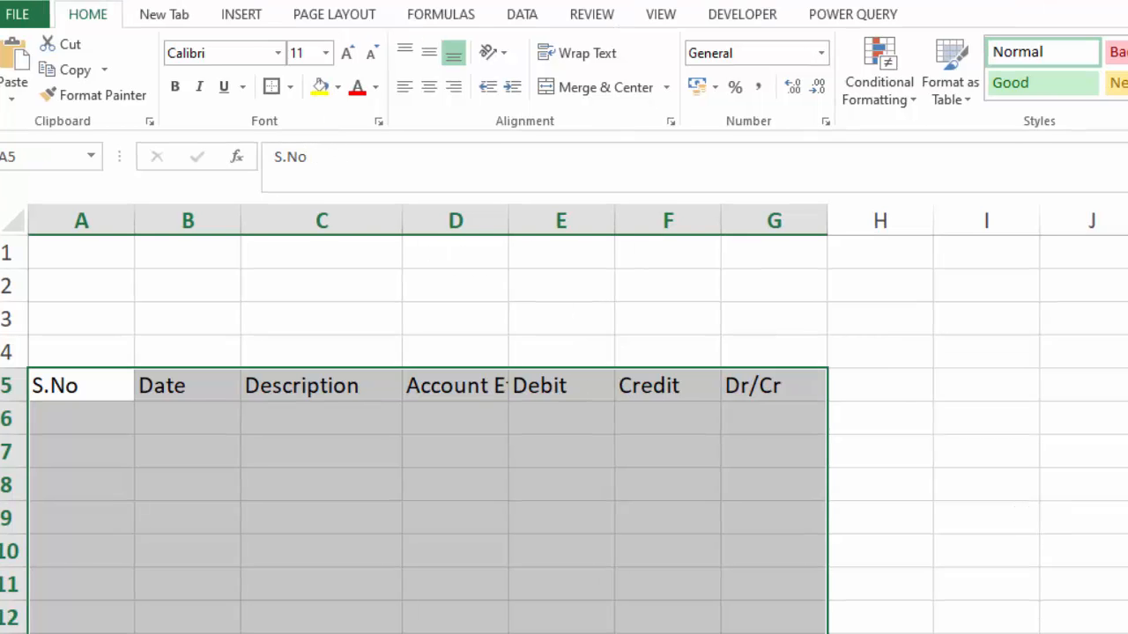
{"action": "scroll", "coordinate": [1108, 531], "scroll_direction": "up", "scroll_amount": 2}
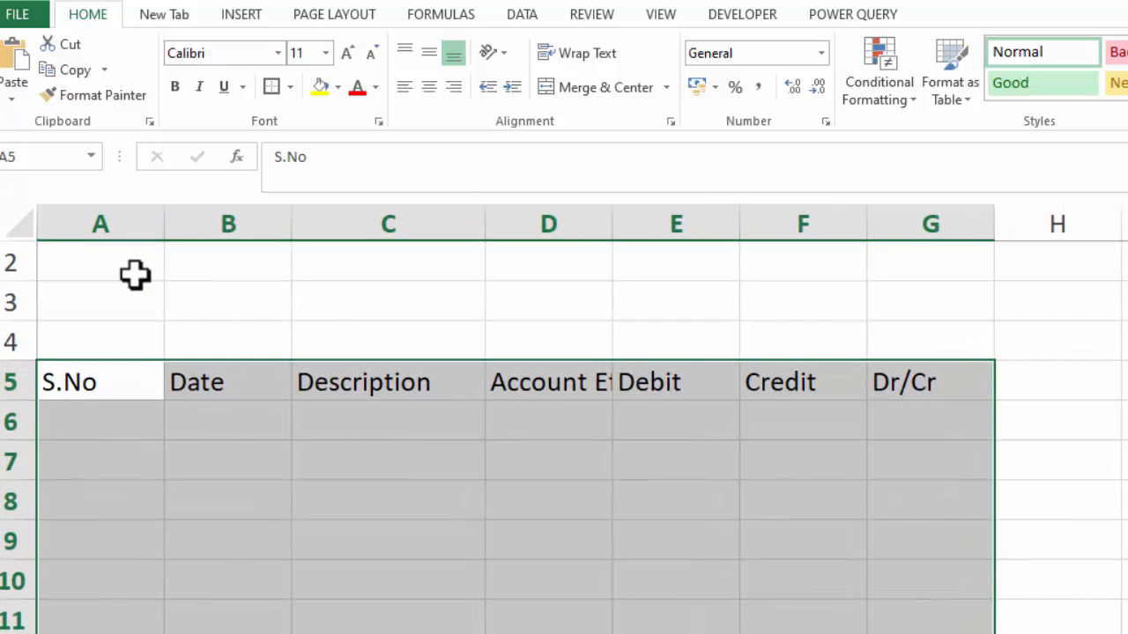
{"action": "mouse_move", "coordinate": [20, 259]}
{"action": "left_mouse_down"}
{"action": "mouse_move", "coordinate": [32, 259]}
{"action": "mouse_move", "coordinate": [26, 286]}
{"action": "mouse_move", "coordinate": [18, 269]}
{"action": "left_mouse_up"}
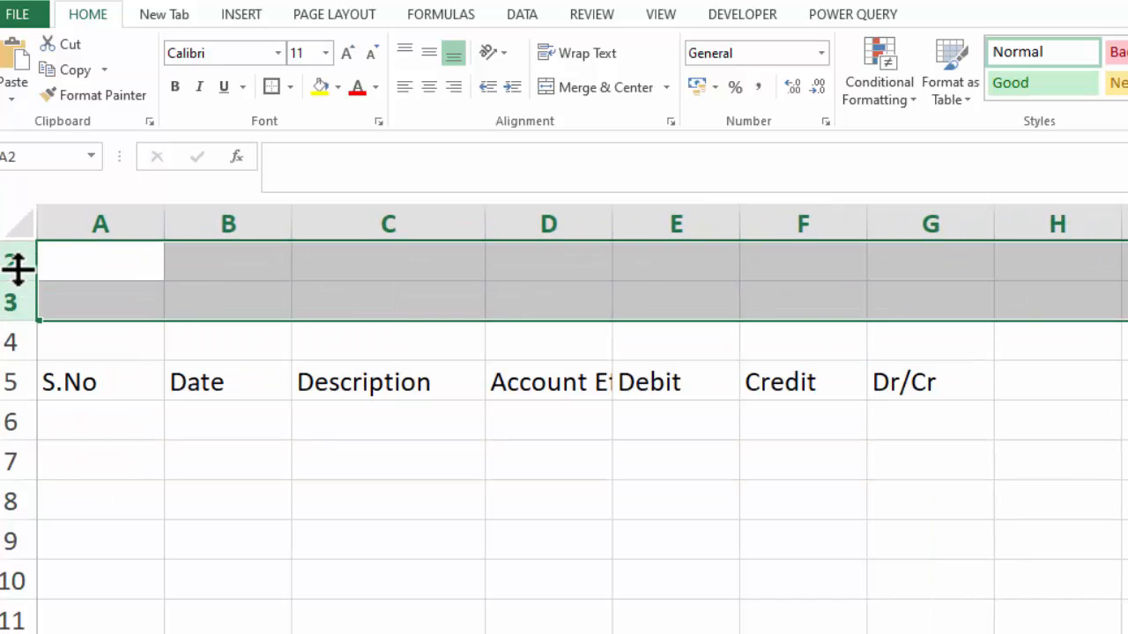
{"action": "right_click", "coordinate": [15, 260]}
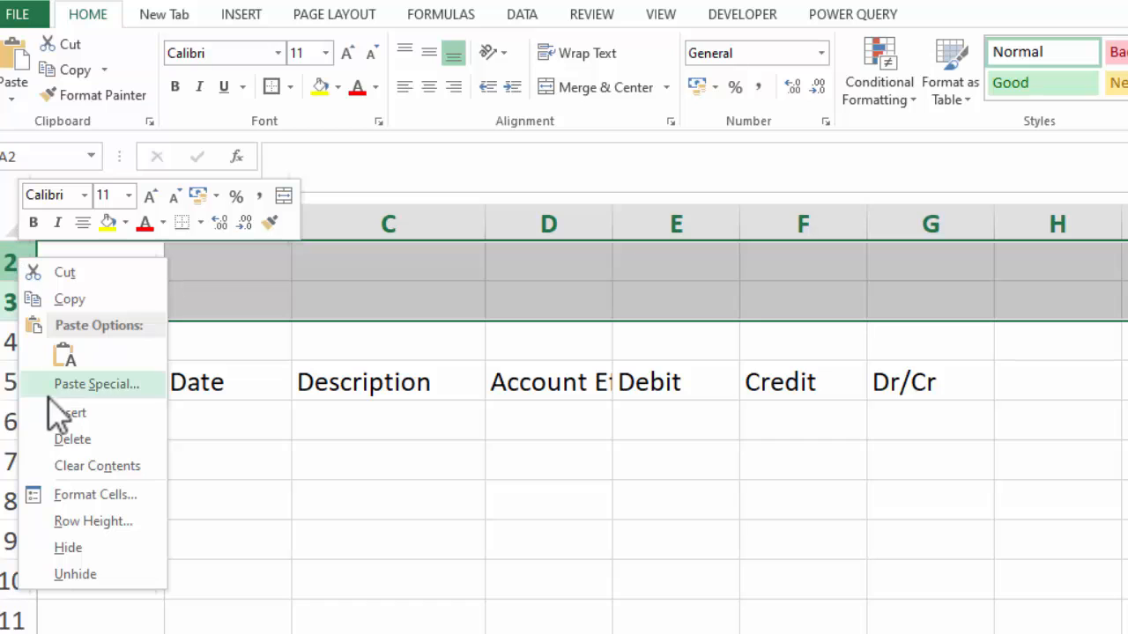
{"action": "left_click", "coordinate": [60, 439]}
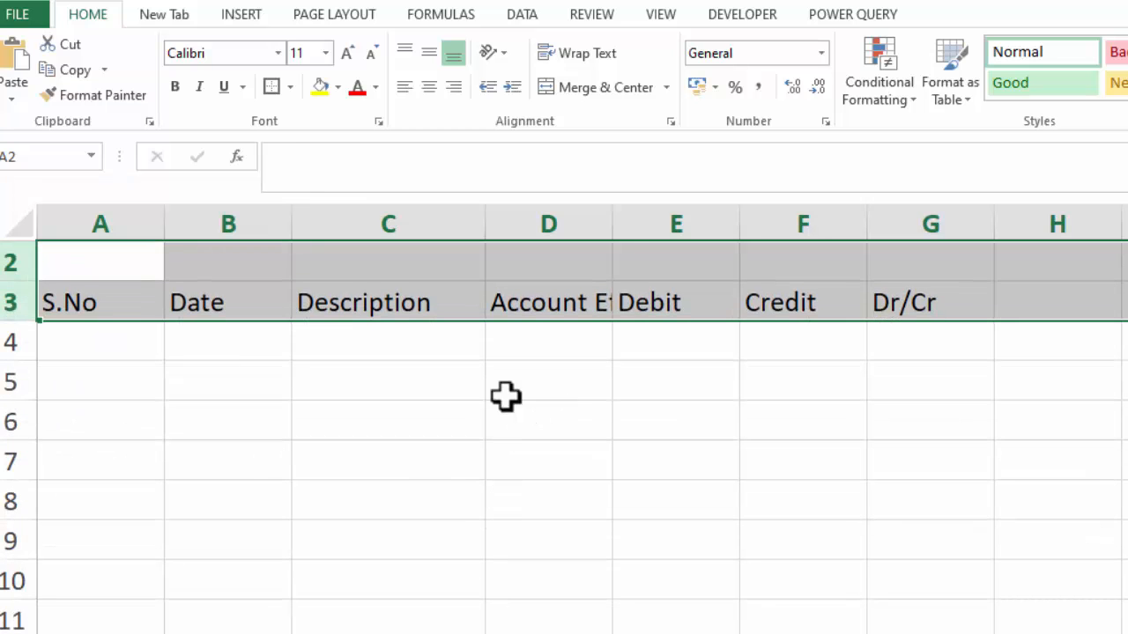
- Apply a thick outside border around the table area from A3 through column G, and around the header row A3:G3
{"action": "left_click_drag", "start_coordinate": [88, 304], "coordinate": [947, 633]}
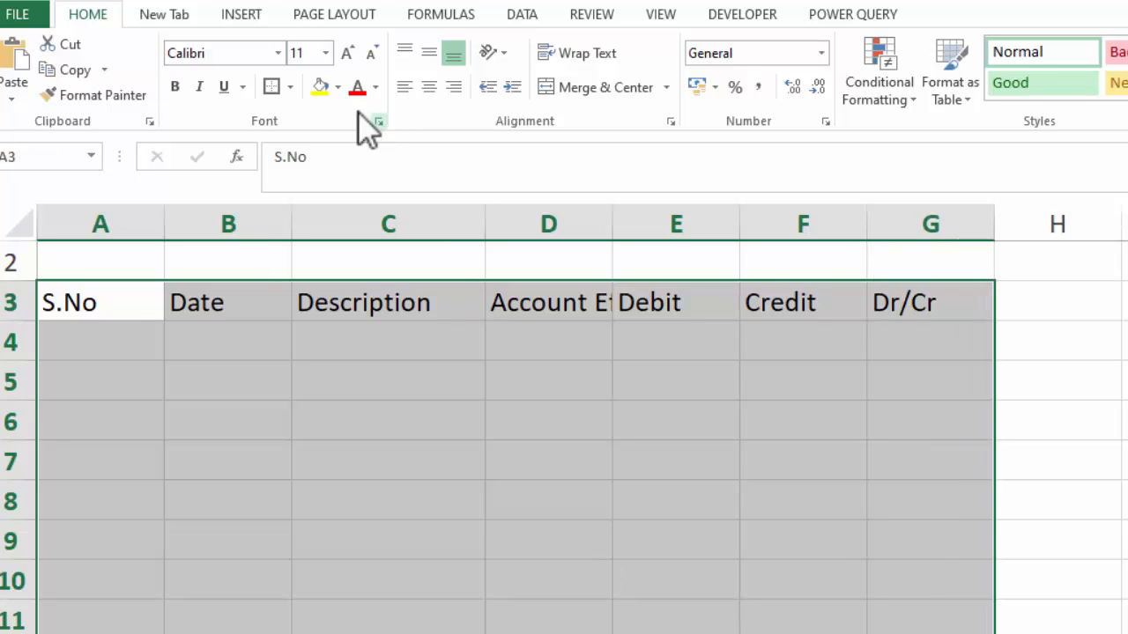
{"action": "left_click", "coordinate": [272, 88]}
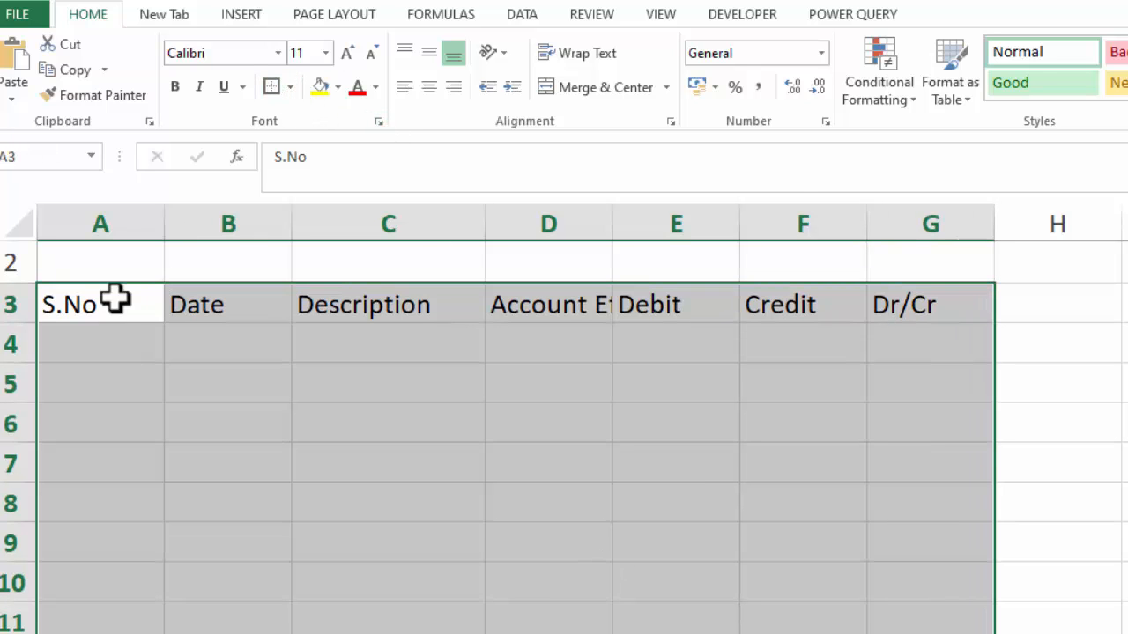
{"action": "left_click_drag", "start_coordinate": [116, 300], "coordinate": [925, 304]}
{"action": "left_click", "coordinate": [273, 87]}
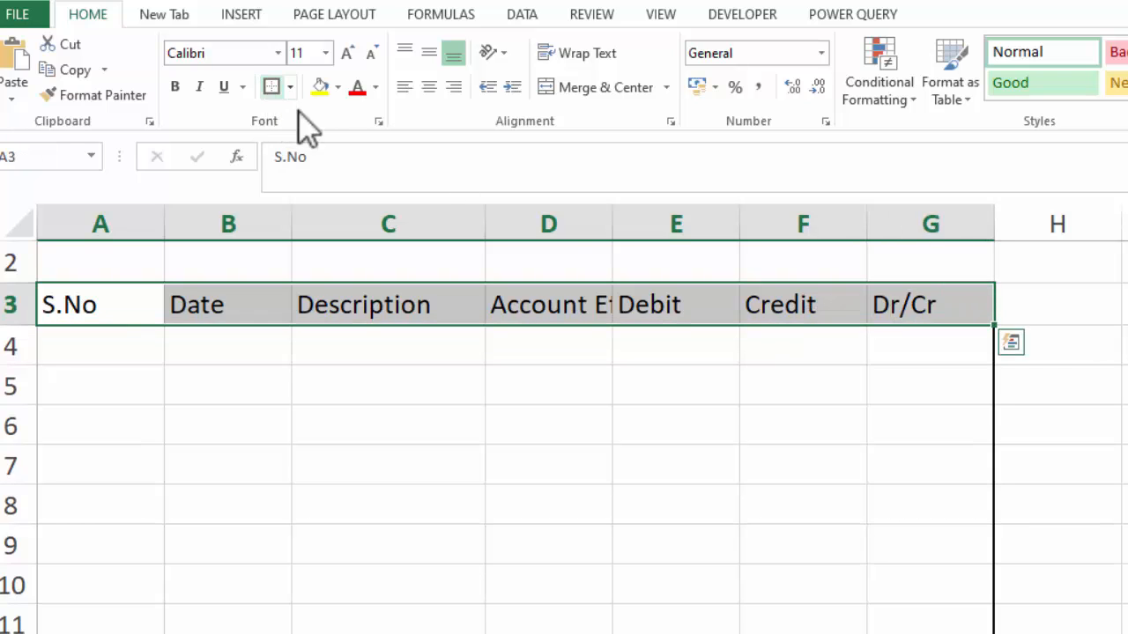
{"action": "left_click", "coordinate": [1126, 505]}
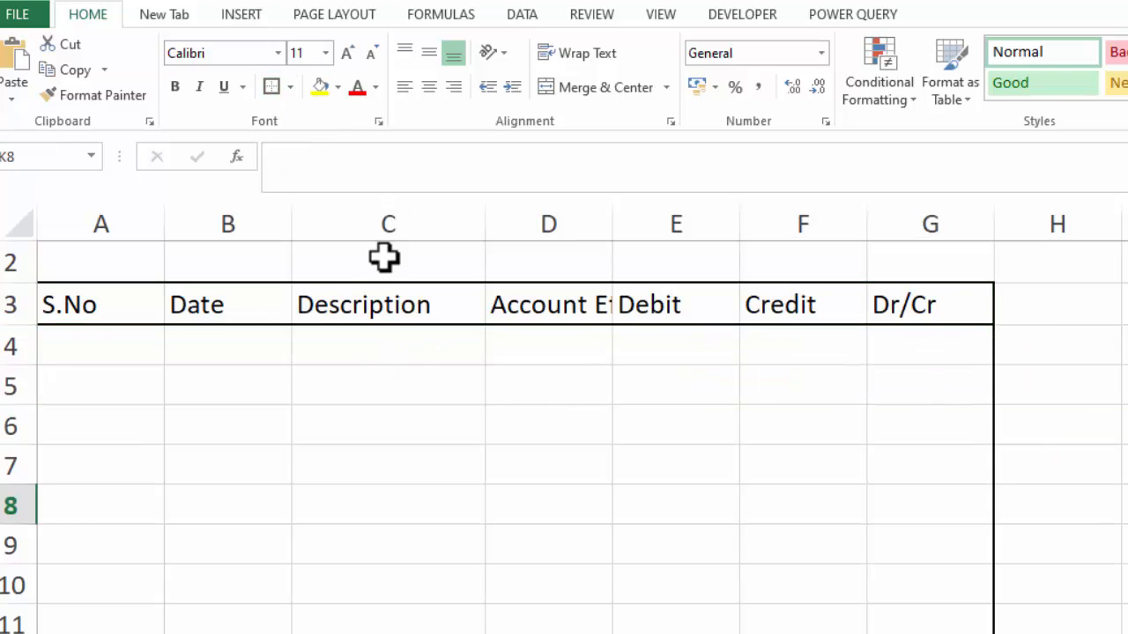
- Enter 1 and 2 in A4 and A5 and fill the number series down the S.No column
{"action": "left_click", "coordinate": [103, 345]}
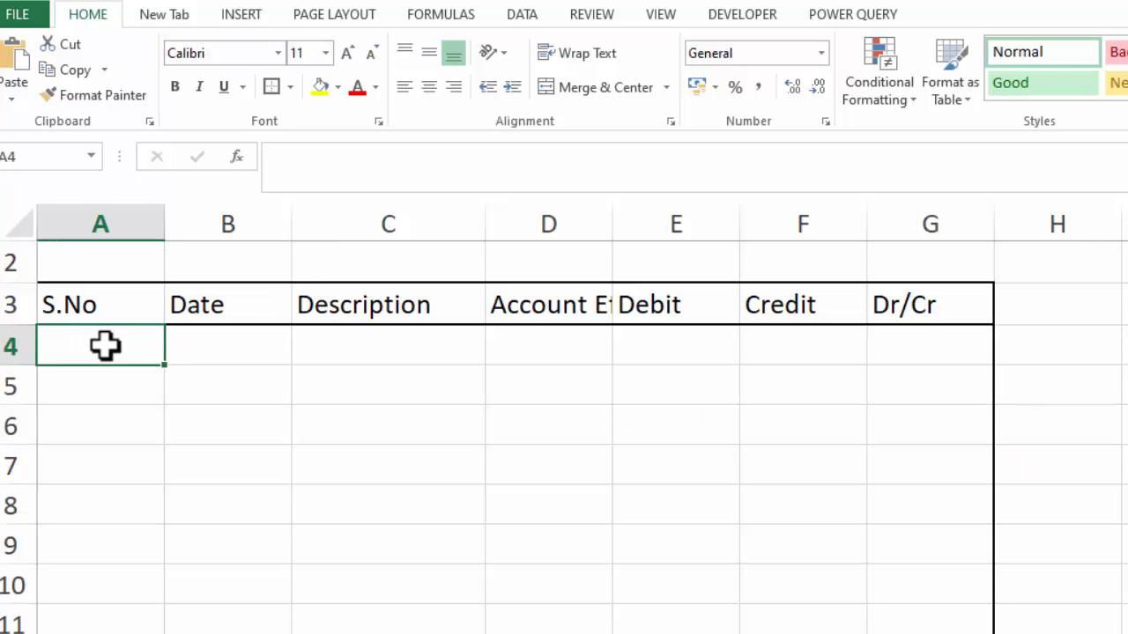
{"action": "type", "text": "1"}
{"action": "key", "text": "Return"}
{"action": "type", "text": "2"}
{"action": "key", "text": "Return"}
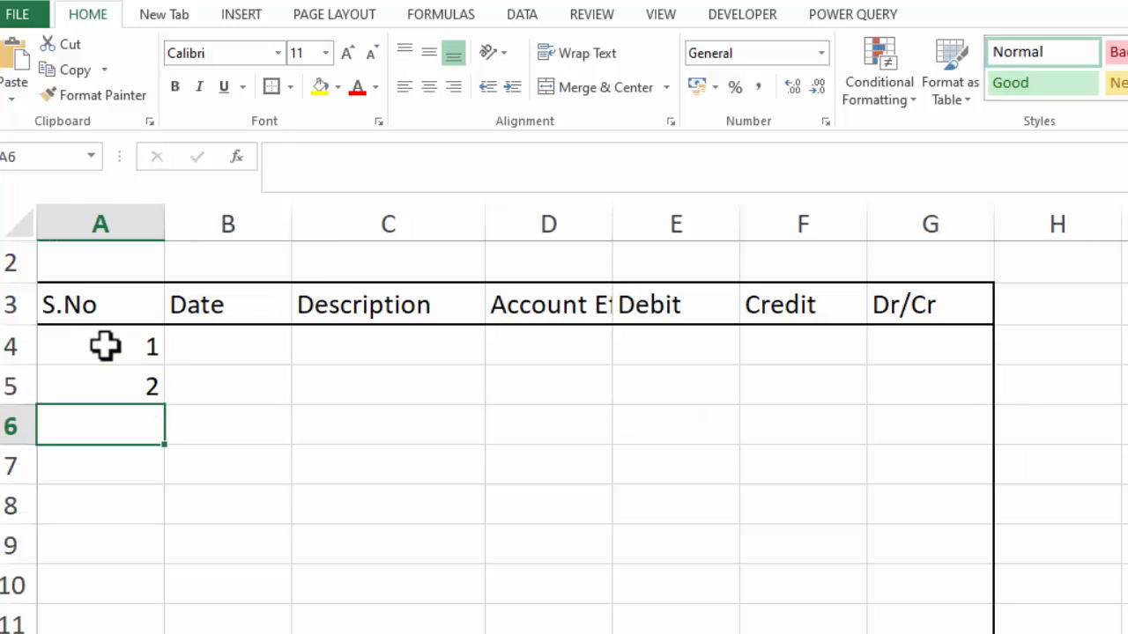
{"action": "left_click_drag", "start_coordinate": [105, 346], "coordinate": [114, 370]}
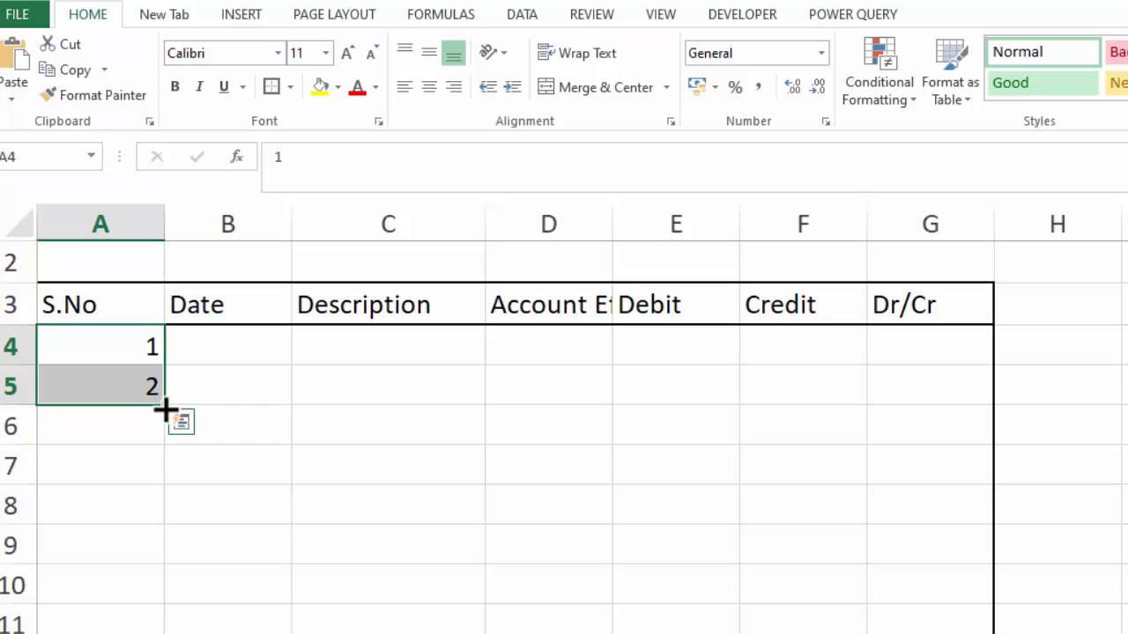
{"action": "left_click_drag", "start_coordinate": [166, 409], "coordinate": [167, 632]}
- Enter 1/1/2022 in B4 and format the Date column's cells in the 01-Jan-22 date style
{"action": "left_click", "coordinate": [241, 352]}
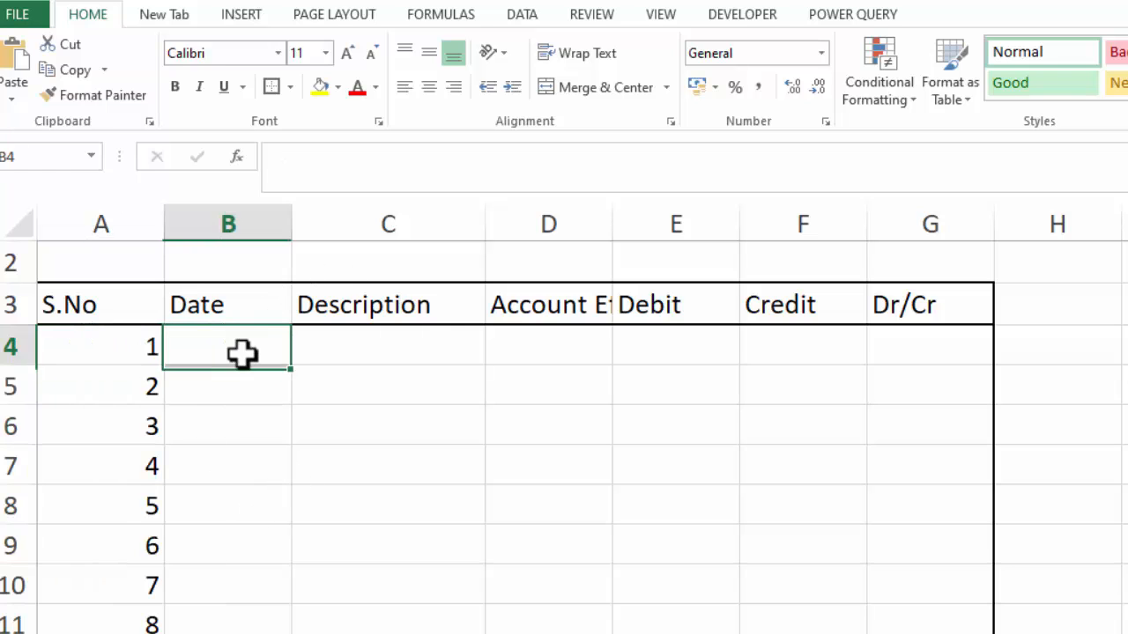
{"action": "type", "text": "1/1/2"}
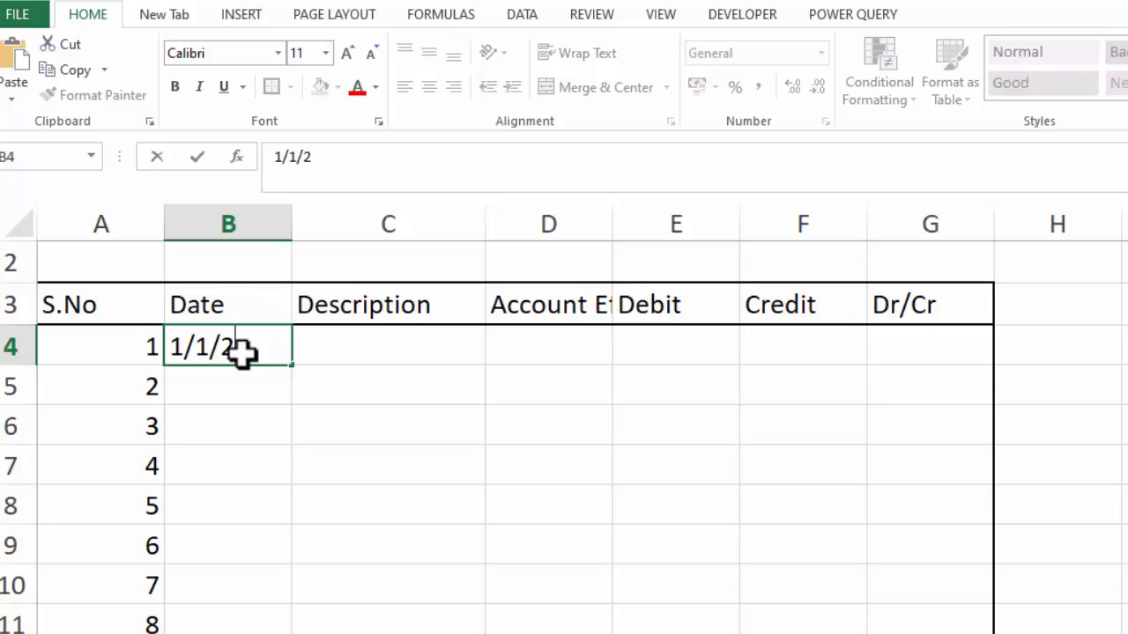
{"action": "type", "text": "022"}
{"action": "key", "text": "Return"}
{"action": "left_click", "coordinate": [242, 348]}
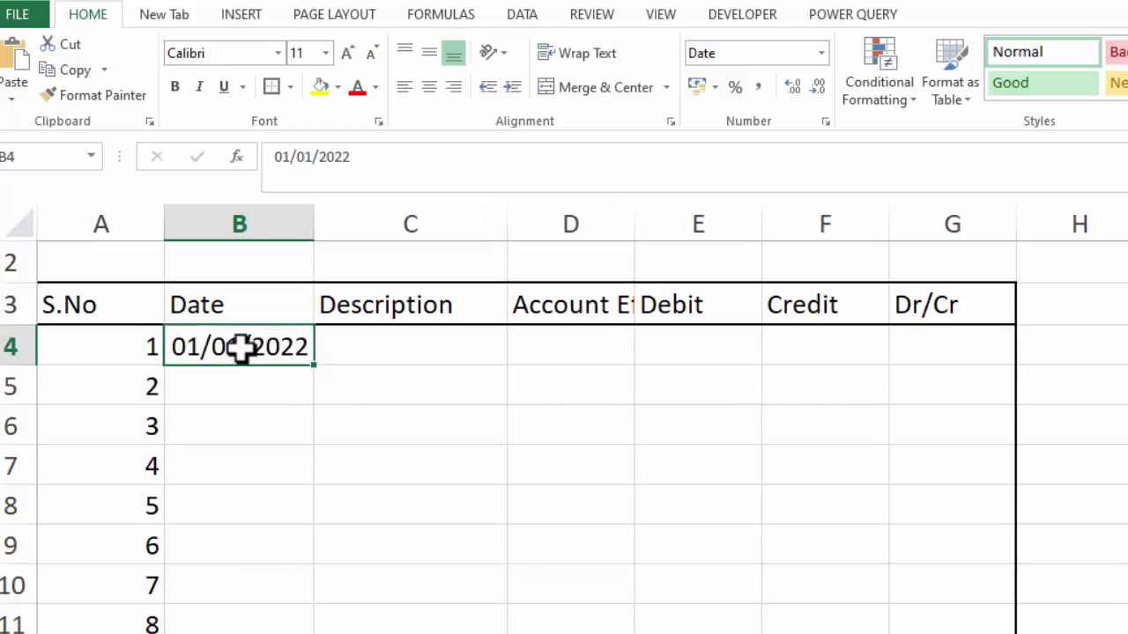
{"action": "key", "text": "ctrl+shift+3"}
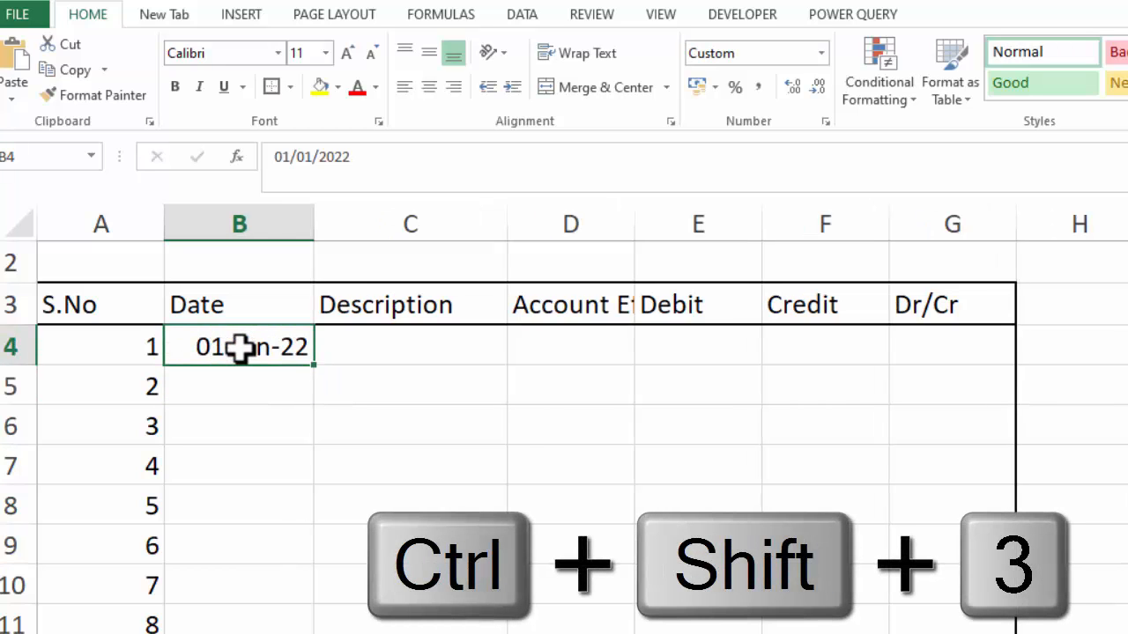
{"action": "left_click_drag", "start_coordinate": [245, 349], "coordinate": [264, 633]}
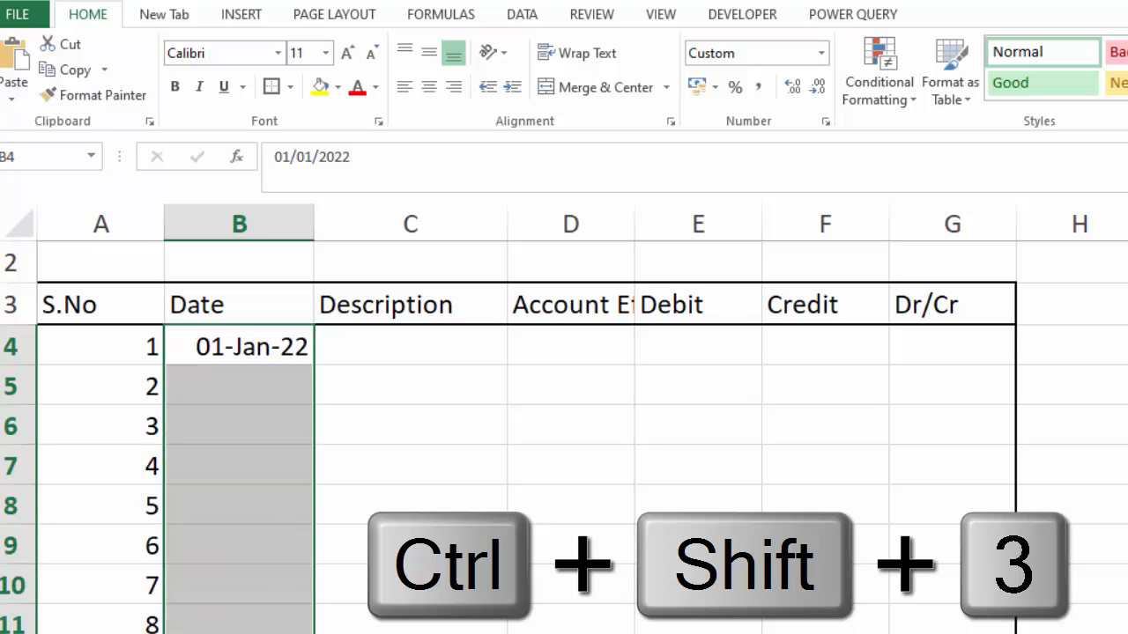
{"action": "left_click", "coordinate": [244, 379]}
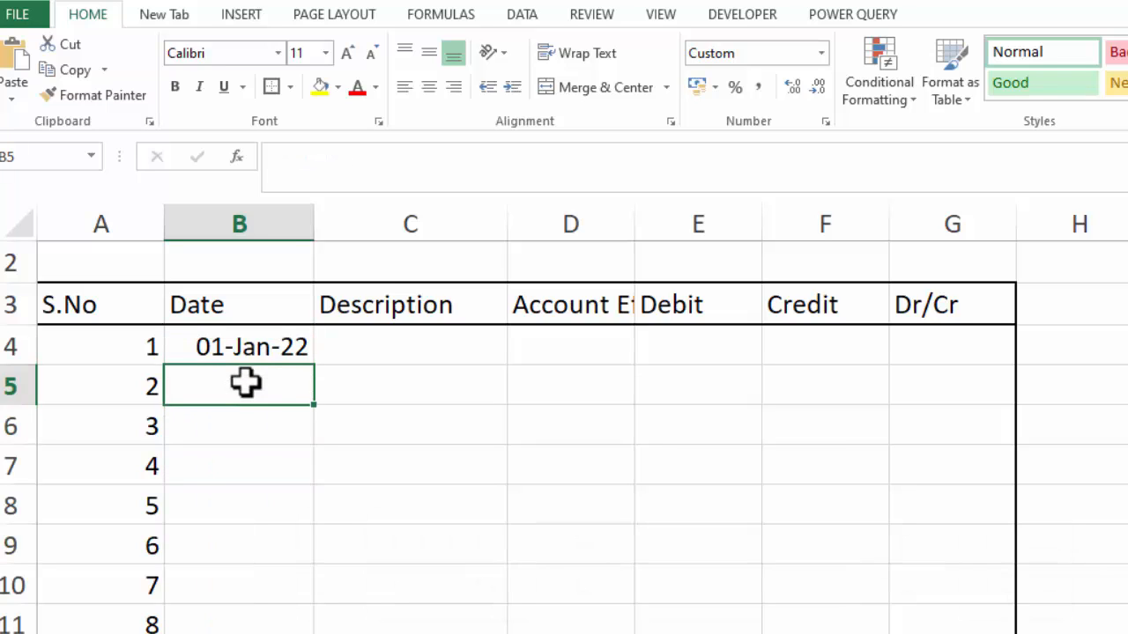
- Fill consecutive dates down the Date column from B4, and copy the first date, 01-Jan-22, into B5
{"action": "left_click", "coordinate": [251, 348]}
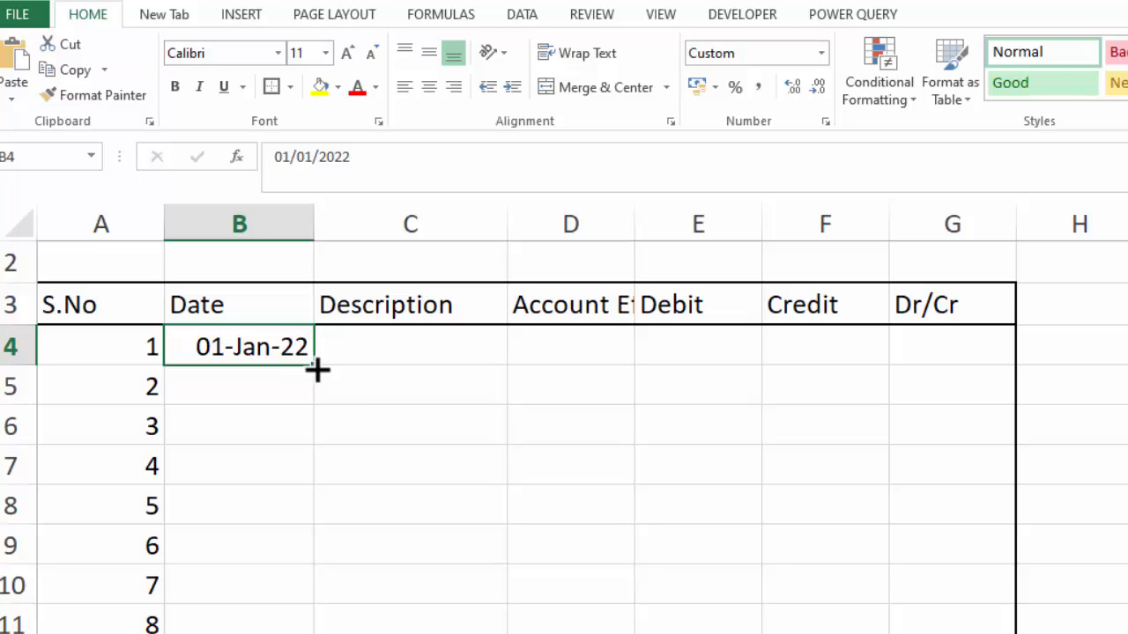
{"action": "double_click", "coordinate": [317, 371]}
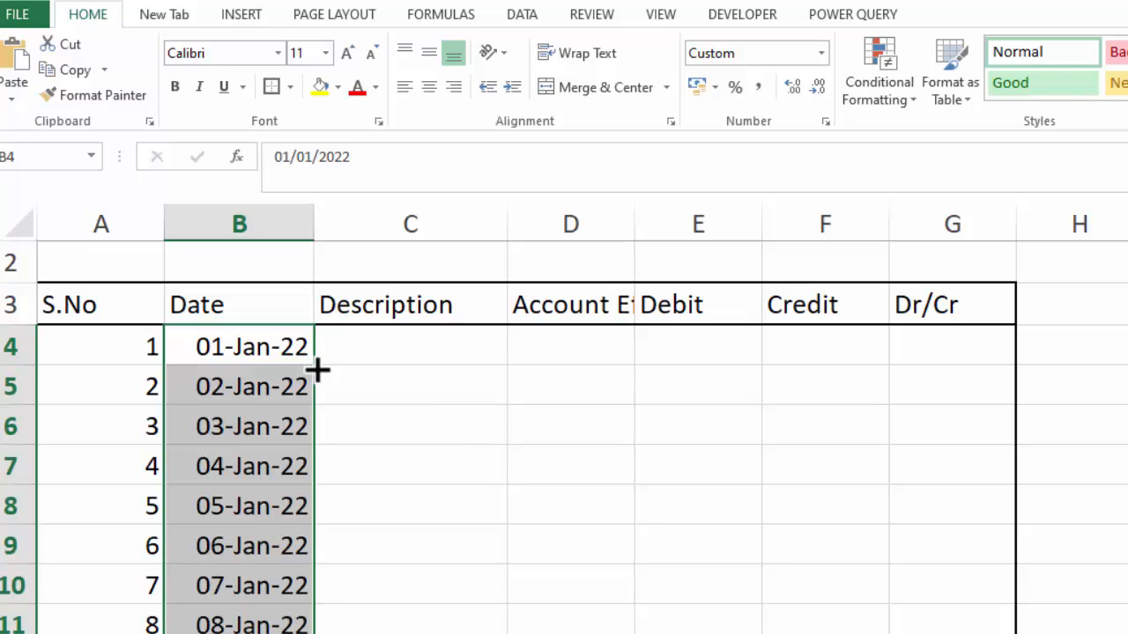
{"action": "left_click", "coordinate": [231, 397]}
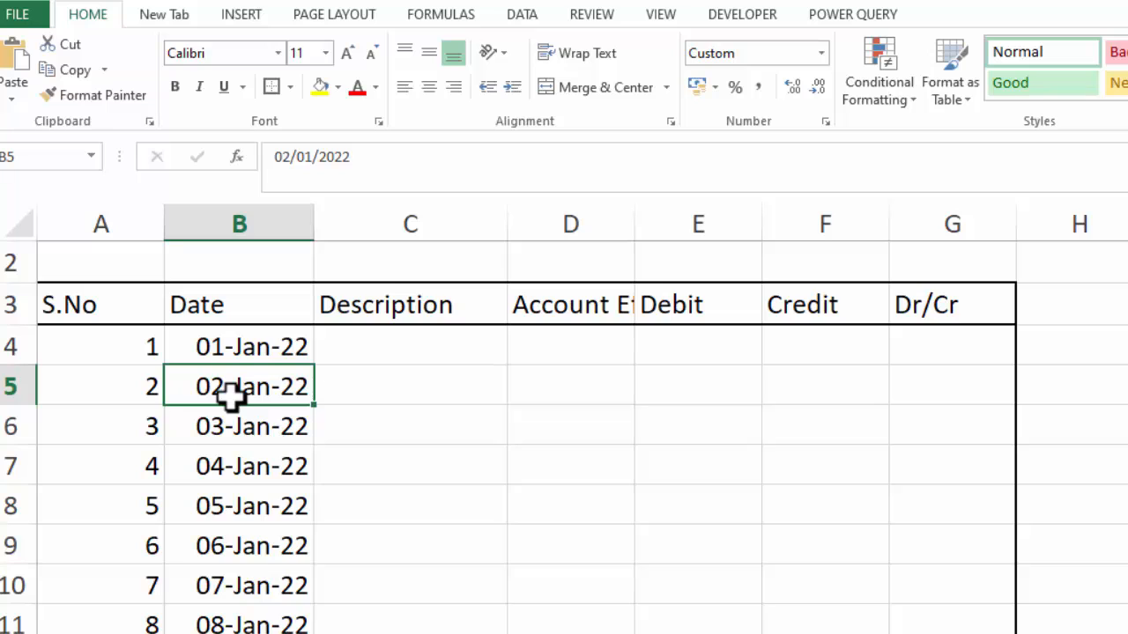
{"action": "key", "text": "ctrl+d"}
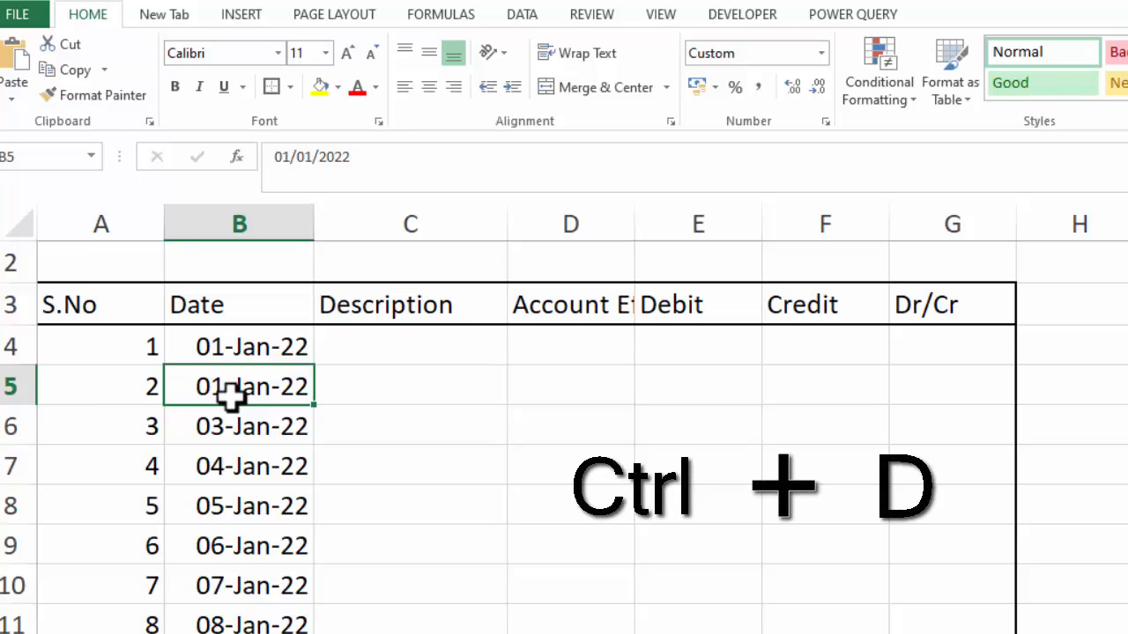
- Copy the 03-Jan-22 date from B6 down into B7
{"action": "left_click", "coordinate": [240, 466]}
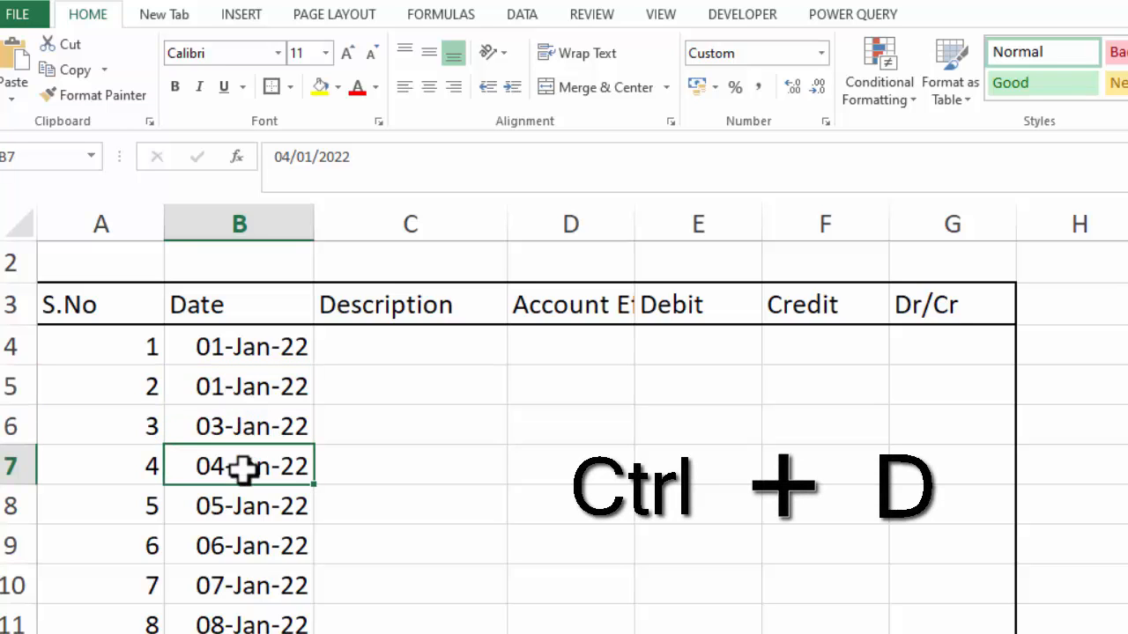
{"action": "key", "text": "ctrl+d"}
- Widen the Description column and enter Purchase Dell Laptop as the first description in C4
{"action": "left_click", "coordinate": [423, 353]}
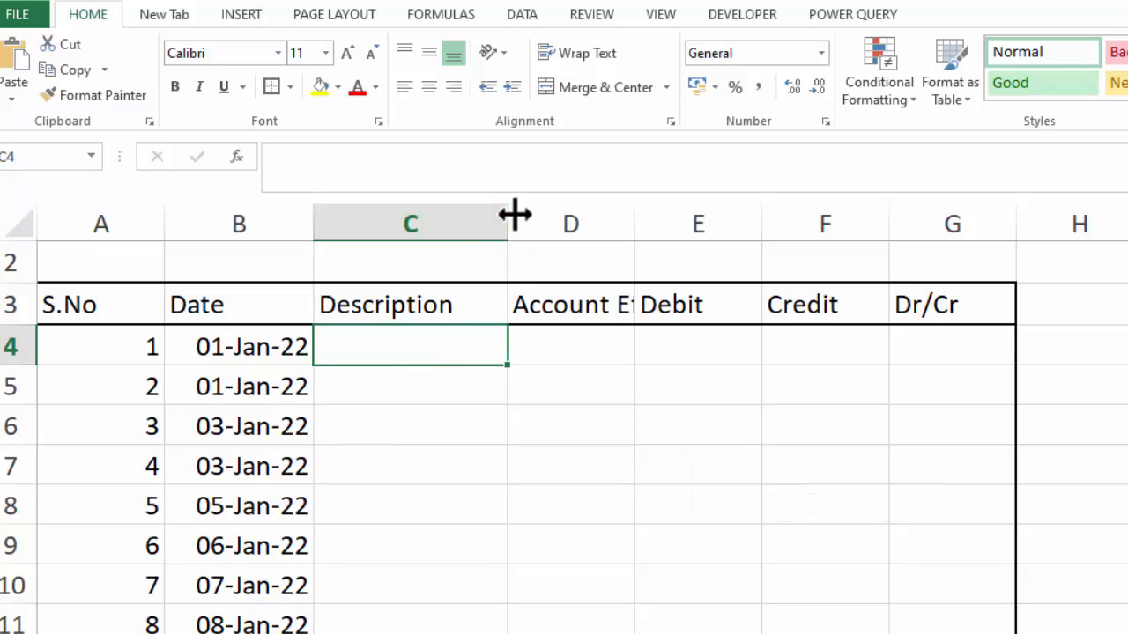
{"action": "left_click_drag", "start_coordinate": [507, 214], "coordinate": [634, 233]}
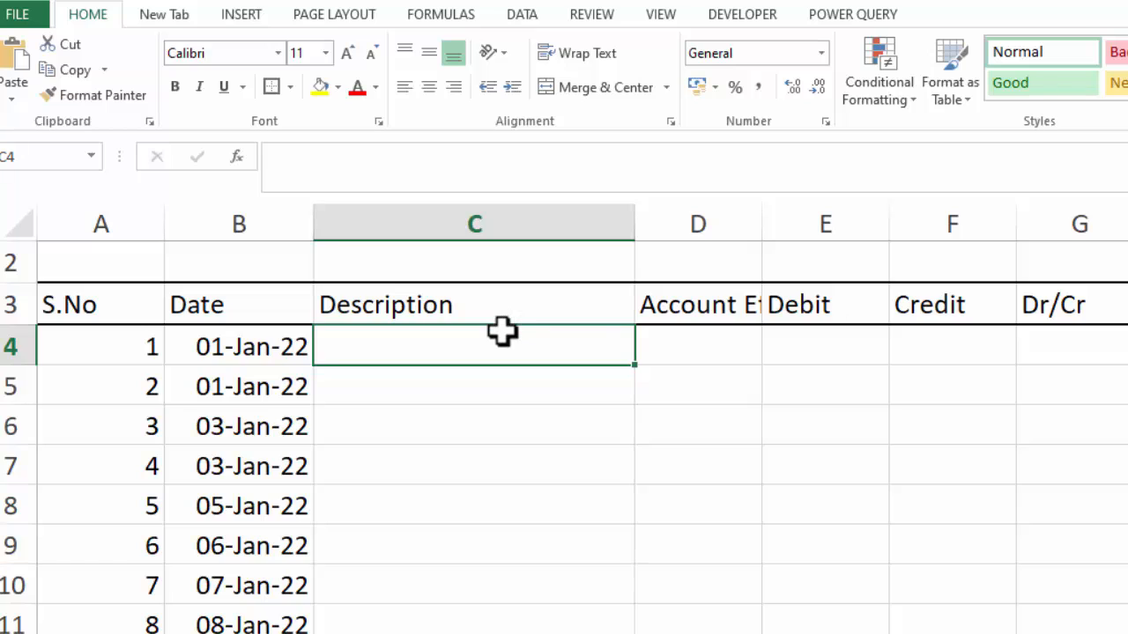
{"action": "type", "text": "P"}
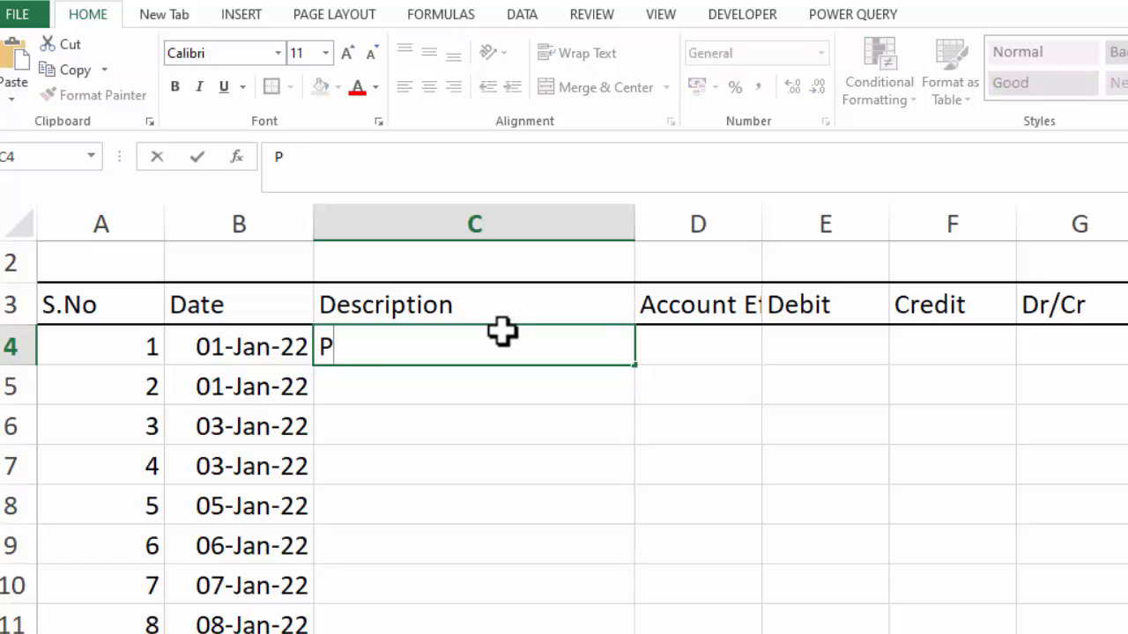
{"action": "type", "text": "urchase"}
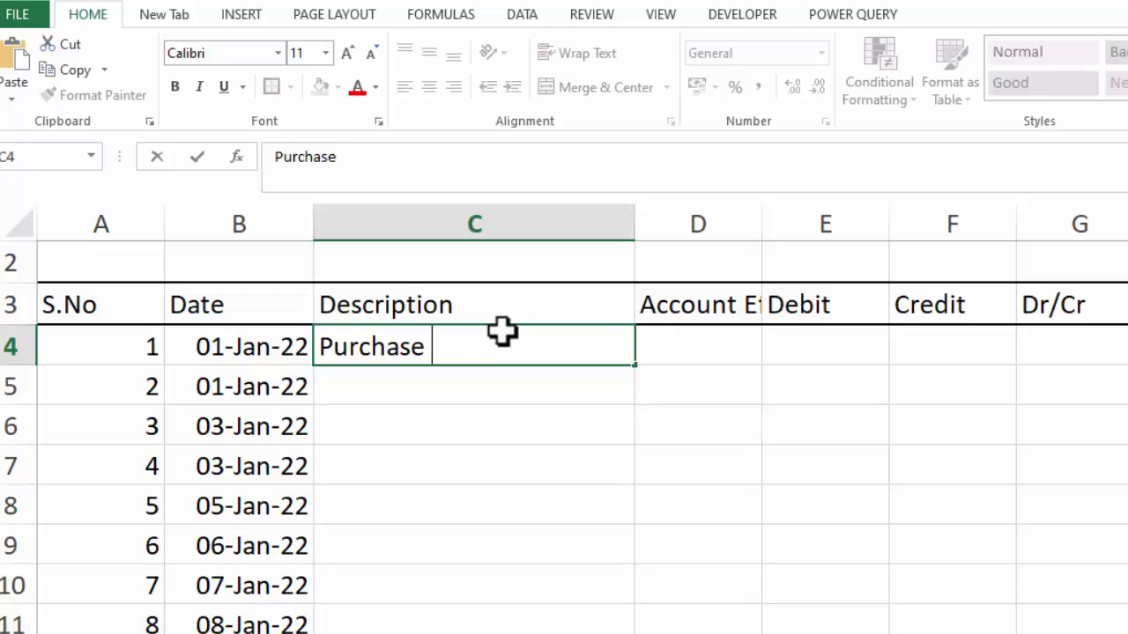
{"action": "type", "text": " Dell Pa"}
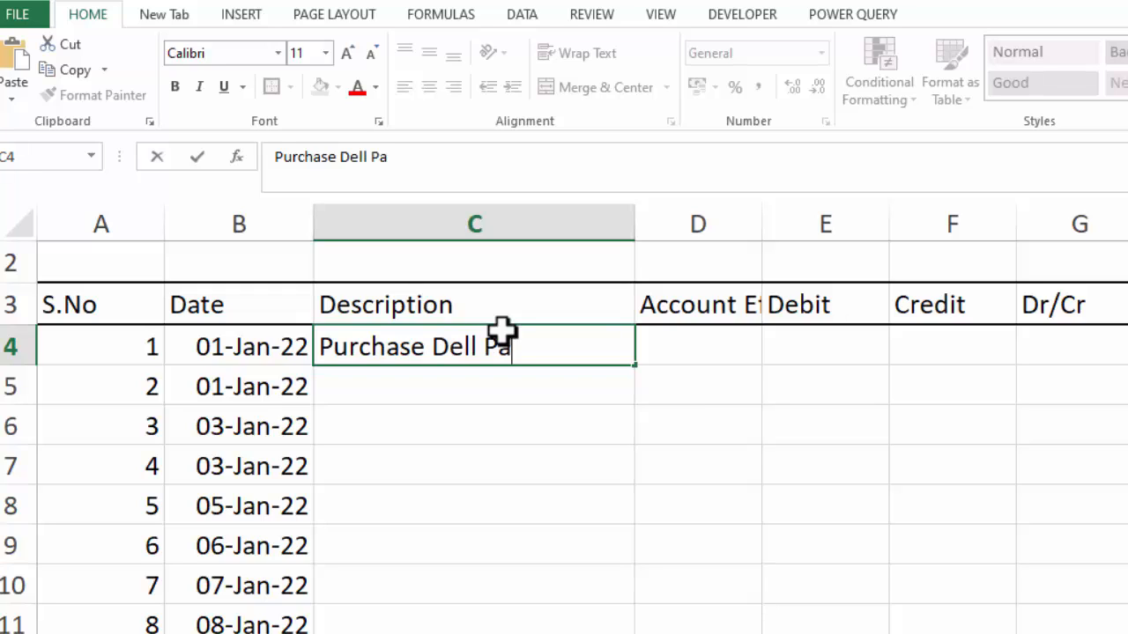
{"action": "type", "text": "t"}
{"action": "key", "text": "BackSpace"}
{"action": "key", "text": "BackSpace"}
{"action": "key", "text": "BackSpace"}
{"action": "type", "text": "Lapt"}
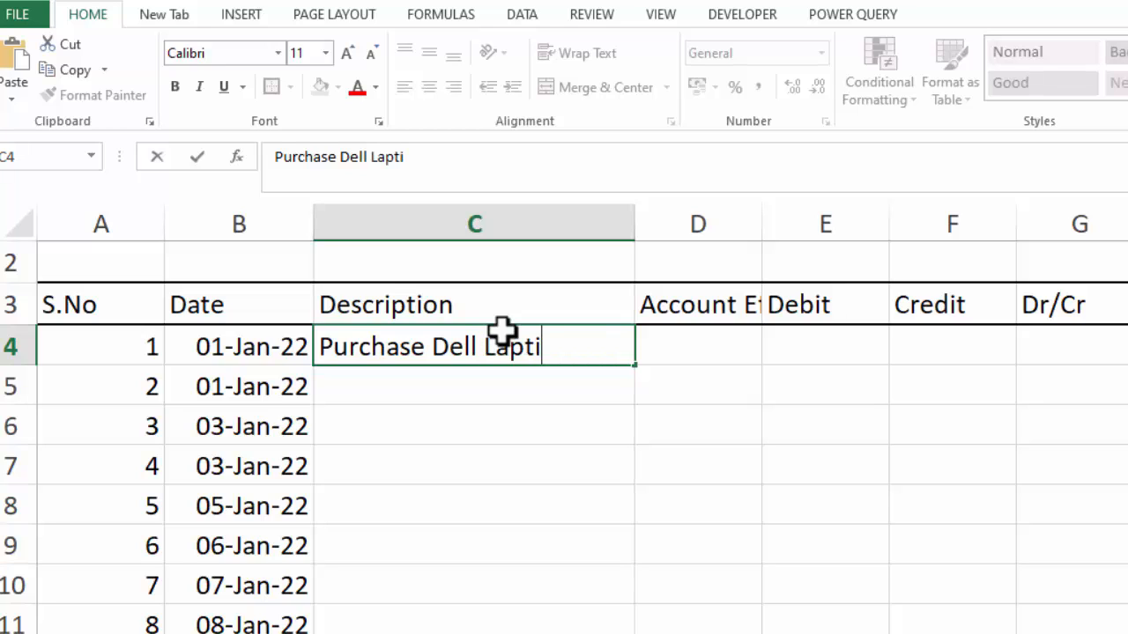
{"action": "type", "text": "op"}
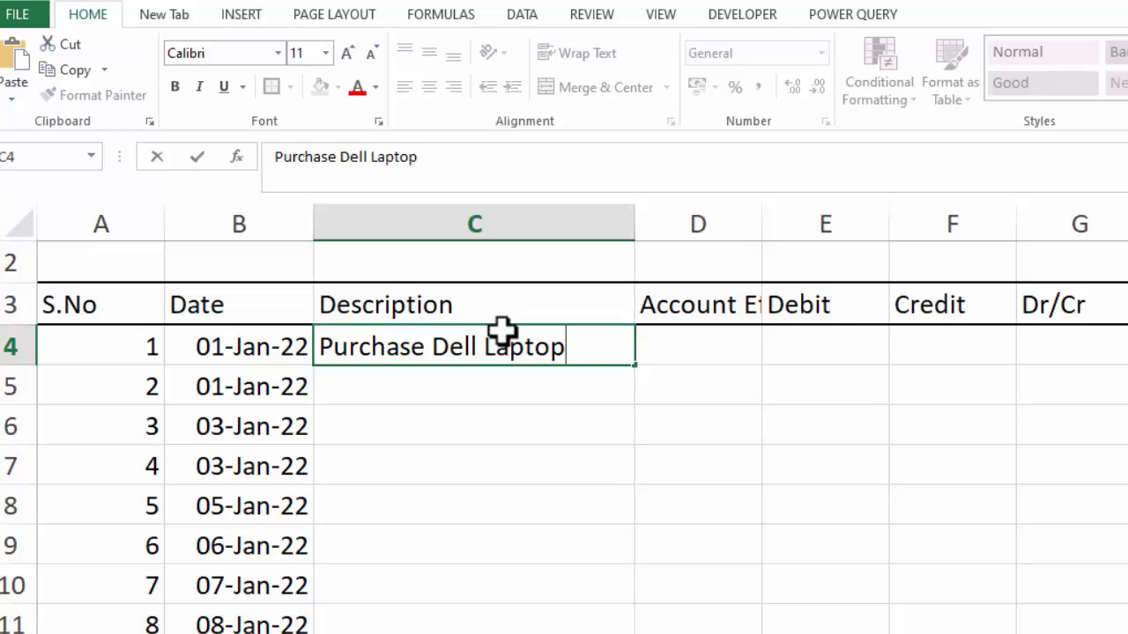
{"action": "key", "text": "Tab"}
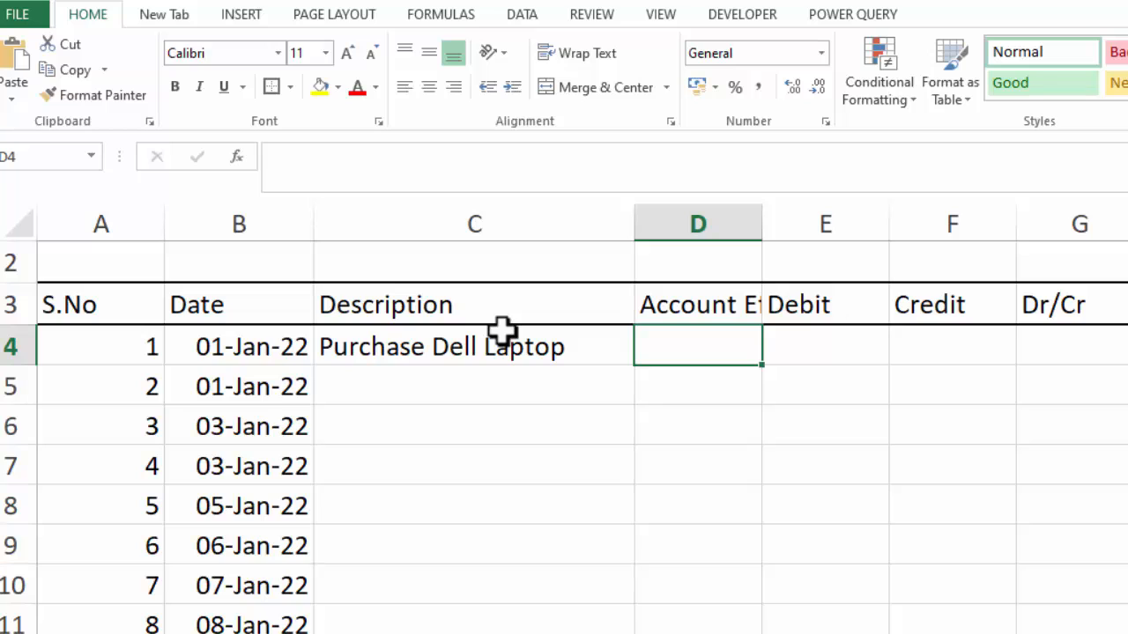
- Fit the Account Effect column to its heading and enter Cash Out in D4
{"action": "double_click", "coordinate": [761, 222]}
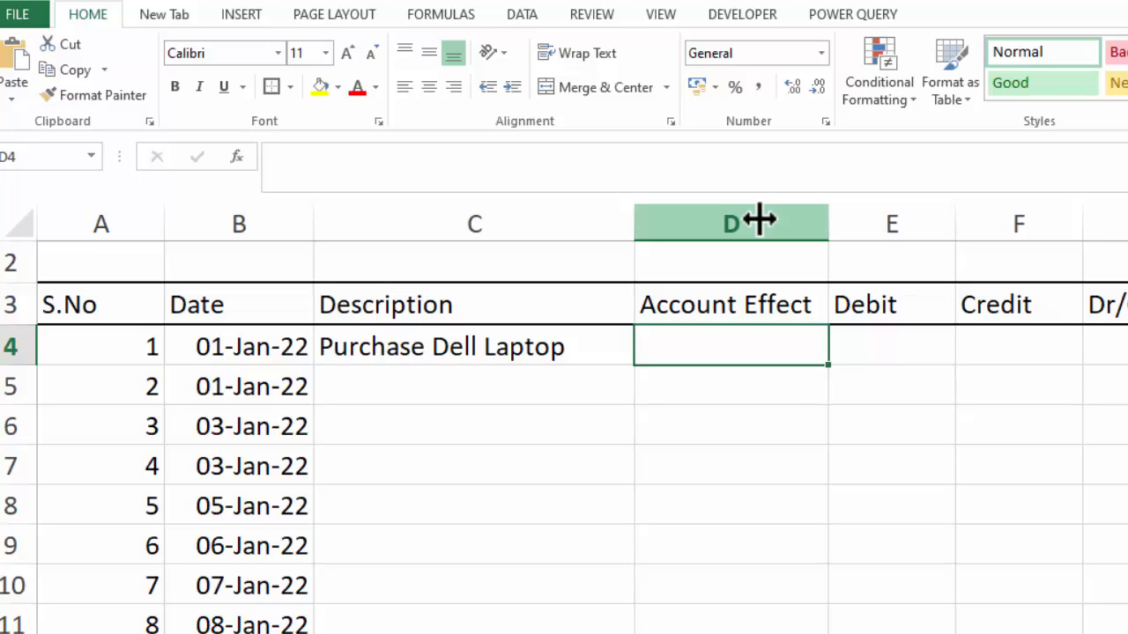
{"action": "type", "text": "C"}
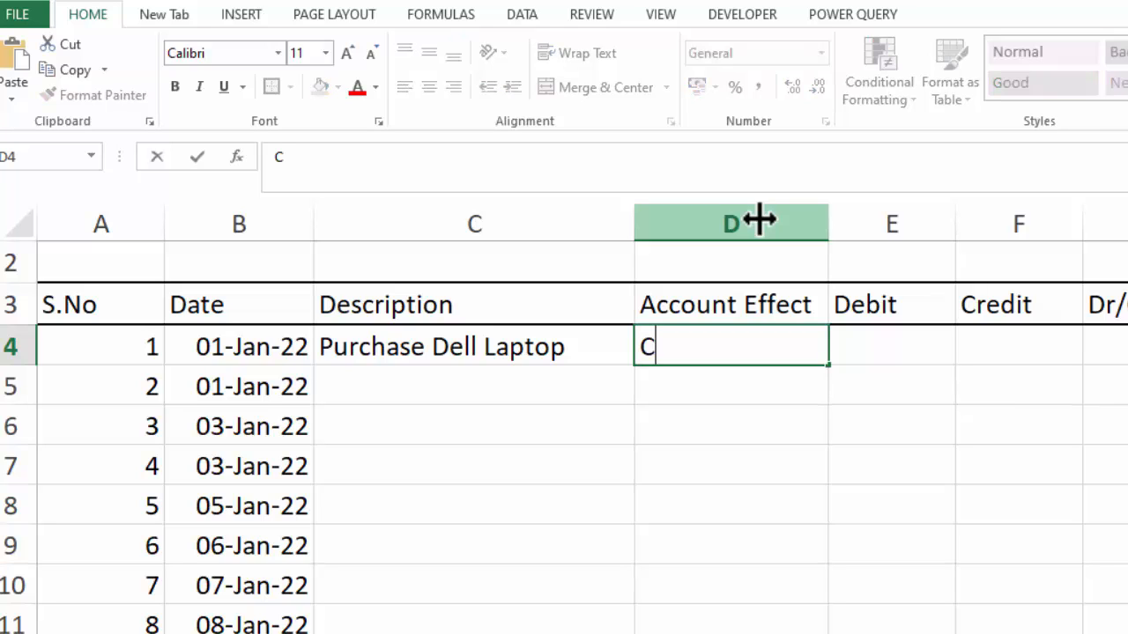
{"action": "type", "text": "ash ou"}
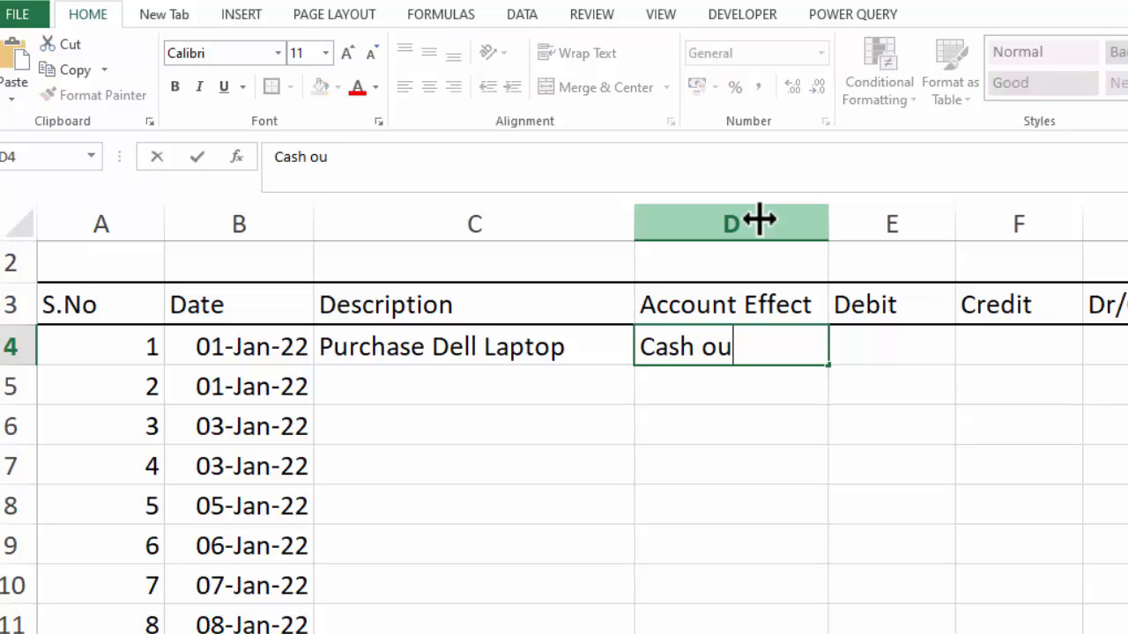
{"action": "key", "text": "BackSpace"}
{"action": "key", "text": "BackSpace"}
{"action": "key", "text": "BackSpace"}
{"action": "type", "text": "Out"}
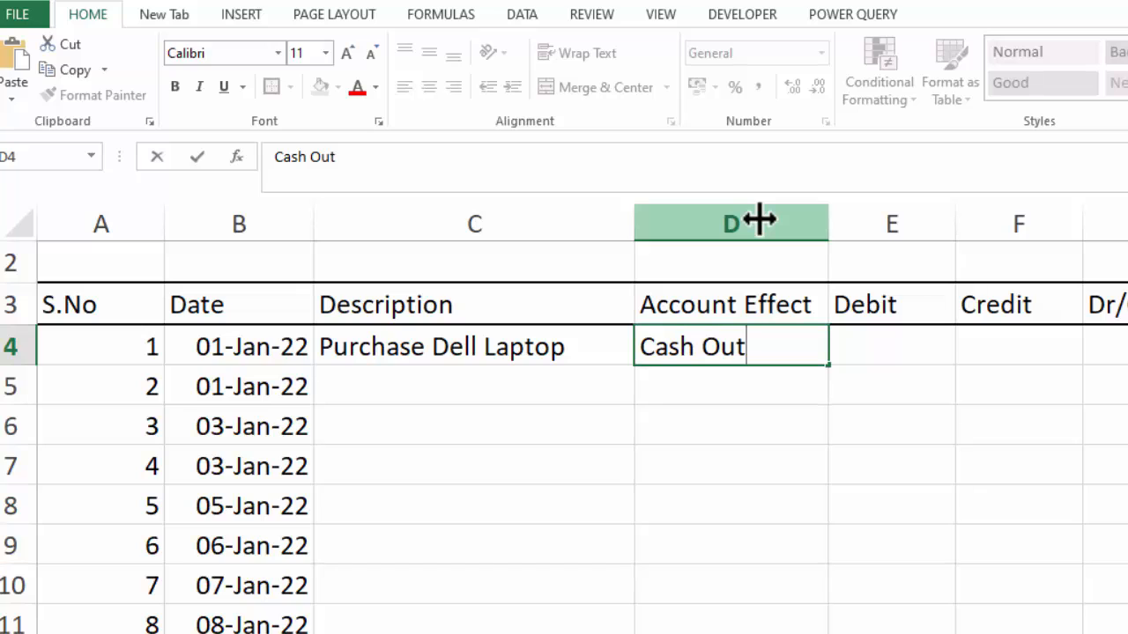
{"action": "key", "text": "Tab"}
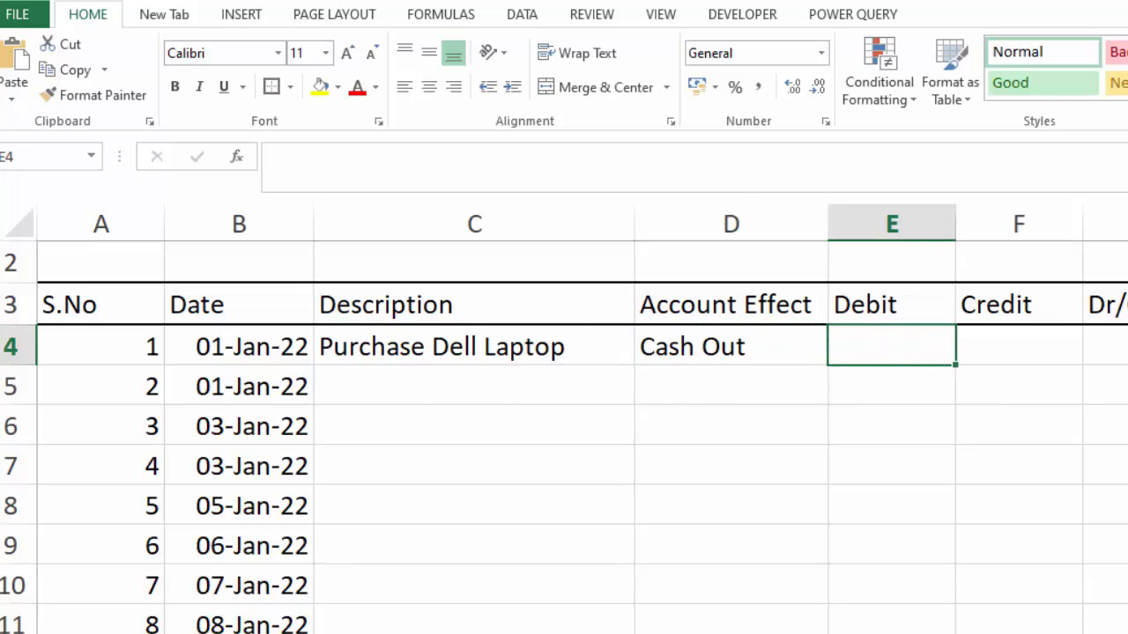
- Enter the heading Debit and Credit Rules in I4, beside the ledger table
{"action": "left_click", "coordinate": [917, 259]}
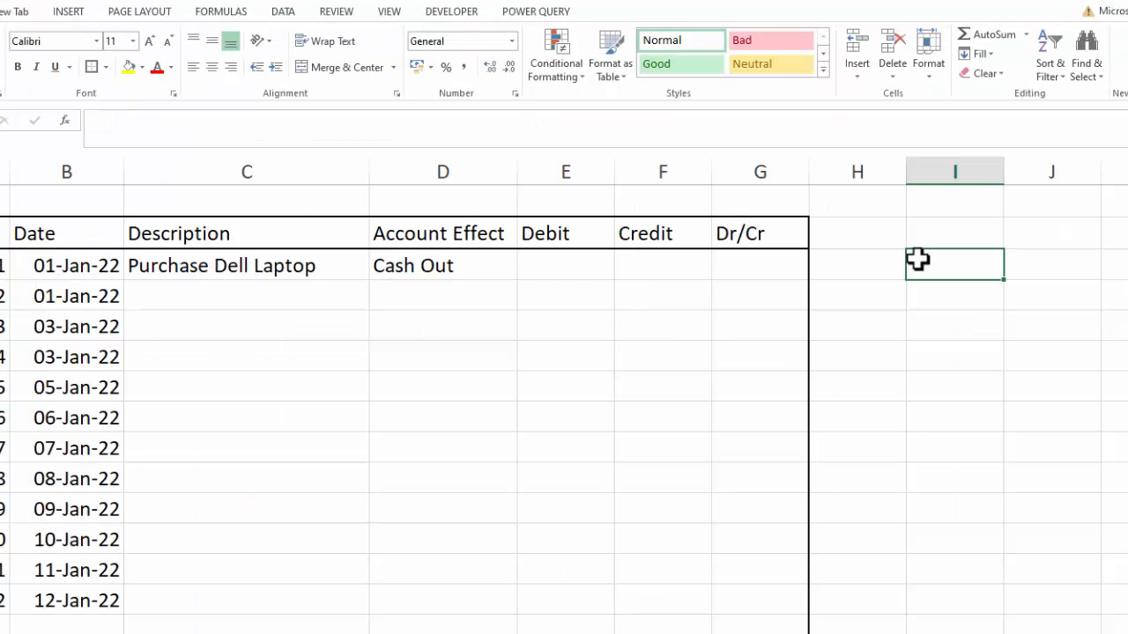
{"action": "type", "text": "De"}
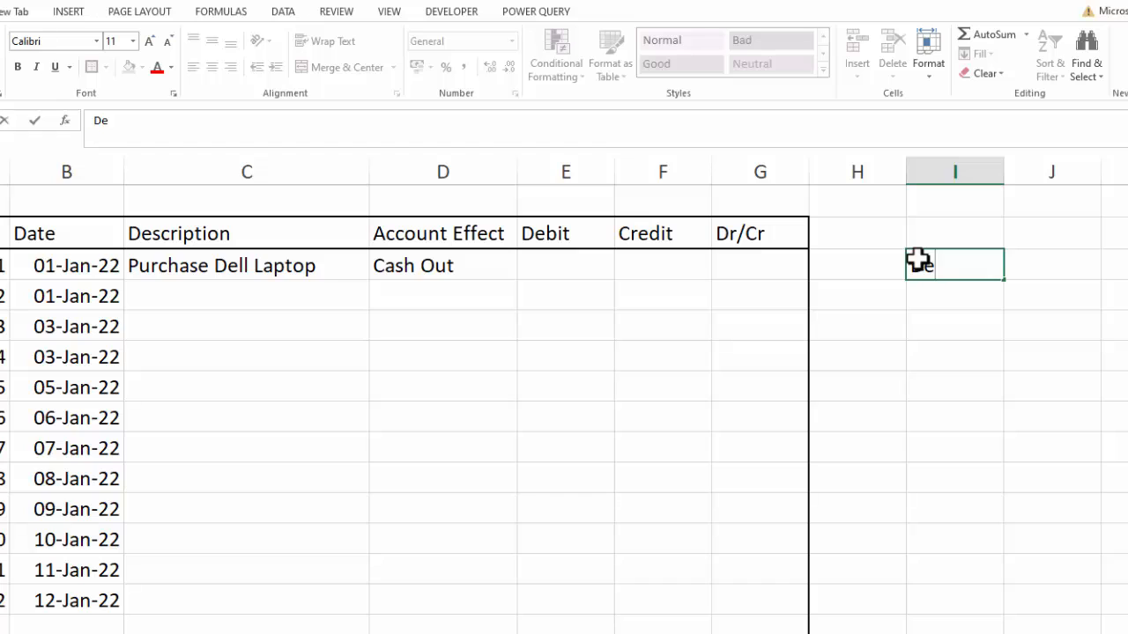
{"action": "type", "text": "bit and Credit"}
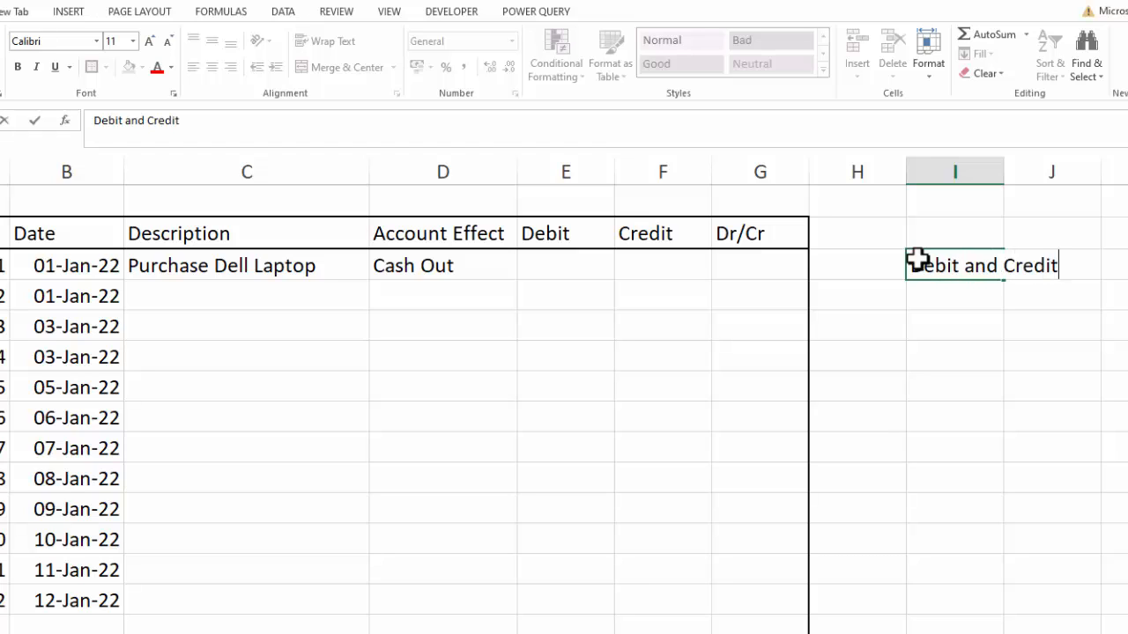
{"action": "type", "text": " Roules"}
{"action": "key", "text": "Return"}
{"action": "type", "text": "C"}
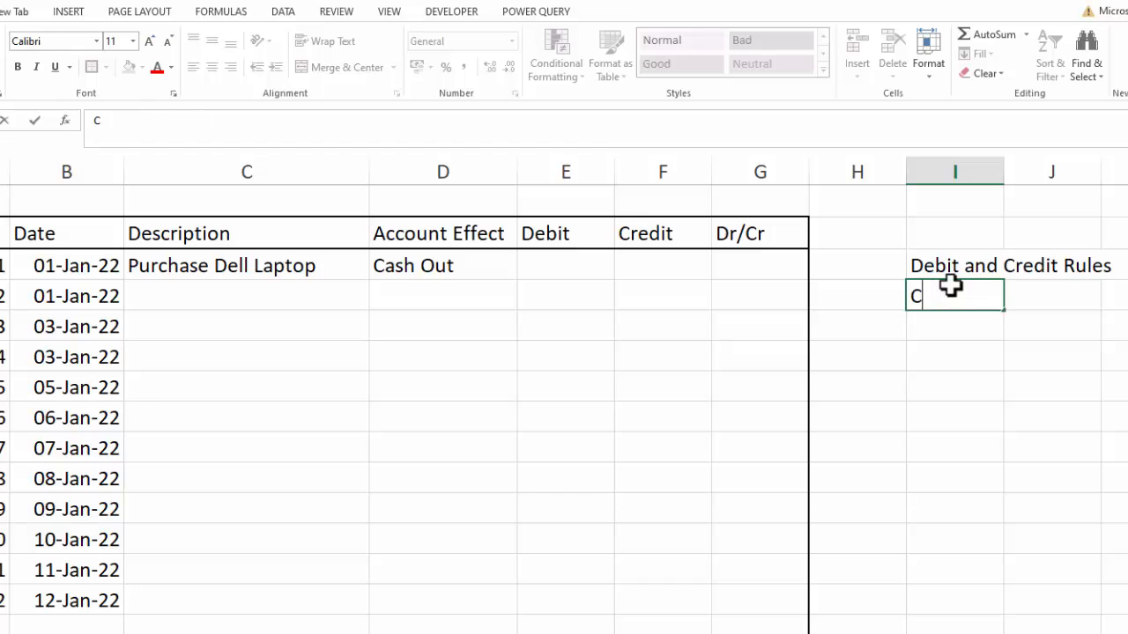
{"action": "left_click", "coordinate": [995, 408]}
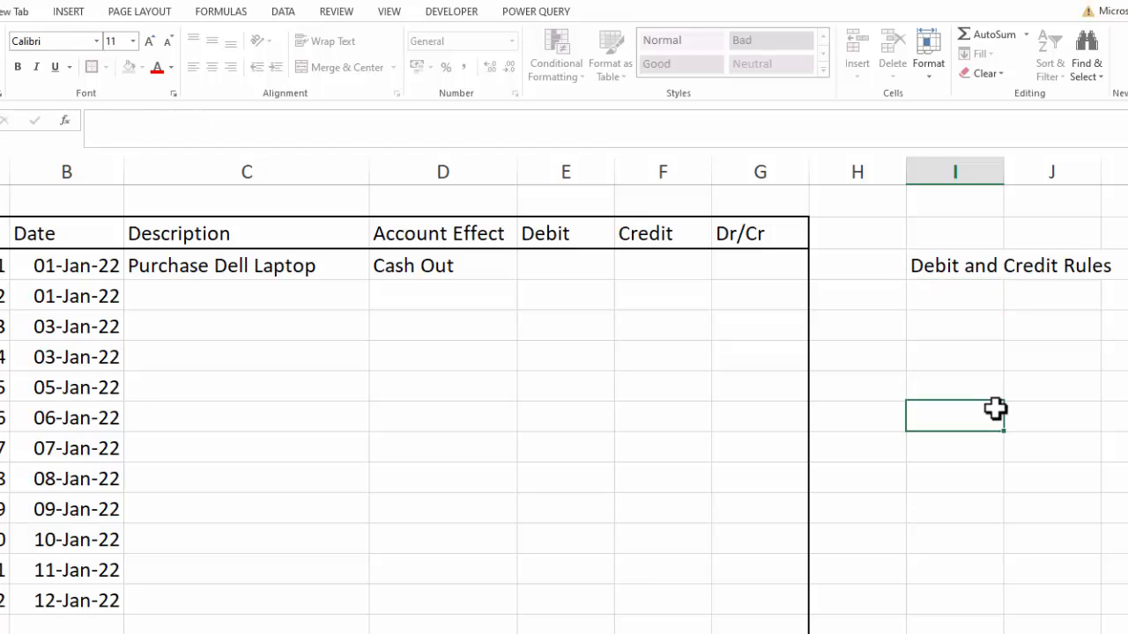
{"action": "key", "text": "Up"}
- Add the first rule below the heading: Cash in in I5 with Debit beside it in J5
{"action": "left_click", "coordinate": [942, 298]}
{"action": "type", "text": "C"}
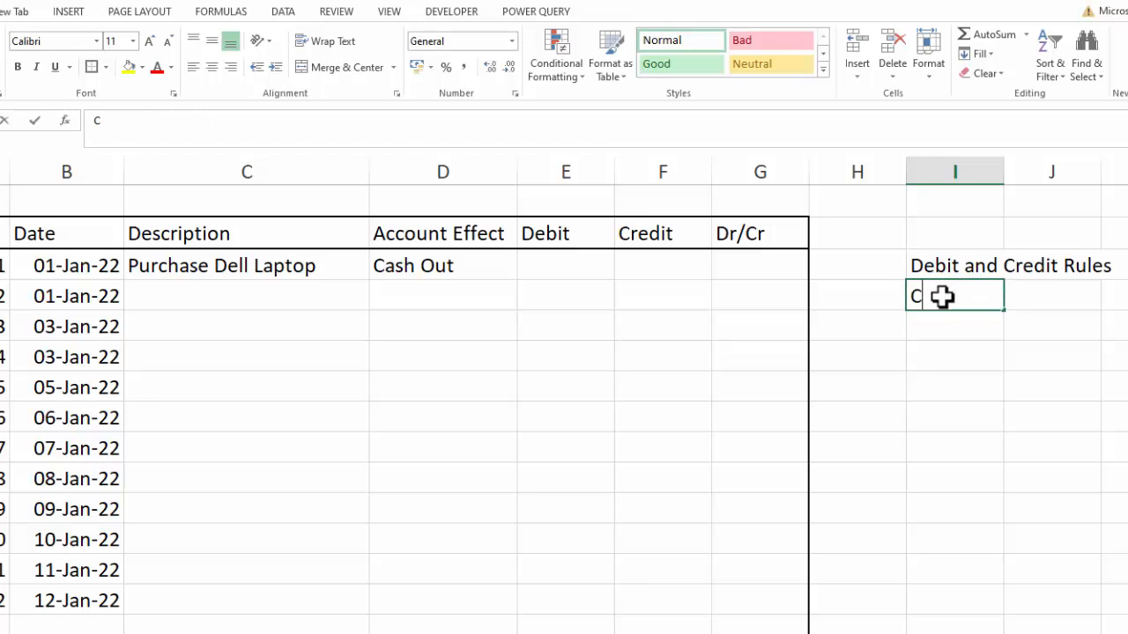
{"action": "type", "text": "ash in"}
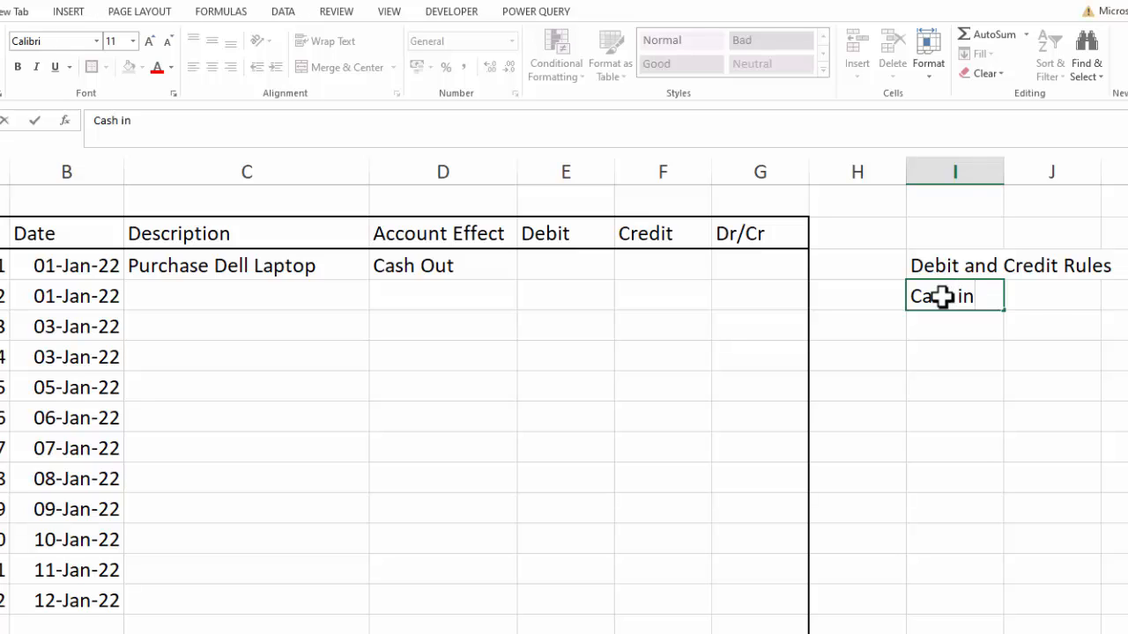
{"action": "key", "text": "Tab"}
{"action": "type", "text": "Debi"}
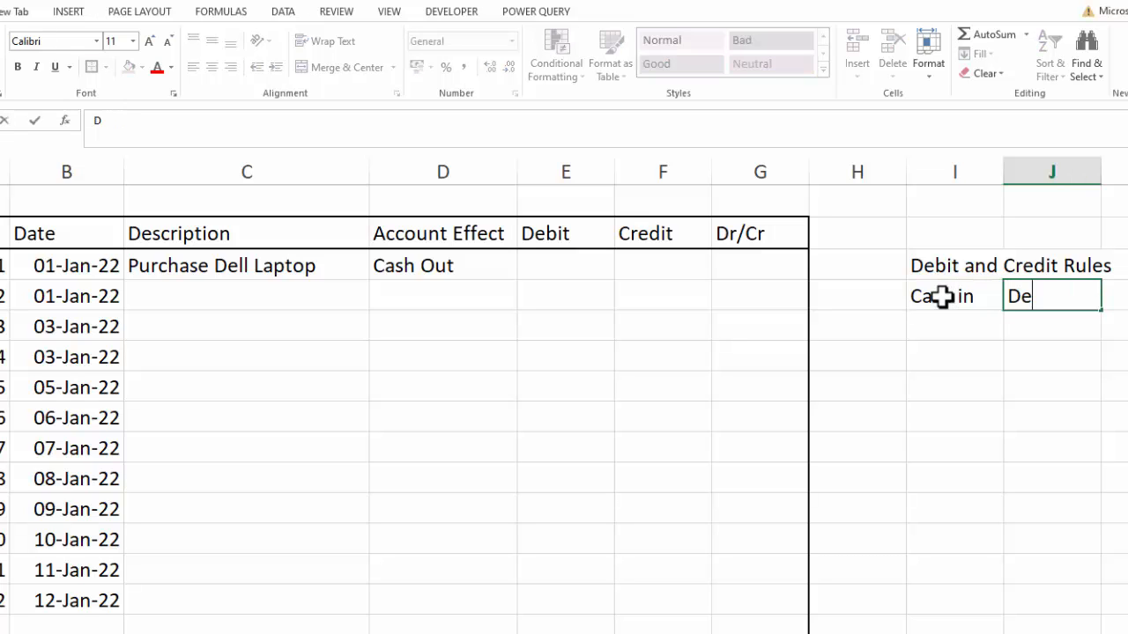
{"action": "key", "text": "Return"}
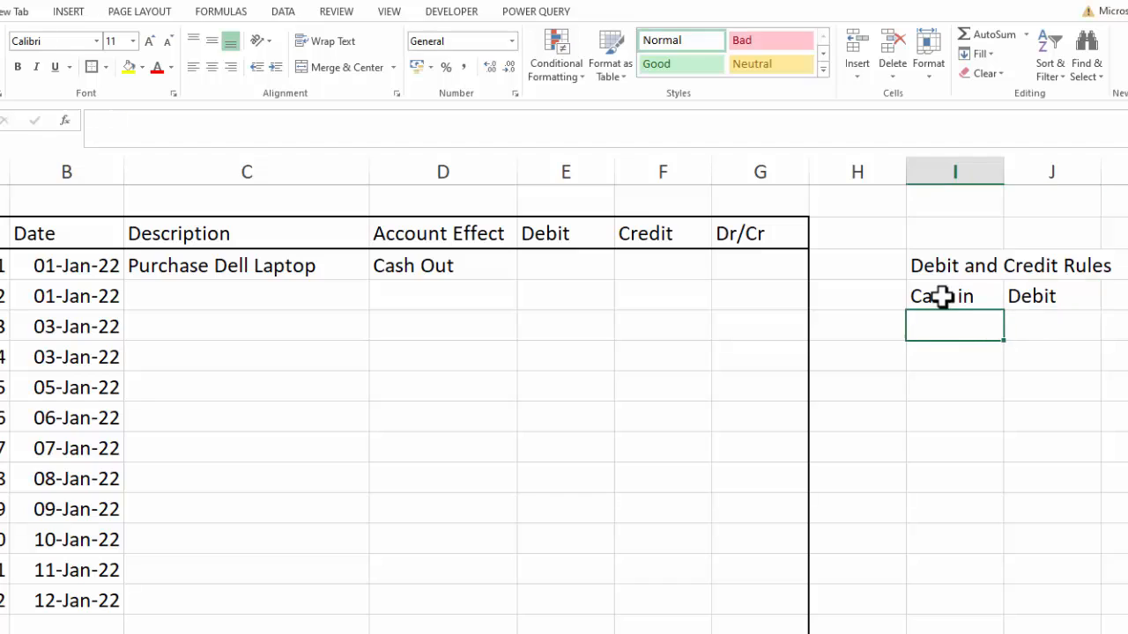
- Add the second rule in row 6: Cash Out in I6 with Credit beside it in J6
{"action": "type", "text": "Cash"}
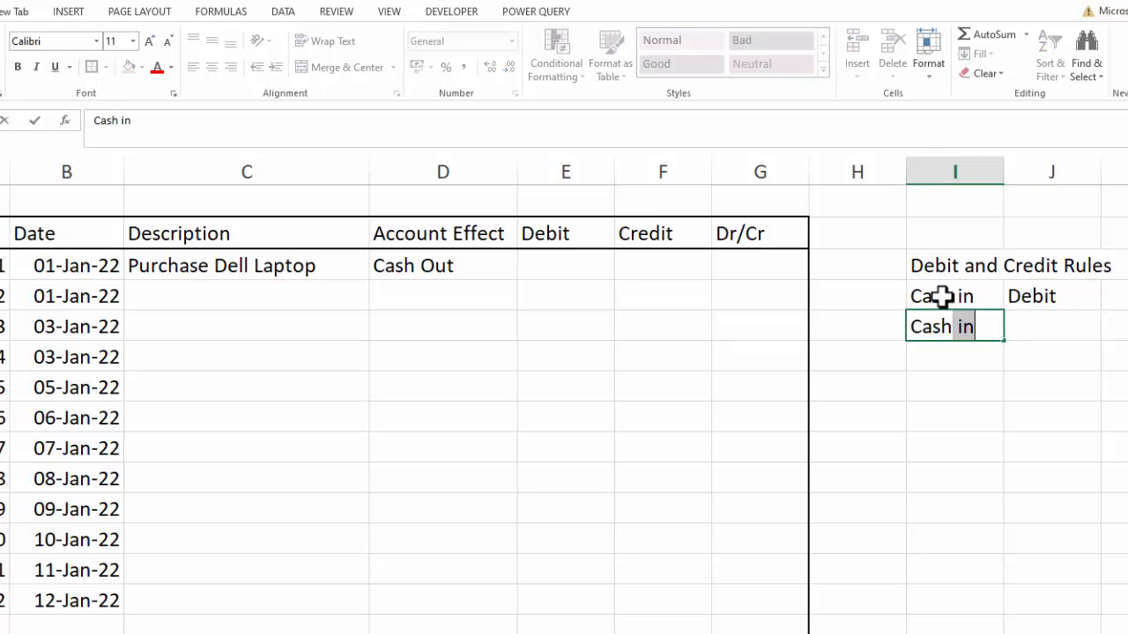
{"action": "type", "text": " oOut"}
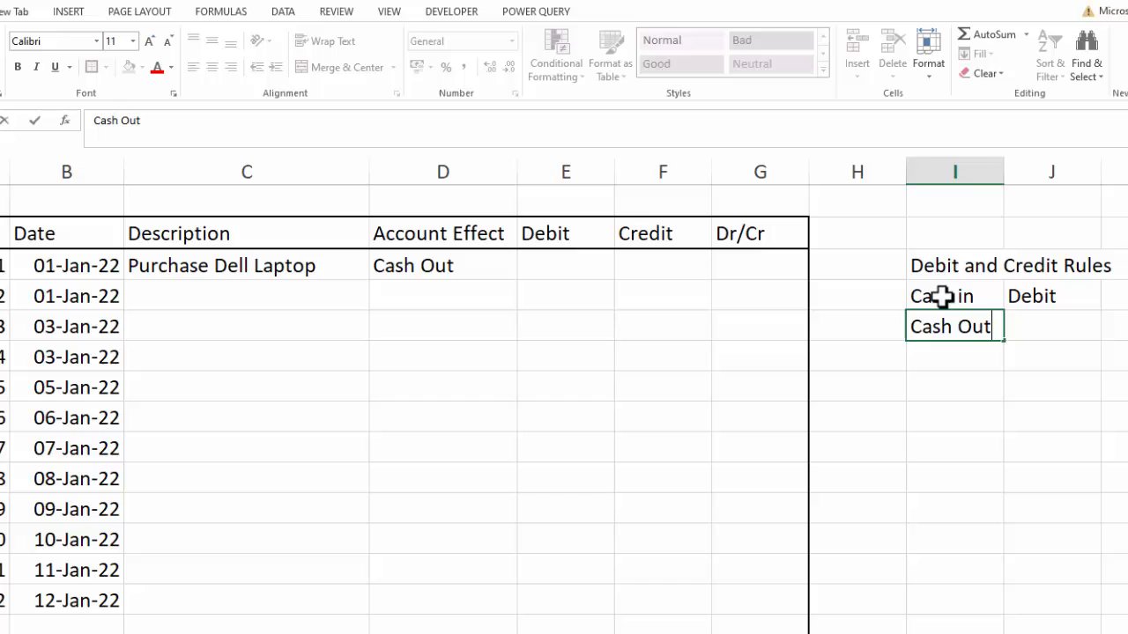
{"action": "key", "text": "Tab"}
{"action": "type", "text": "C"}
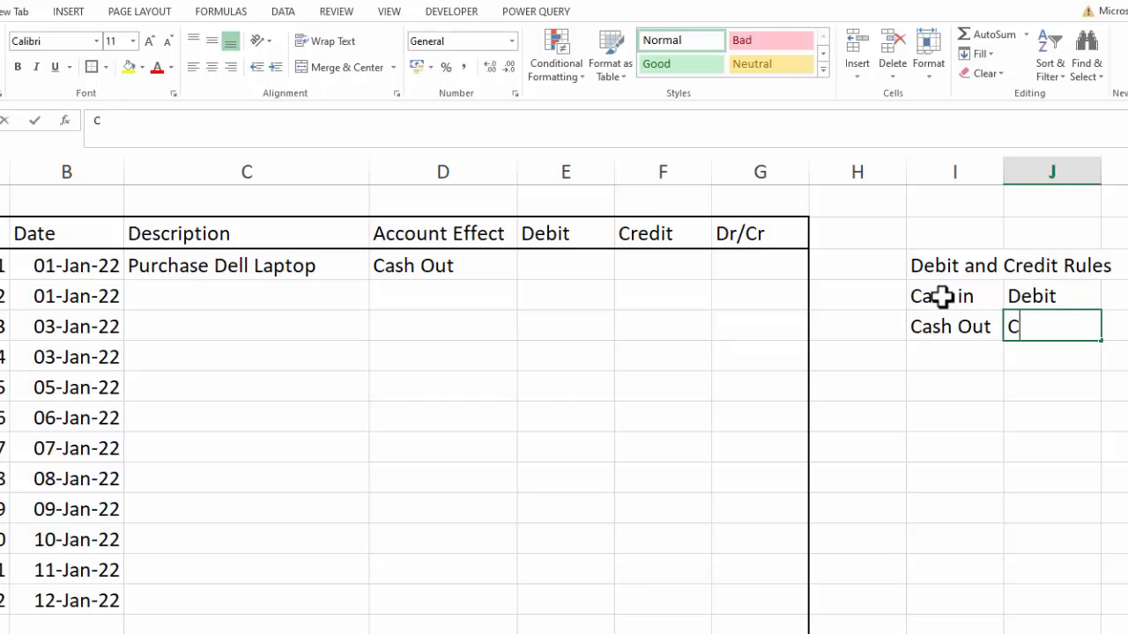
{"action": "type", "text": "red"}
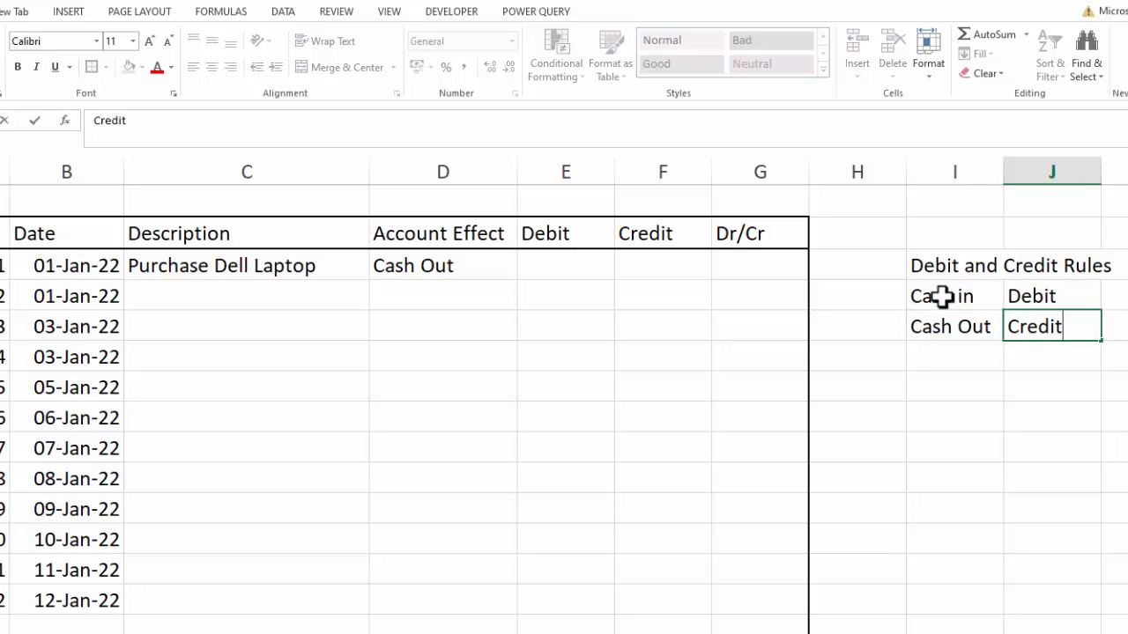
{"action": "type", "text": "it"}
{"action": "left_click", "coordinate": [1115, 415]}
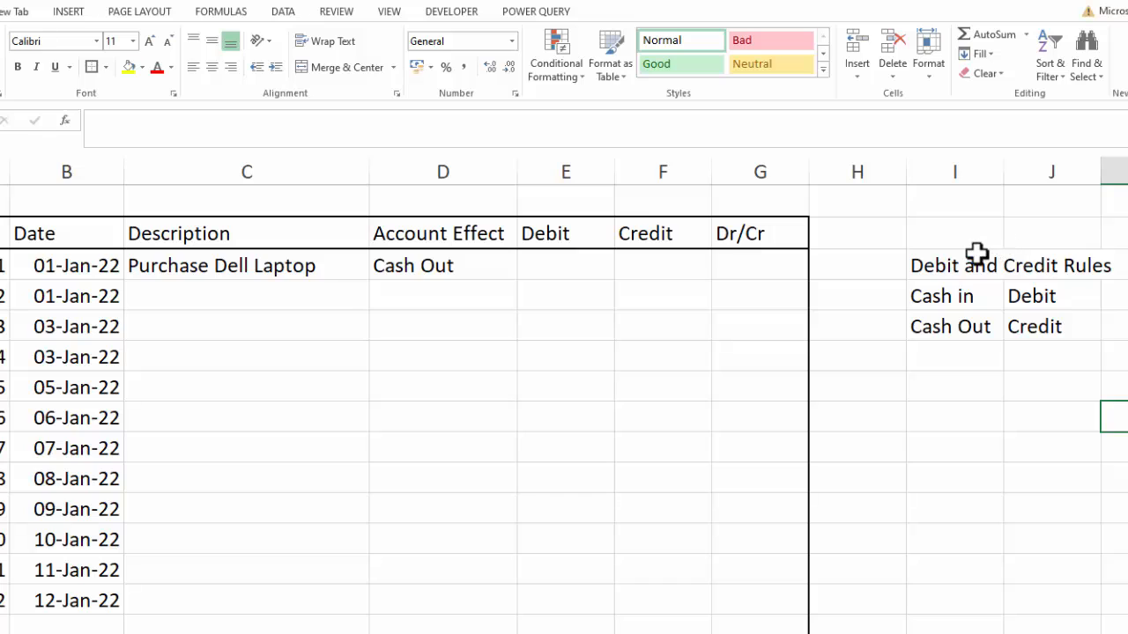
- Apply a thick box border around the whole rules block, I4:J6
{"action": "left_click", "coordinate": [937, 288]}
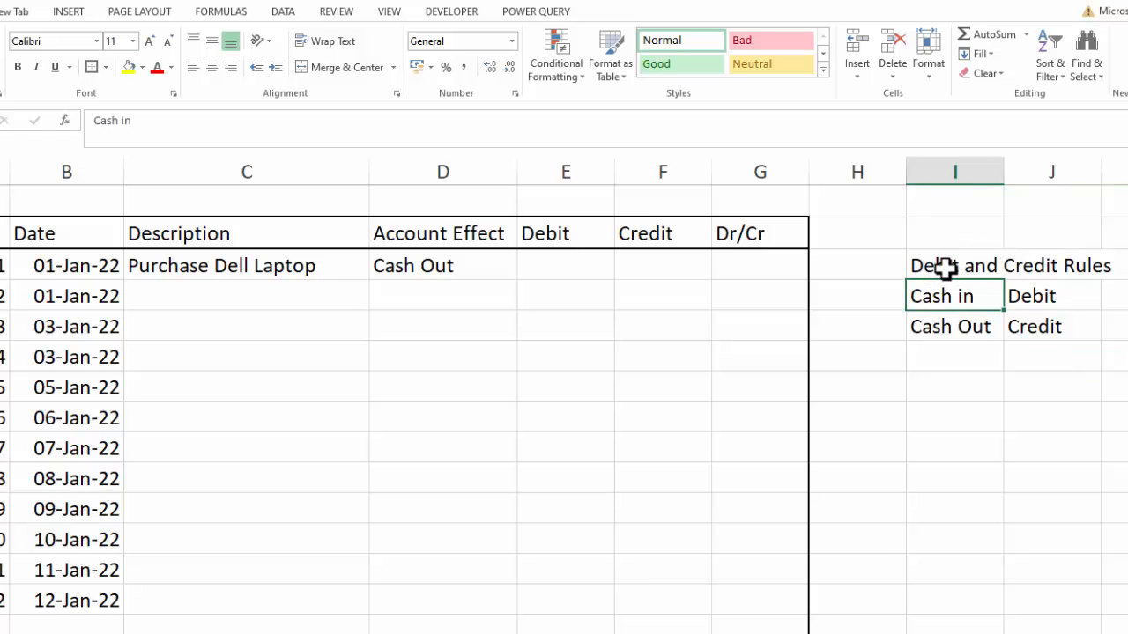
{"action": "left_click_drag", "start_coordinate": [943, 267], "coordinate": [1045, 336]}
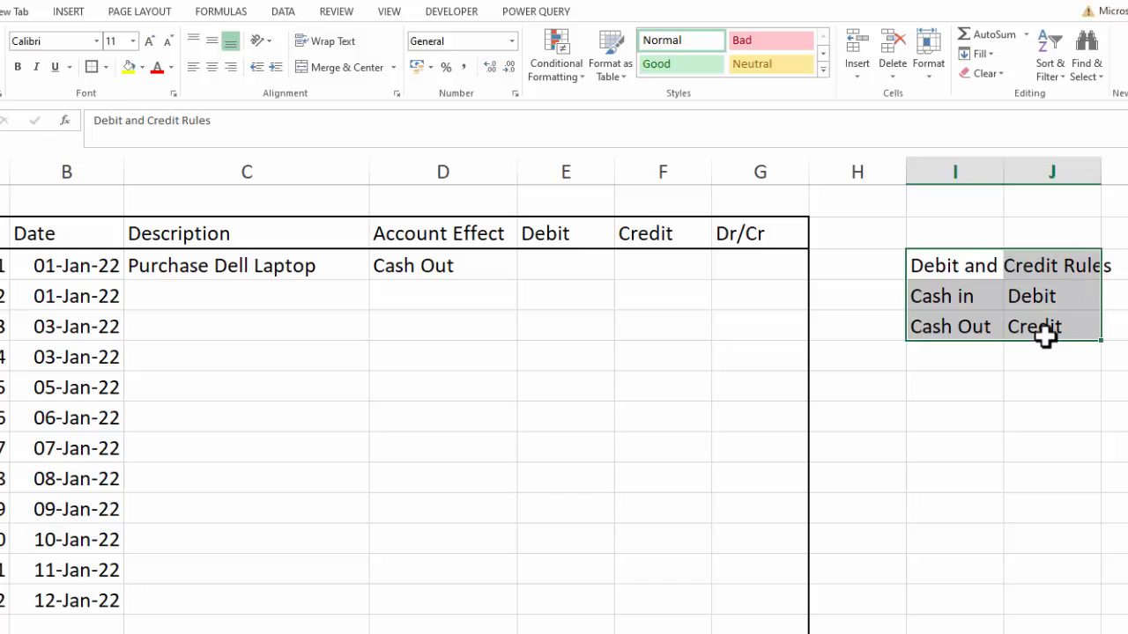
{"action": "left_click", "coordinate": [92, 68]}
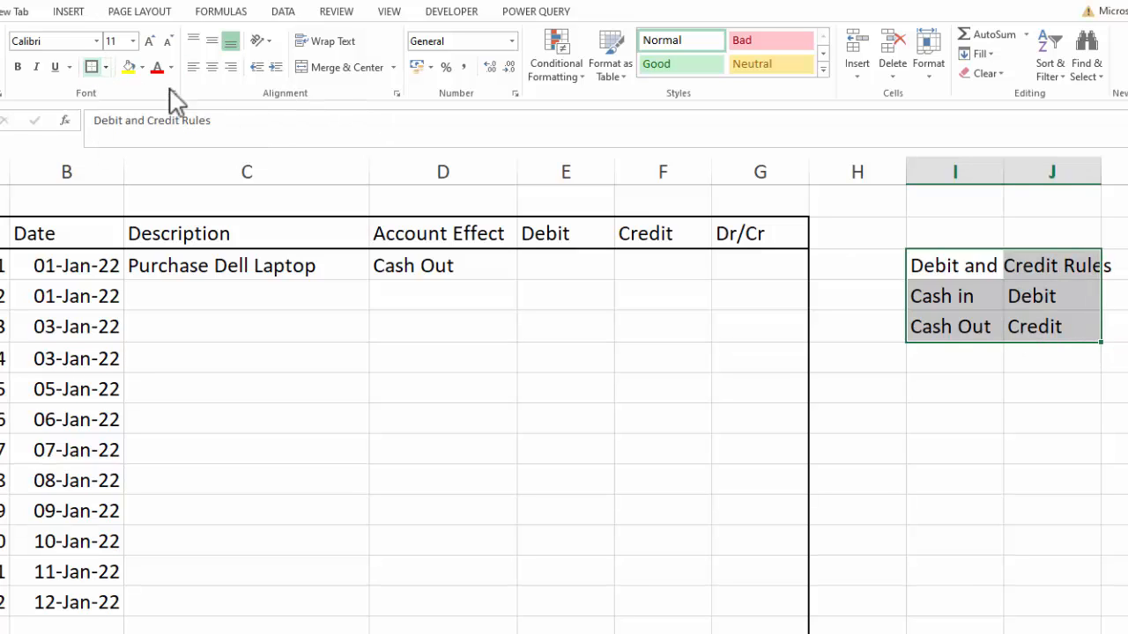
- Apply a thick box border around the two rule rows, I5:J6, and make their text bold
{"action": "left_click_drag", "start_coordinate": [943, 284], "coordinate": [1049, 329]}
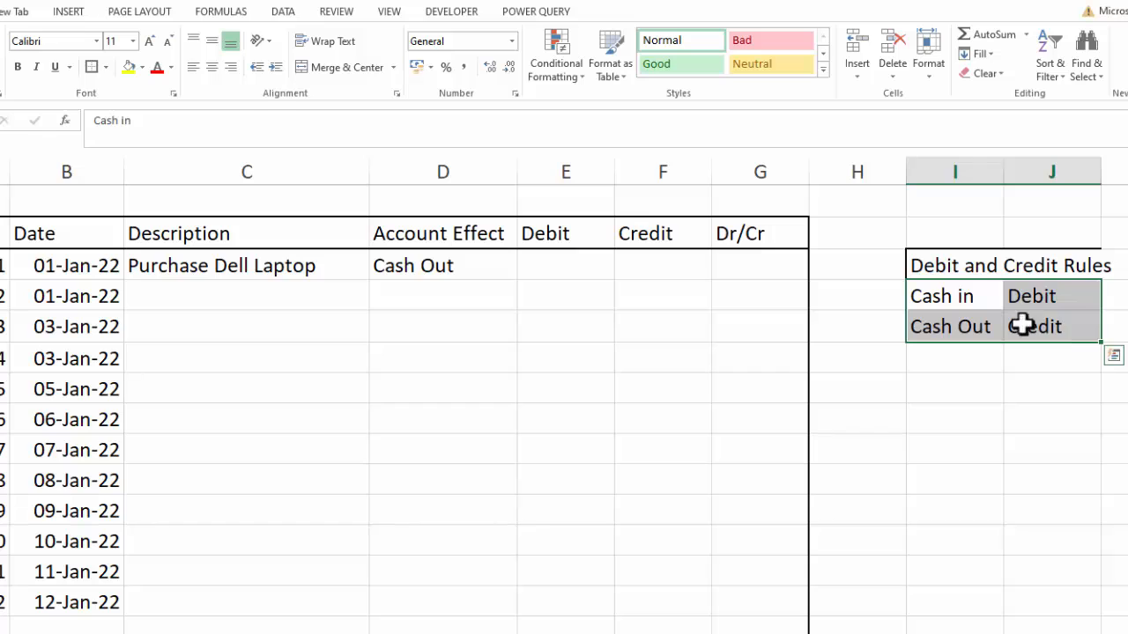
{"action": "left_click", "coordinate": [106, 68]}
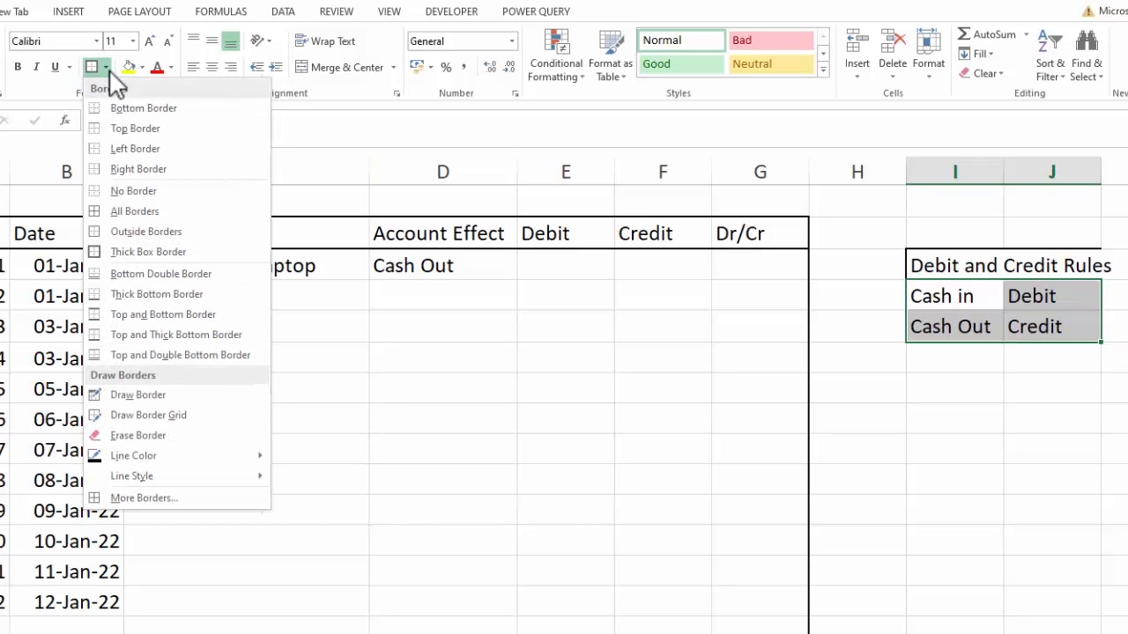
{"action": "left_click", "coordinate": [91, 69]}
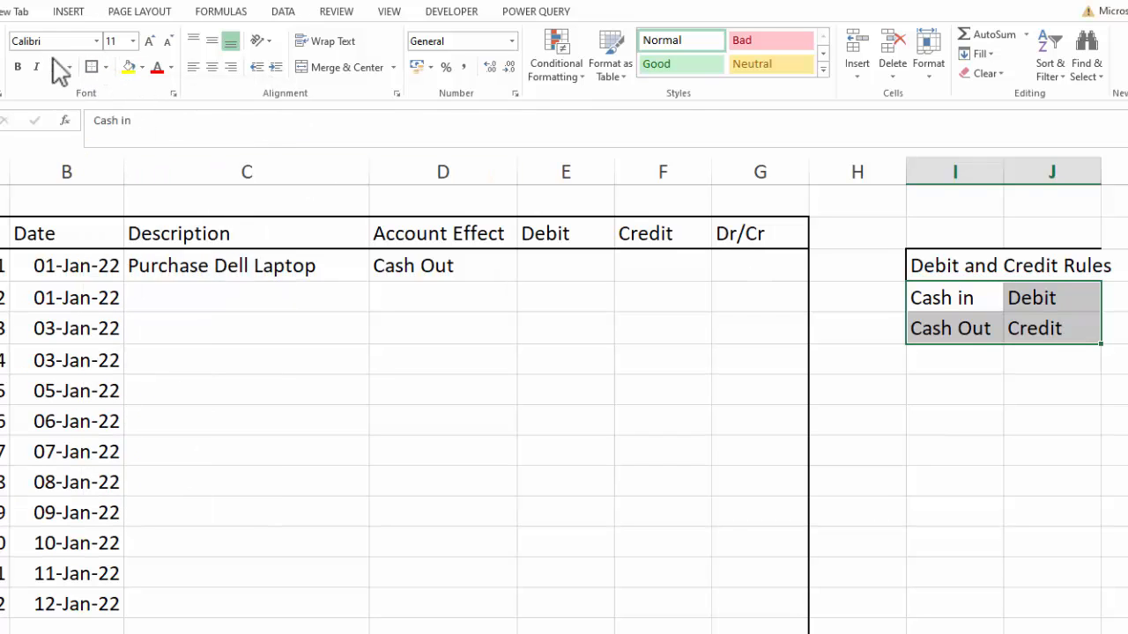
{"action": "left_click", "coordinate": [18, 68]}
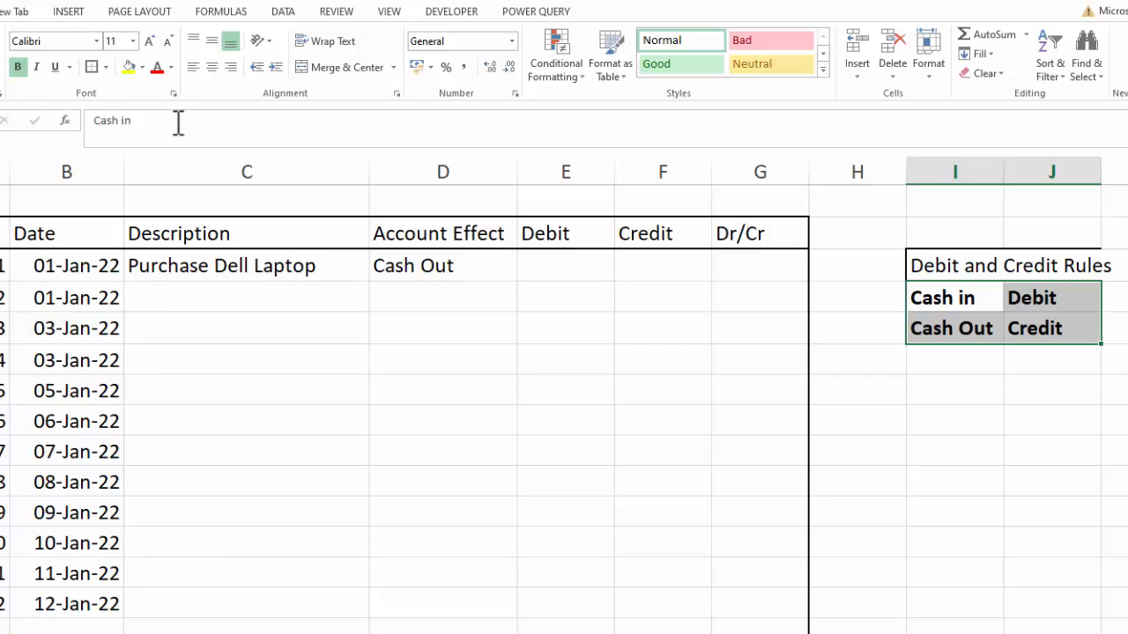
- Remove the bold from the rule rows I5:J6, and give the heading range I4:J4 a yellow fill and bold text
{"action": "left_click", "coordinate": [17, 67]}
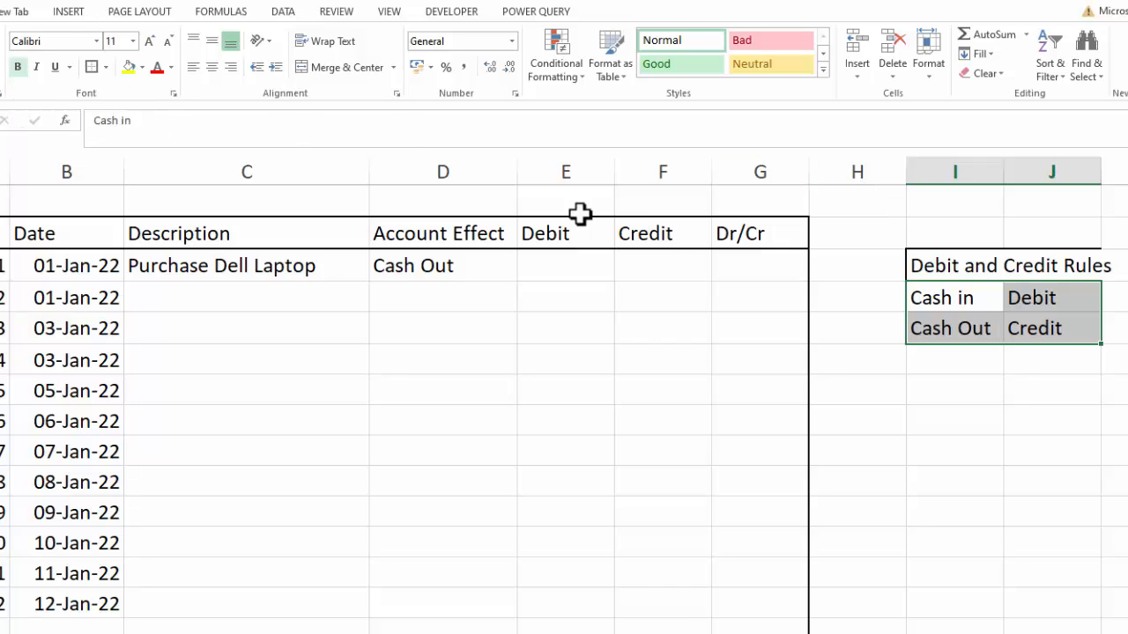
{"action": "left_click", "coordinate": [984, 400]}
{"action": "left_click_drag", "start_coordinate": [957, 259], "coordinate": [1085, 260]}
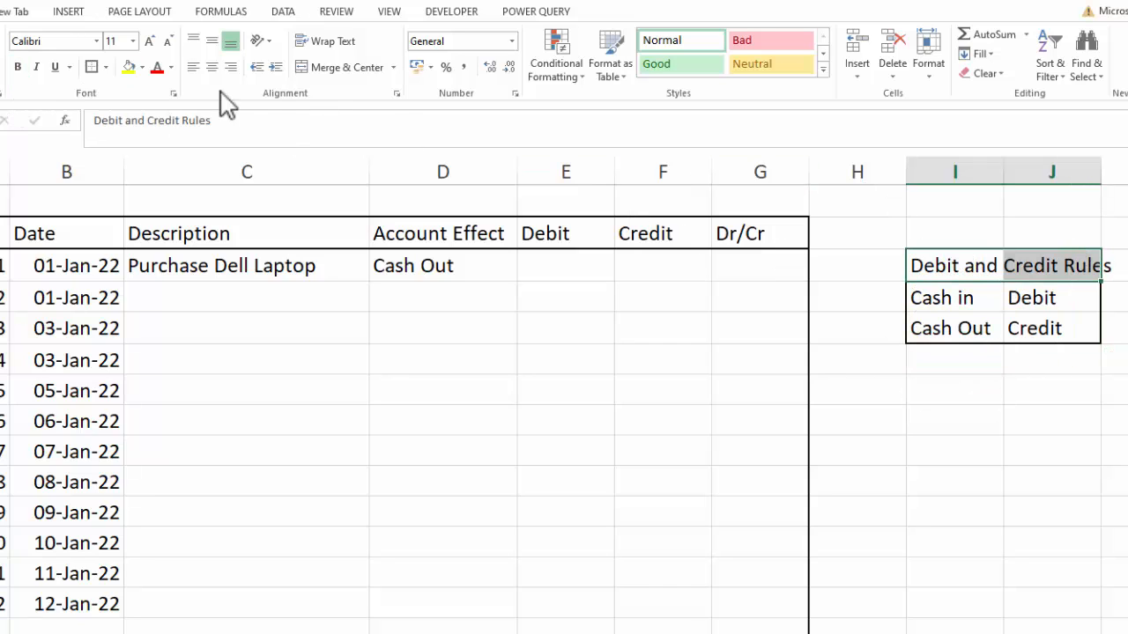
{"action": "left_click", "coordinate": [130, 68]}
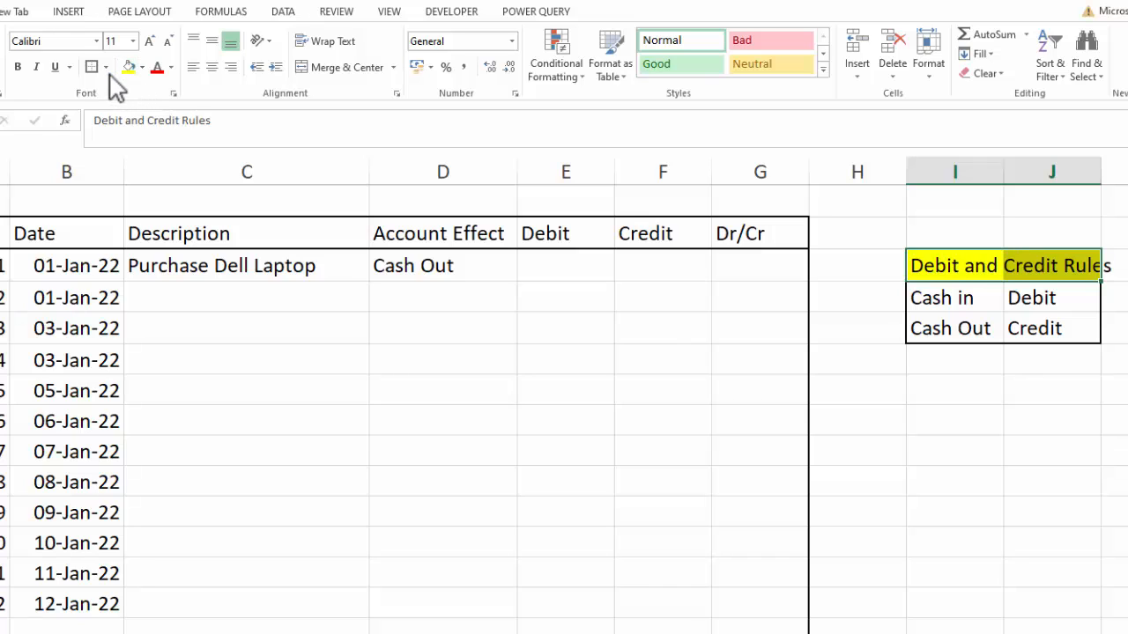
{"action": "left_click", "coordinate": [17, 67]}
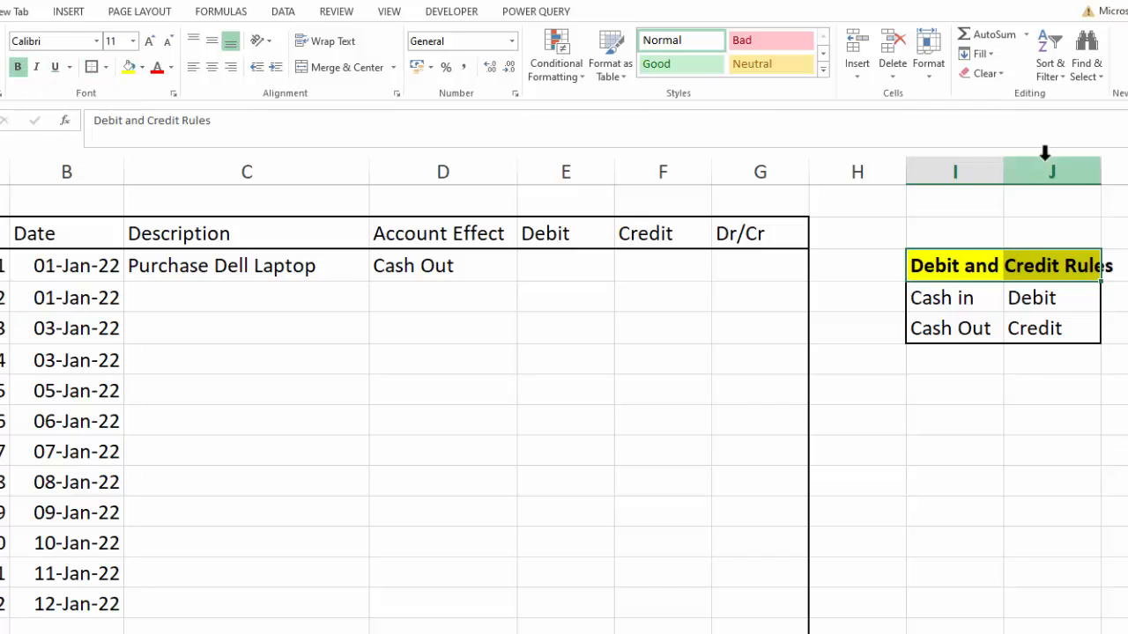
- Widen columns I and J so the Debit and Credit Rules heading fits inside the bordered table
{"action": "double_click", "coordinate": [1100, 166]}
{"action": "left_click", "coordinate": [1092, 163]}
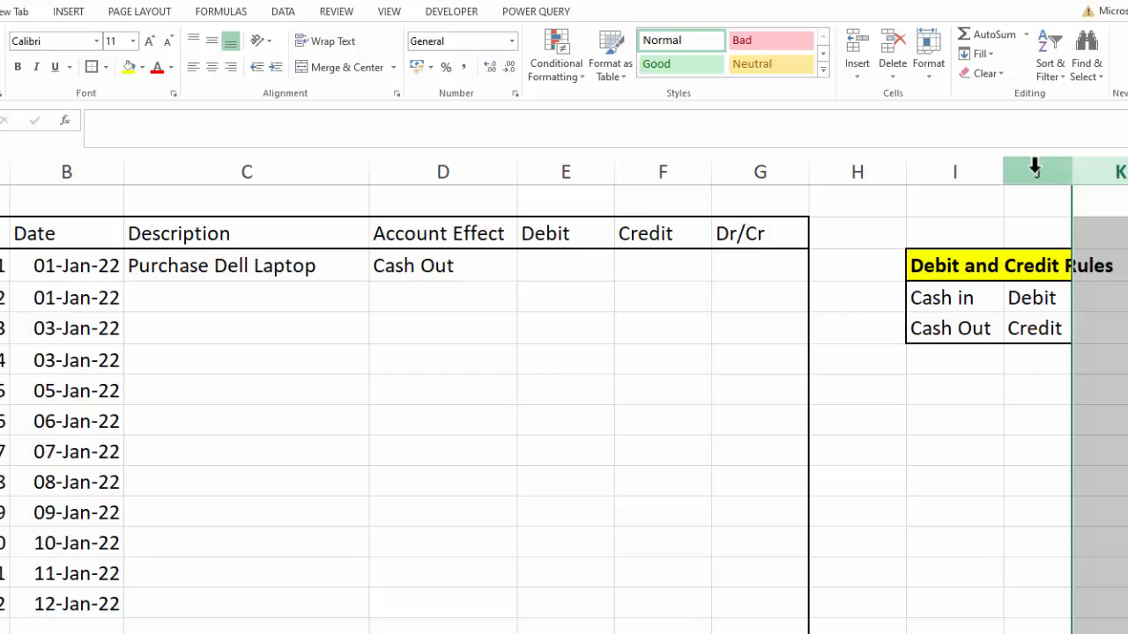
{"action": "left_click_drag", "start_coordinate": [1002, 171], "coordinate": [1127, 171]}
{"action": "left_click", "coordinate": [1087, 435]}
{"action": "left_click_drag", "start_coordinate": [966, 290], "coordinate": [1063, 322]}
{"action": "left_click", "coordinate": [962, 473]}
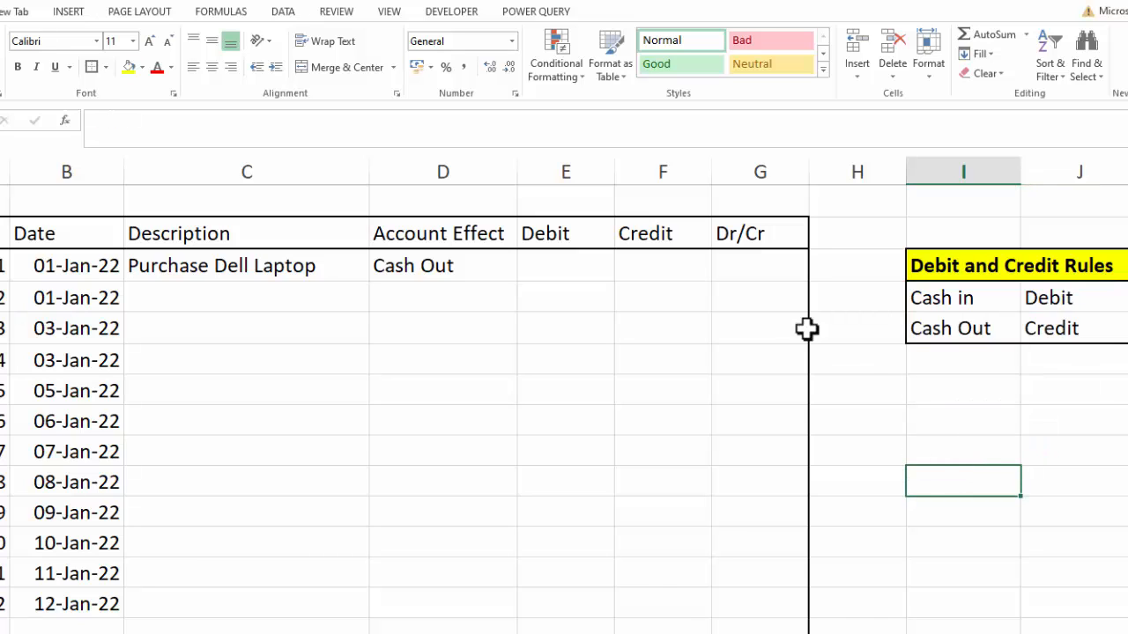
- Begin a formula in the first Dr/Cr cell, G4, with VLOOKUP nested inside IFERROR
{"action": "left_click", "coordinate": [747, 279]}
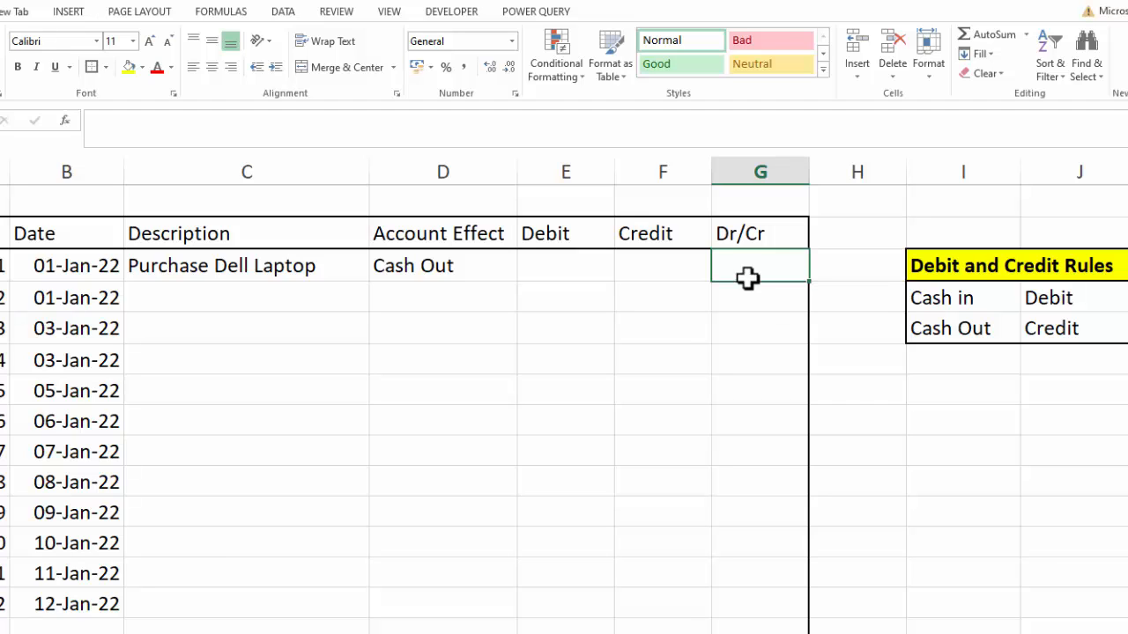
{"action": "type", "text": "="}
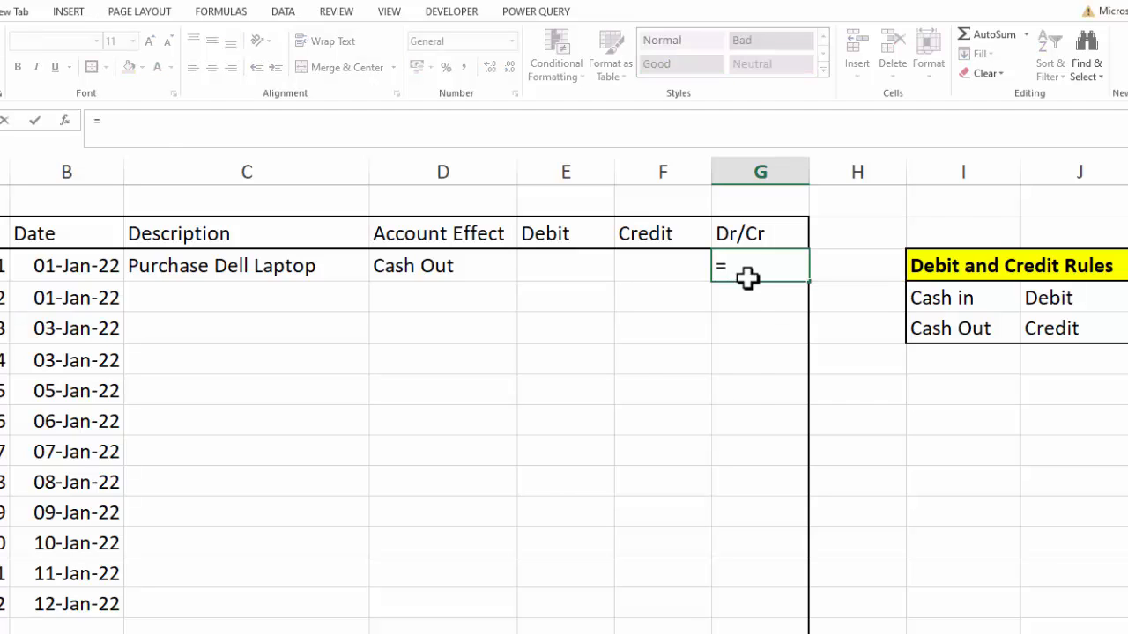
{"action": "type", "text": "iferror"}
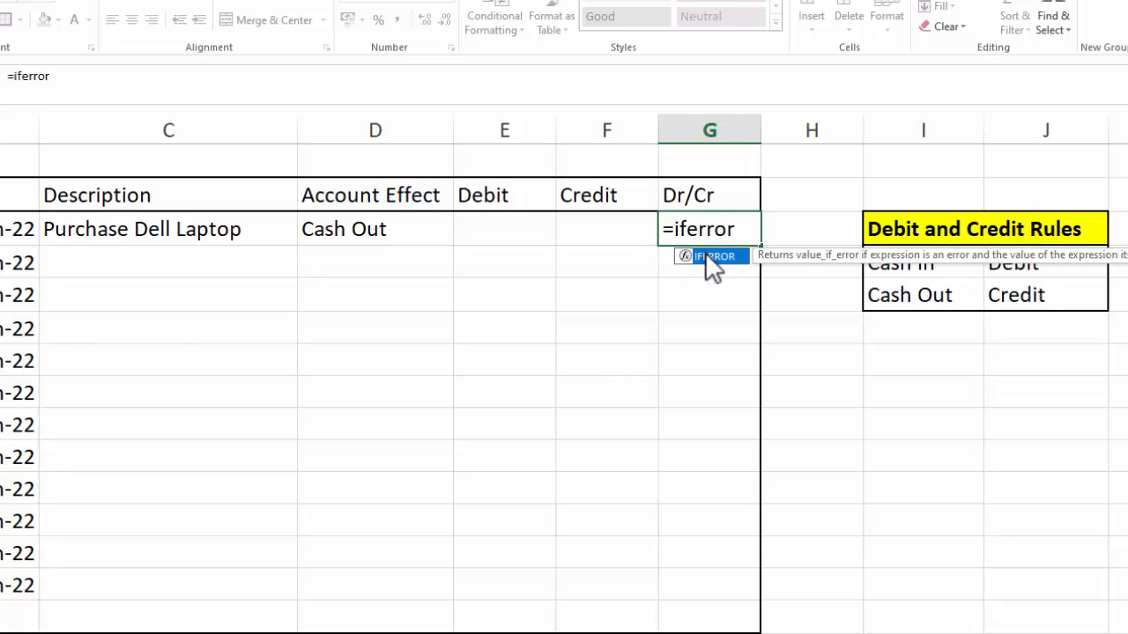
{"action": "double_click", "coordinate": [704, 255]}
{"action": "type", "text": "VLOOK"}
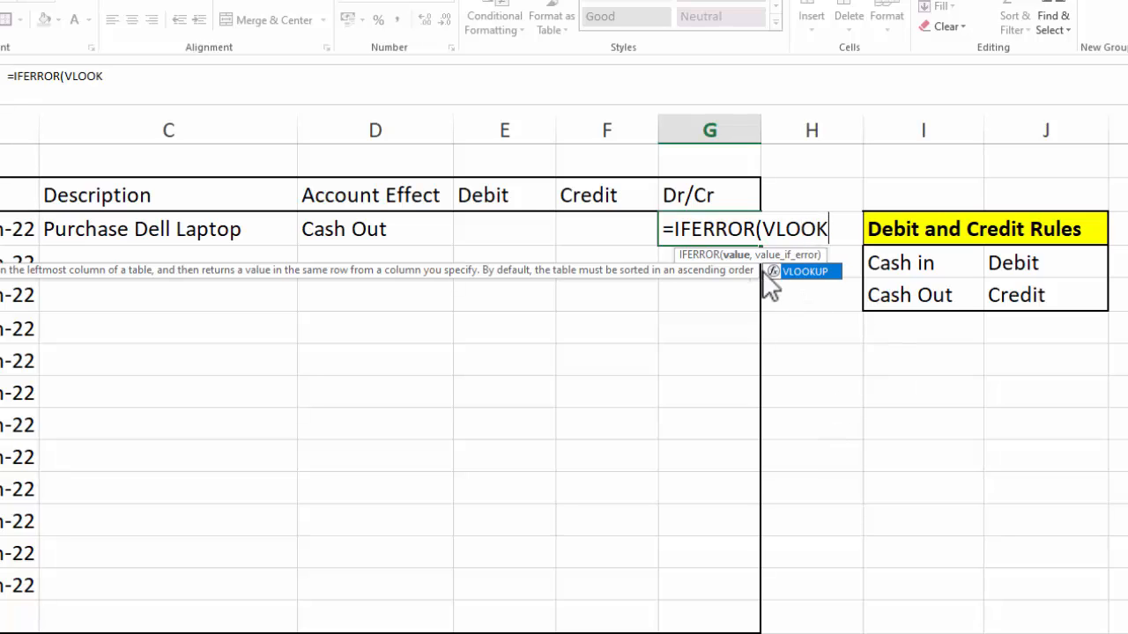
{"action": "double_click", "coordinate": [798, 272]}
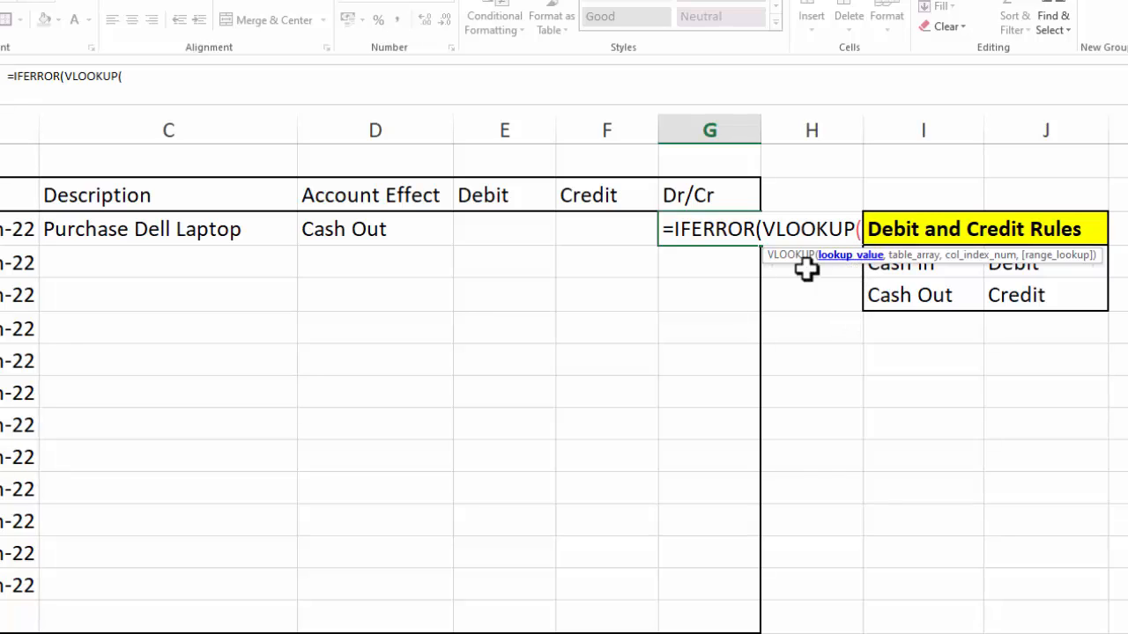
- Use D4 as the VLOOKUP lookup value and the absolute range $I$5:$J$6 as its table array
{"action": "left_click", "coordinate": [373, 228]}
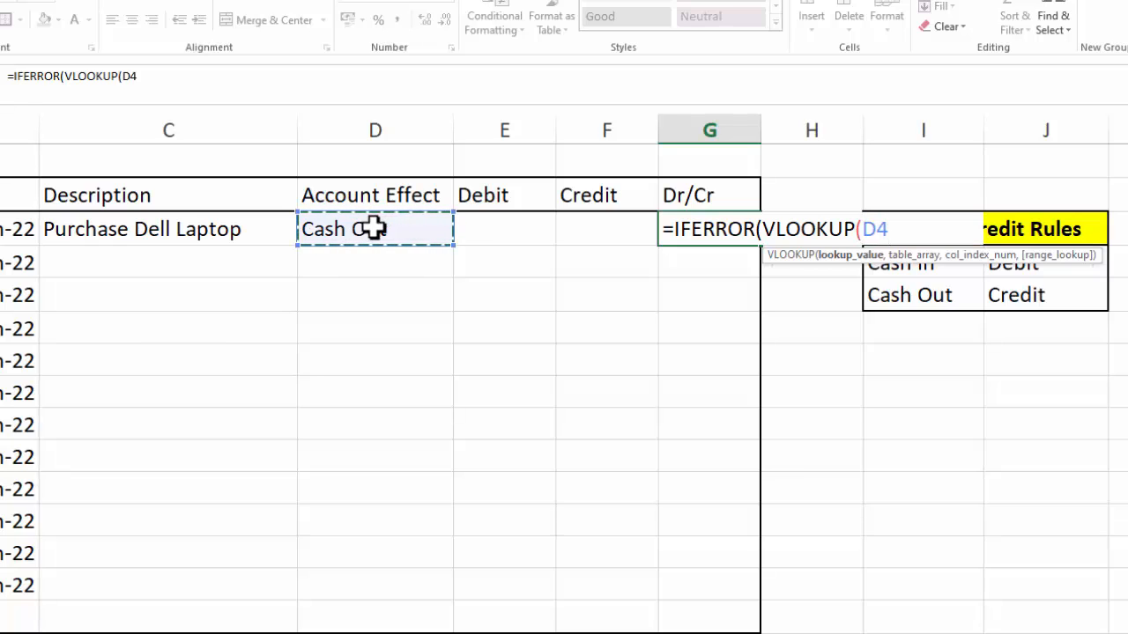
{"action": "type", "text": ","}
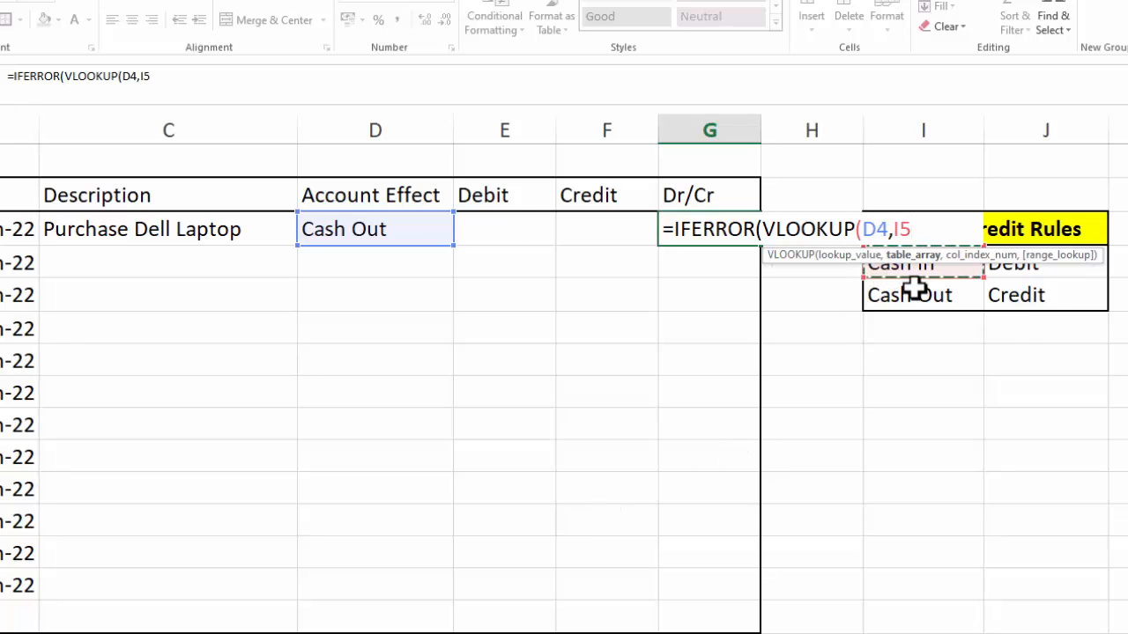
{"action": "left_click_drag", "start_coordinate": [916, 288], "coordinate": [916, 289]}
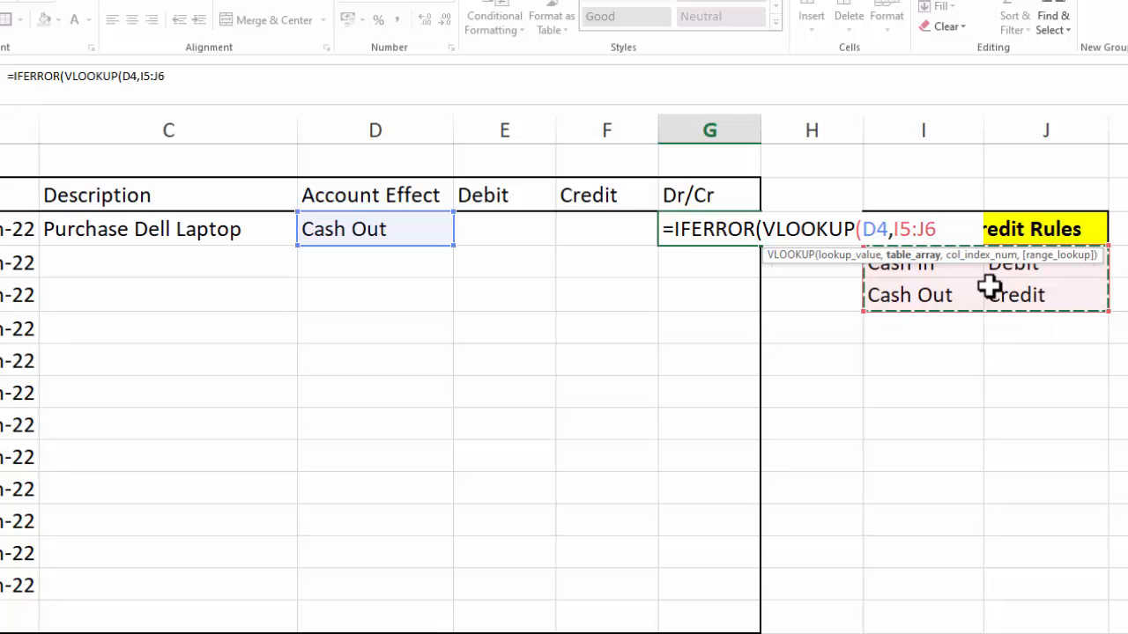
{"action": "key", "text": "F4"}
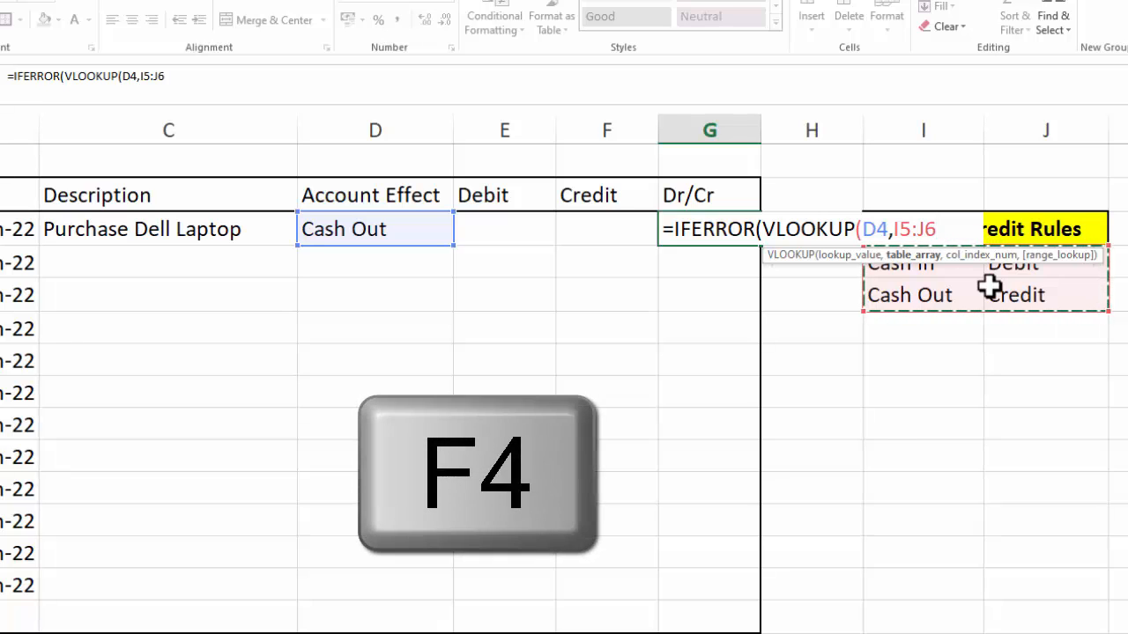
{"action": "key", "text": "F4"}
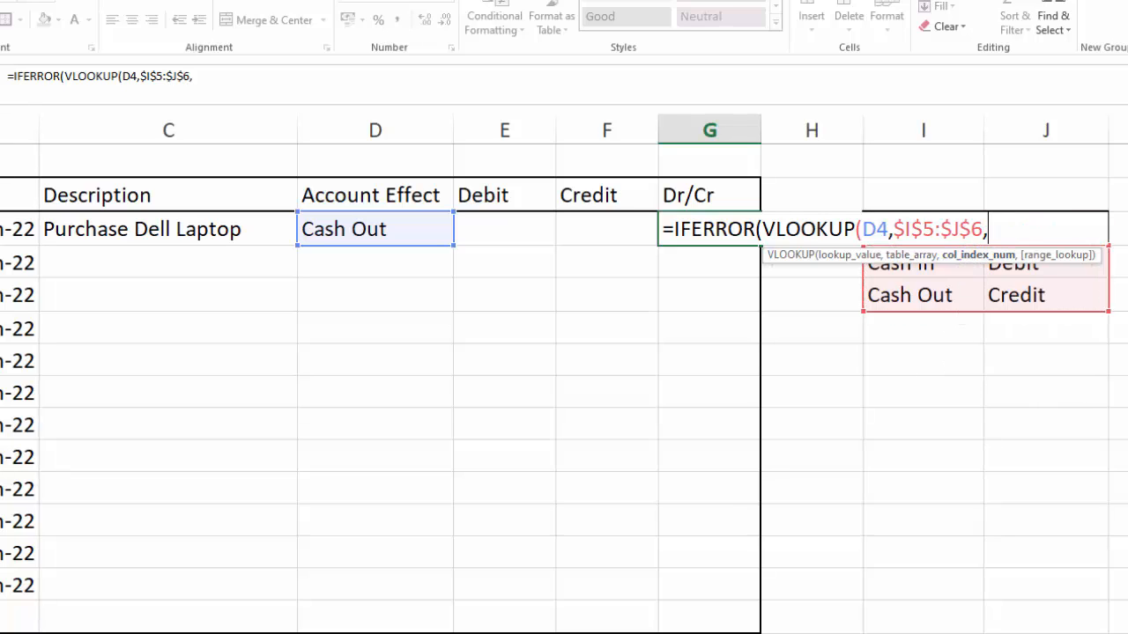
- Complete the G4 formula with column index 2, FALSE for exact match, and "" as the IFERROR fallback
{"action": "mouse_move", "coordinate": [451, 633]}
{"action": "type", "text": "2,"}
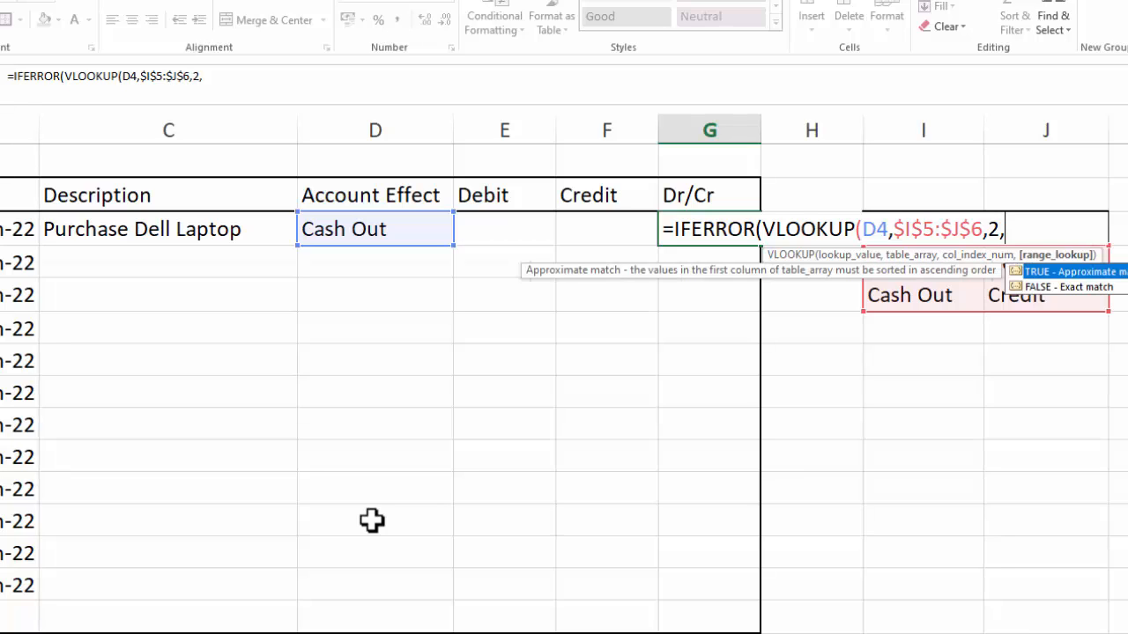
{"action": "double_click", "coordinate": [1050, 288]}
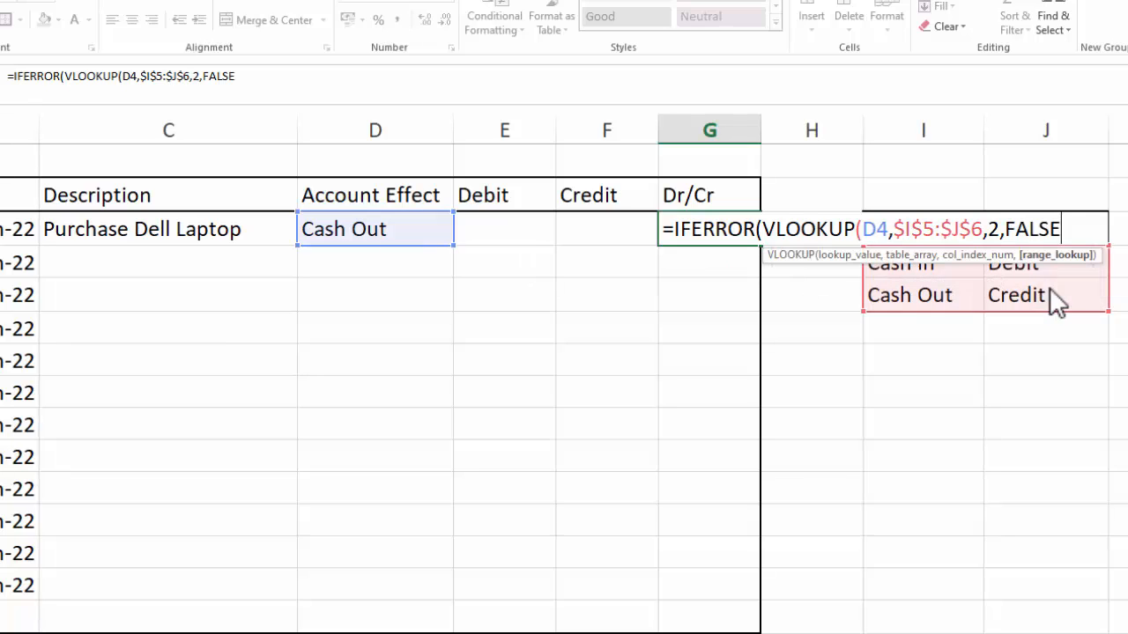
{"action": "type", "text": ")"}
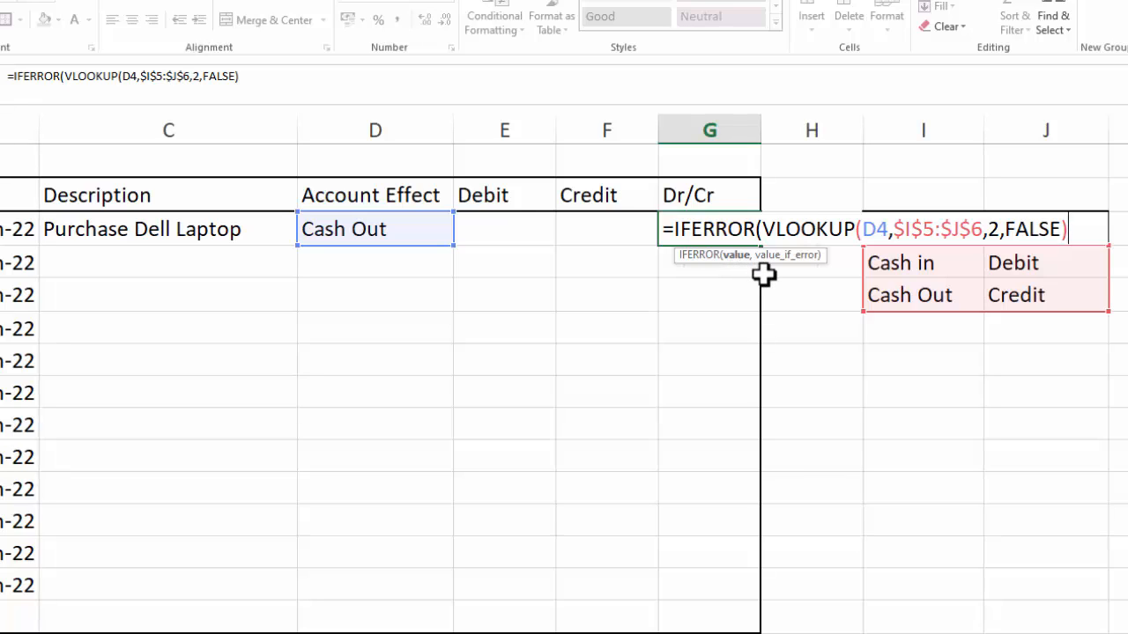
{"action": "type", "text": ","}
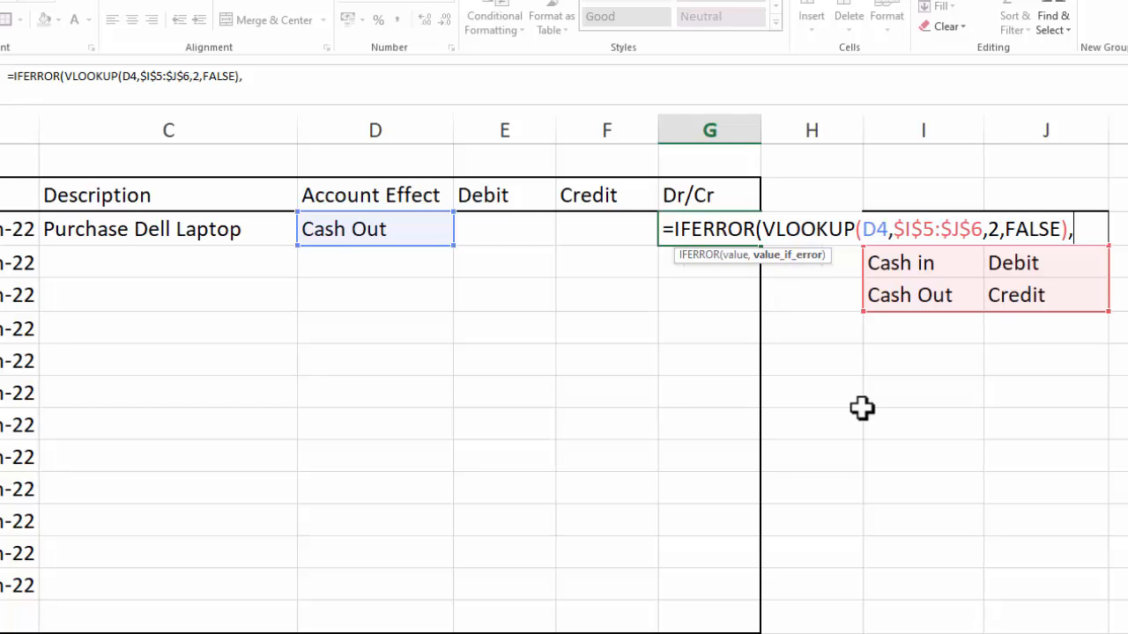
{"action": "type", "text": "\"\")"}
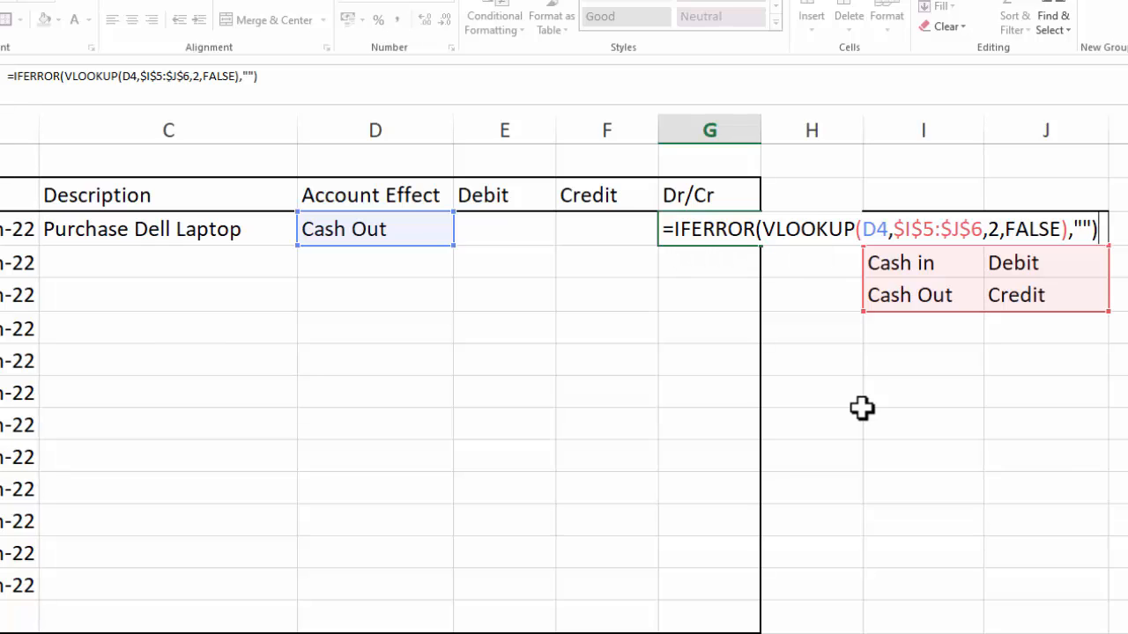
{"action": "key", "text": "Return"}
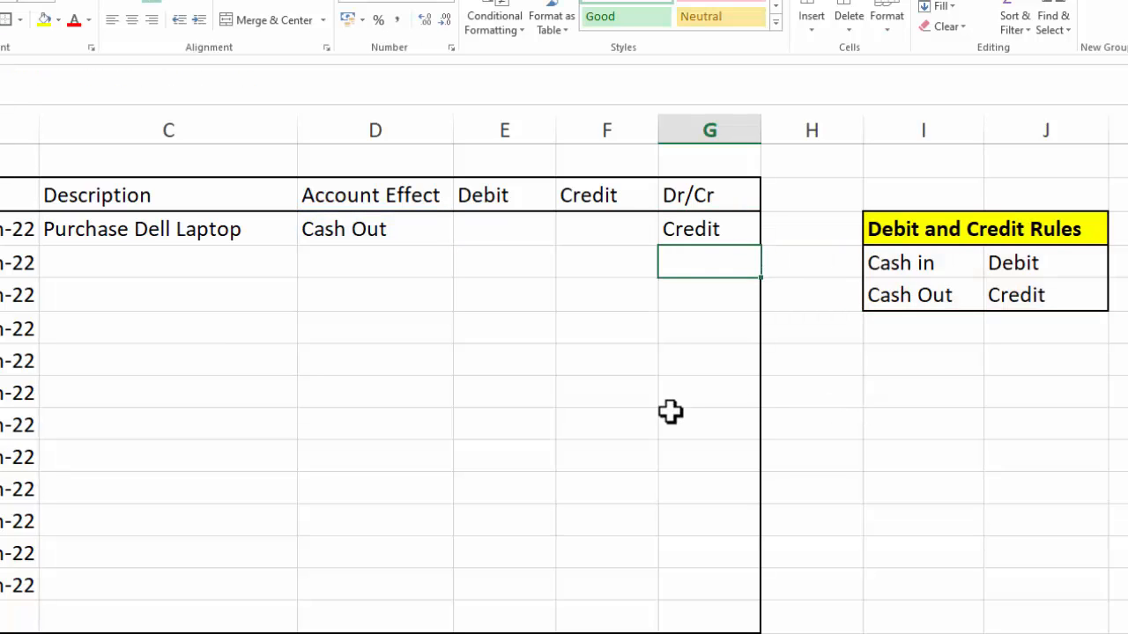
- Fill the G4 lookup formula down the Dr/Cr column
{"action": "left_click", "coordinate": [718, 229]}
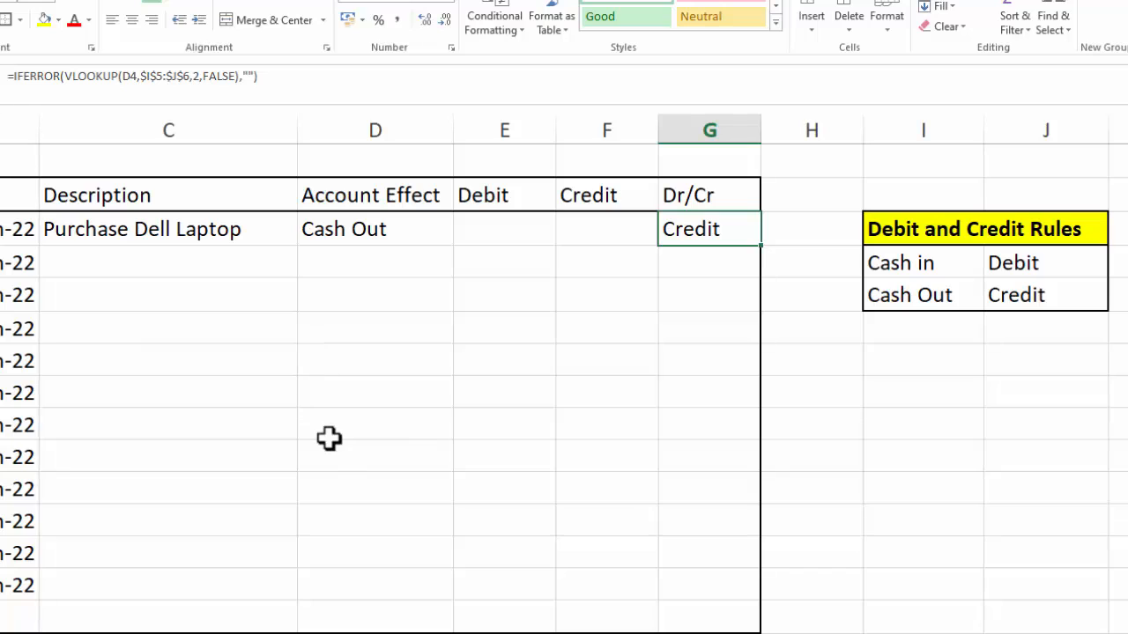
{"action": "double_click", "coordinate": [763, 244]}
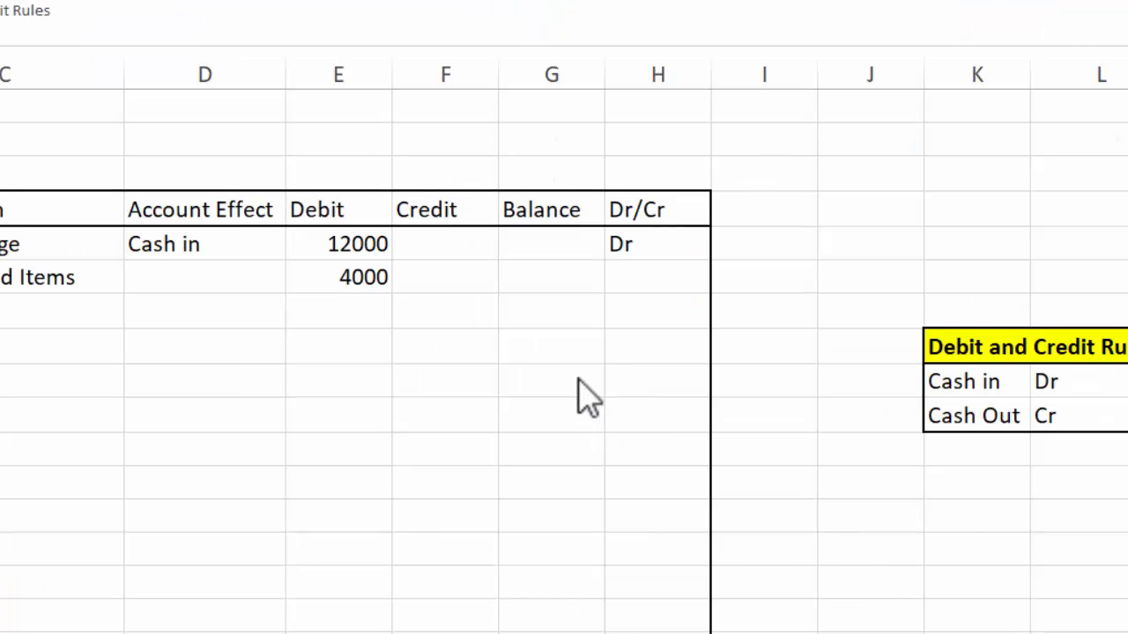
- Review the arguments of the IFERROR and VLOOKUP formula in H5 without changing it
{"action": "double_click", "coordinate": [628, 245]}
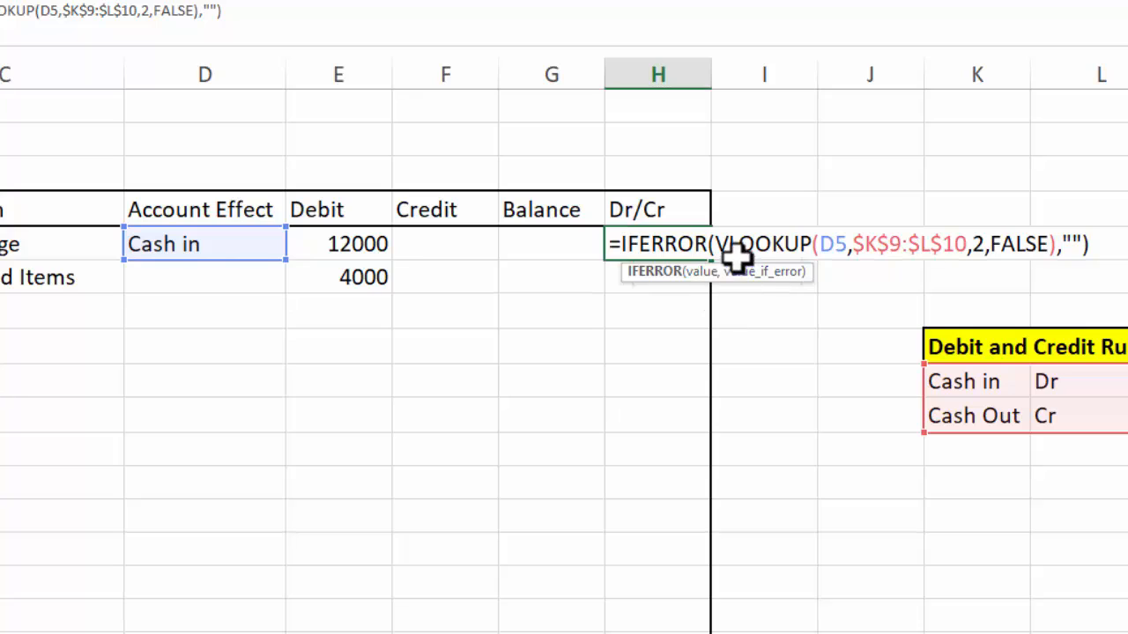
{"action": "left_click", "coordinate": [838, 244]}
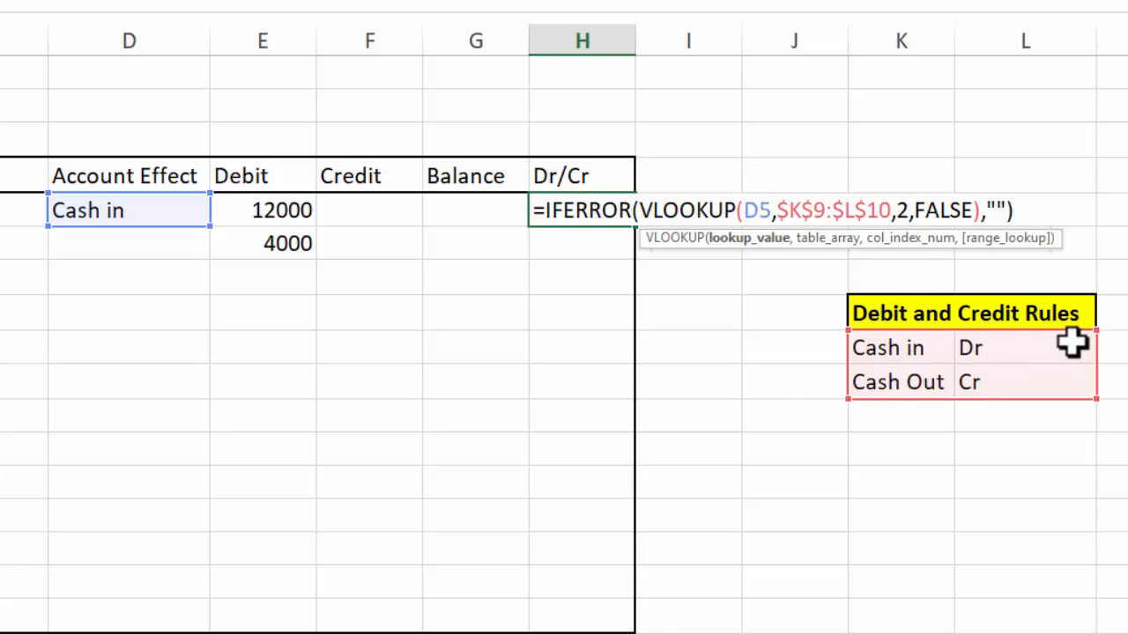
{"action": "left_click", "coordinate": [981, 211]}
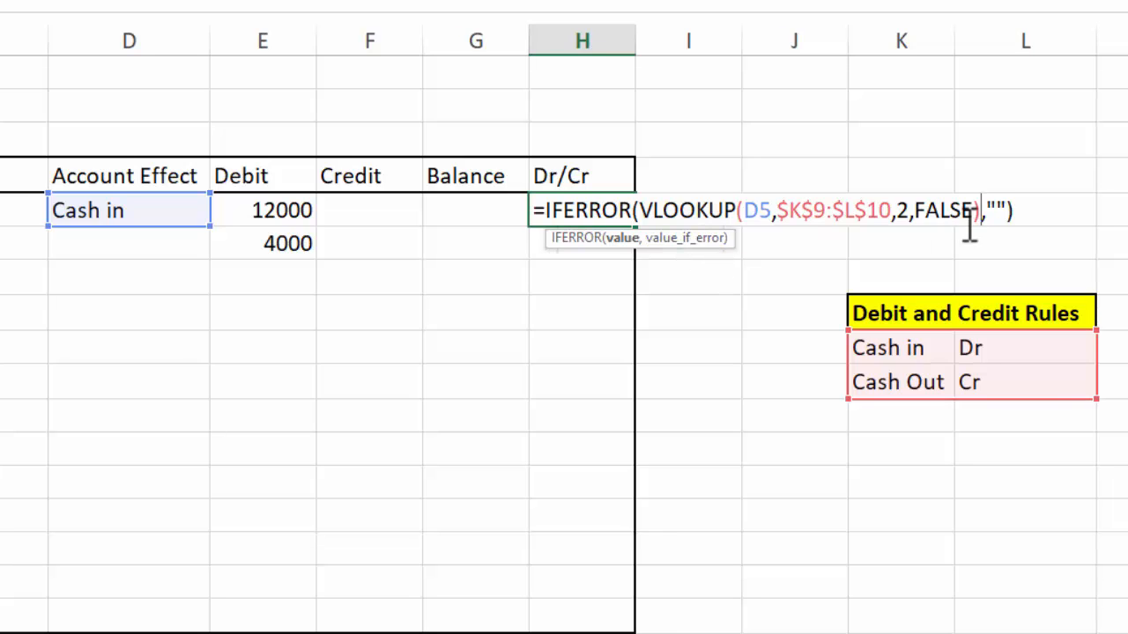
{"action": "left_click", "coordinate": [1015, 208]}
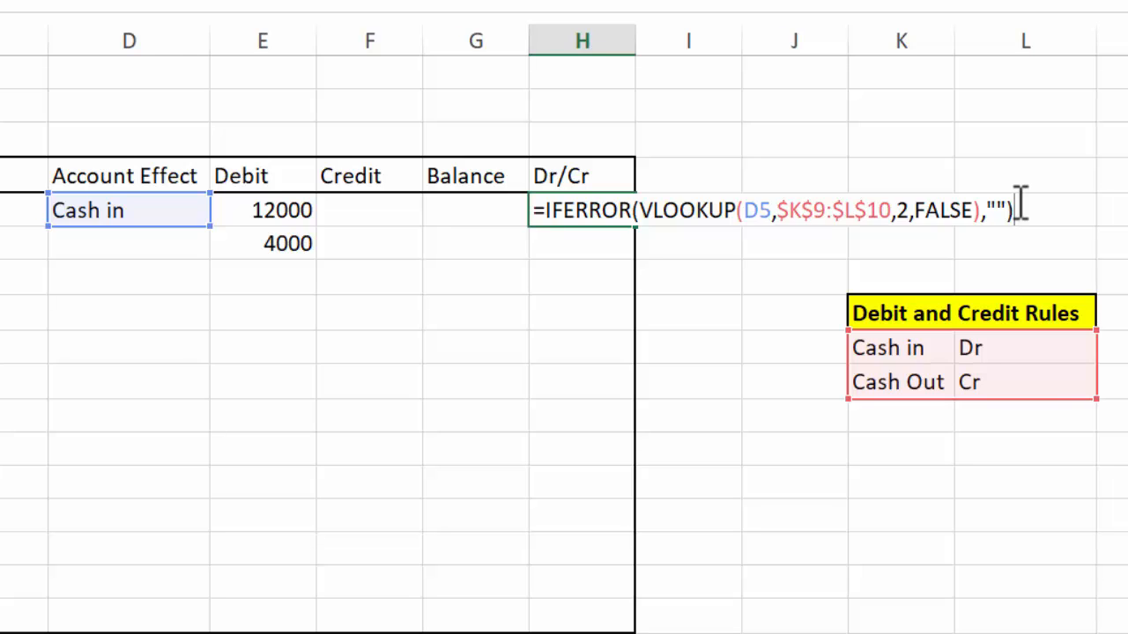
{"action": "key", "text": "Return"}
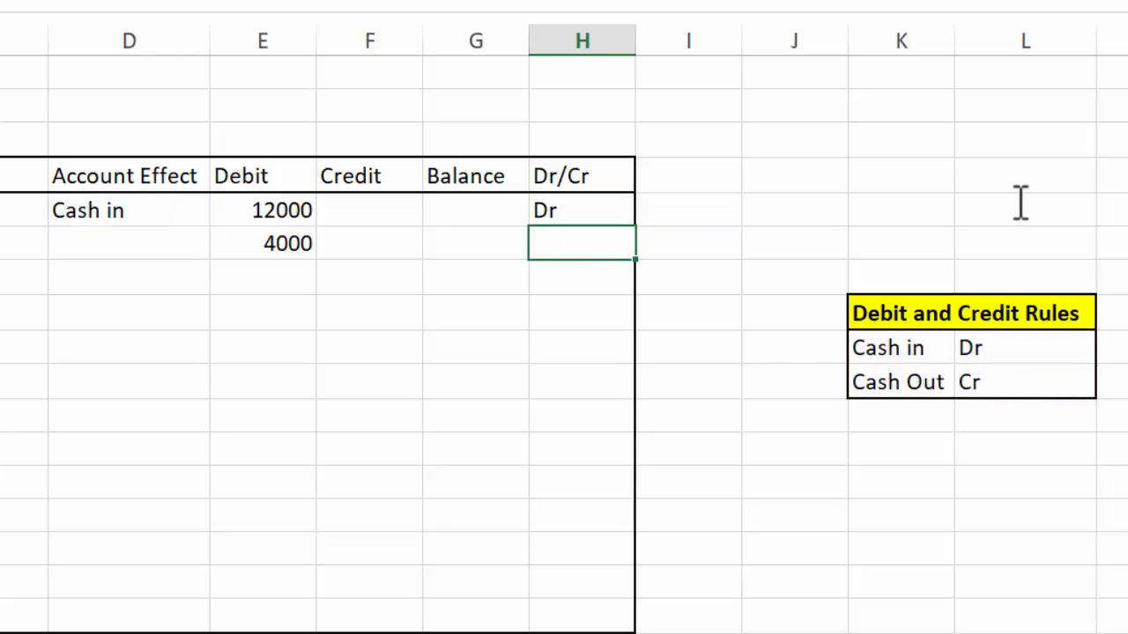
- Copy the H5 lookup formula down the remaining ledger rows of column H
{"action": "left_click", "coordinate": [605, 208]}
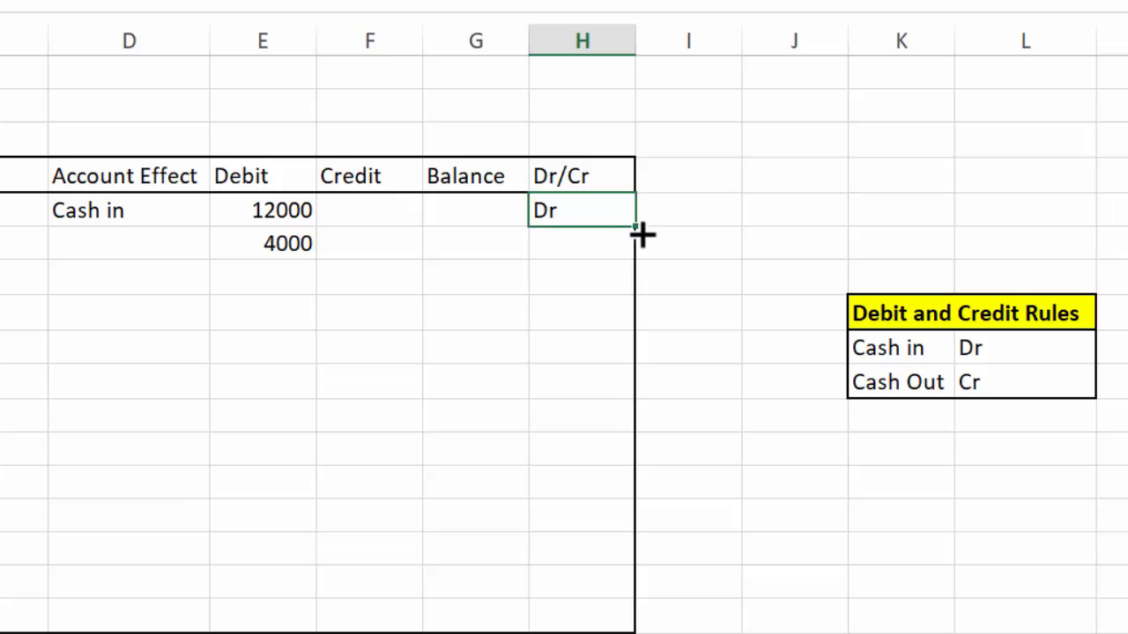
{"action": "double_click", "coordinate": [639, 231]}
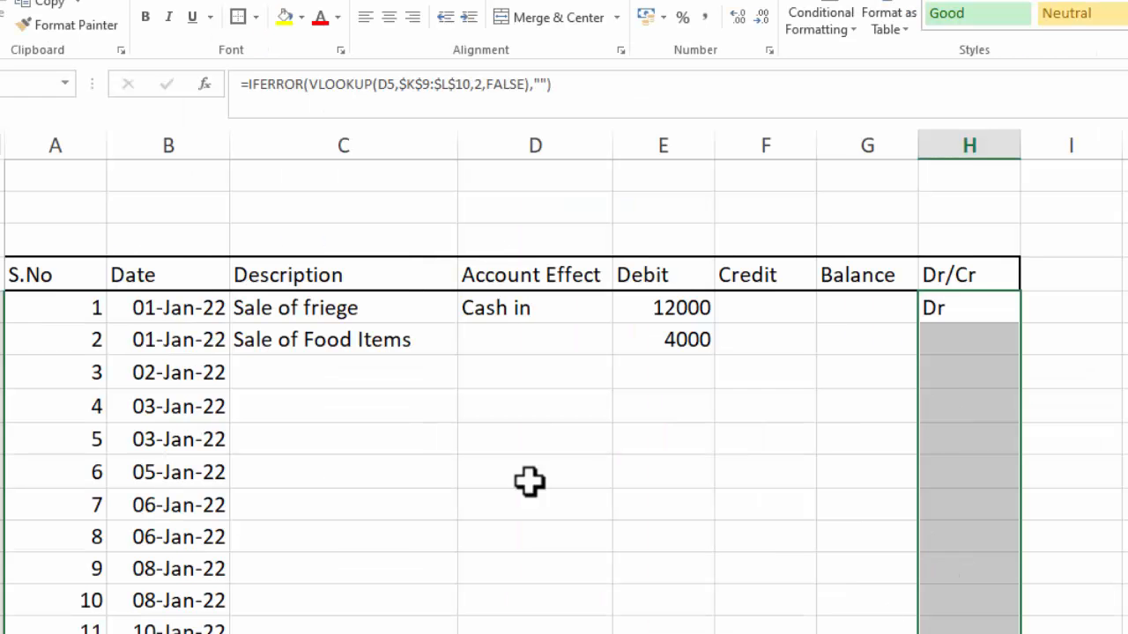
- Enter the description "Purchase of of Food Items" in C7 for the third ledger entry, dated 02-Jan-22
{"action": "left_click", "coordinate": [358, 368]}
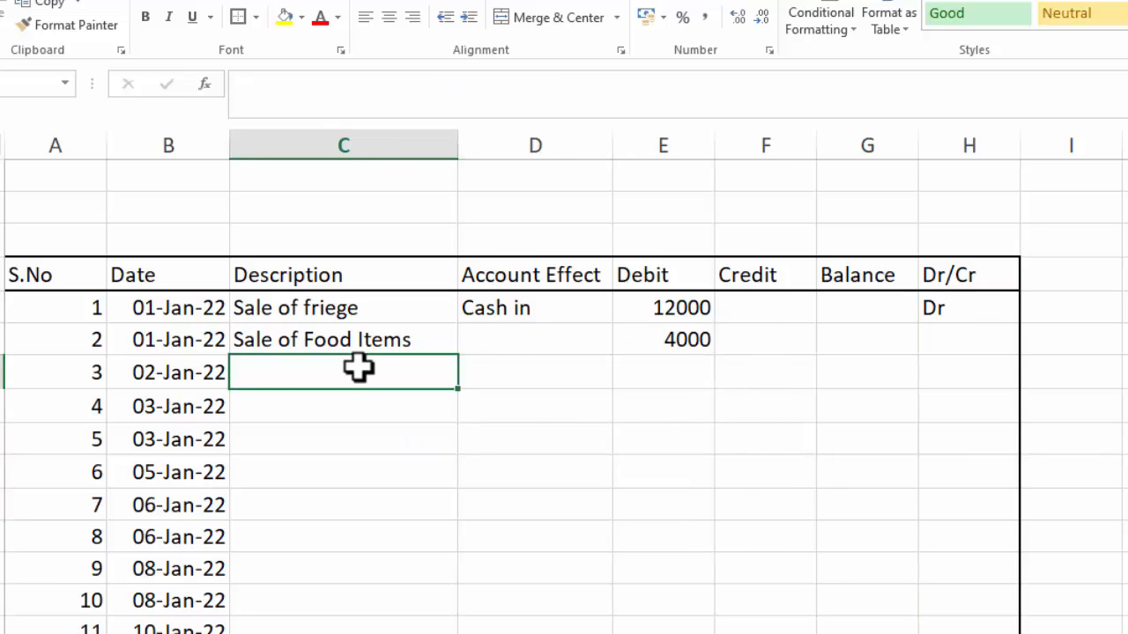
{"action": "type", "text": "Purchase"}
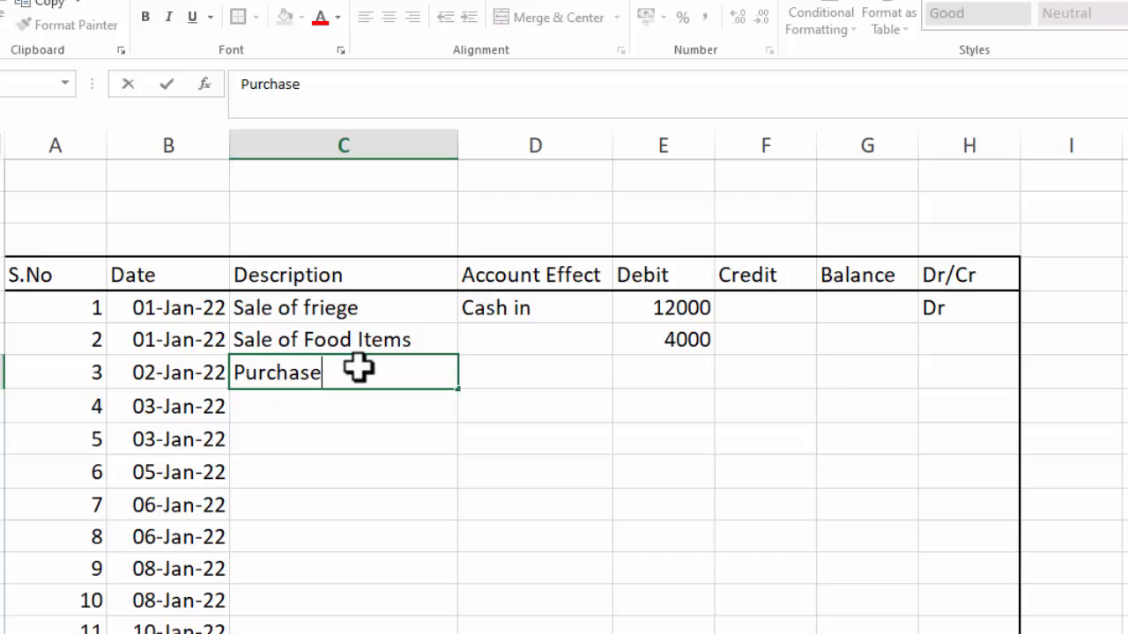
{"action": "type", "text": " of of Foo"}
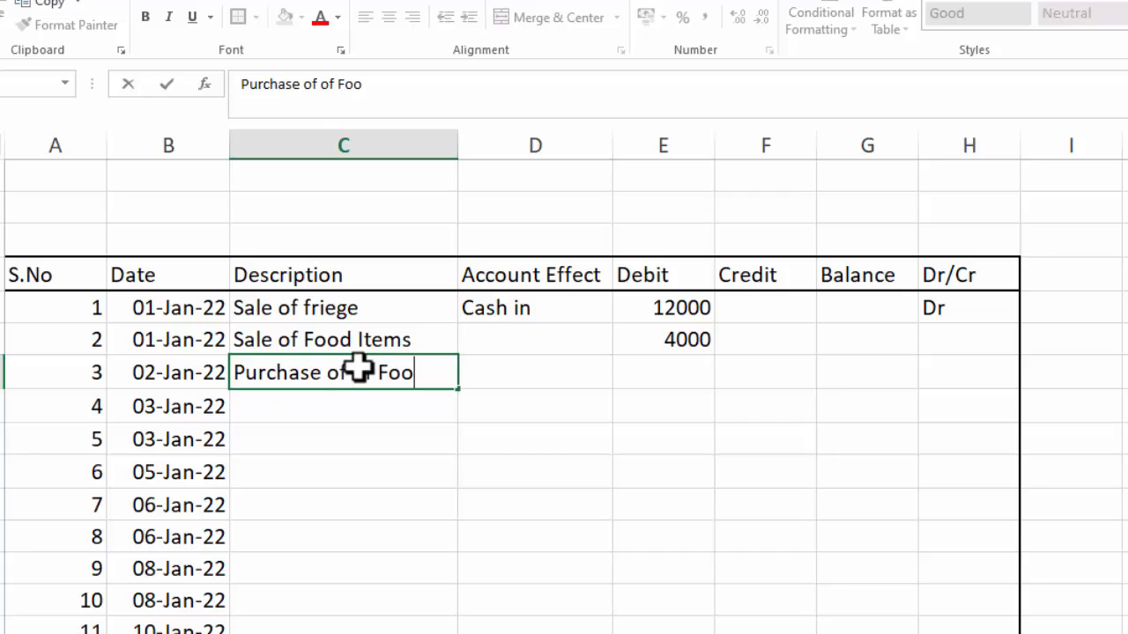
{"action": "type", "text": "d Items"}
{"action": "key", "text": "Tab"}
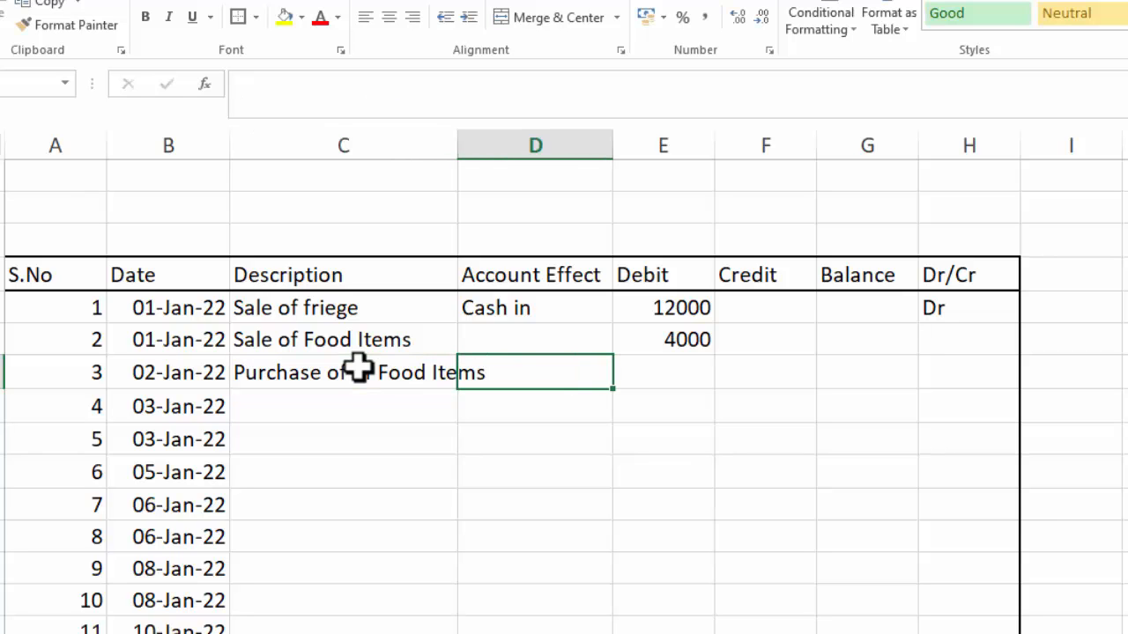
- Fit column C to its contents and enter "Cash Out" as the account effect of the third ledger entry
{"action": "double_click", "coordinate": [456, 146]}
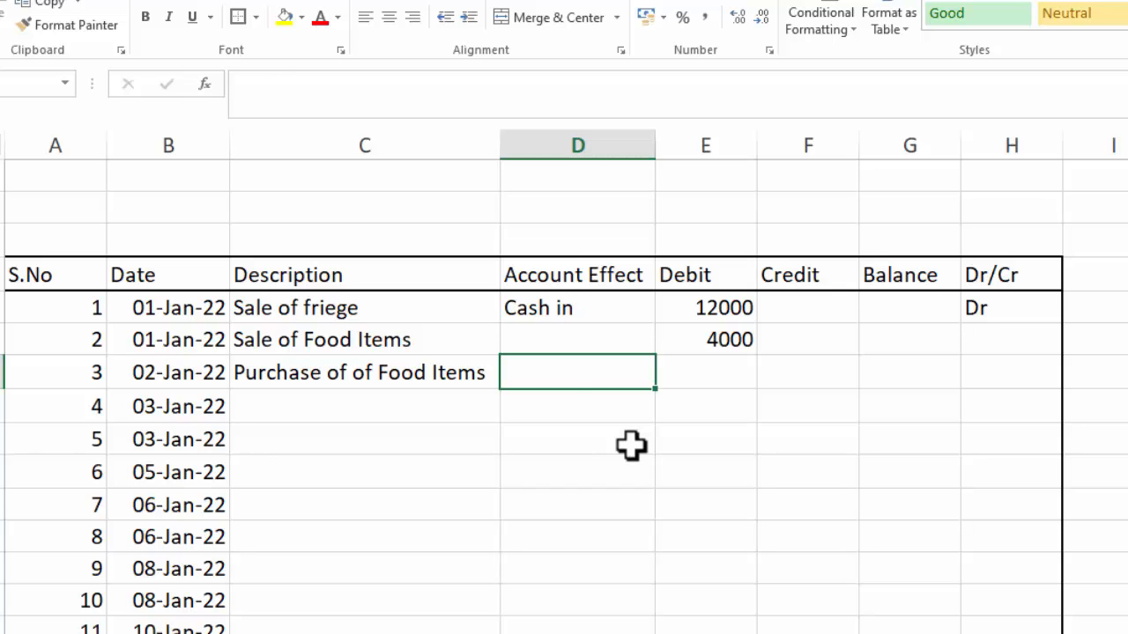
{"action": "type", "text": "Cash "}
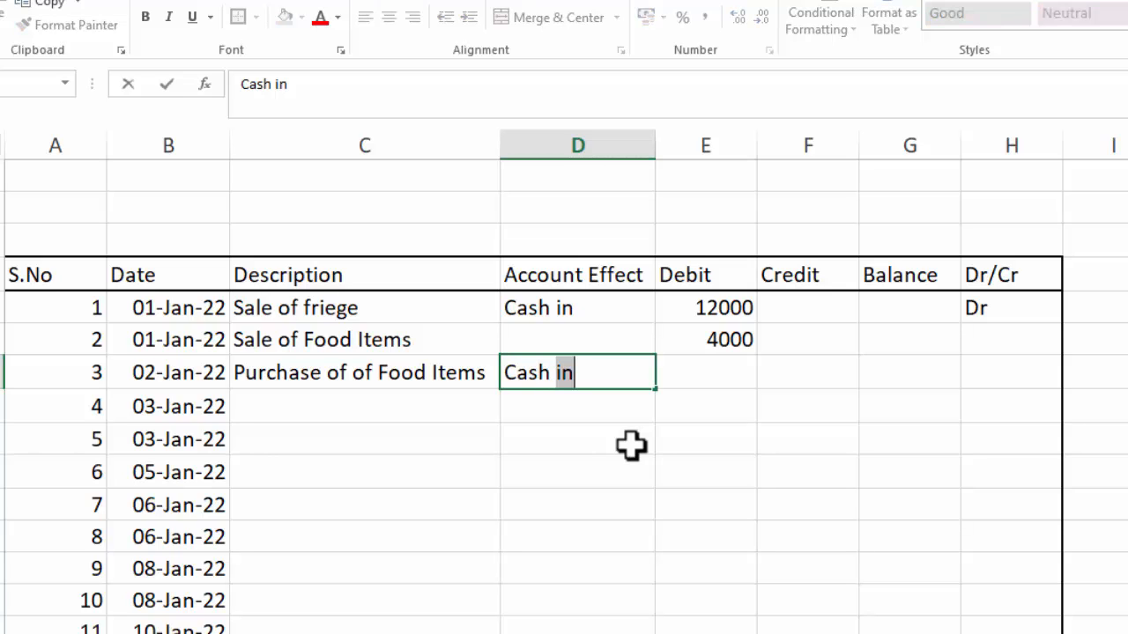
{"action": "type", "text": "Out"}
{"action": "key", "text": "Tab"}
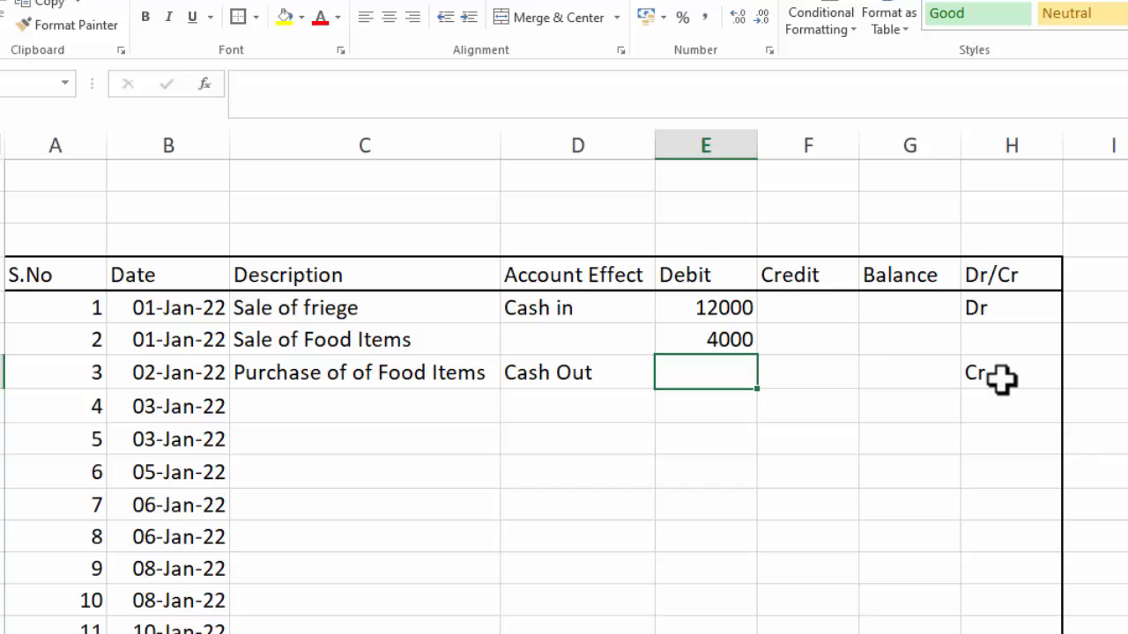
- Enter 1200 as the credit amount of the third ledger entry
{"action": "left_click", "coordinate": [805, 376]}
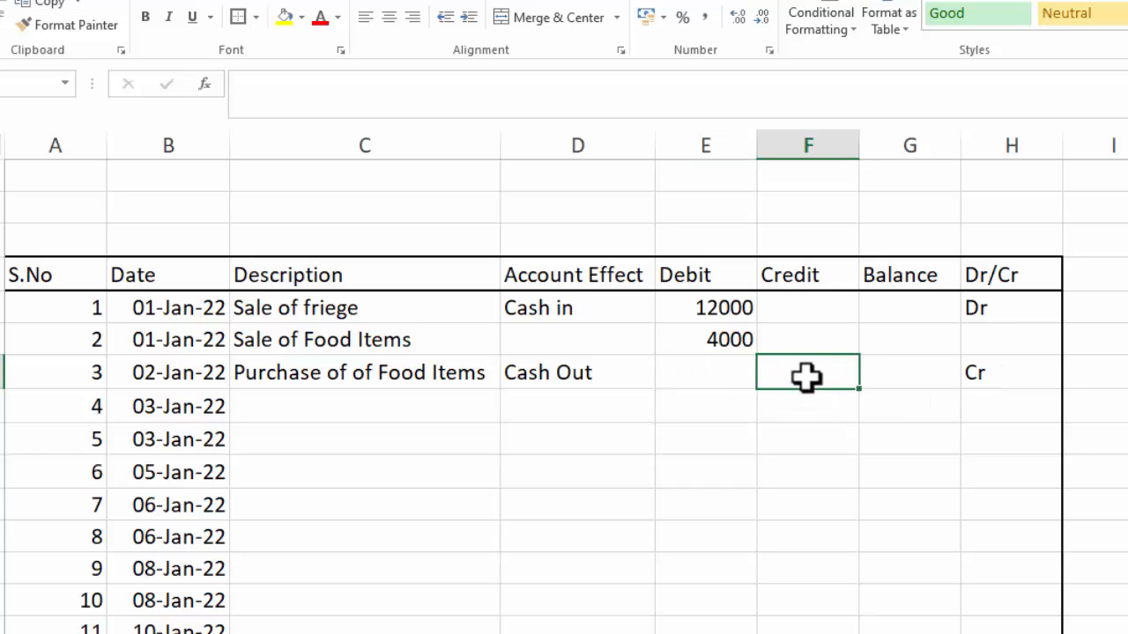
{"action": "type", "text": "1200"}
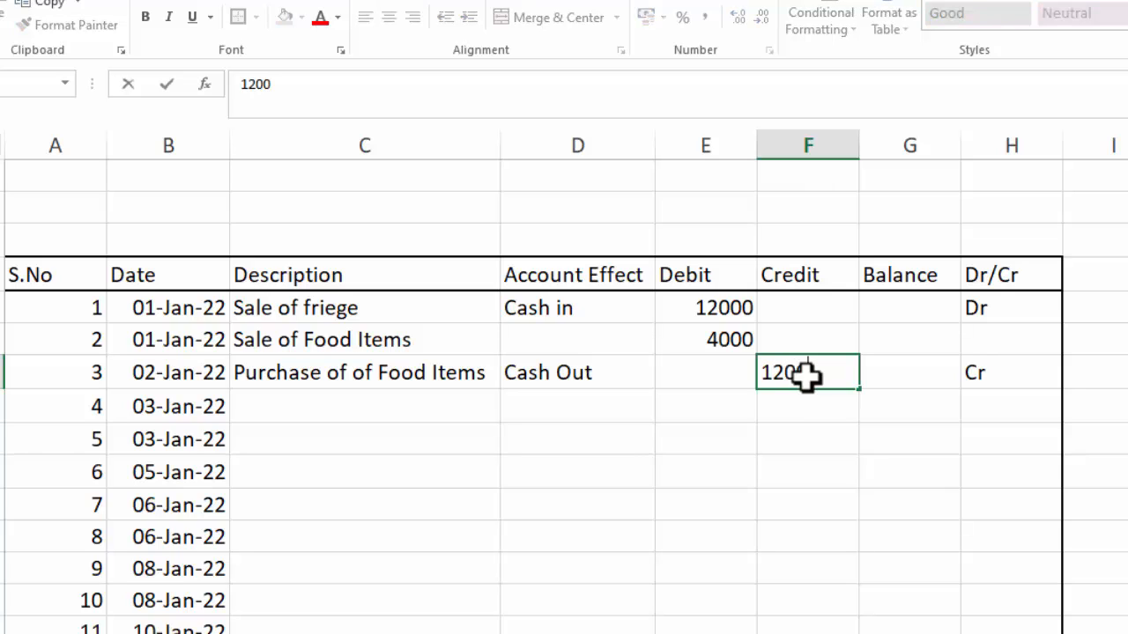
{"action": "key", "text": "Return"}
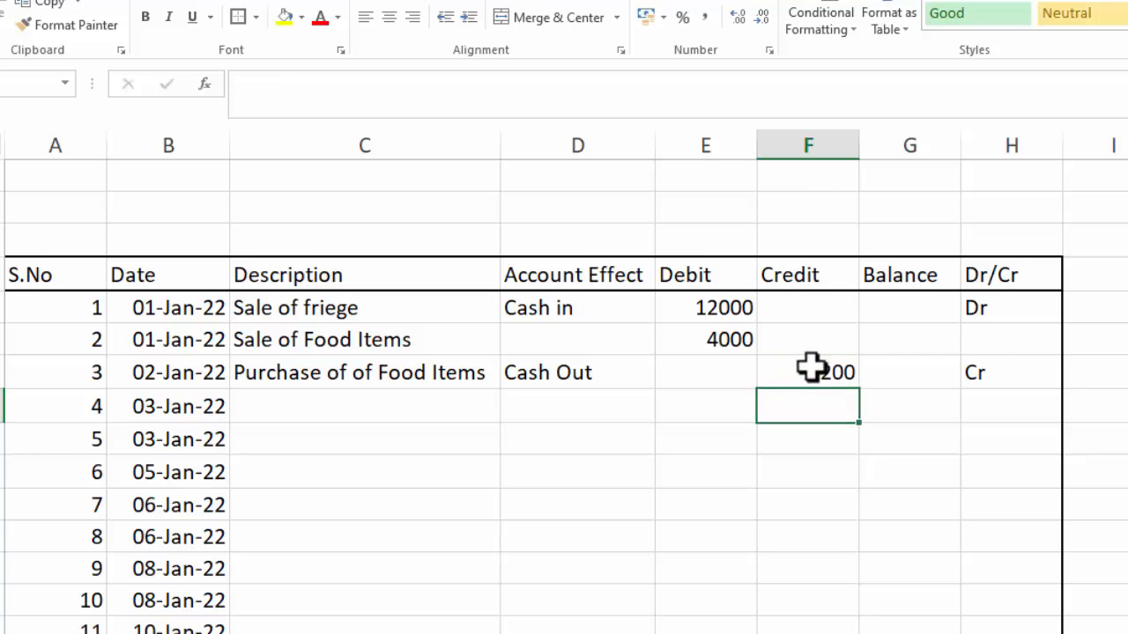
- Label G3 above the Balance header "Opening Balance", with a line break between the two words
{"action": "left_click", "coordinate": [907, 313]}
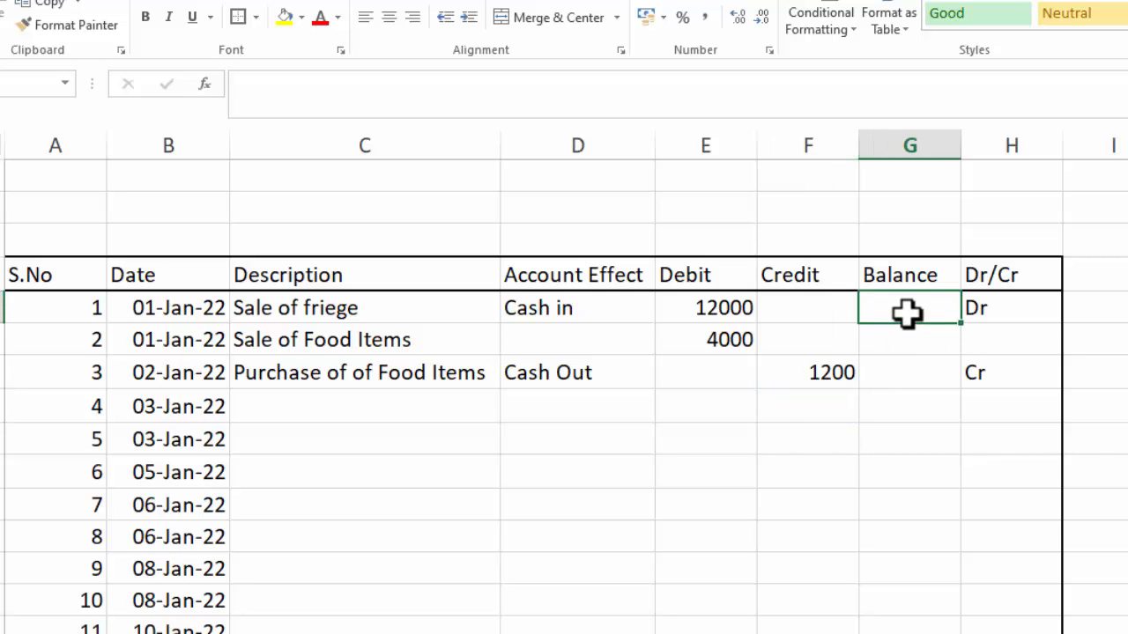
{"action": "left_click", "coordinate": [895, 235]}
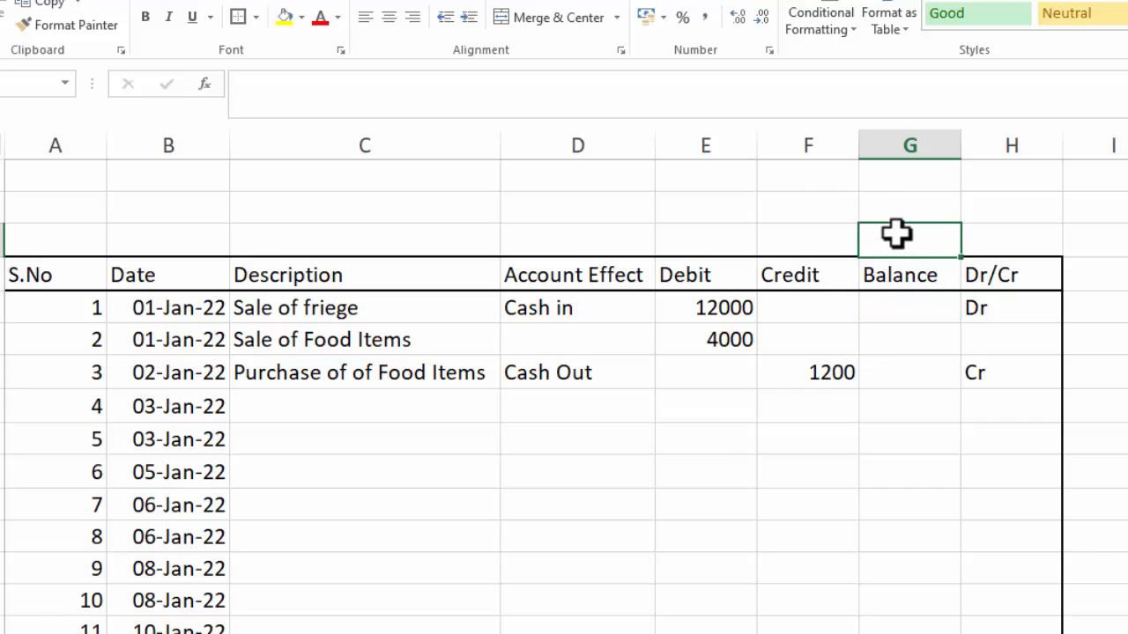
{"action": "type", "text": "O"}
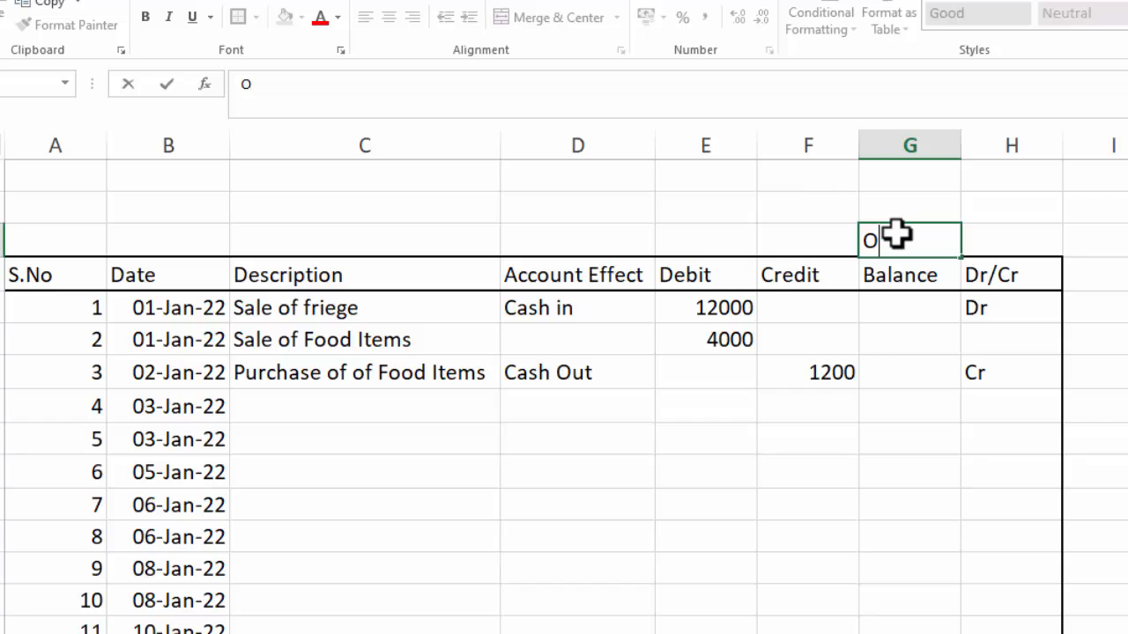
{"action": "key", "text": "BackSpace"}
{"action": "type", "text": "Openin"}
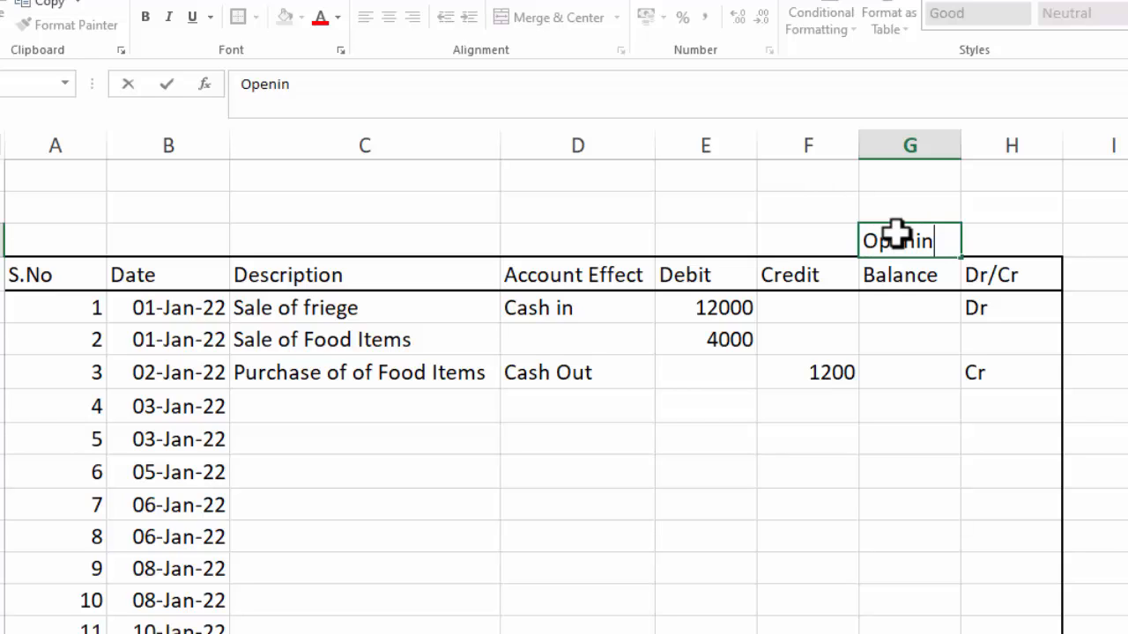
{"action": "type", "text": "g Balance"}
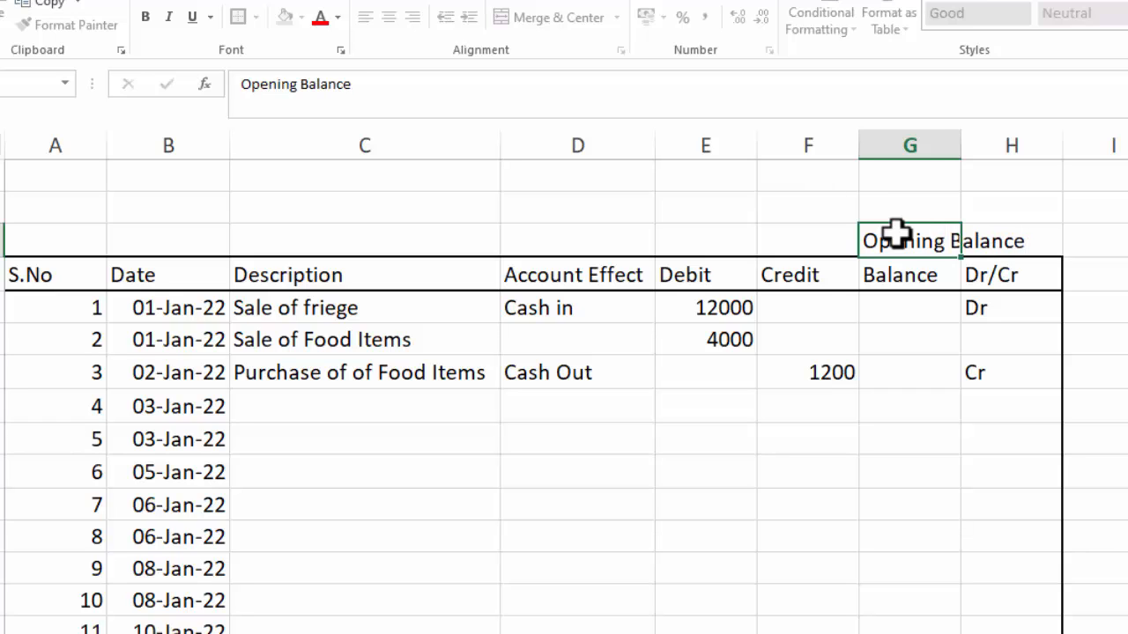
{"action": "key", "text": "Tab"}
{"action": "double_click", "coordinate": [951, 240]}
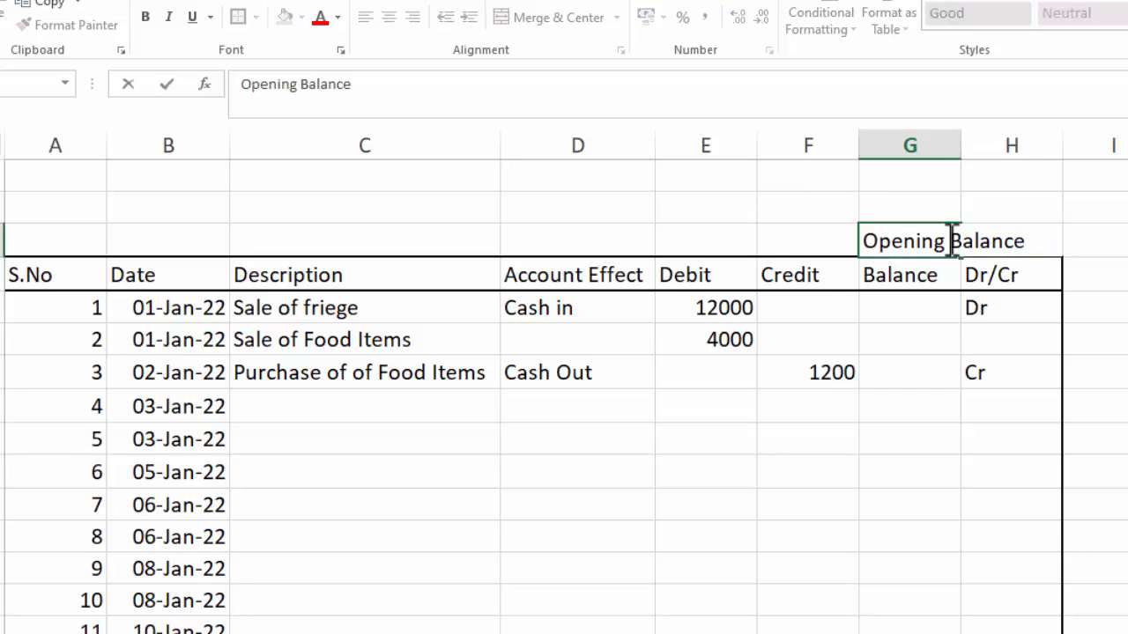
{"action": "key", "text": "alt+Return"}
{"action": "left_click", "coordinate": [924, 335]}
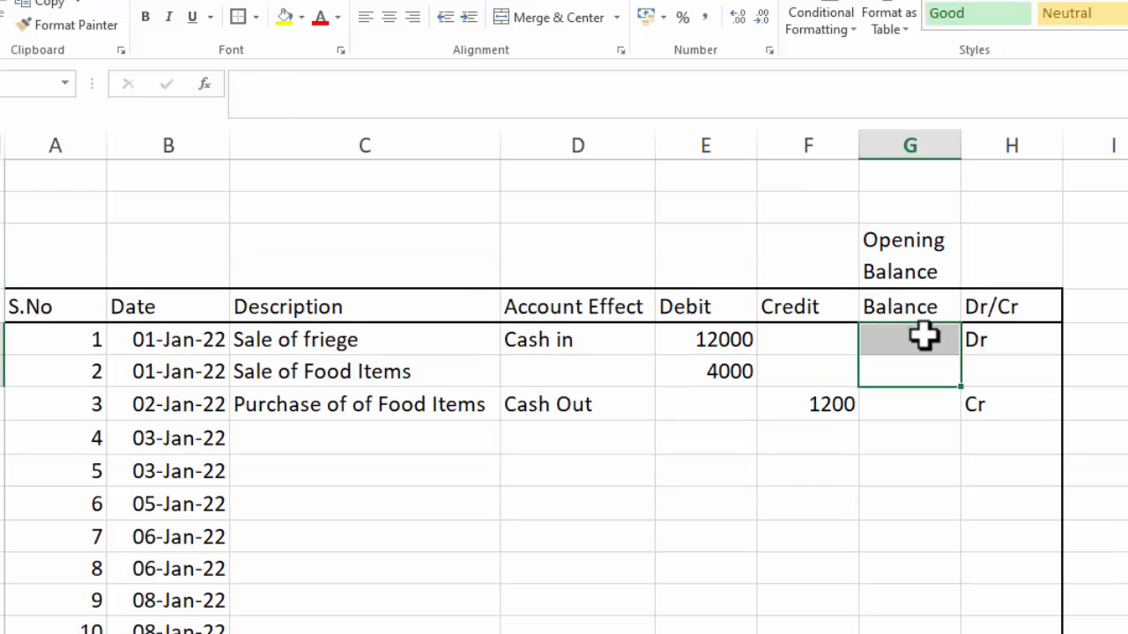
- Enter the opening balance 30000 in H3 and center it horizontally and vertically
{"action": "left_click", "coordinate": [993, 245]}
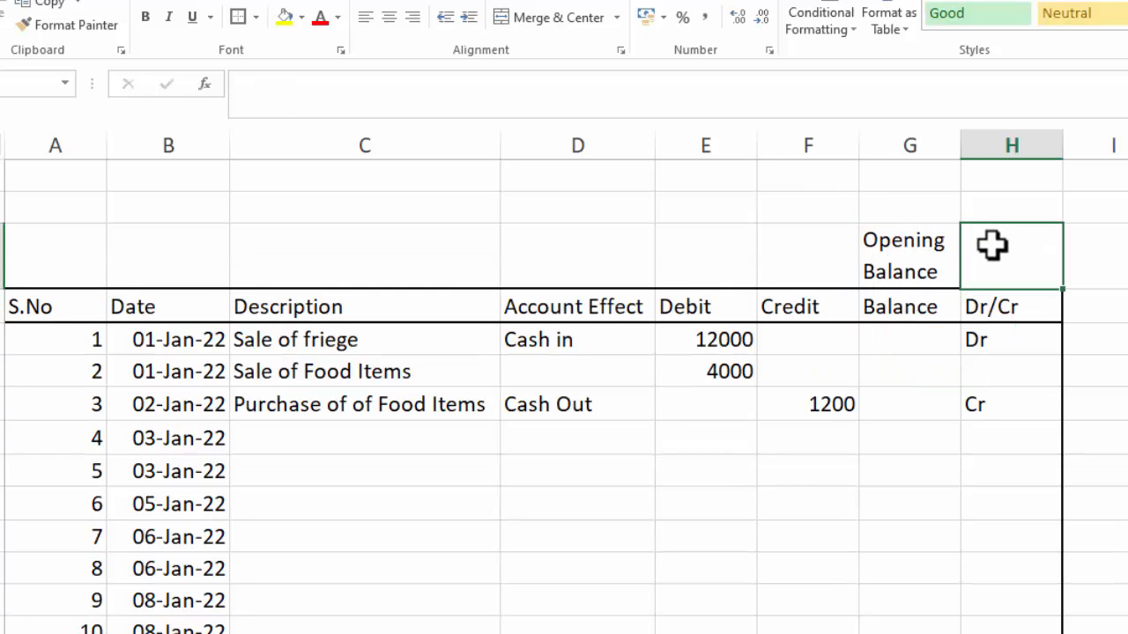
{"action": "type", "text": "30000"}
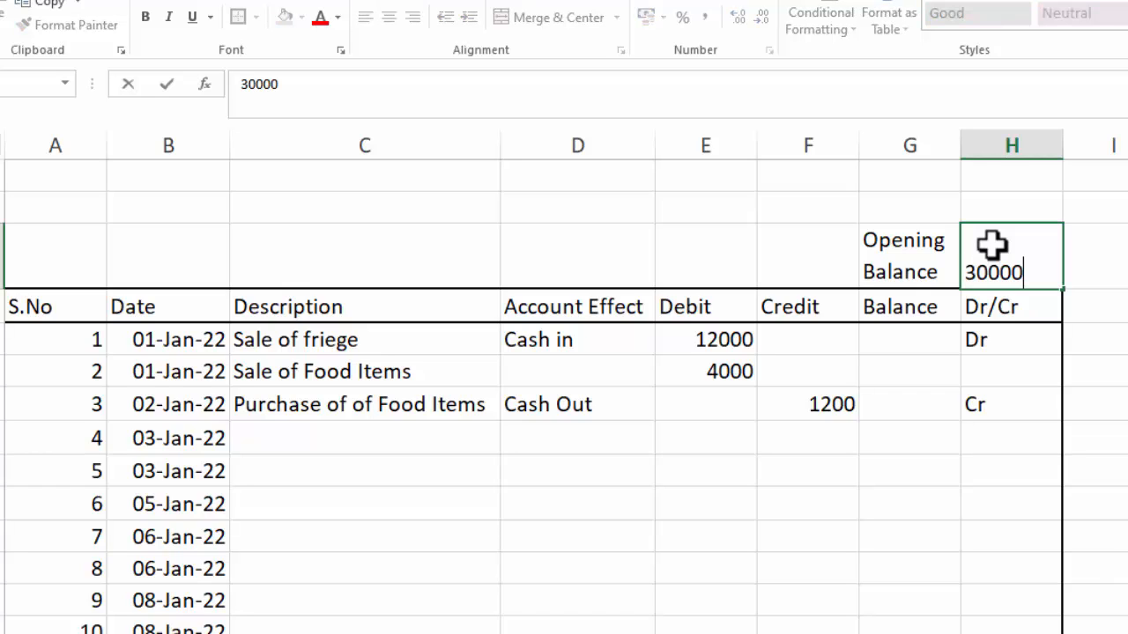
{"action": "key", "text": "Return"}
{"action": "left_click", "coordinate": [993, 245]}
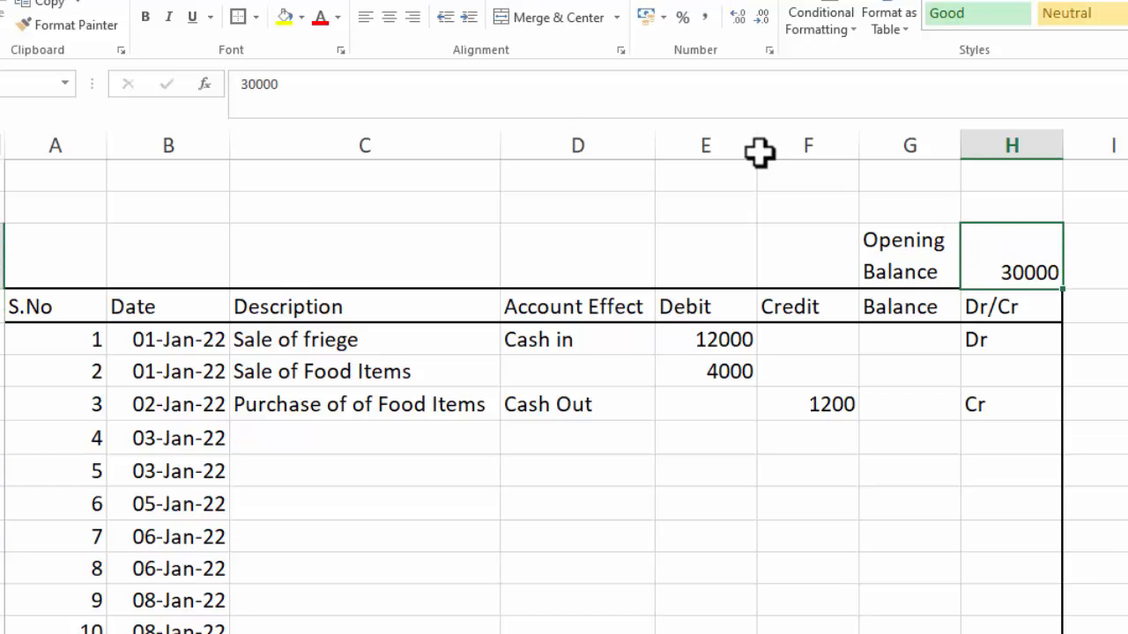
{"action": "left_click", "coordinate": [390, 18]}
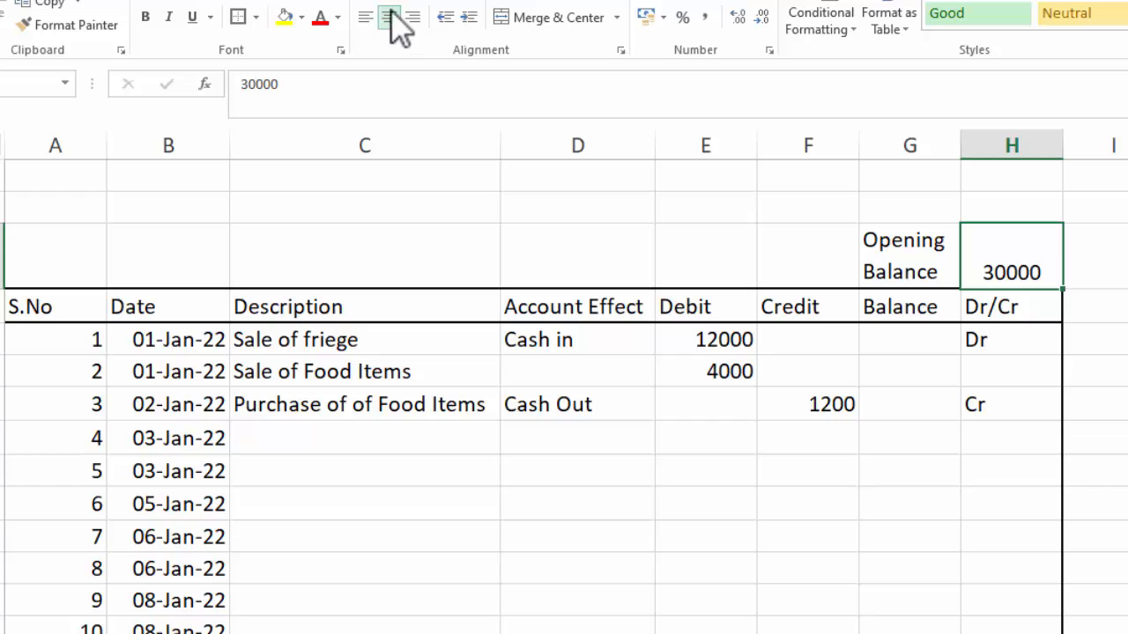
{"action": "left_click", "coordinate": [388, 5]}
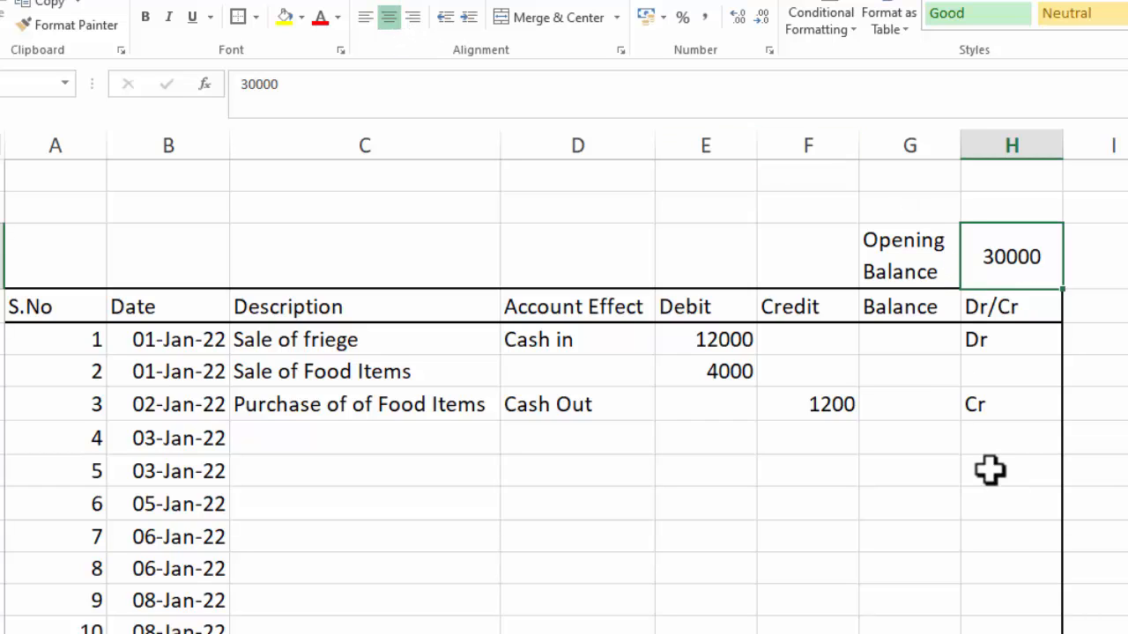
- Calculate the first balance in G5 with =H3+E5-F5 and fill the formula down the Balance column
{"action": "left_click", "coordinate": [907, 339]}
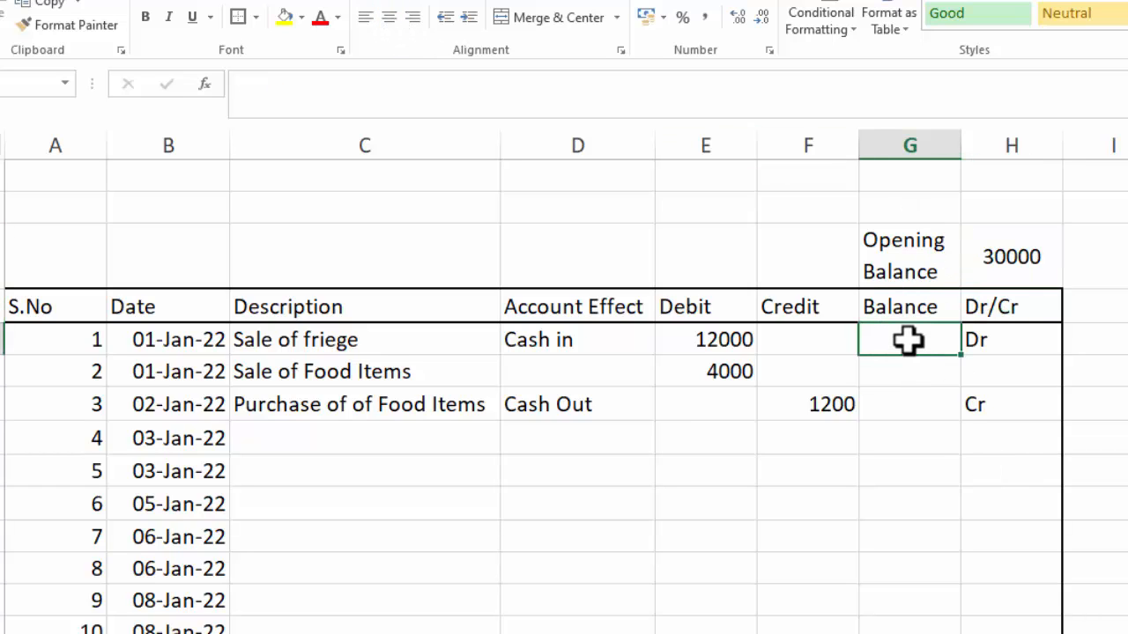
{"action": "type", "text": "="}
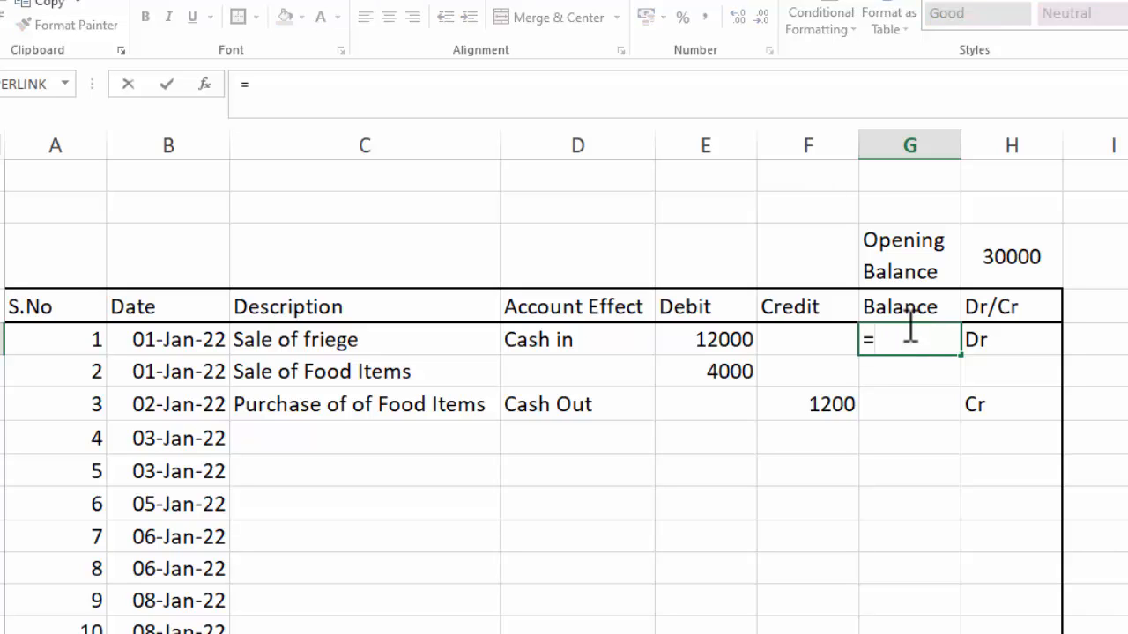
{"action": "left_click", "coordinate": [981, 259]}
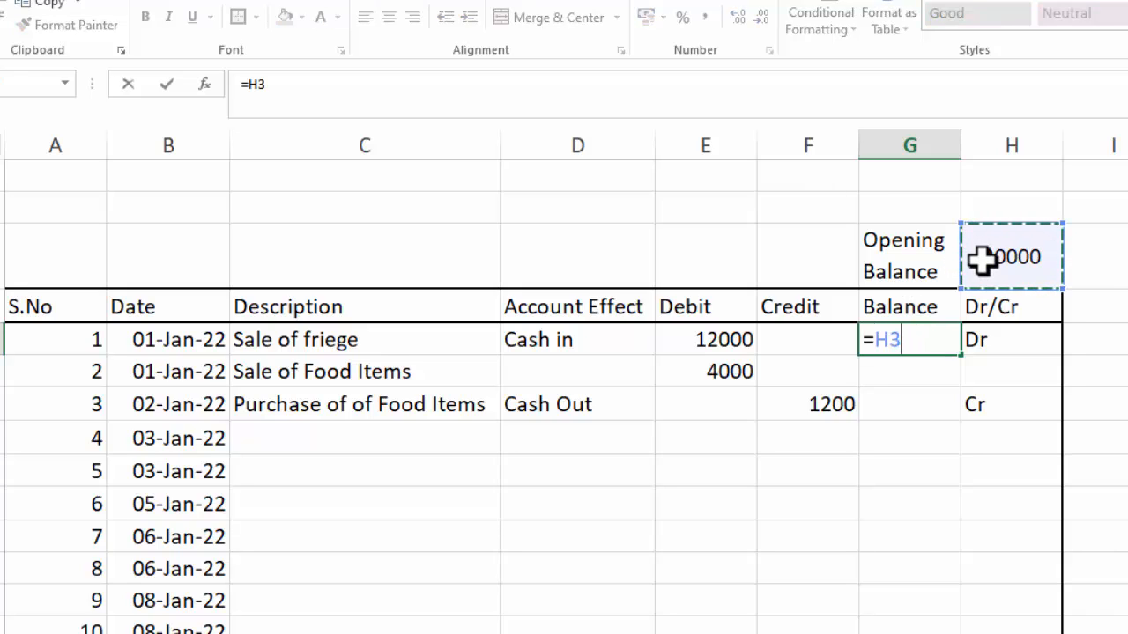
{"action": "type", "text": "+"}
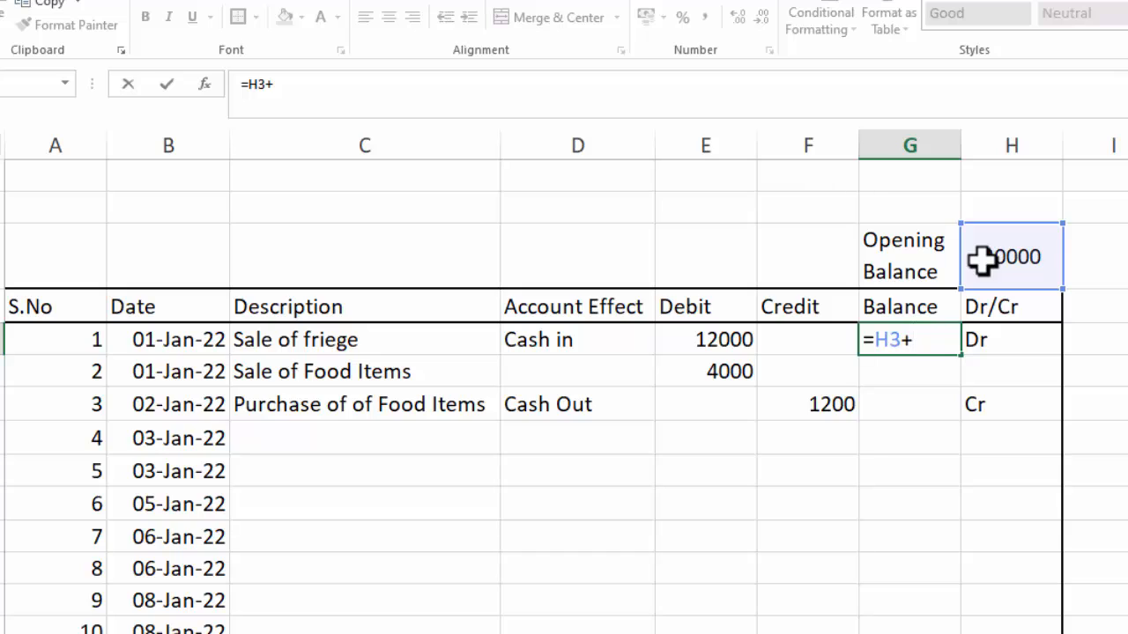
{"action": "left_click", "coordinate": [715, 342]}
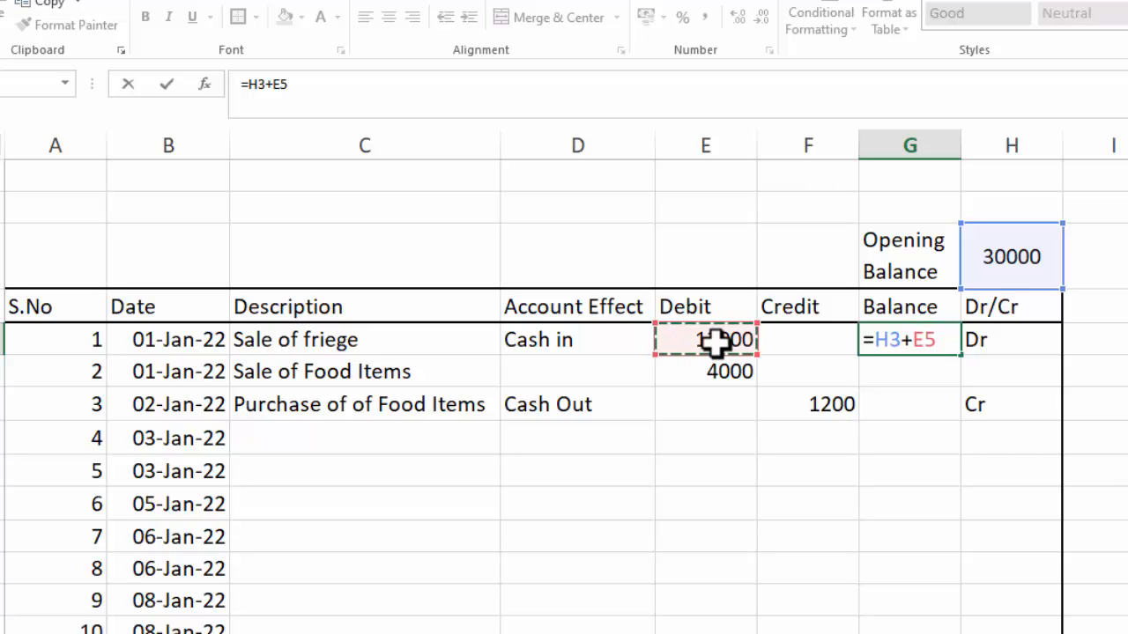
{"action": "type", "text": "-"}
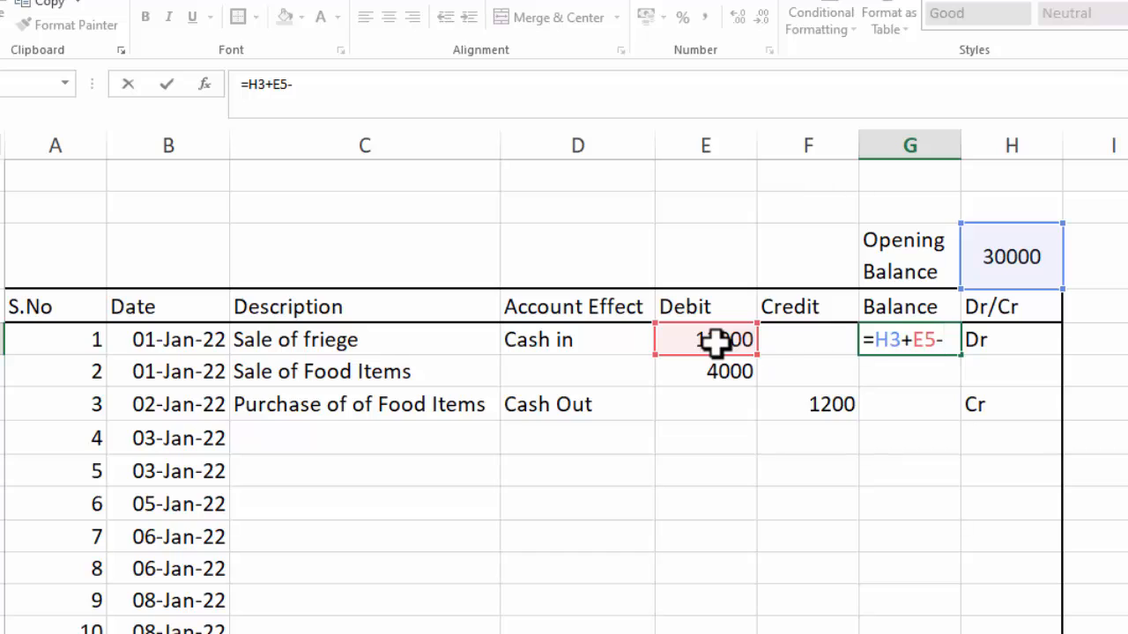
{"action": "left_click", "coordinate": [780, 345]}
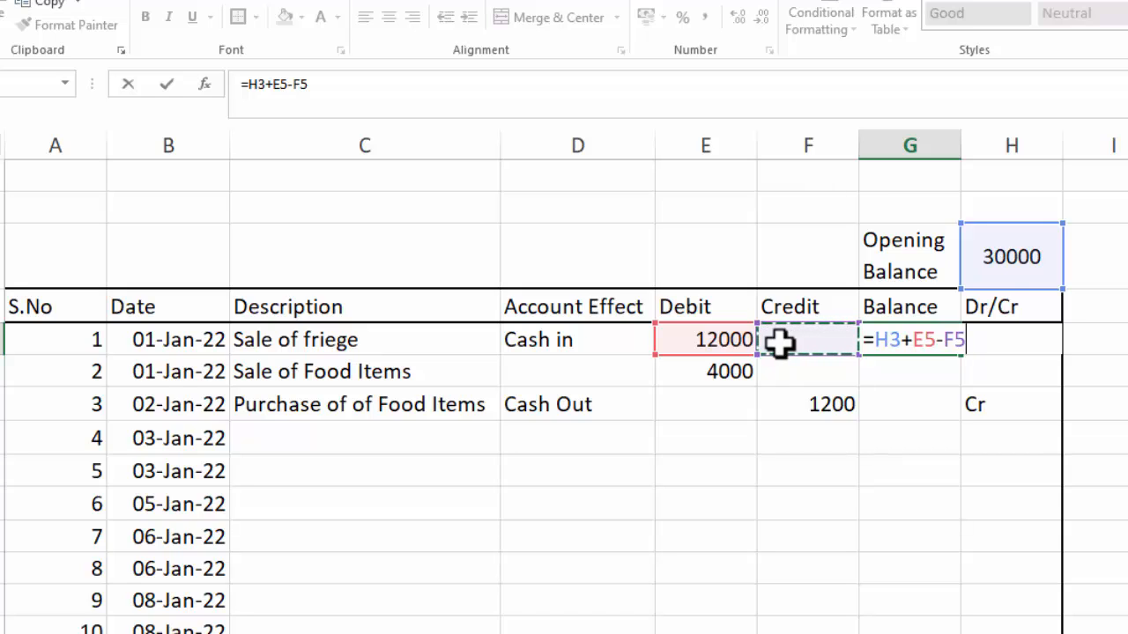
{"action": "key", "text": "Return"}
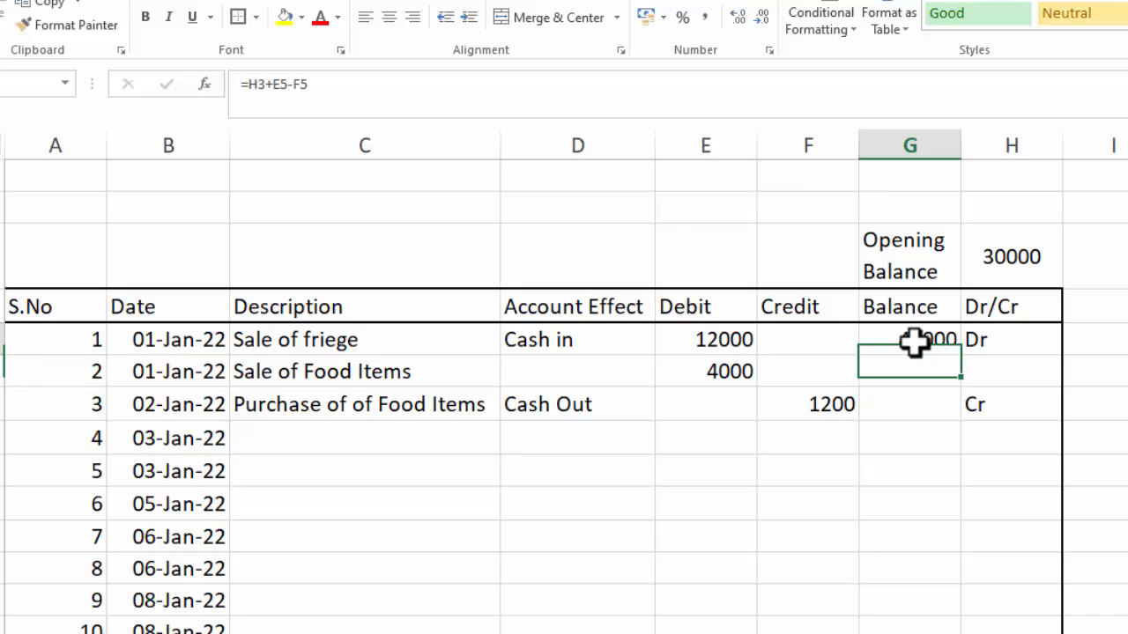
{"action": "left_click", "coordinate": [915, 343]}
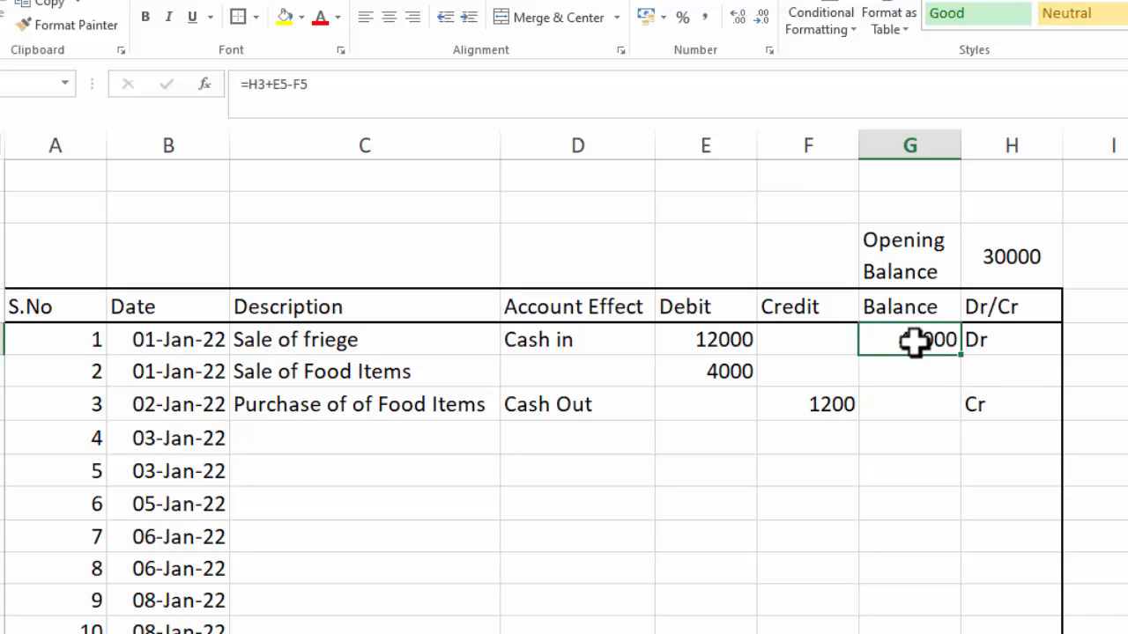
{"action": "double_click", "coordinate": [964, 356]}
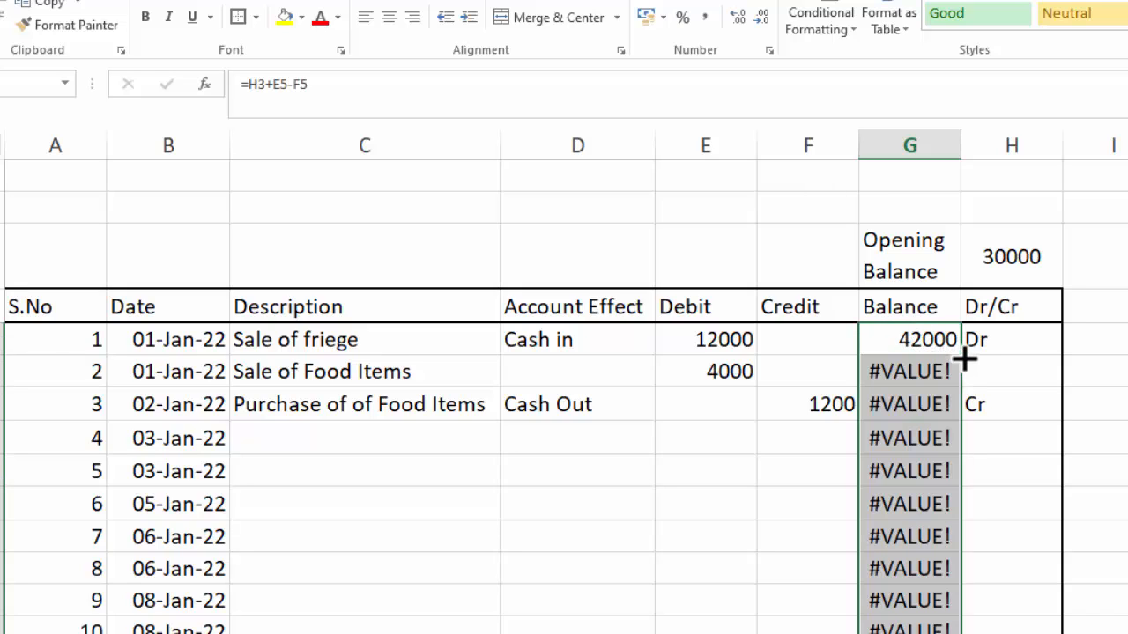
- Wrap the first balance formula in G5 as =IFERROR(H3+E5-F5,"") and fill it down the Balance column
{"action": "left_click", "coordinate": [924, 337]}
{"action": "double_click", "coordinate": [879, 342]}
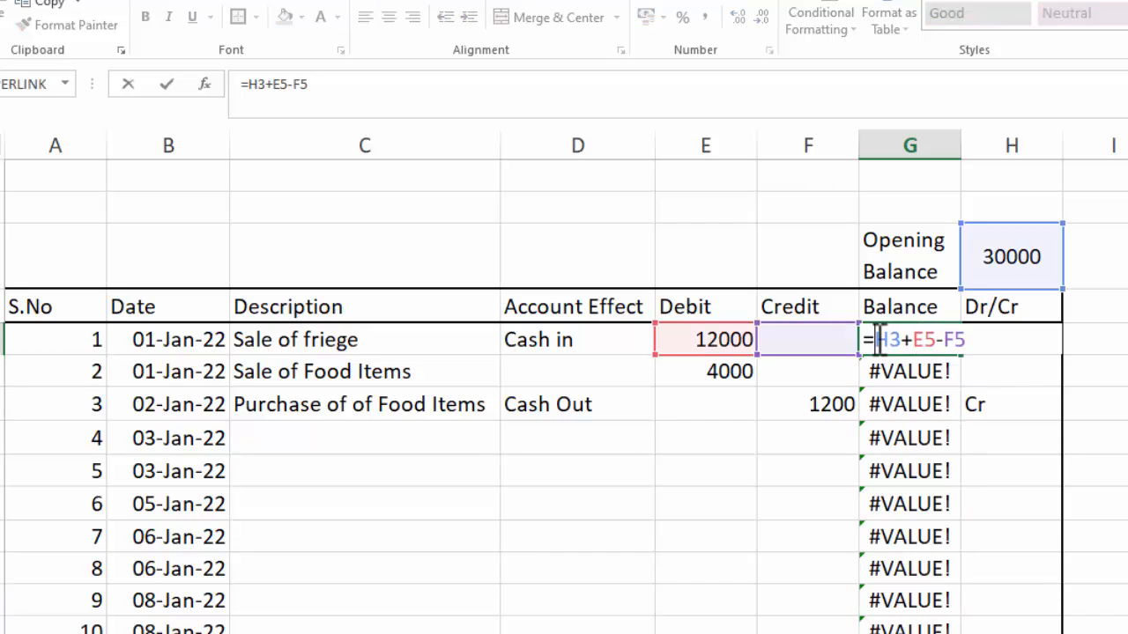
{"action": "type", "text": "Iferror"}
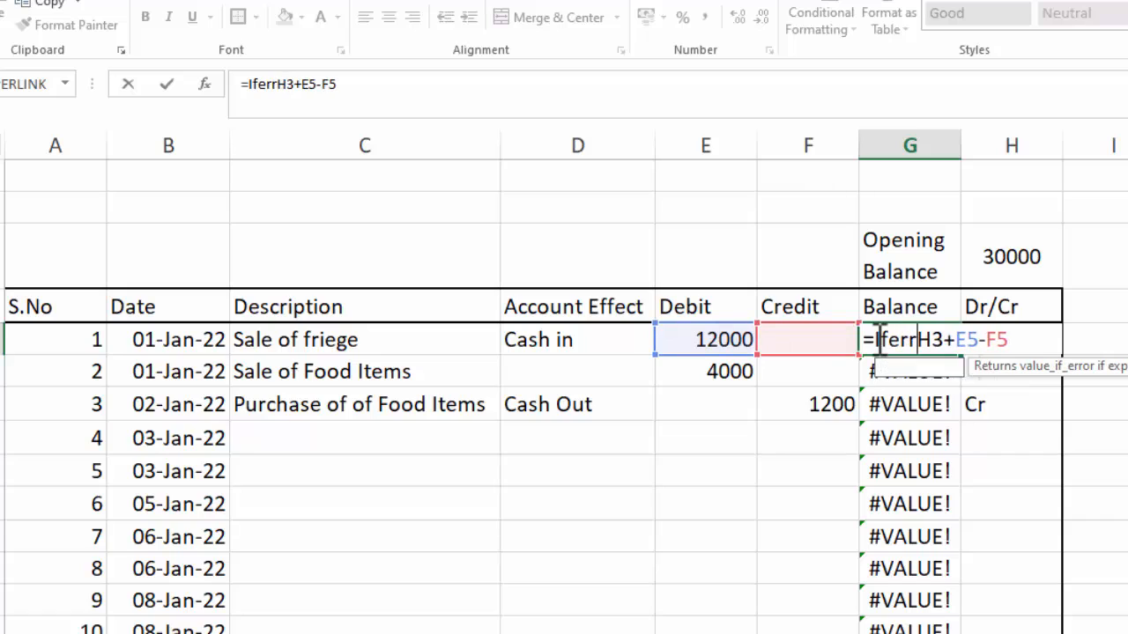
{"action": "type", "text": "("}
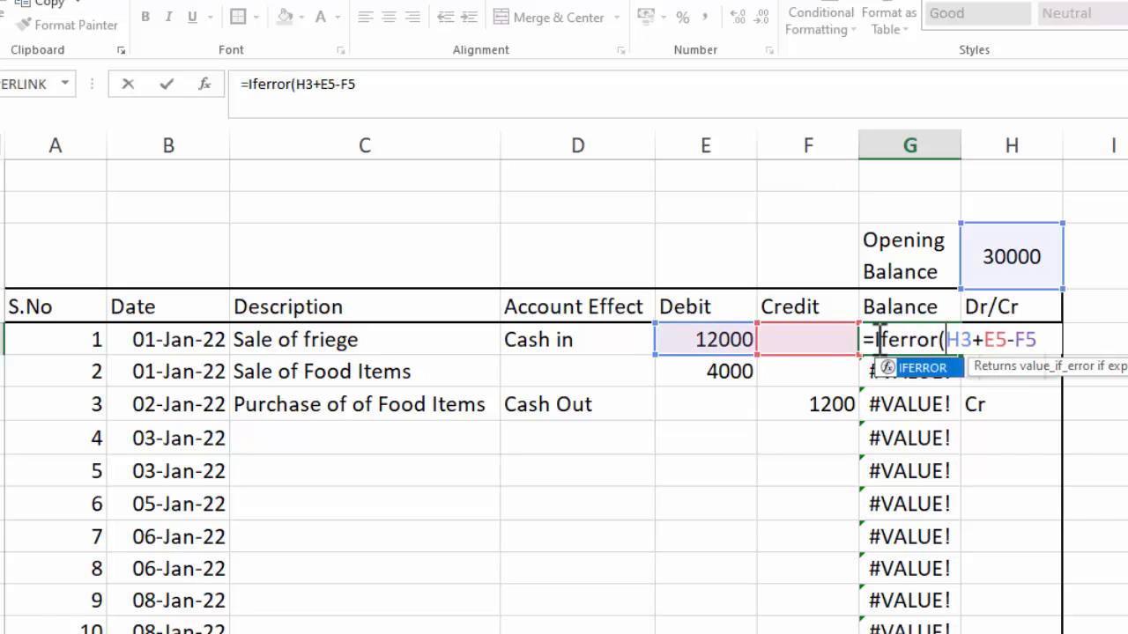
{"action": "double_click", "coordinate": [1038, 343]}
{"action": "left_click", "coordinate": [1038, 343]}
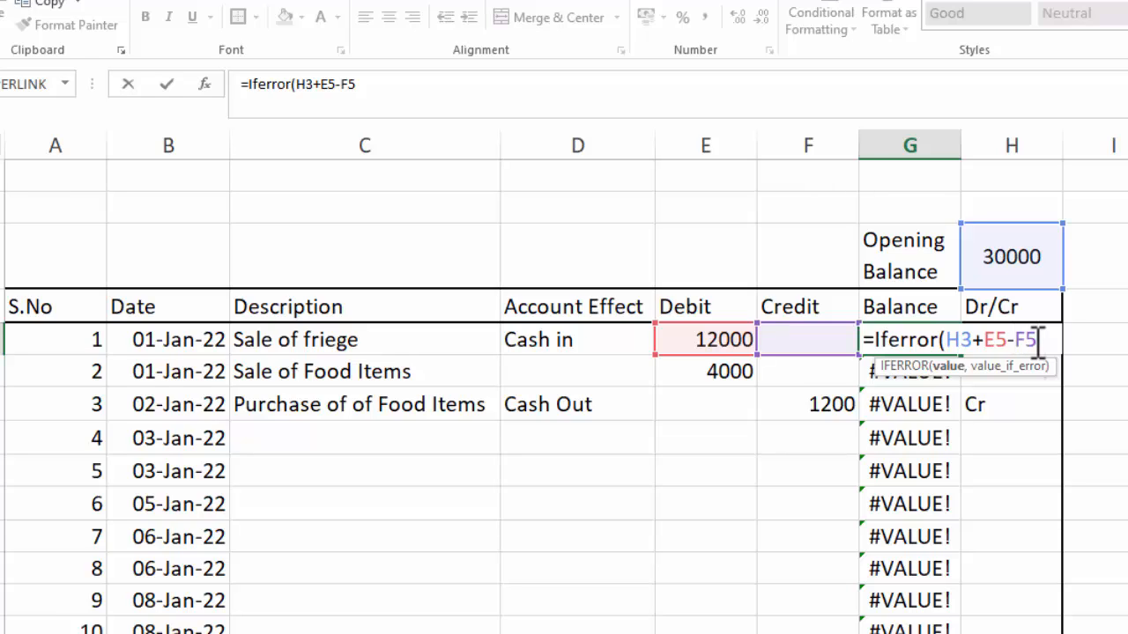
{"action": "type", "text": ")"}
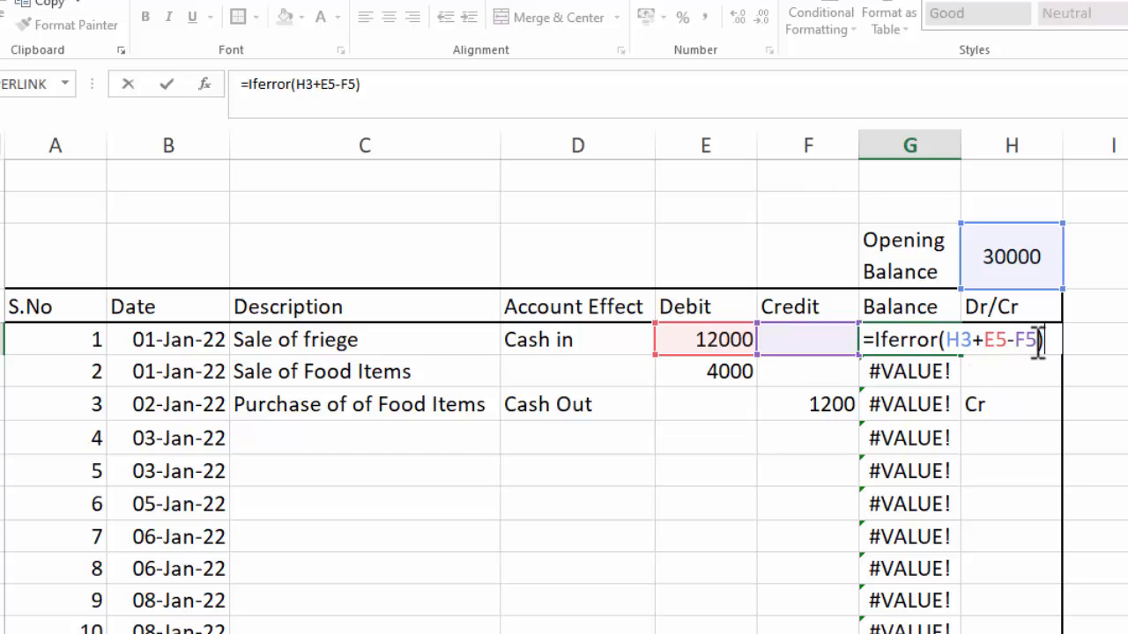
{"action": "key", "text": "BackSpace"}
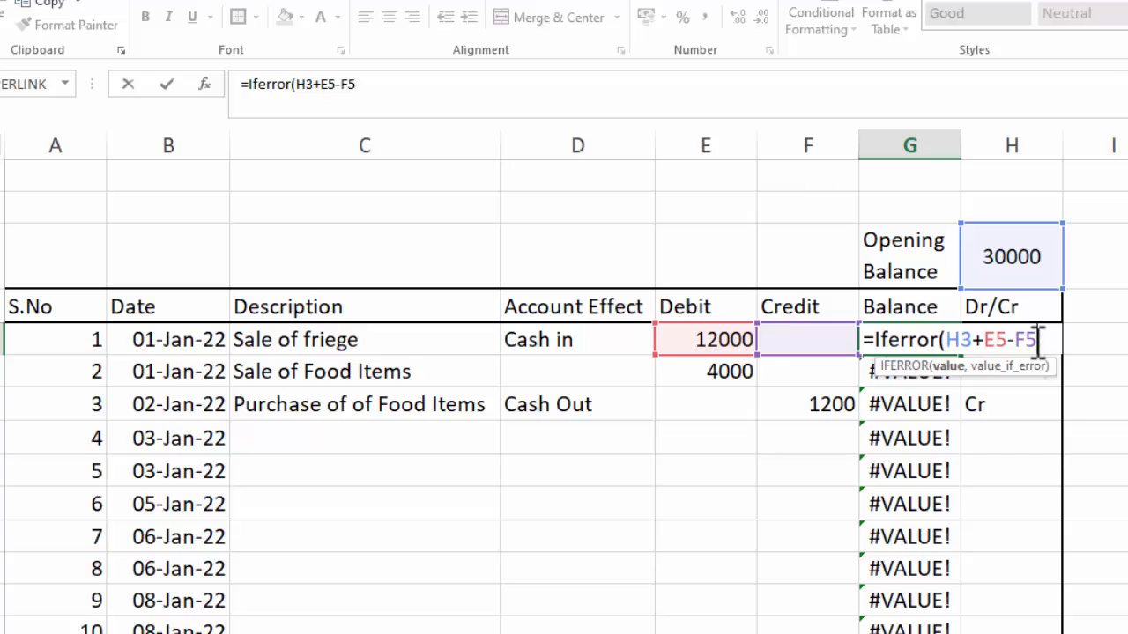
{"action": "type", "text": ","}
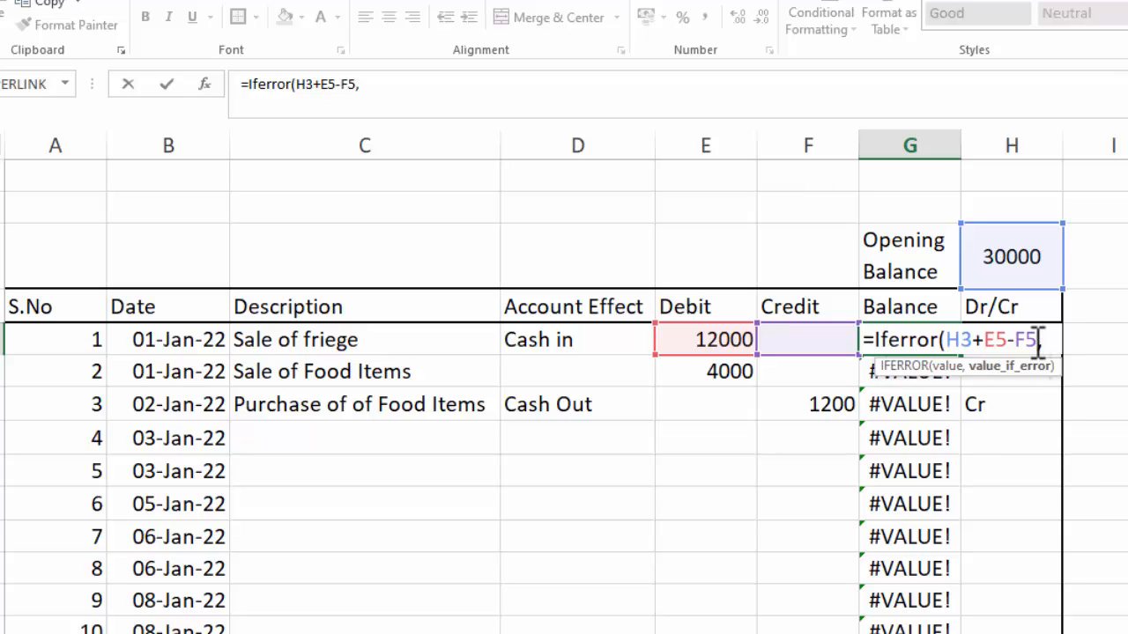
{"action": "type", "text": "\"\")"}
{"action": "key", "text": "Return"}
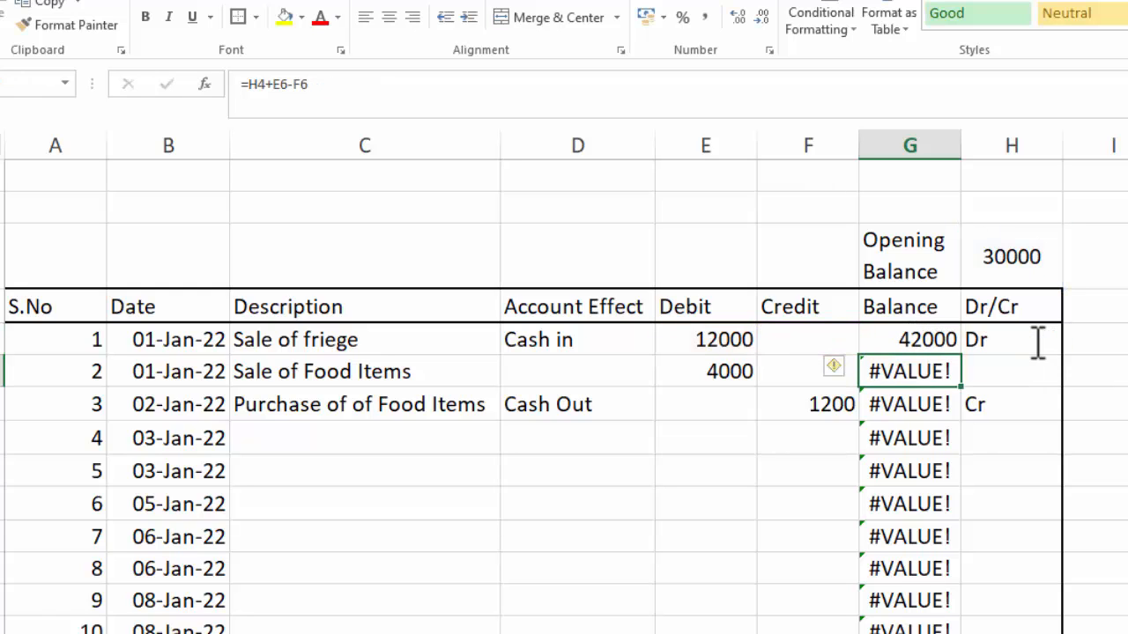
{"action": "left_click", "coordinate": [943, 343]}
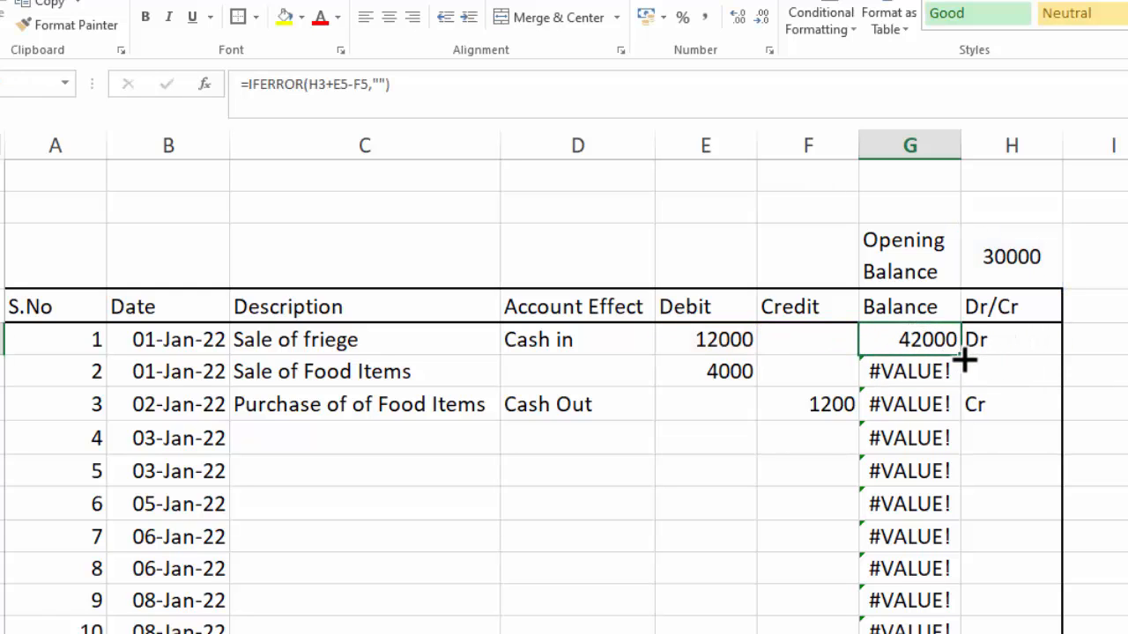
{"action": "double_click", "coordinate": [962, 356]}
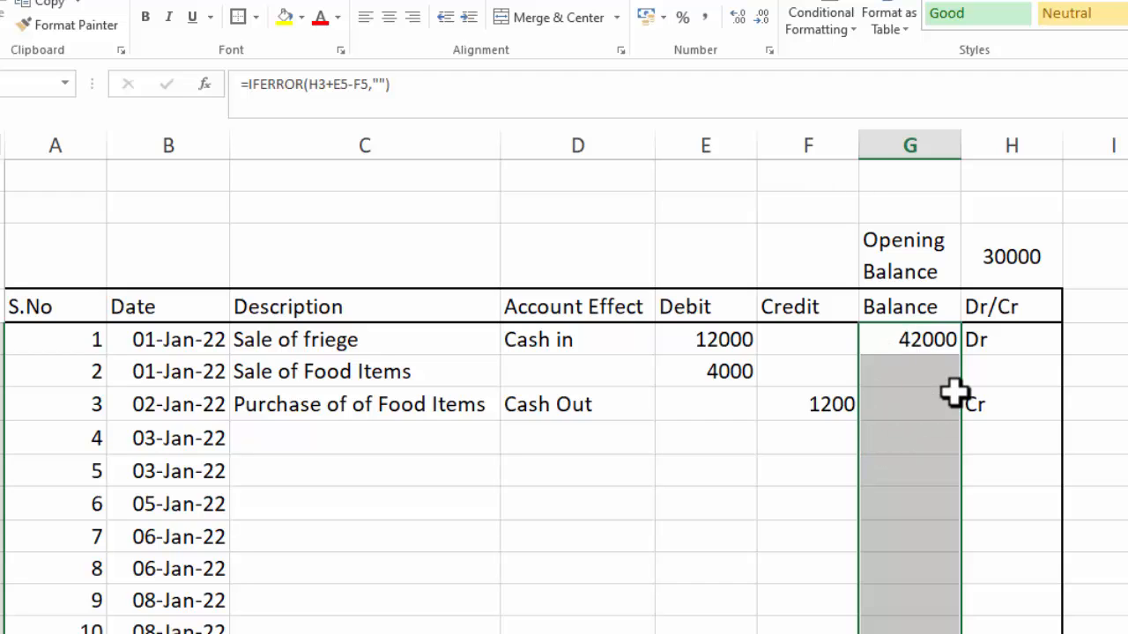
- Replace the first balance formula in G5 with =H3+E5, adding the first debit to the opening balance
{"action": "left_click_drag", "start_coordinate": [916, 344], "coordinate": [916, 361]}
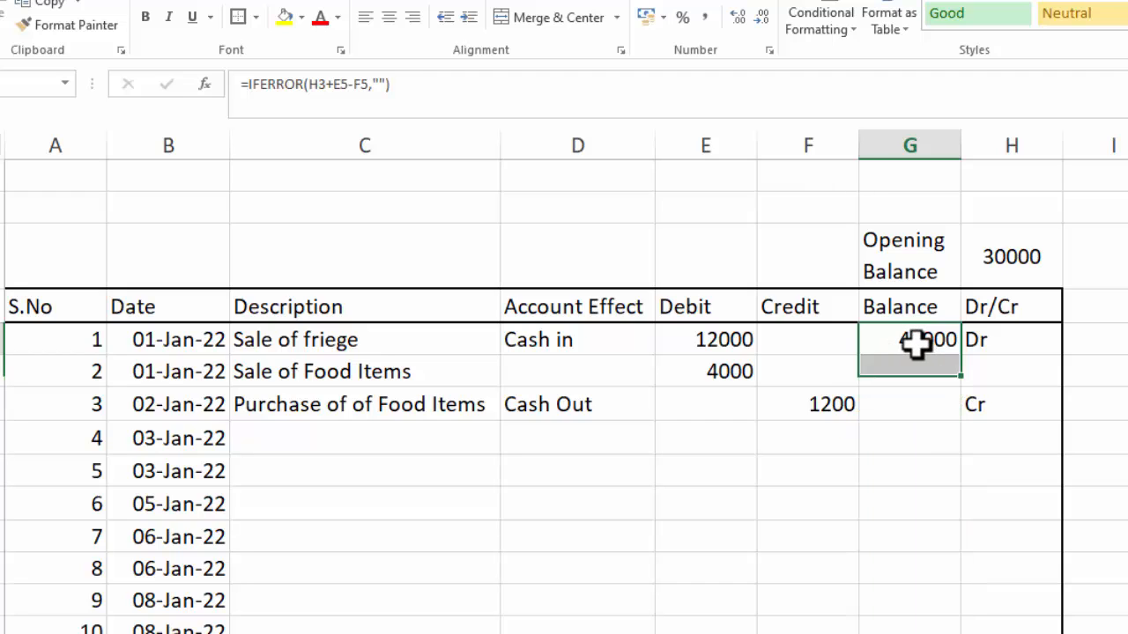
{"action": "left_click", "coordinate": [916, 344]}
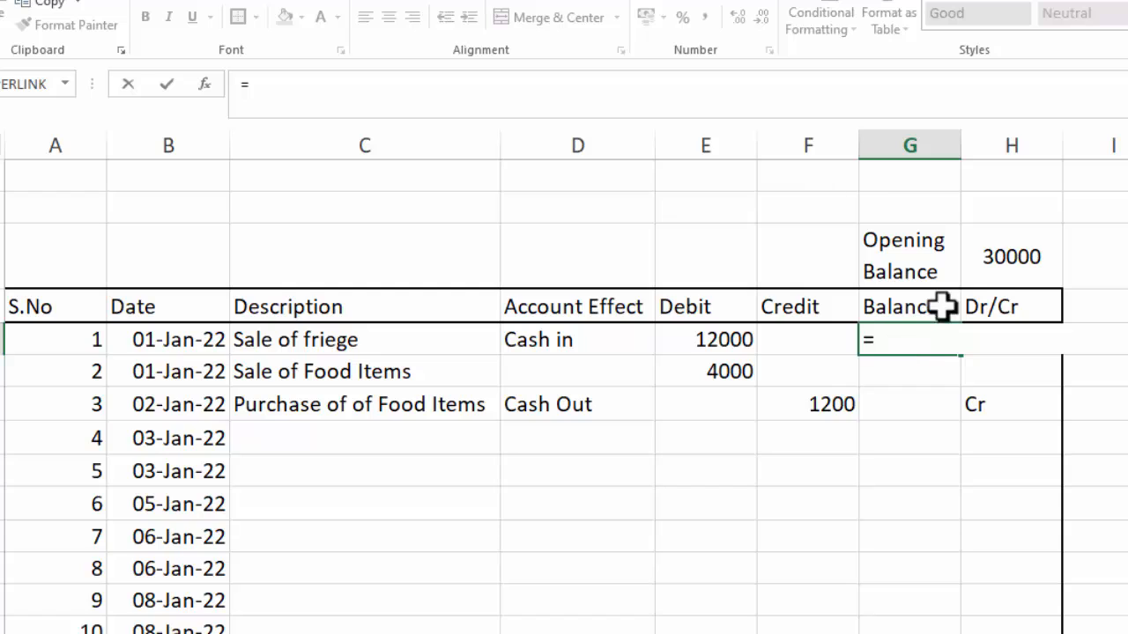
{"action": "left_click", "coordinate": [993, 256]}
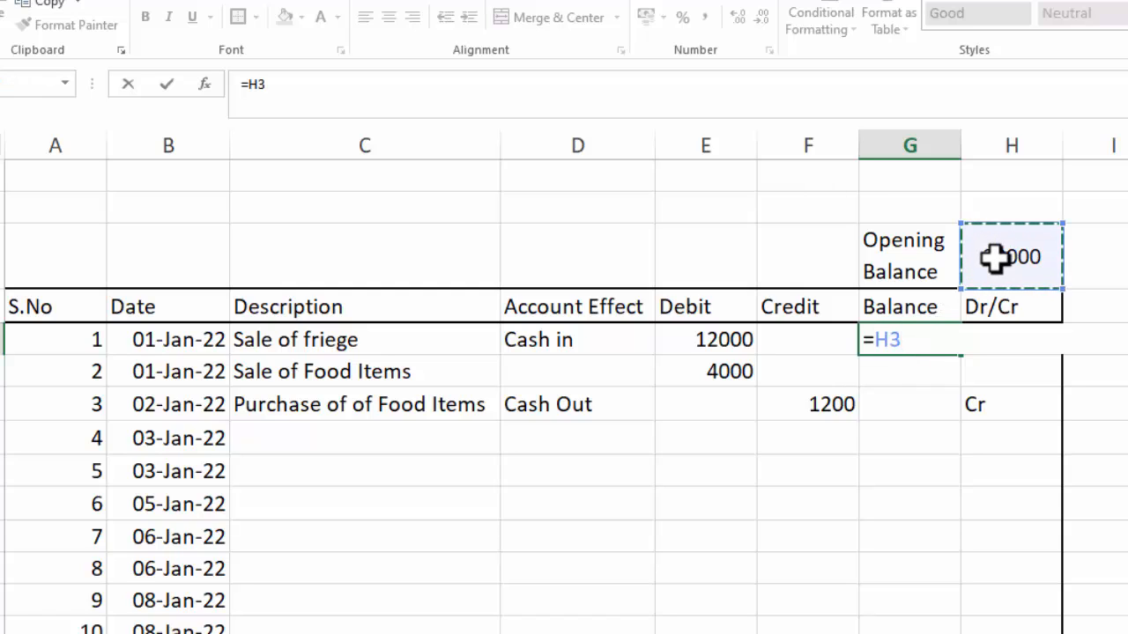
{"action": "type", "text": "+"}
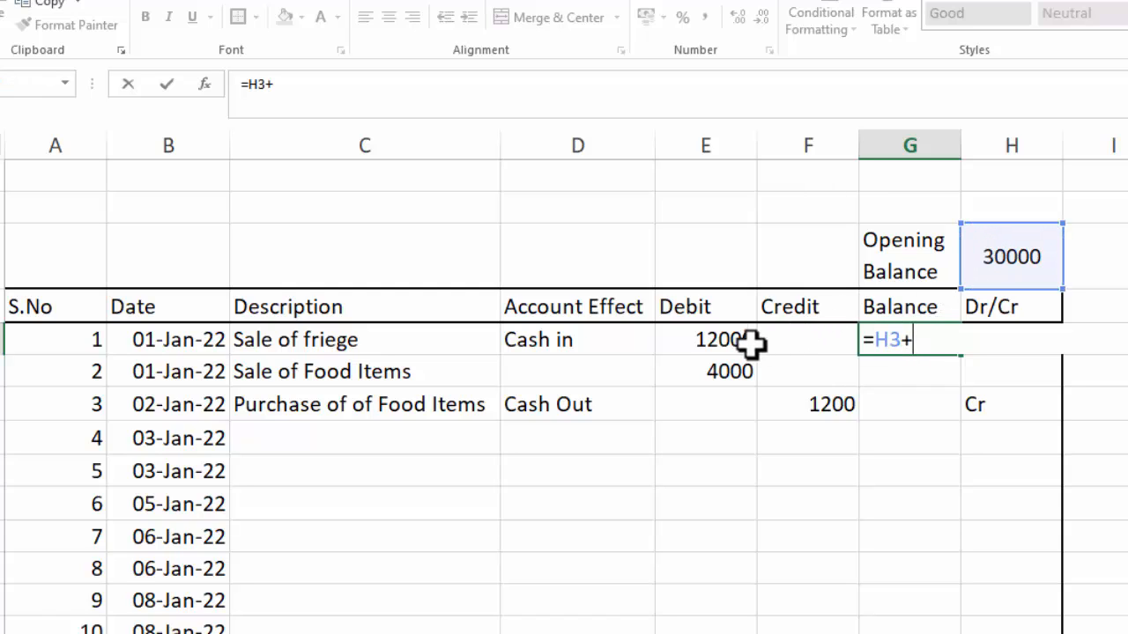
{"action": "left_click", "coordinate": [723, 345]}
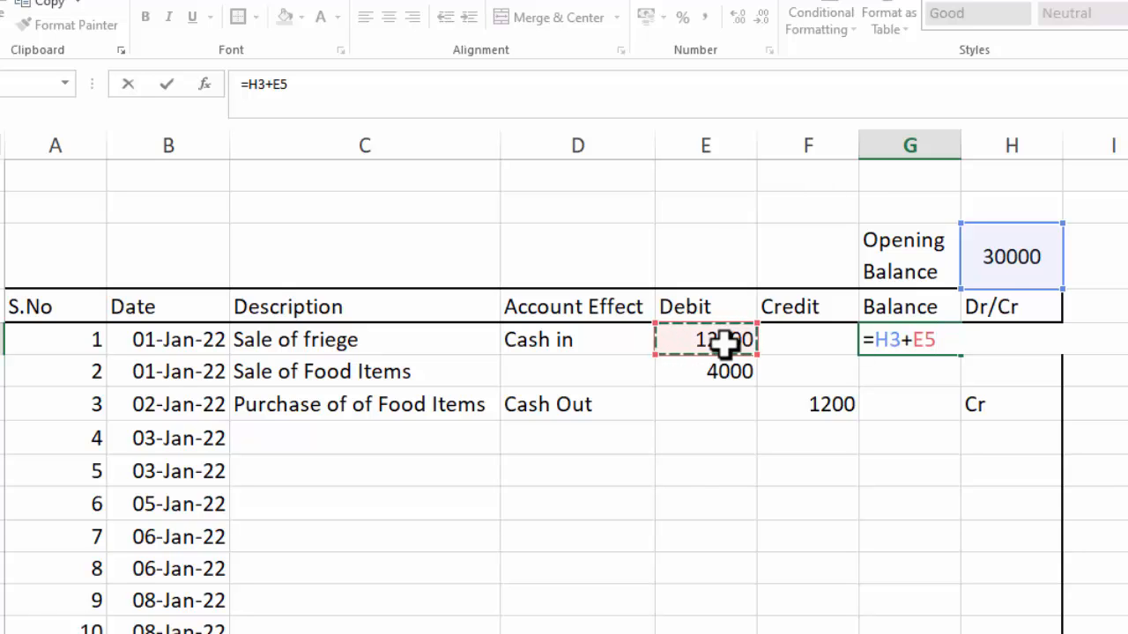
{"action": "key", "text": "Return"}
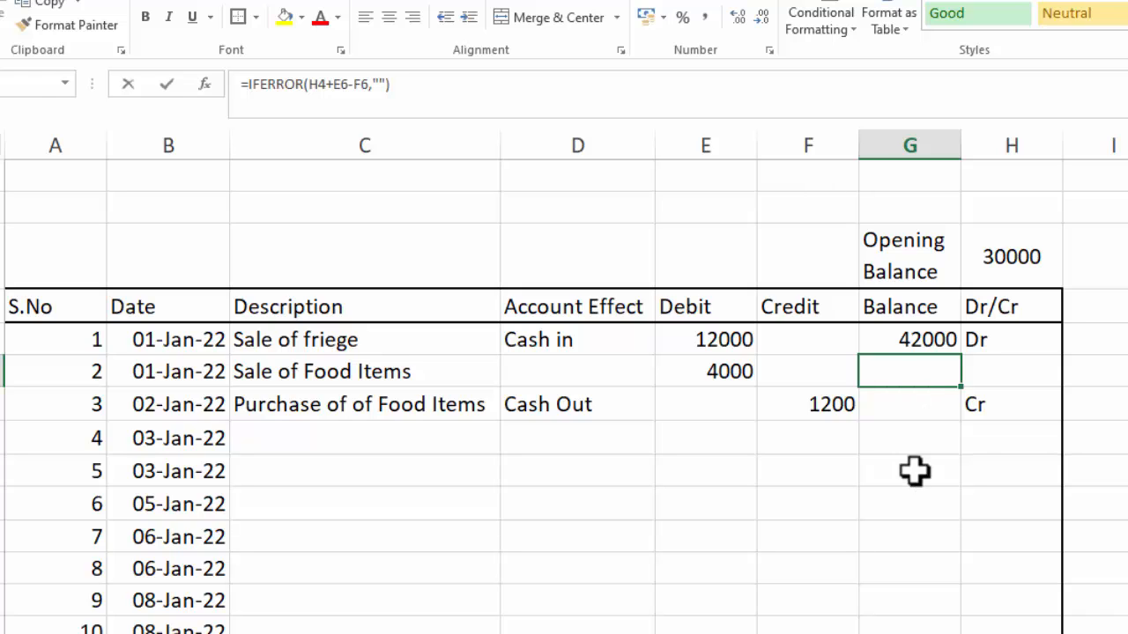
- Calculate the second balance in G6 with =G5+E6-F6 and fill the formula down the rest of the Balance column
{"action": "type", "text": "="}
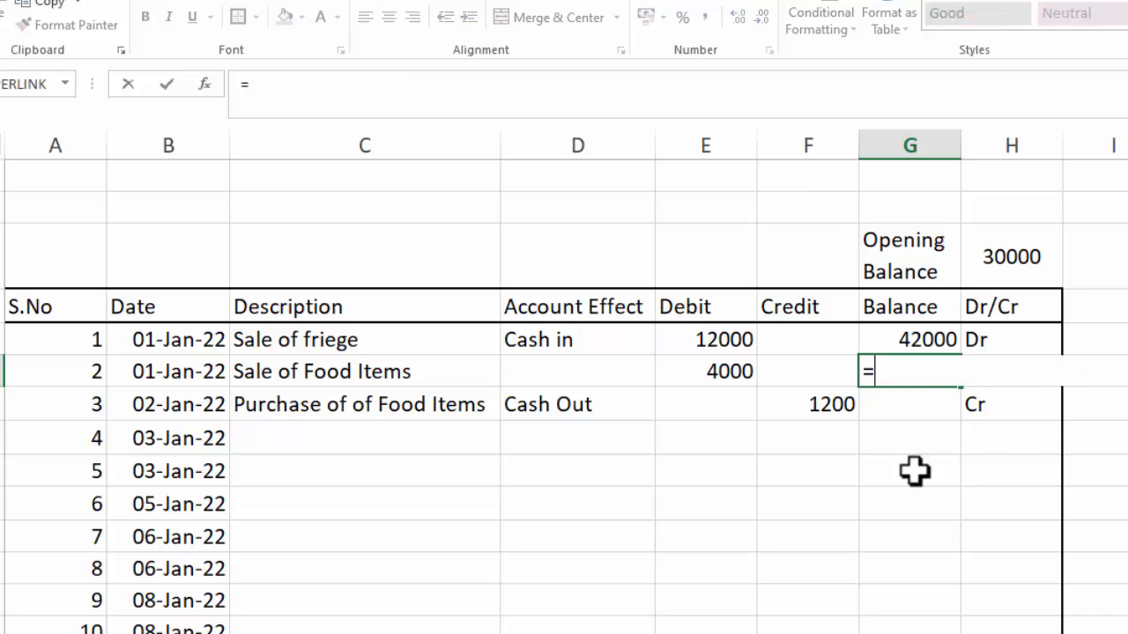
{"action": "left_click", "coordinate": [905, 335]}
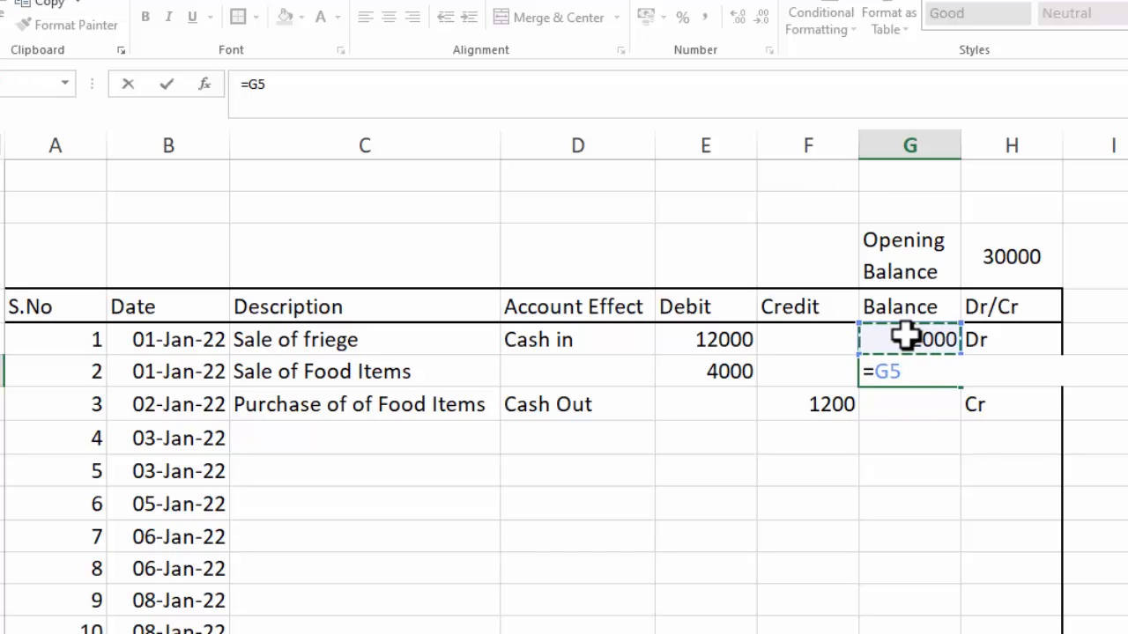
{"action": "type", "text": "+"}
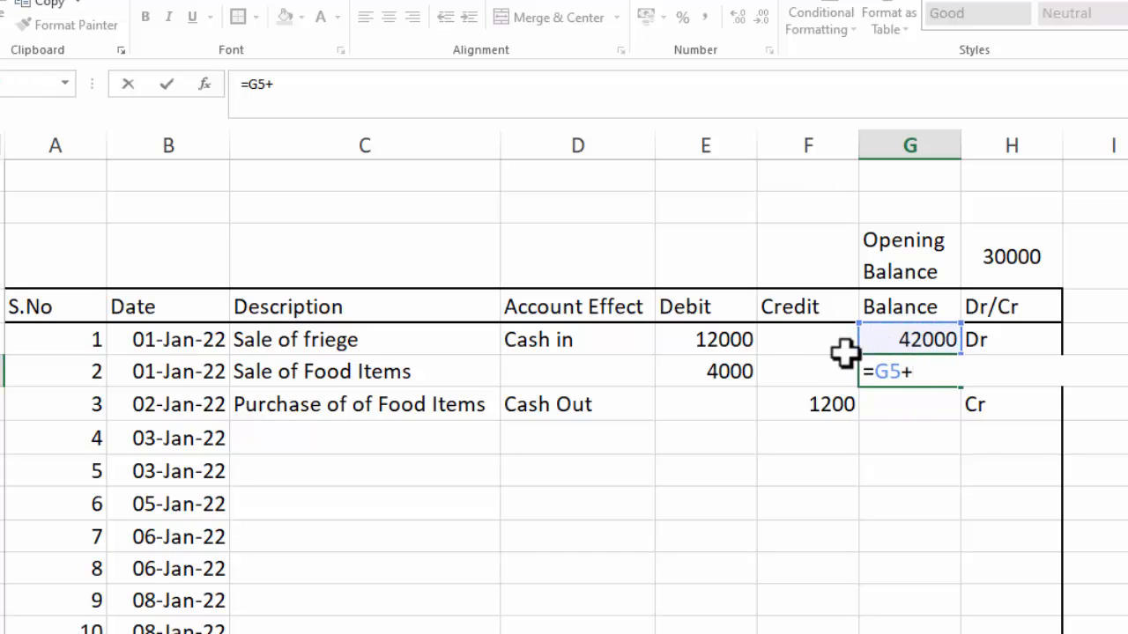
{"action": "left_click", "coordinate": [710, 377]}
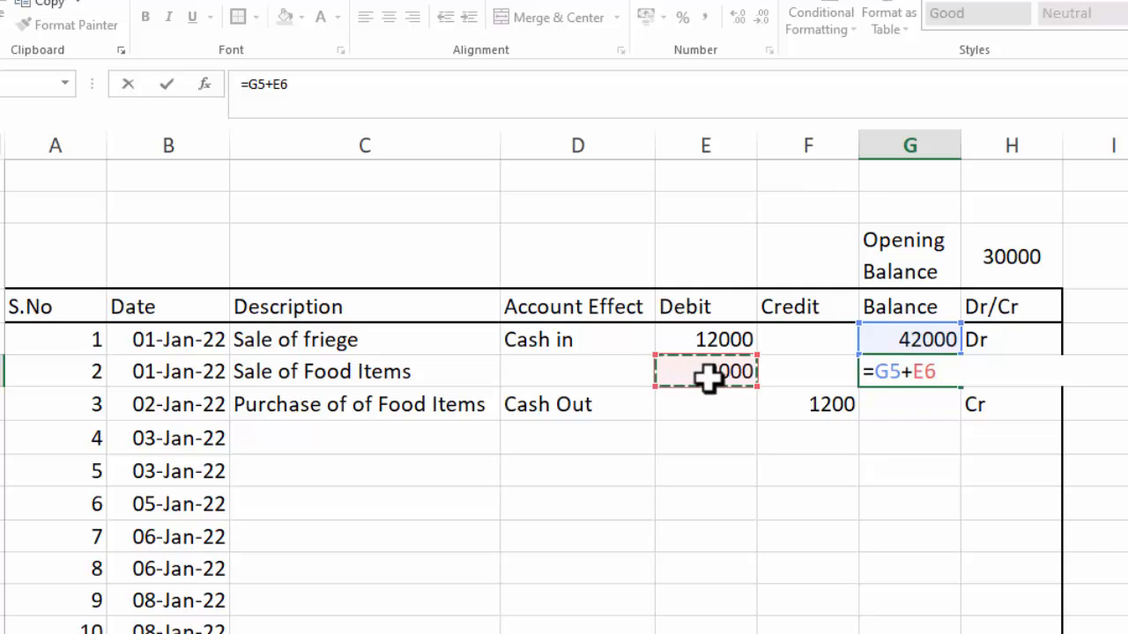
{"action": "type", "text": "-"}
{"action": "left_click", "coordinate": [785, 371]}
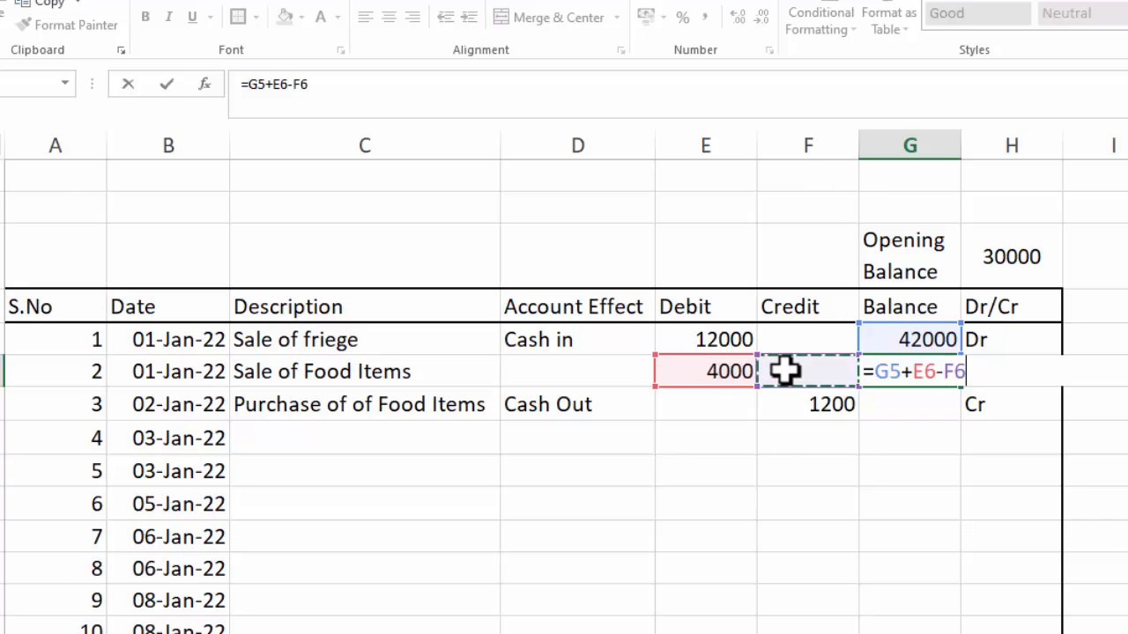
{"action": "key", "text": "Return"}
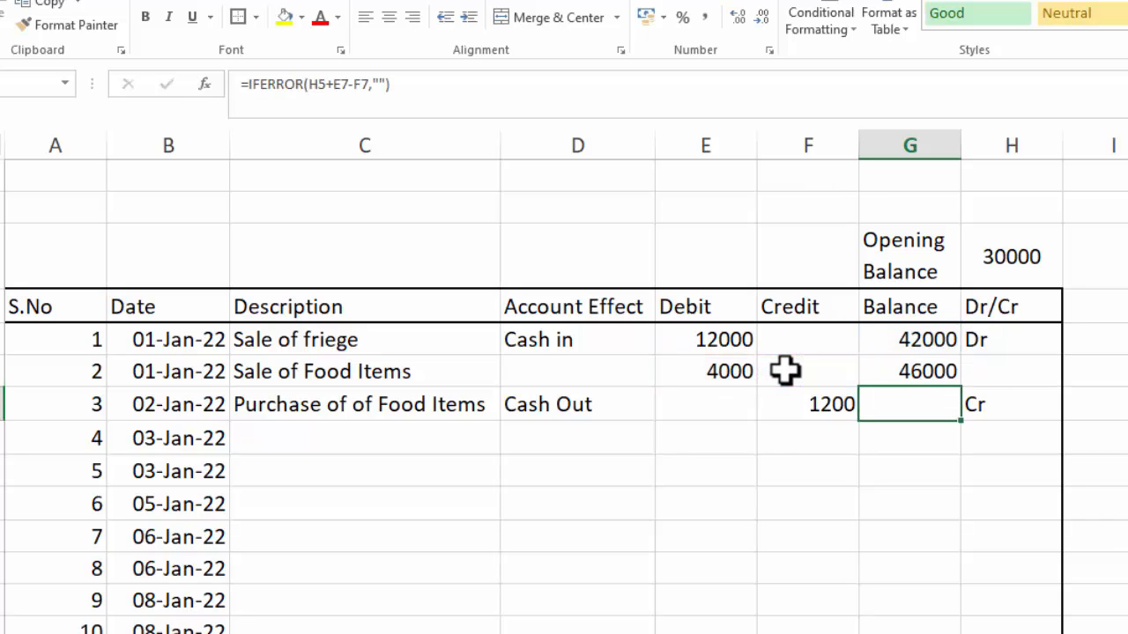
{"action": "left_click", "coordinate": [911, 367]}
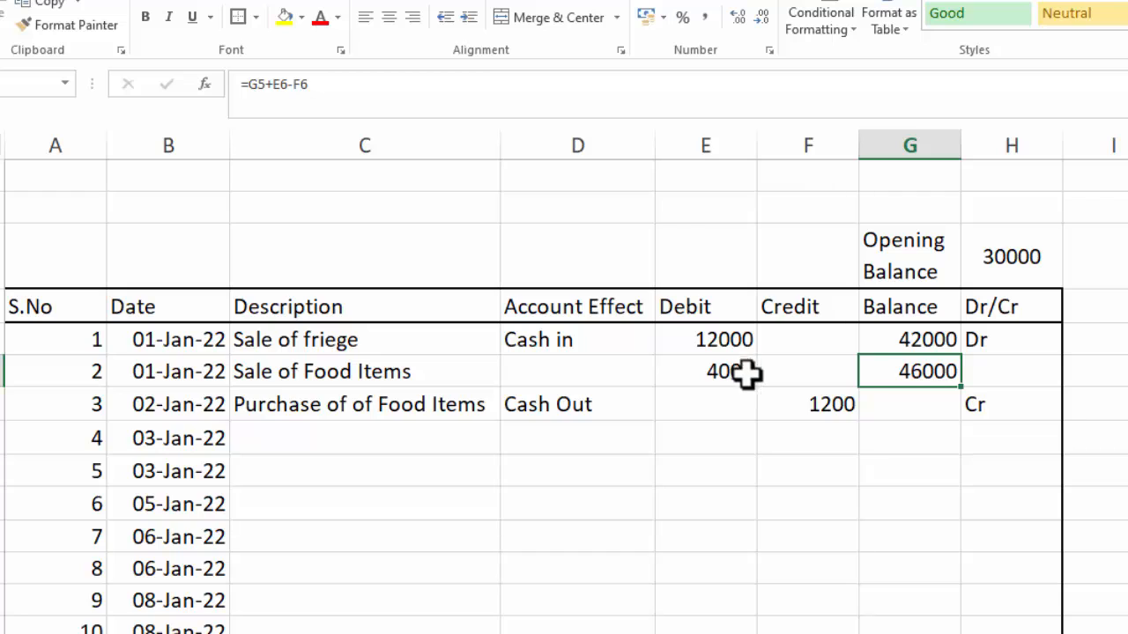
{"action": "double_click", "coordinate": [960, 387]}
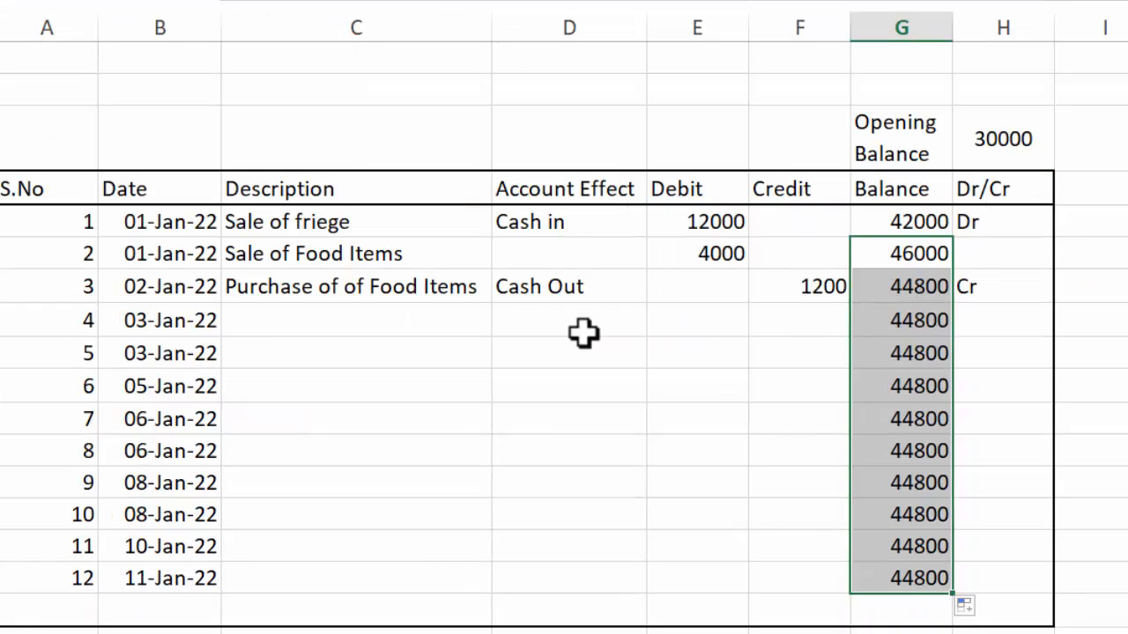
- Enter "Purchase of Furniture" as the description of the fourth ledger entry
{"action": "left_click", "coordinate": [435, 323]}
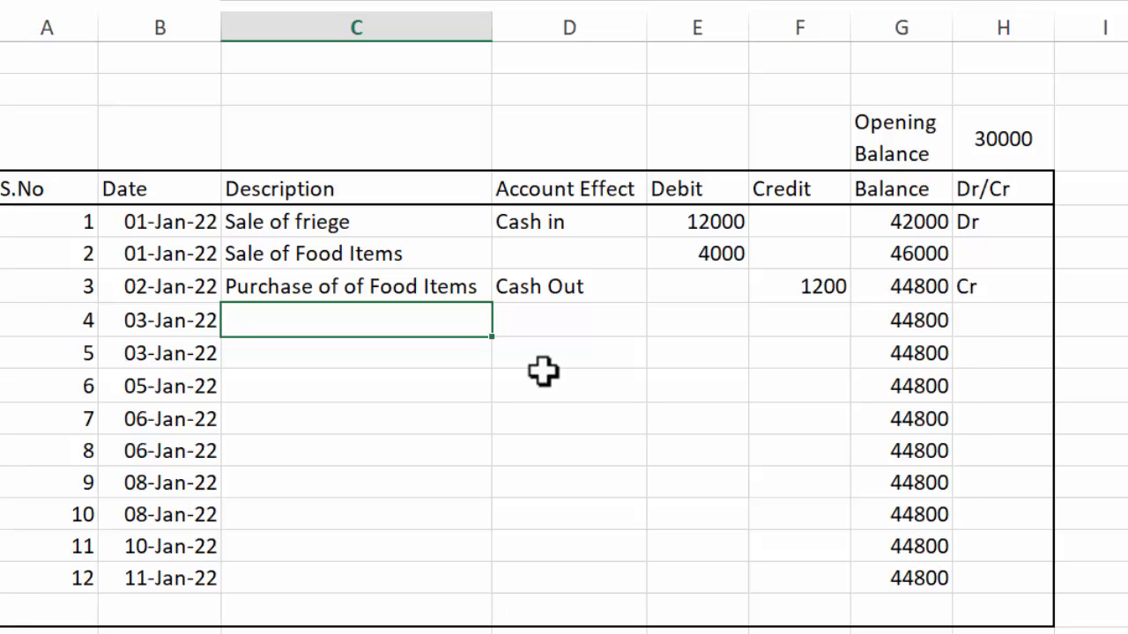
{"action": "key", "text": "BackSpace"}
{"action": "type", "text": "Purchase of of Food Items"}
{"action": "type", "text": " of "}
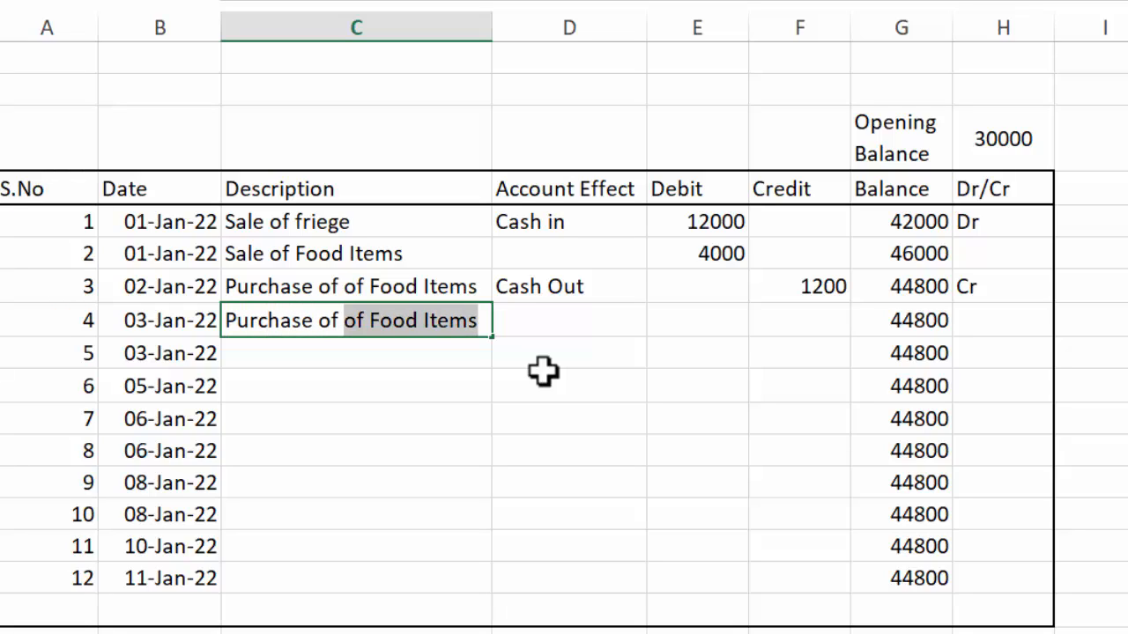
{"action": "type", "text": " It"}
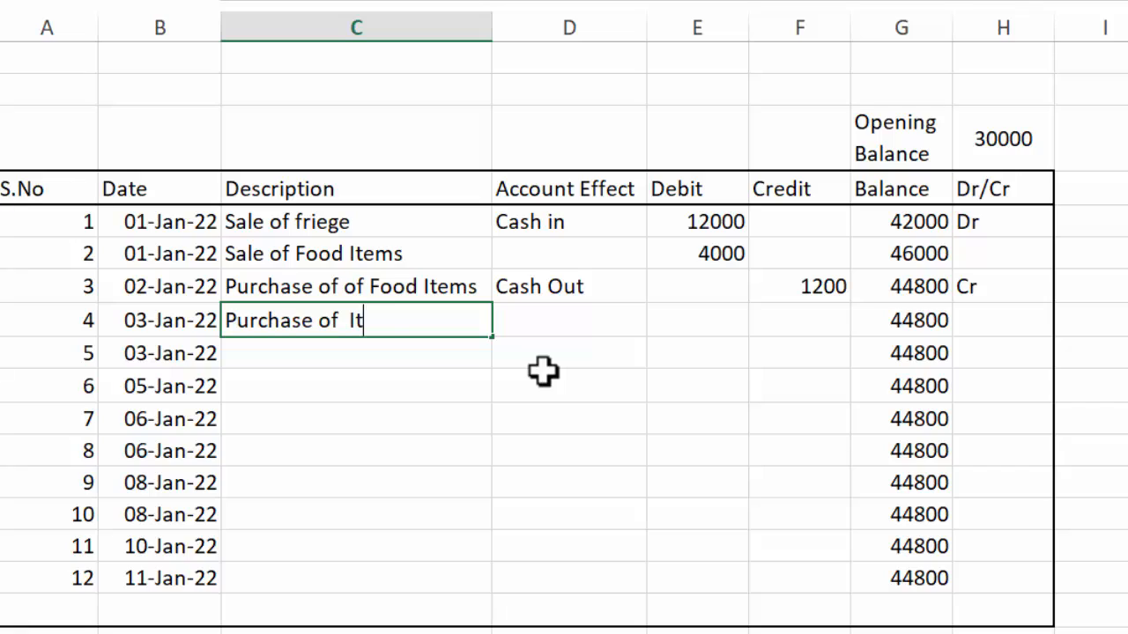
{"action": "type", "text": "ems for"}
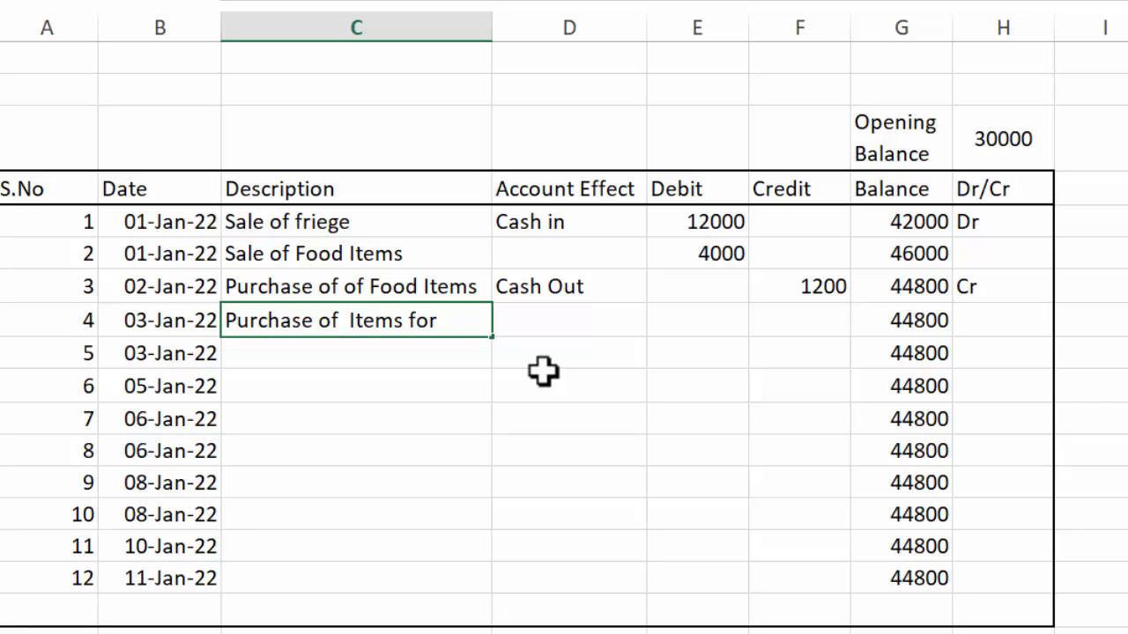
{"action": "key", "text": "BackSpace"}
{"action": "key", "text": "BackSpace"}
{"action": "key", "text": "BackSpace"}
{"action": "key", "text": "BackSpace"}
{"action": "key", "text": "BackSpace"}
{"action": "key", "text": "BackSpace"}
{"action": "key", "text": "BackSpace"}
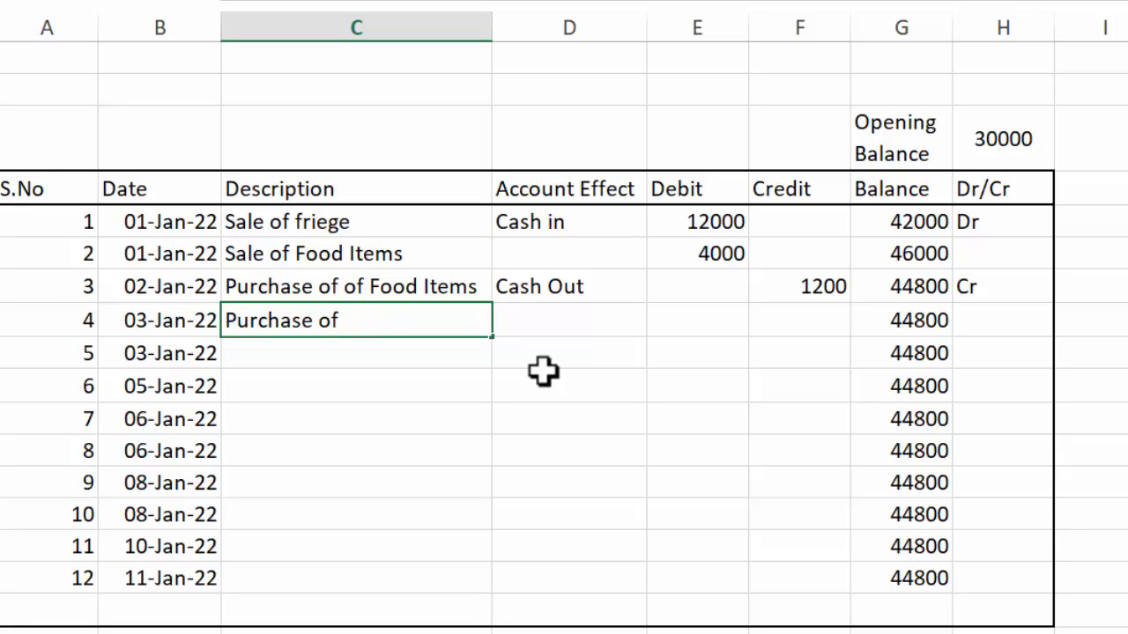
{"action": "type", "text": "Furniture"}
{"action": "key", "text": "Tab"}
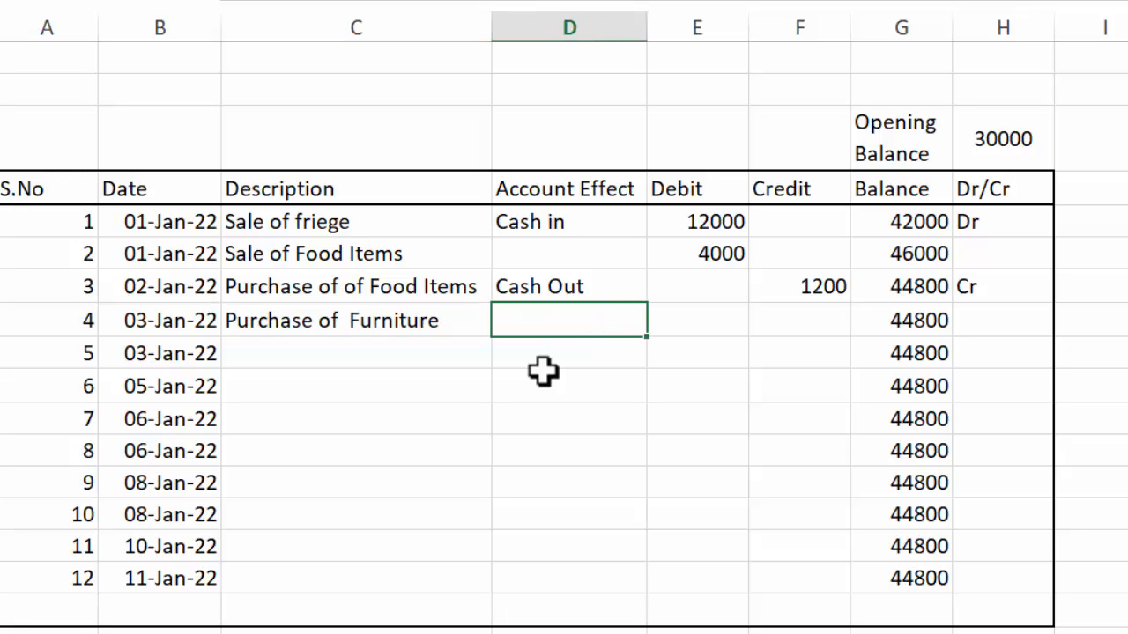
- Set the fourth entry's account effect to Cash Out and enter 30000 as its credit amount
{"action": "type", "text": "Cash Out"}
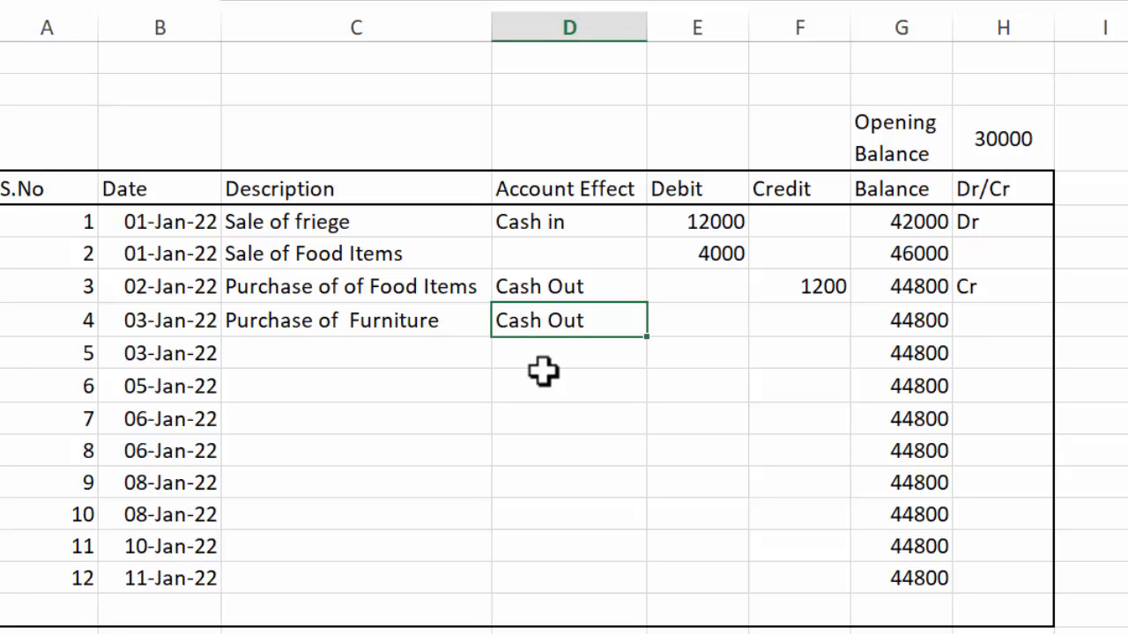
{"action": "key", "text": "Tab"}
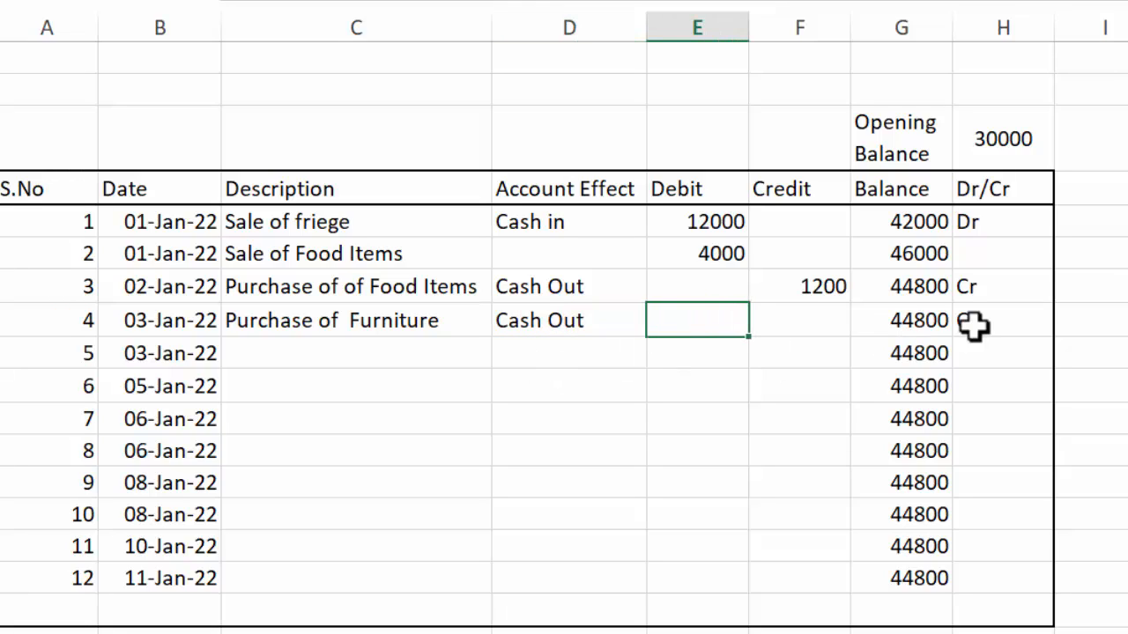
{"action": "key", "text": "Tab"}
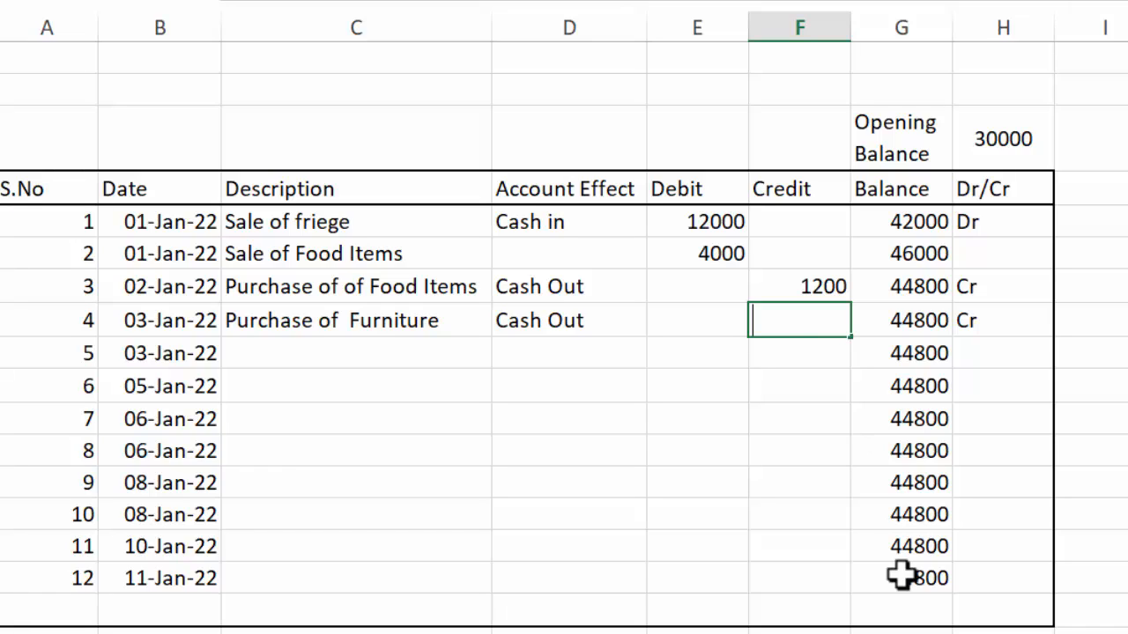
{"action": "type", "text": "30000"}
{"action": "key", "text": "Return"}
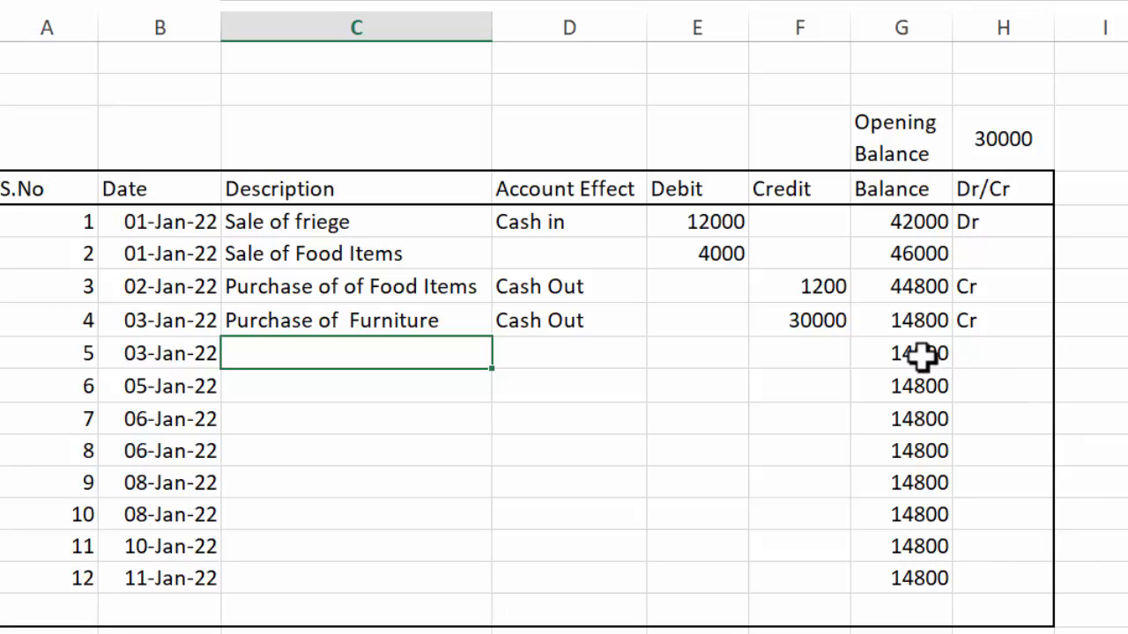
- Set the fourth entry's credit amount to 32000
{"action": "left_click", "coordinate": [828, 321]}
{"action": "type", "text": "3"}
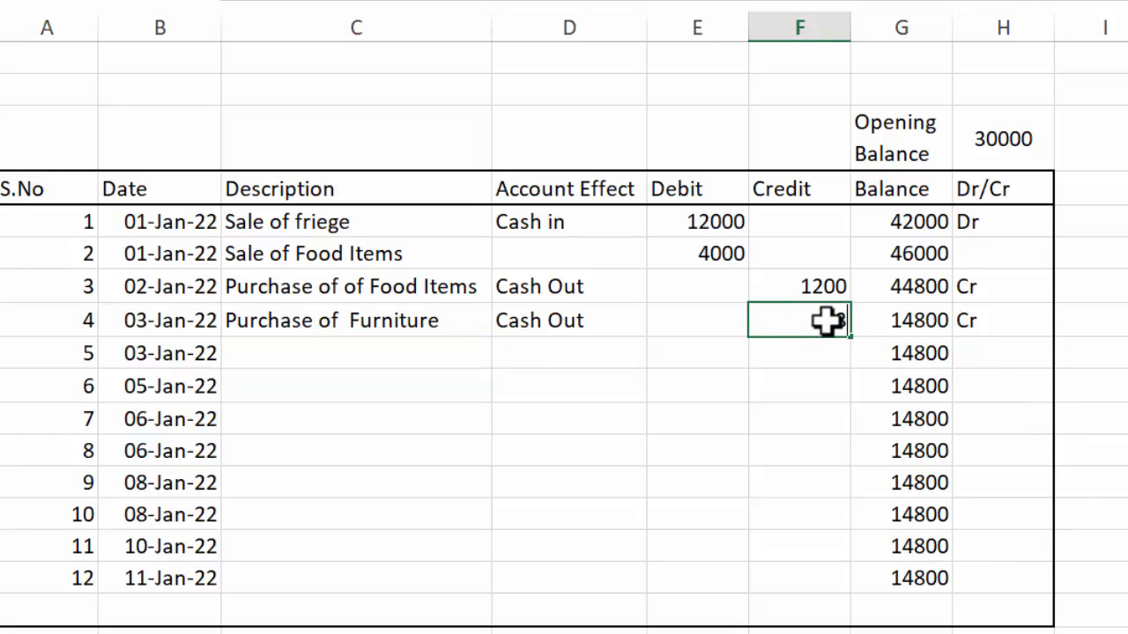
{"action": "key", "text": "Return"}
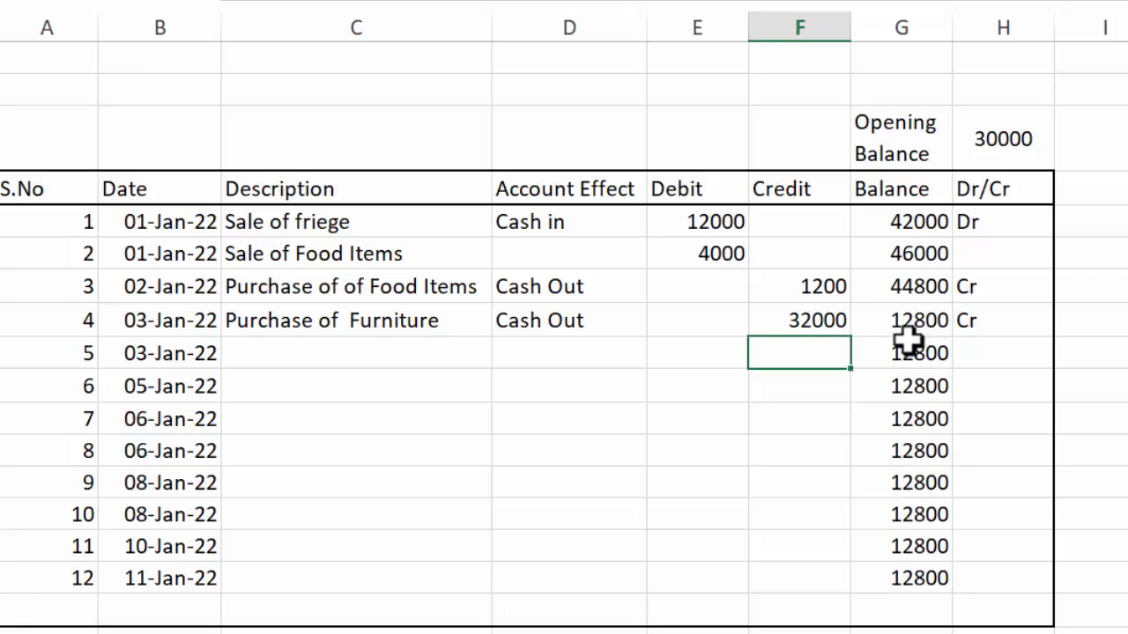
- Fill in the fifth ledger entry with the description "Sales of Foods Items", account effect Cash In and a debit of 3600
{"action": "left_click", "coordinate": [397, 355]}
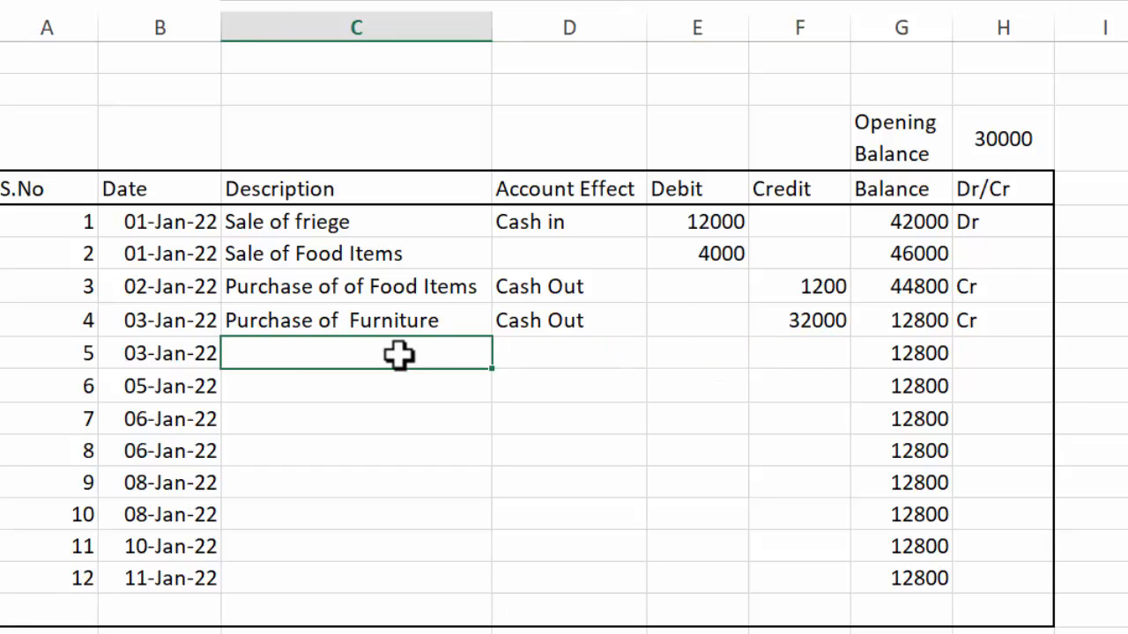
{"action": "type", "text": "Sales"}
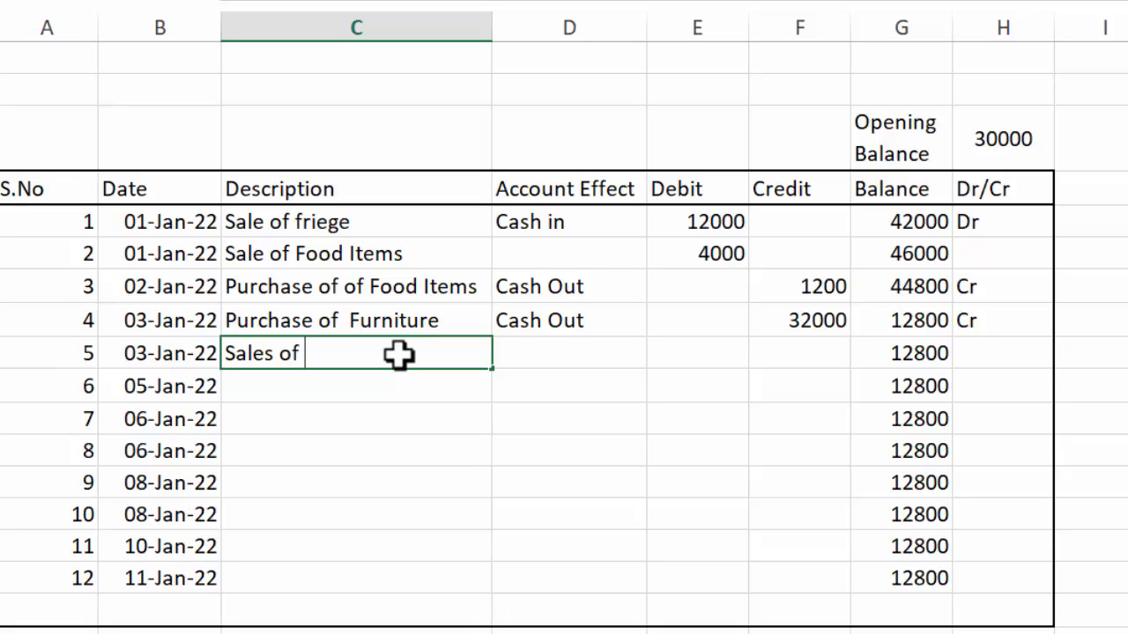
{"action": "type", "text": "of Foods Items"}
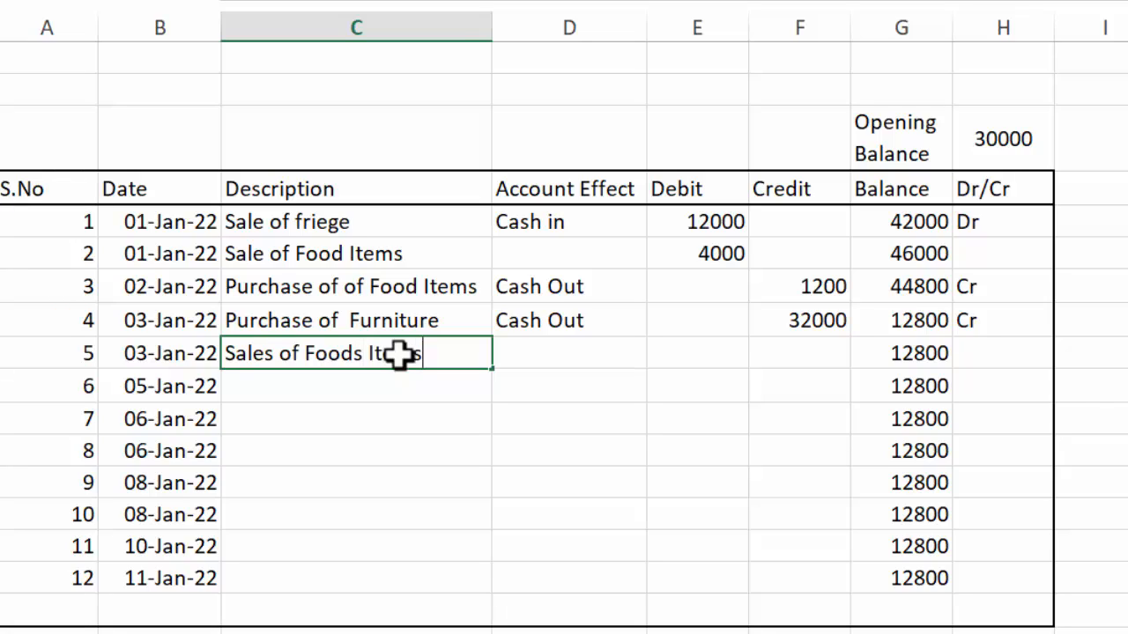
{"action": "key", "text": "Tab"}
{"action": "type", "text": "Cash"}
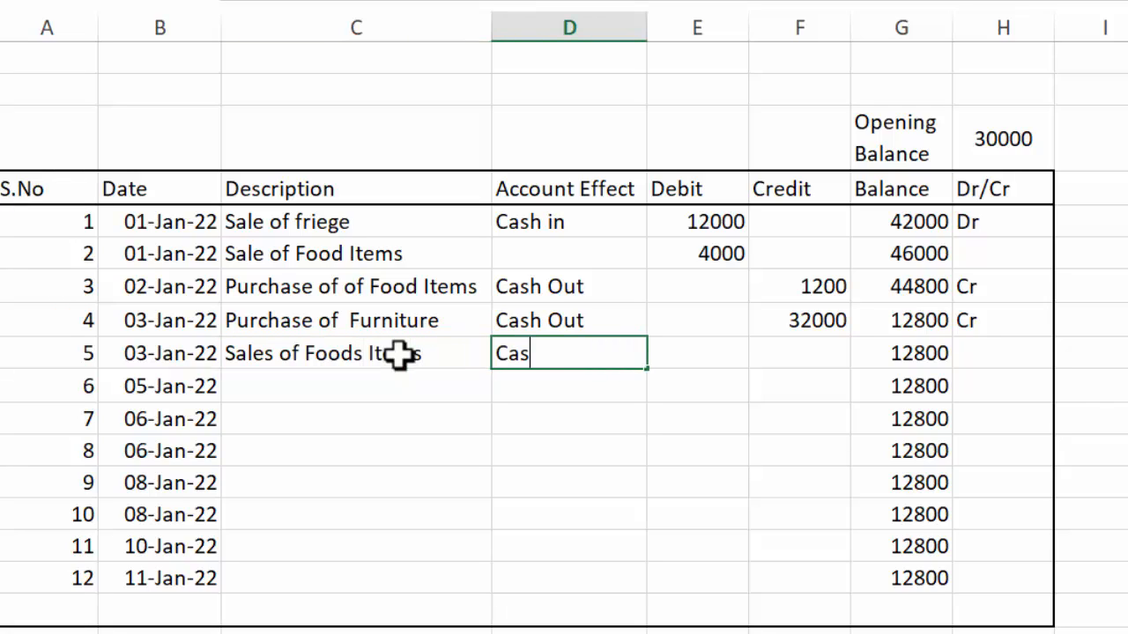
{"action": "key", "text": "Tab"}
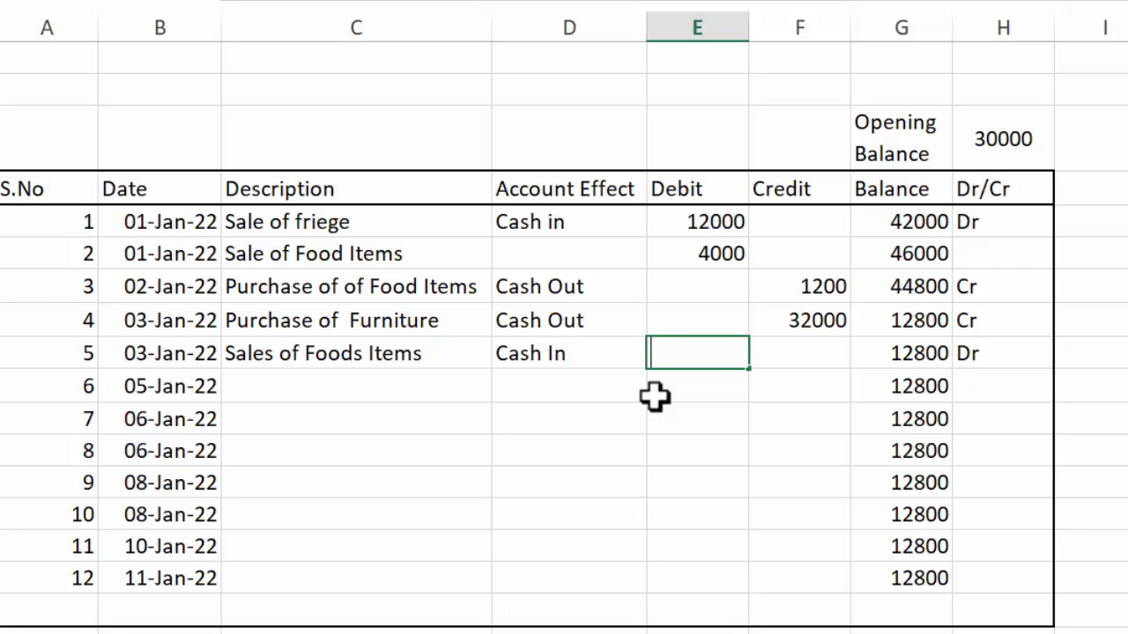
{"action": "type", "text": "00"}
{"action": "key", "text": "Return"}
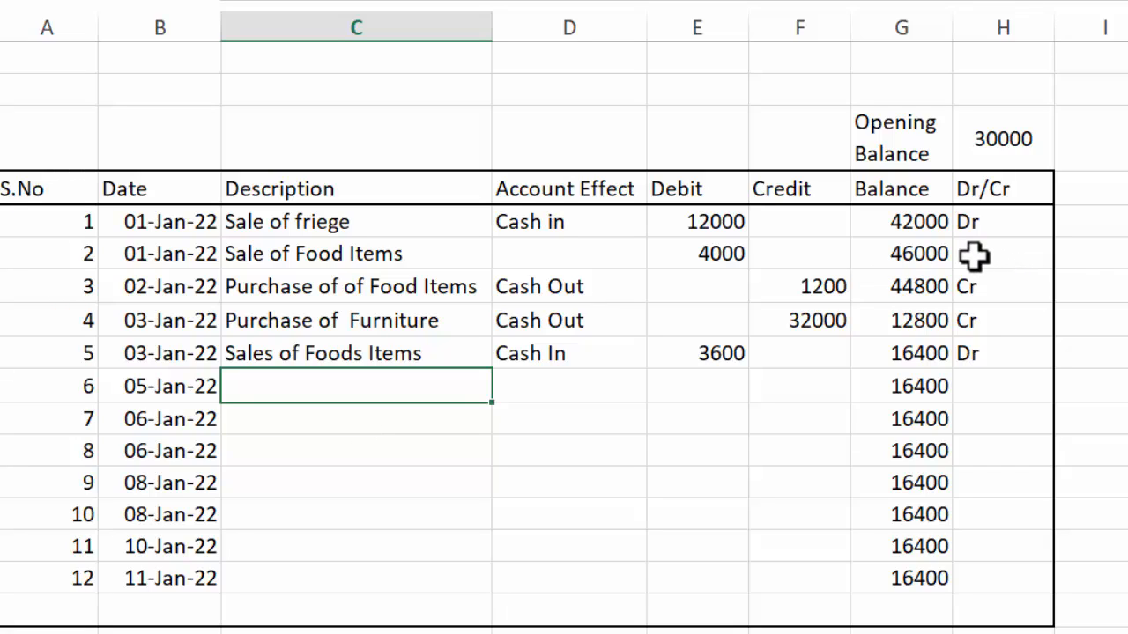
- Enter Cash In as the missing account effect of the second entry, Sale of Food Items
{"action": "left_click", "coordinate": [588, 253]}
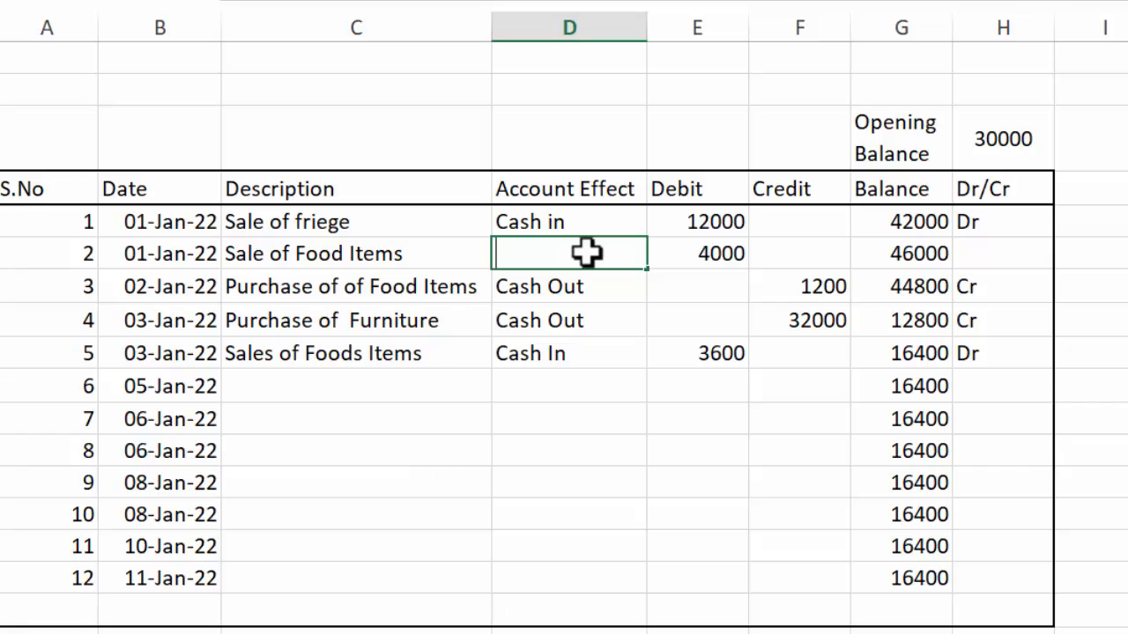
{"action": "type", "text": "Cash In"}
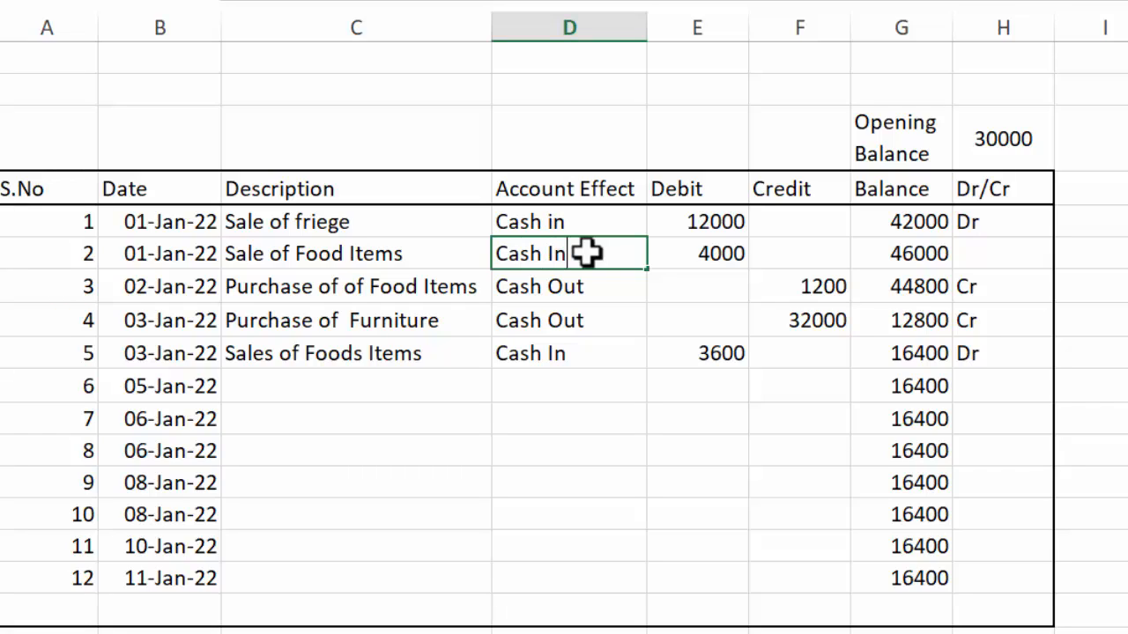
{"action": "key", "text": "Tab"}
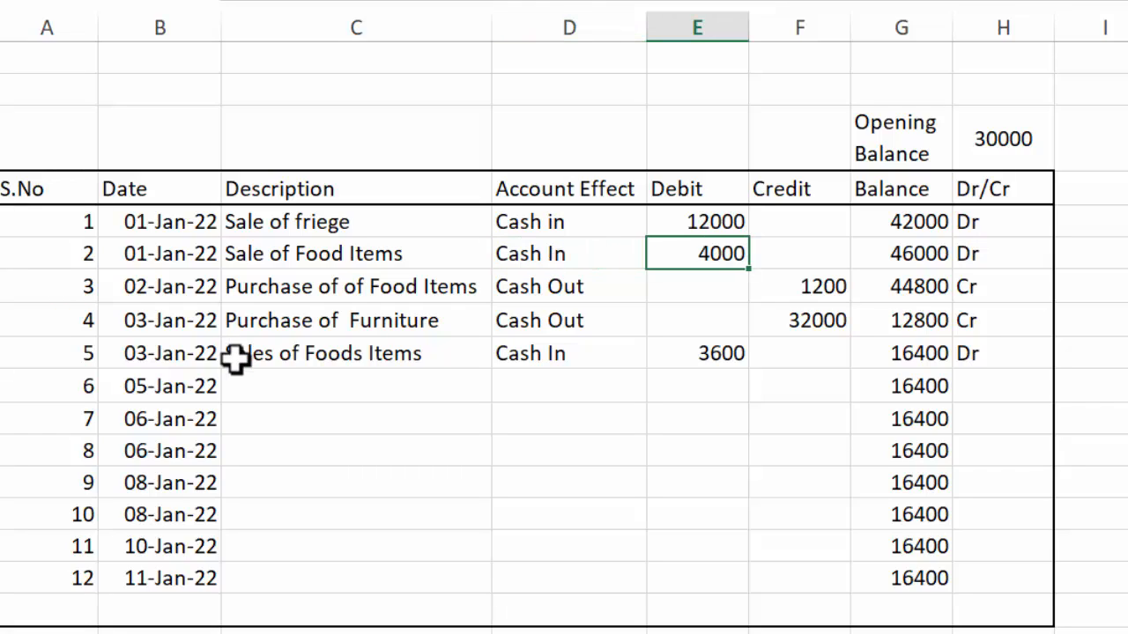
- Fill in the sixth ledger entry with the description "Purchase of Fruites", account effect Cash Out and a credit of 1200
{"action": "left_click", "coordinate": [267, 381]}
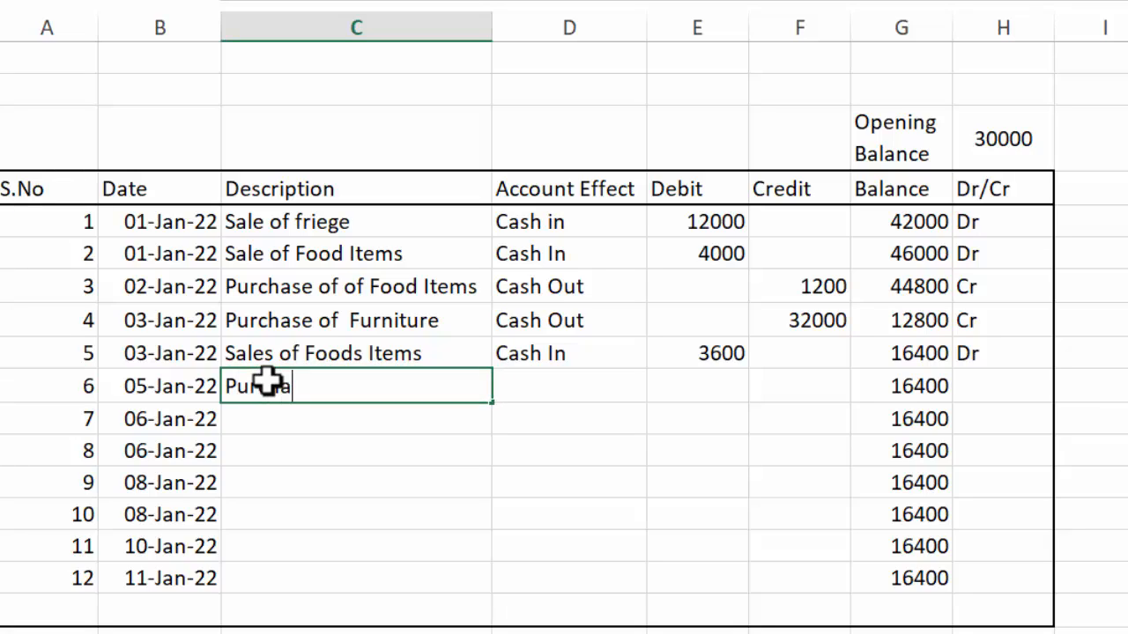
{"action": "type", "text": "Purchase of Fr"}
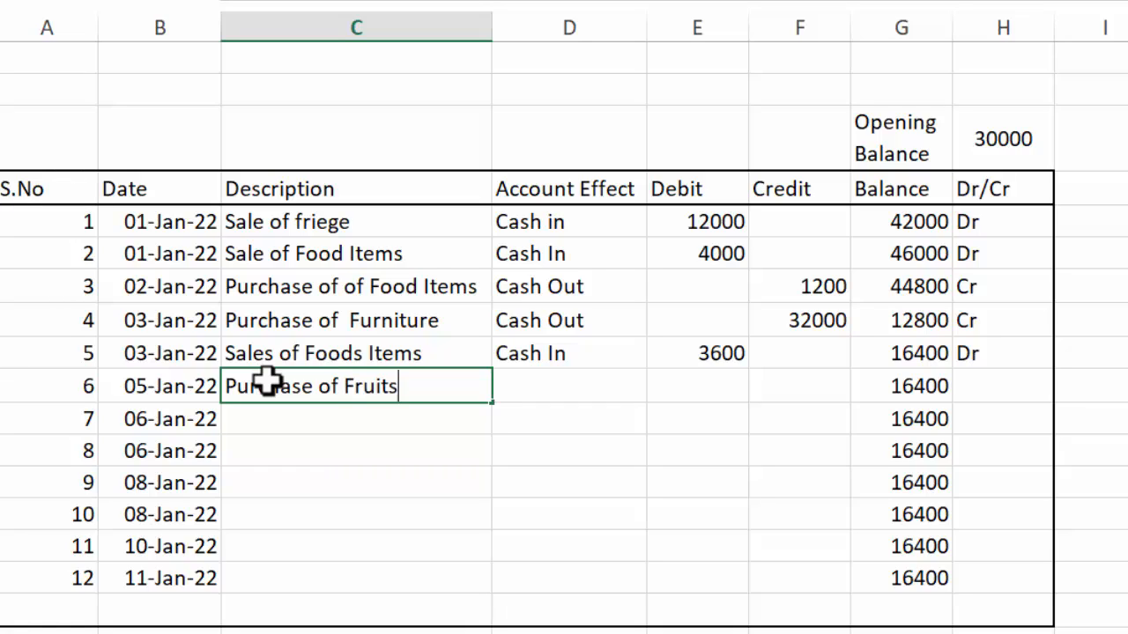
{"action": "type", "text": "uites"}
{"action": "key", "text": "Tab"}
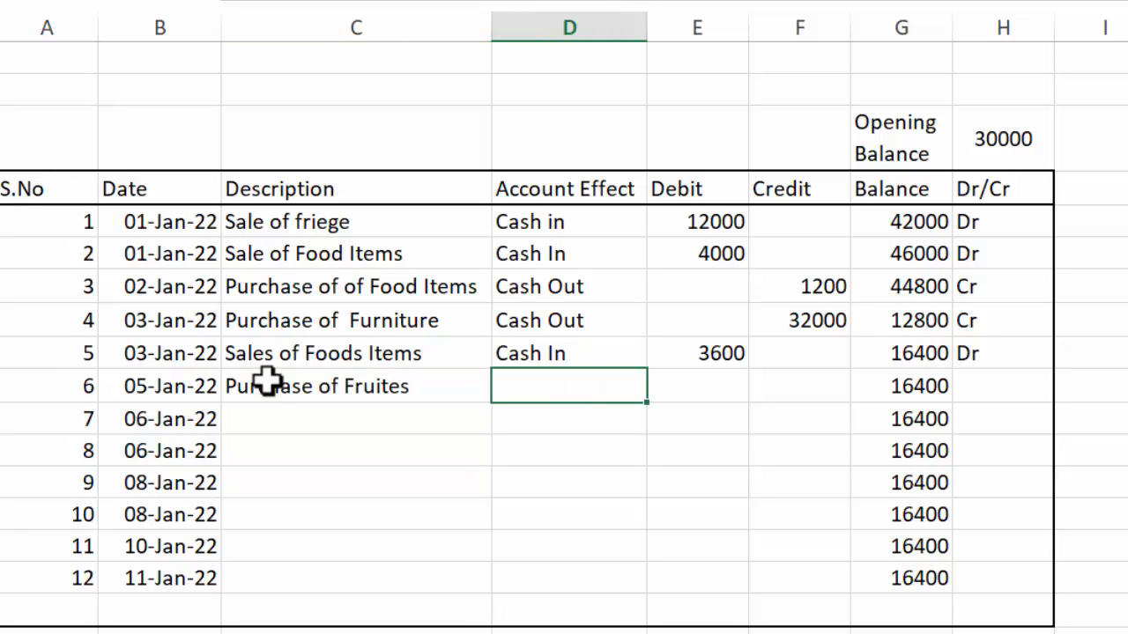
{"action": "type", "text": "Cash I"}
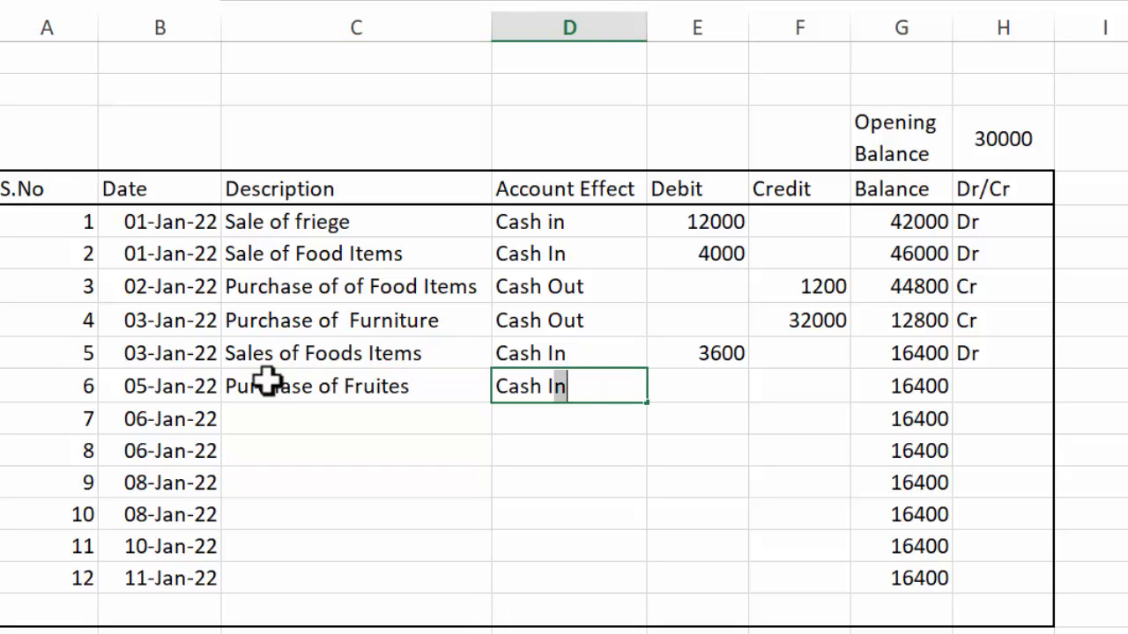
{"action": "key", "text": "BackSpace"}
{"action": "type", "text": "Out"}
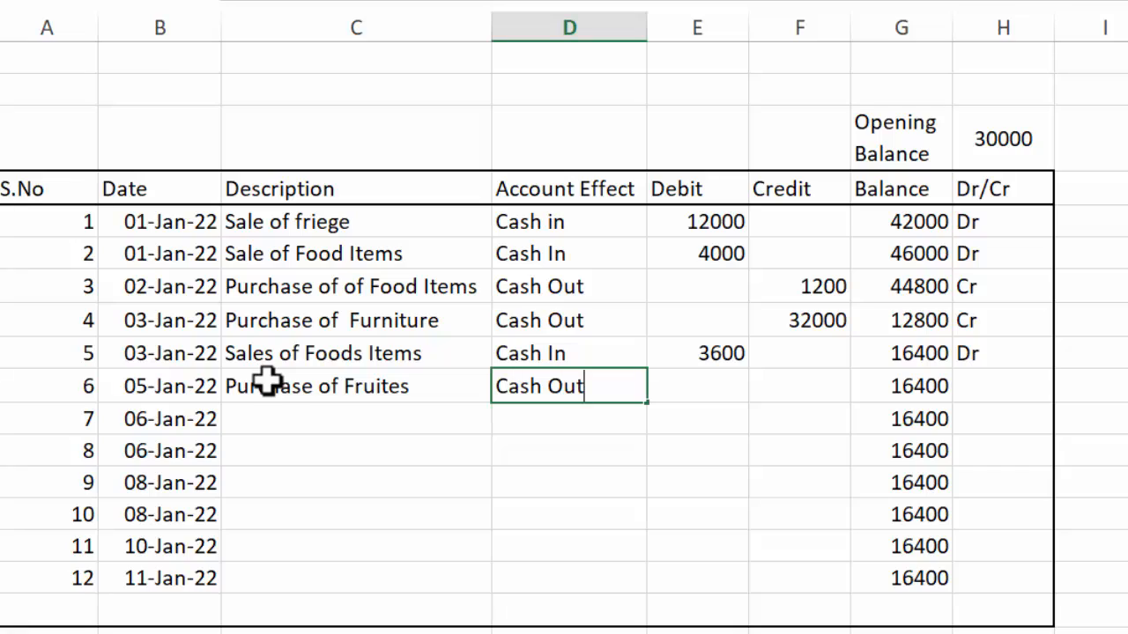
{"action": "key", "text": "Tab"}
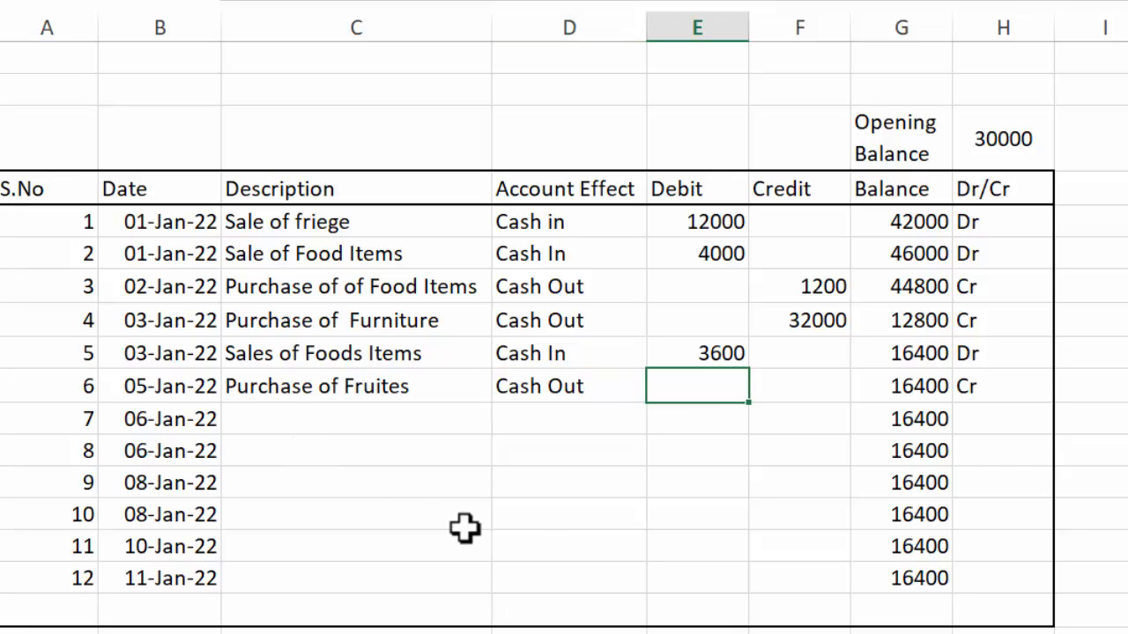
{"action": "key", "text": "Tab"}
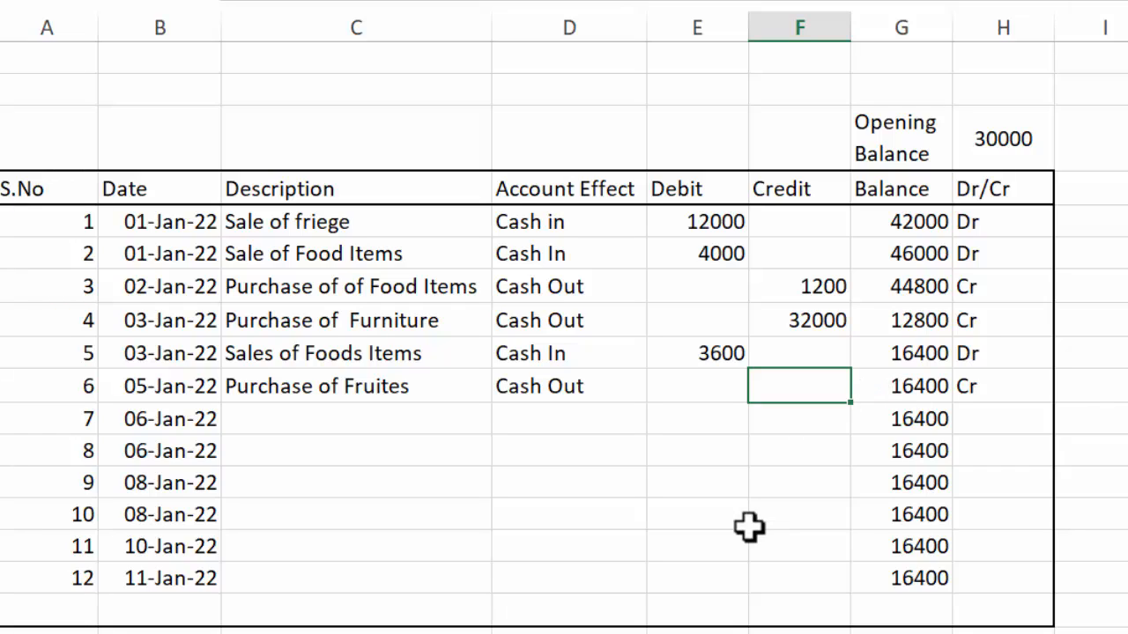
{"action": "type", "text": "1200"}
{"action": "key", "text": "Tab"}
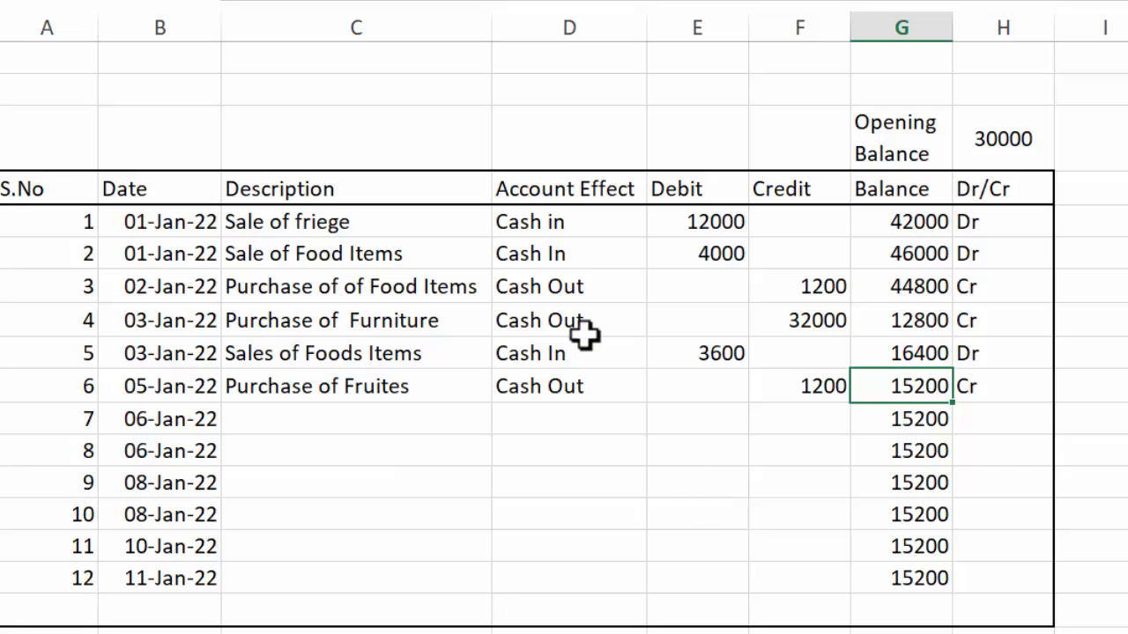
- Format the Debit, Credit and Balance amounts of all twelve rows with thousands separators and no decimal places
{"action": "left_click_drag", "start_coordinate": [697, 221], "coordinate": [919, 568]}
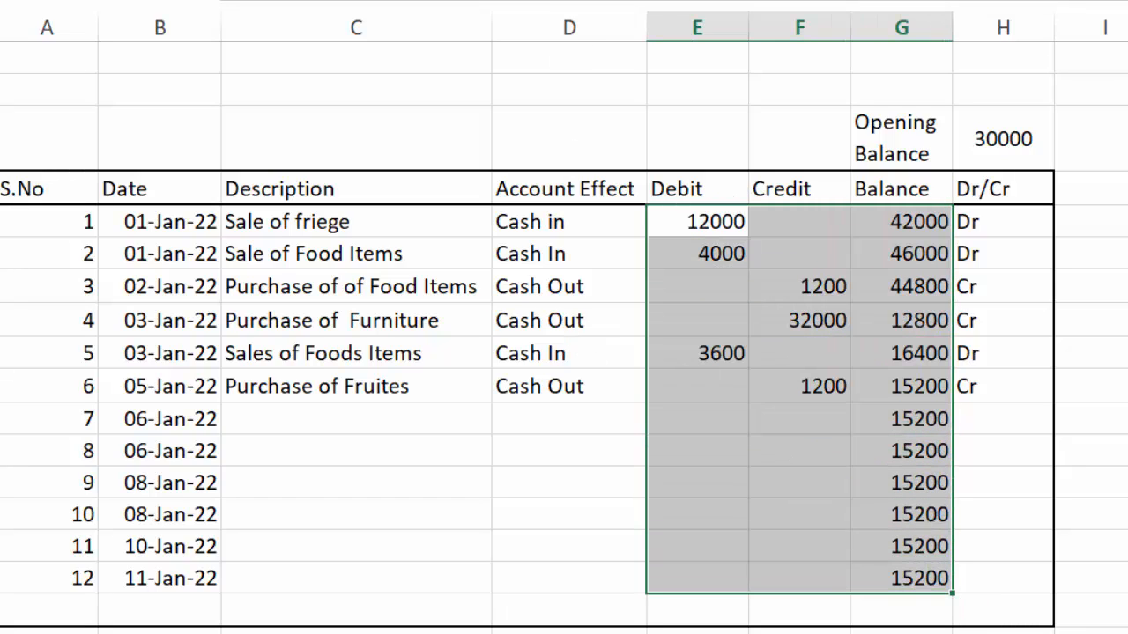
{"action": "key", "text": "ctrl+shift+1"}
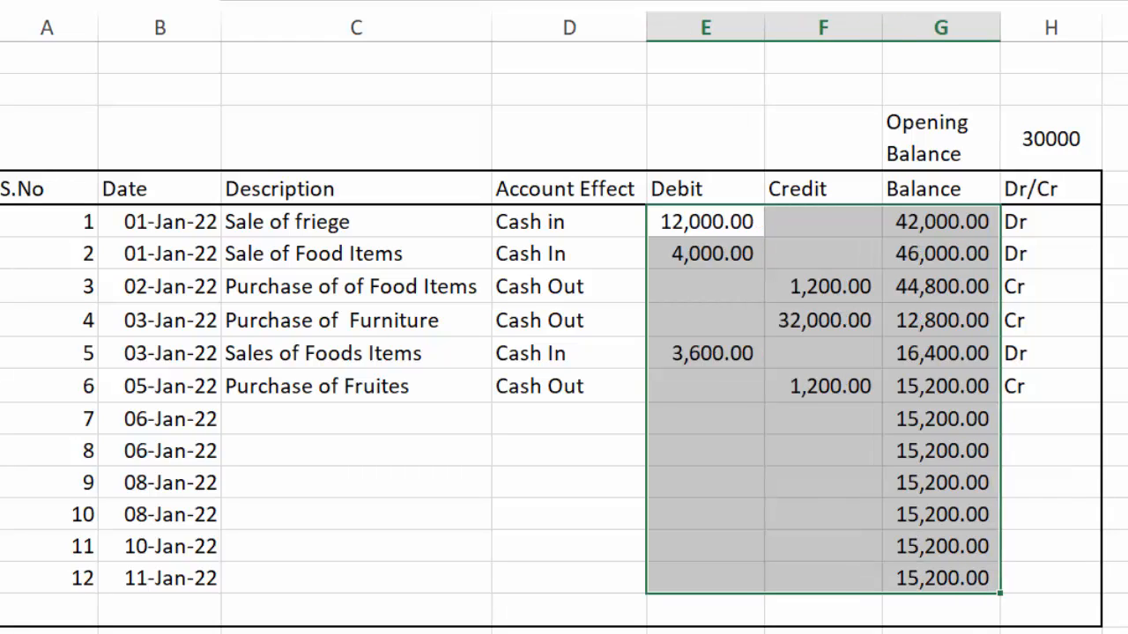
{"action": "key", "text": "alt+h"}
{"action": "key", "text": "9"}
{"action": "key", "text": "alt+h"}
{"action": "key", "text": "9"}
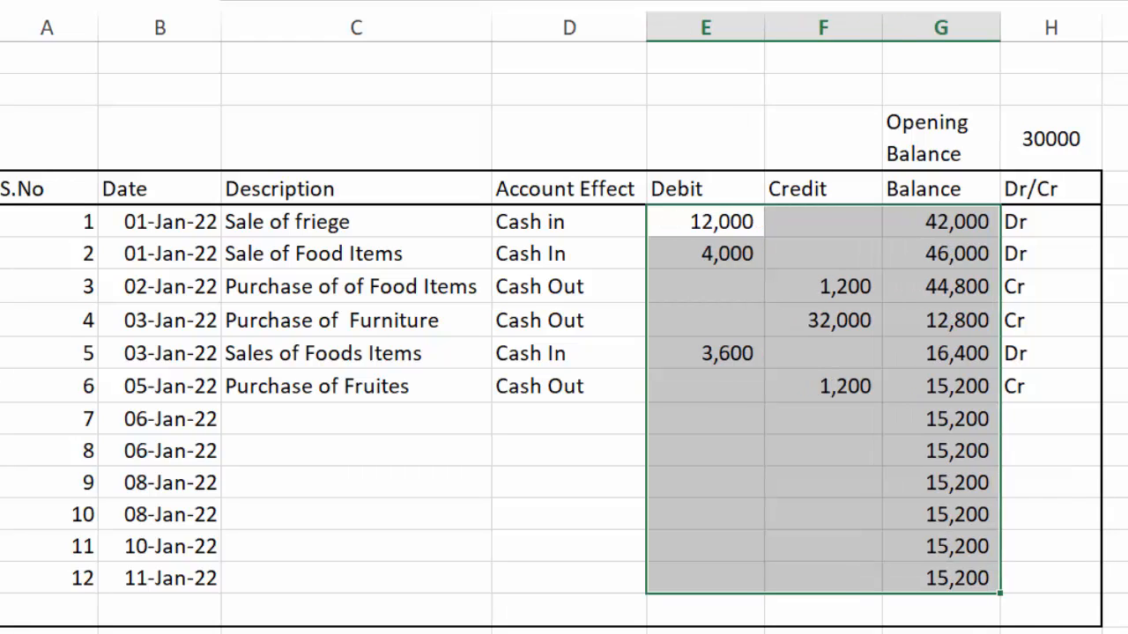
{"action": "left_click", "coordinate": [348, 419]}
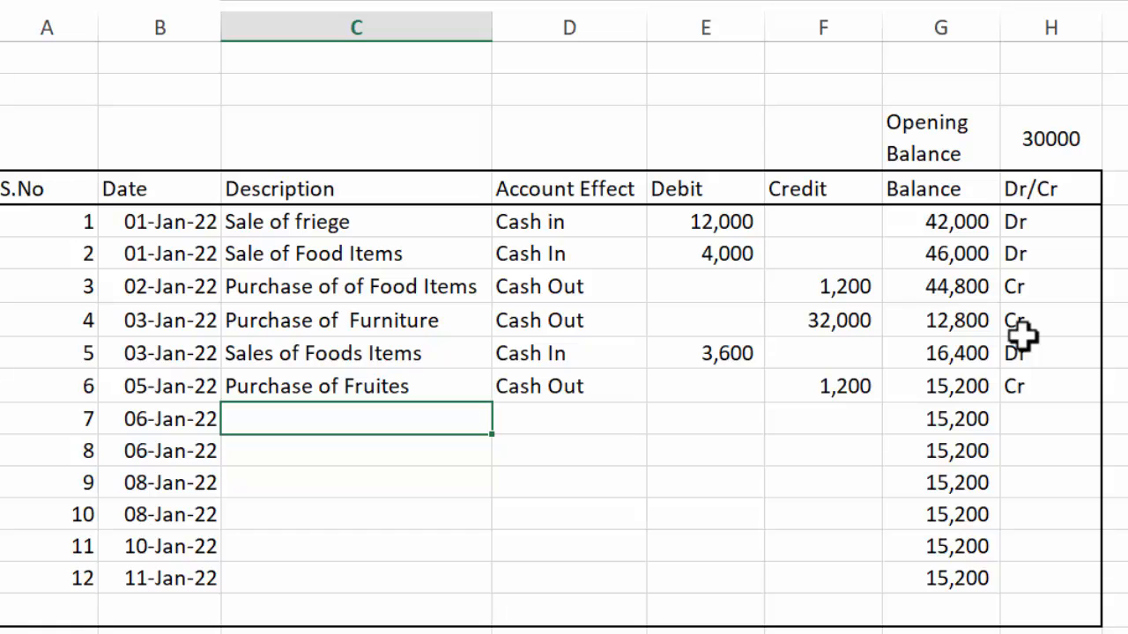
- Fill the Opening Balance label and its value cell, G3:H3, with the standard blue colour
{"action": "left_click_drag", "start_coordinate": [932, 136], "coordinate": [1024, 136]}
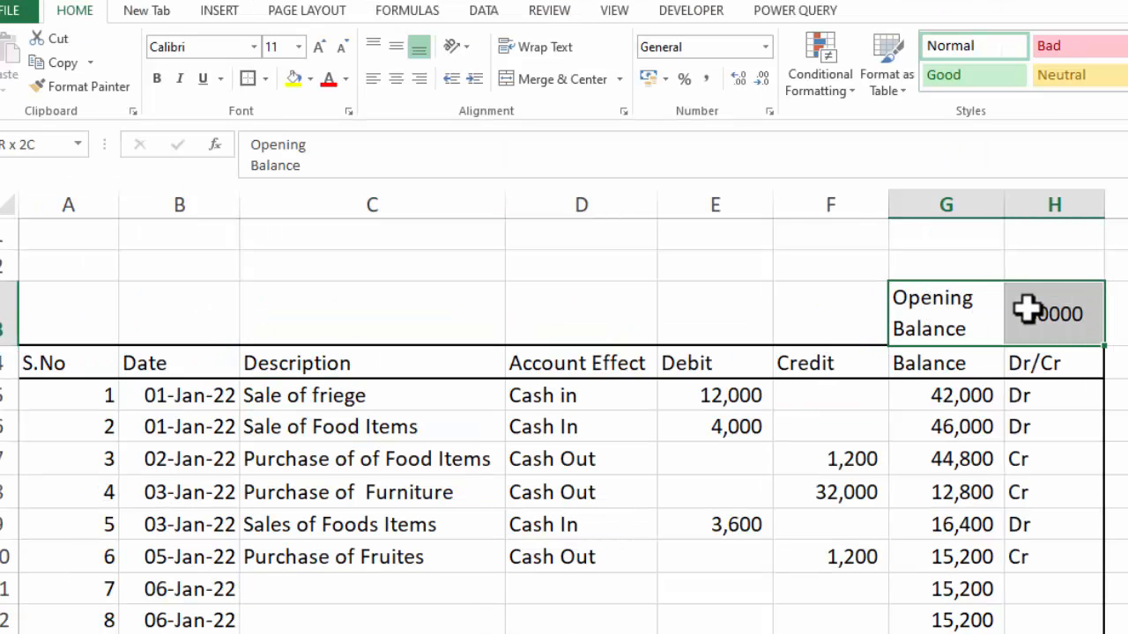
{"action": "left_click", "coordinate": [296, 85]}
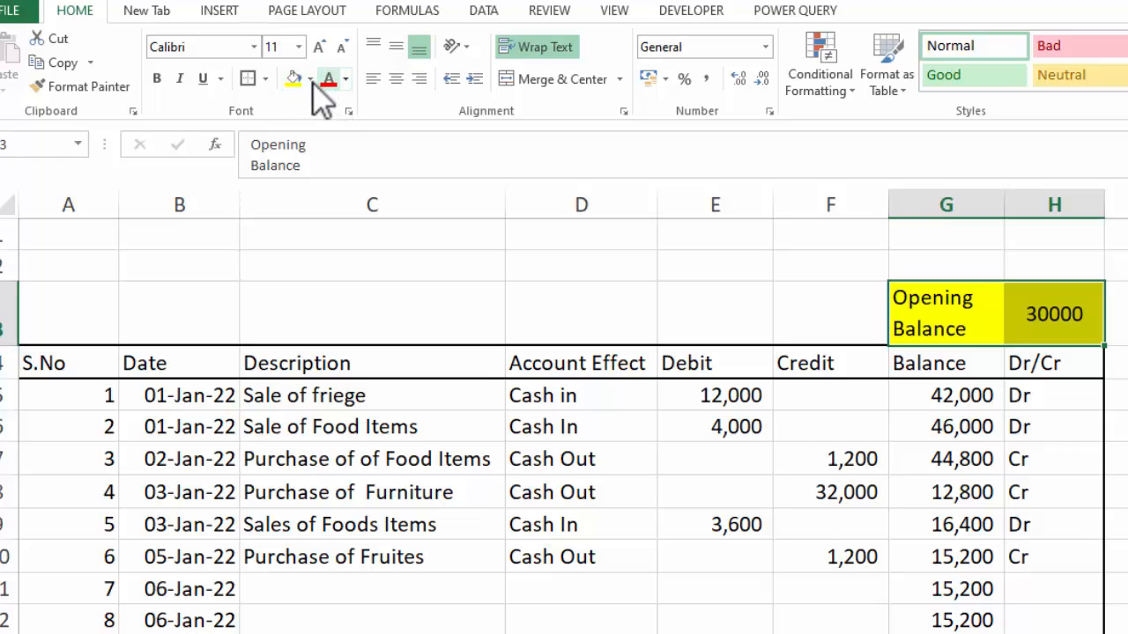
{"action": "left_click", "coordinate": [309, 79]}
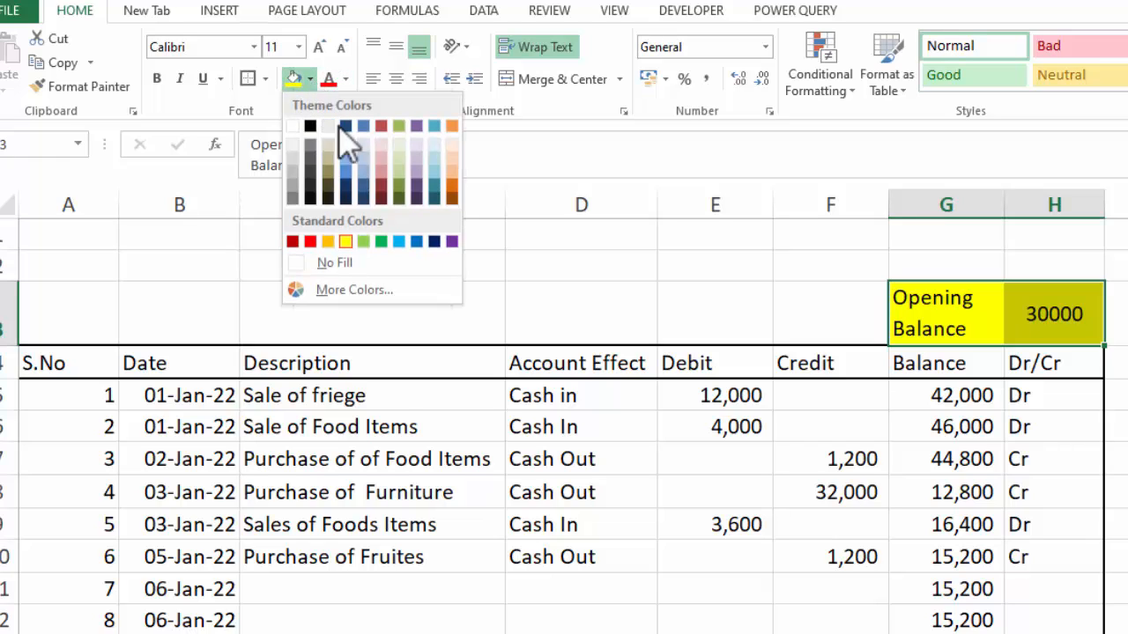
{"action": "left_click", "coordinate": [412, 243]}
- Give the opening balance cells G3:H3 white text and an outline border
{"action": "left_click", "coordinate": [345, 80]}
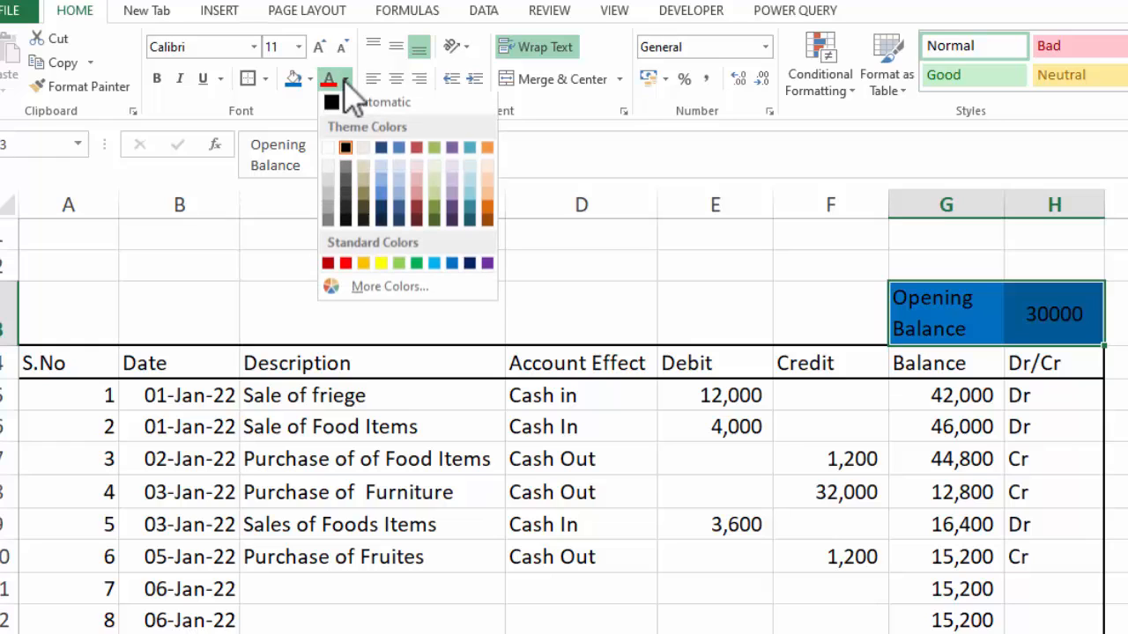
{"action": "left_click", "coordinate": [338, 157]}
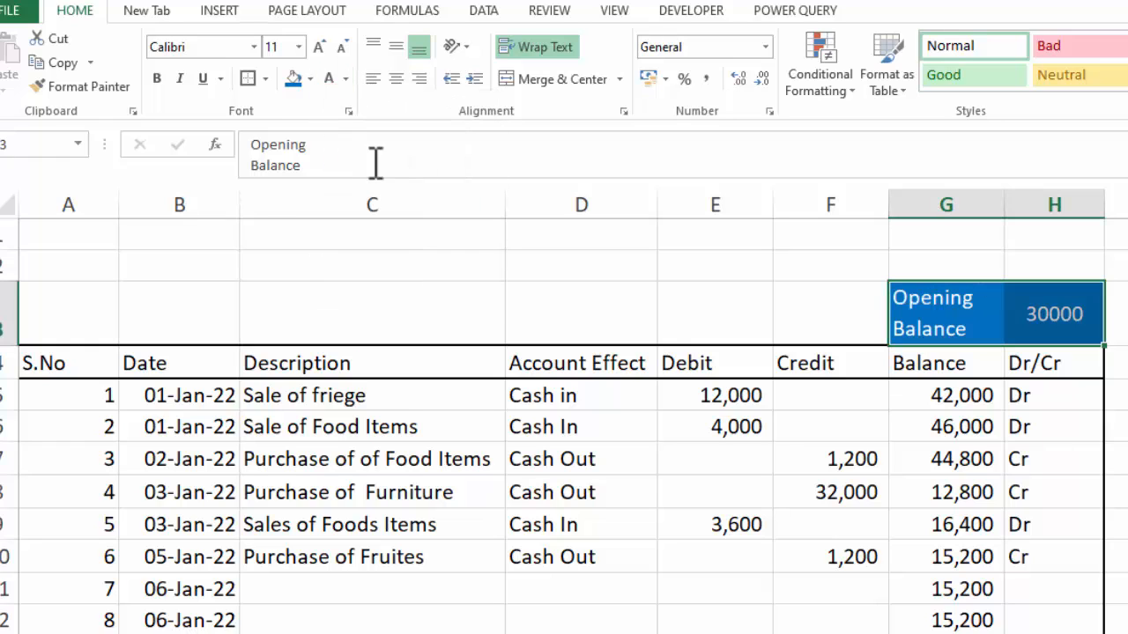
{"action": "left_click", "coordinate": [250, 79]}
{"action": "left_click", "coordinate": [1118, 364]}
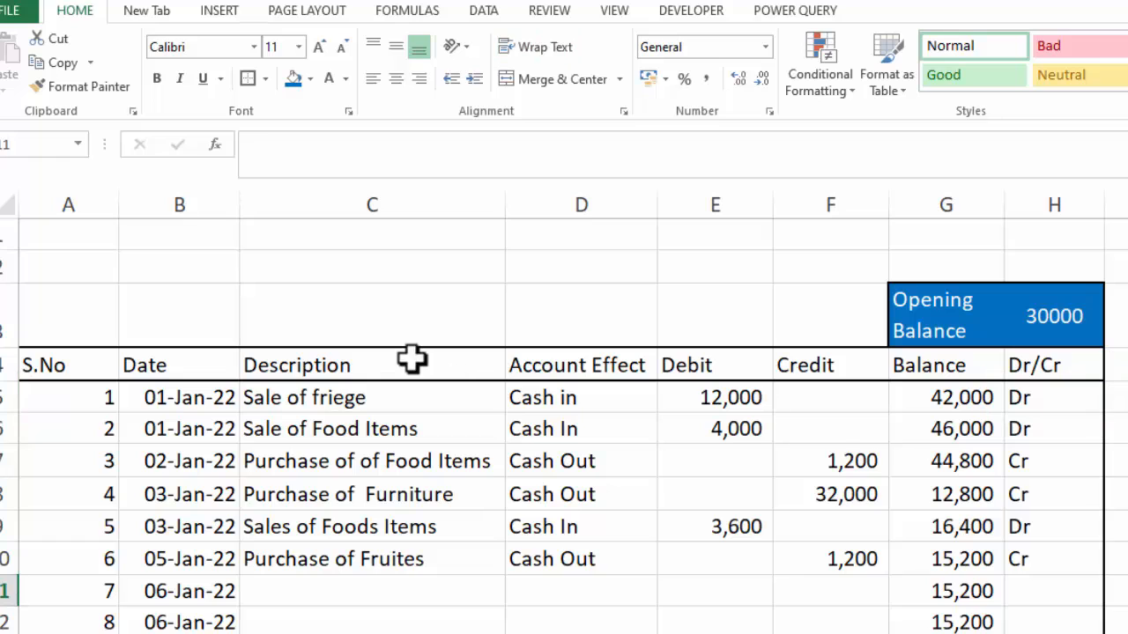
- Format the ledger's header row from S.No to Dr/Cr with a blue fill and bold white text
{"action": "left_click_drag", "start_coordinate": [53, 364], "coordinate": [1010, 360]}
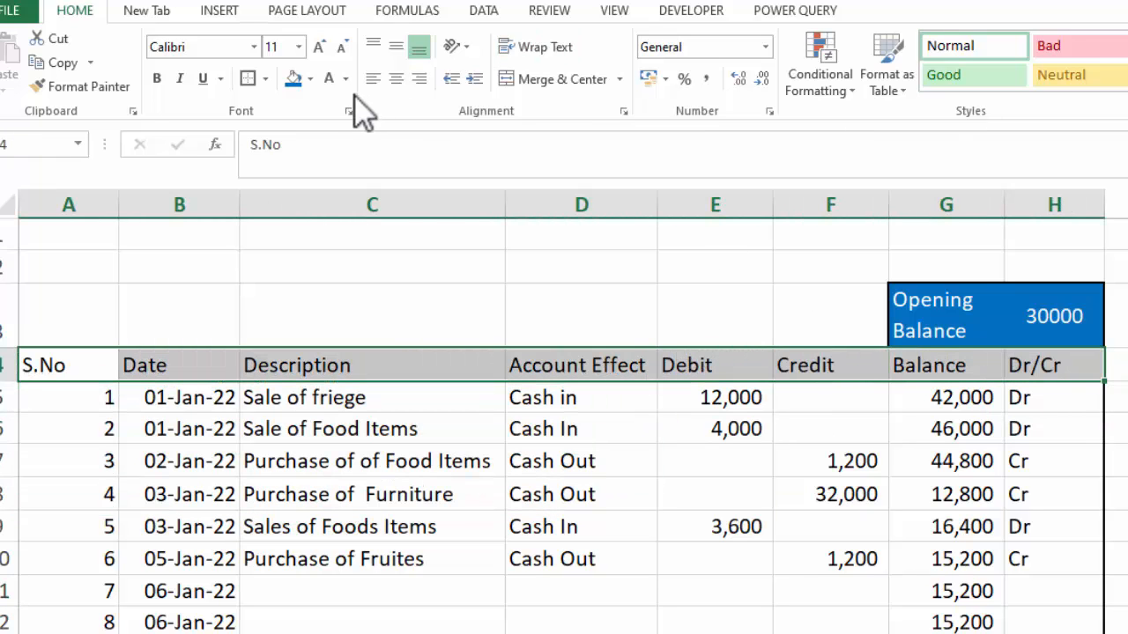
{"action": "left_click", "coordinate": [309, 80]}
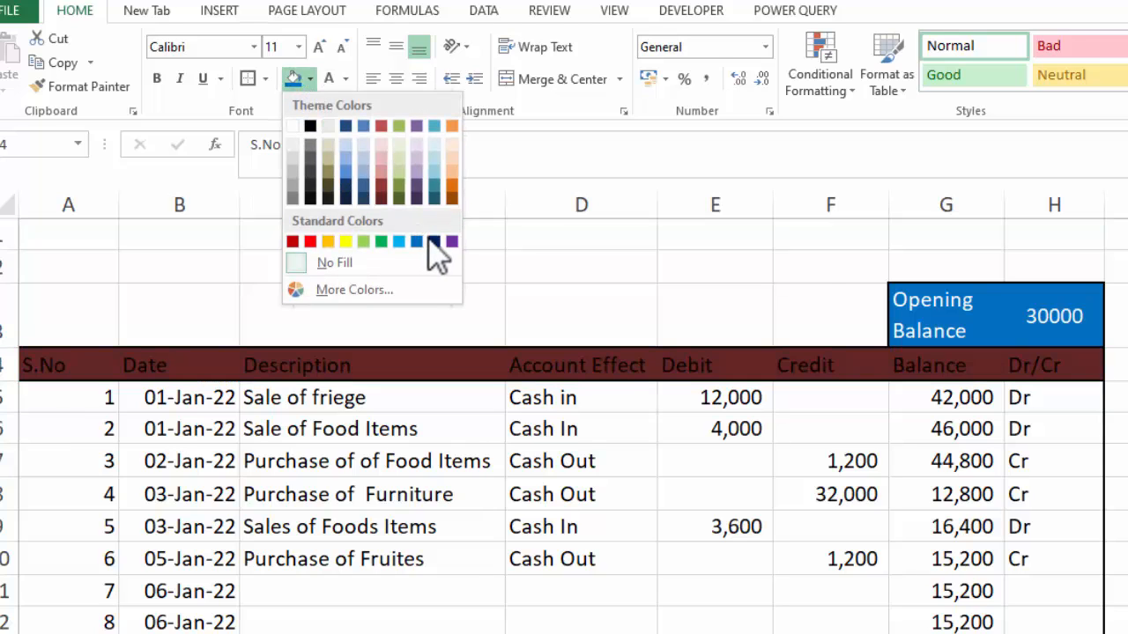
{"action": "left_click", "coordinate": [418, 243]}
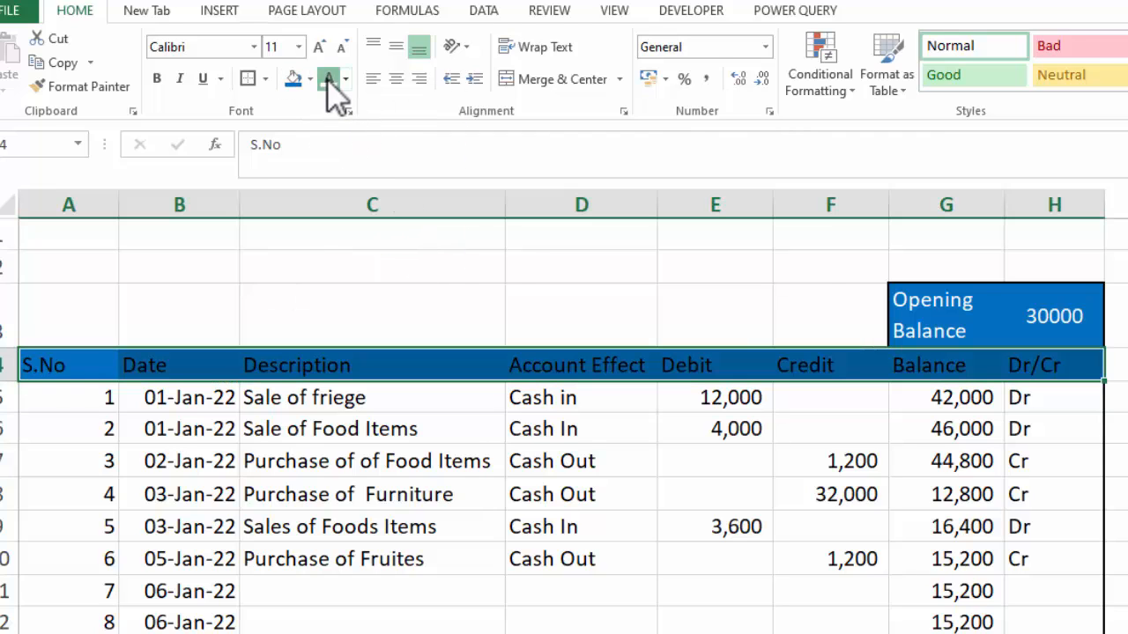
{"action": "left_click", "coordinate": [165, 80]}
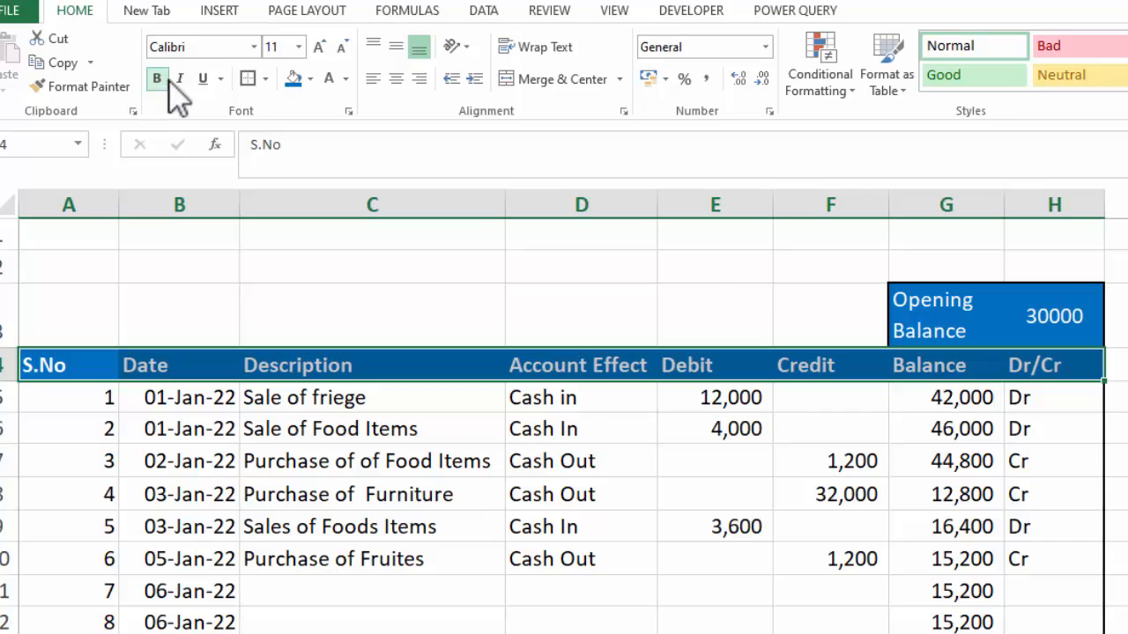
- Format the opening balance amount in H3 with a thousands separator and no decimal places
{"action": "left_click", "coordinate": [965, 308]}
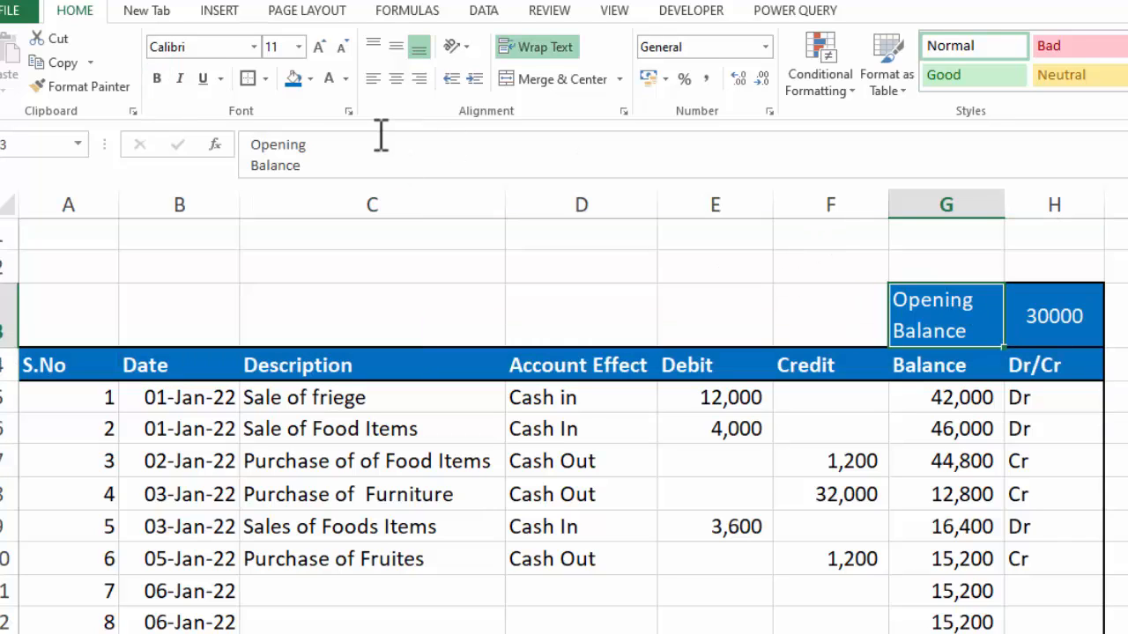
{"action": "left_click", "coordinate": [1040, 314]}
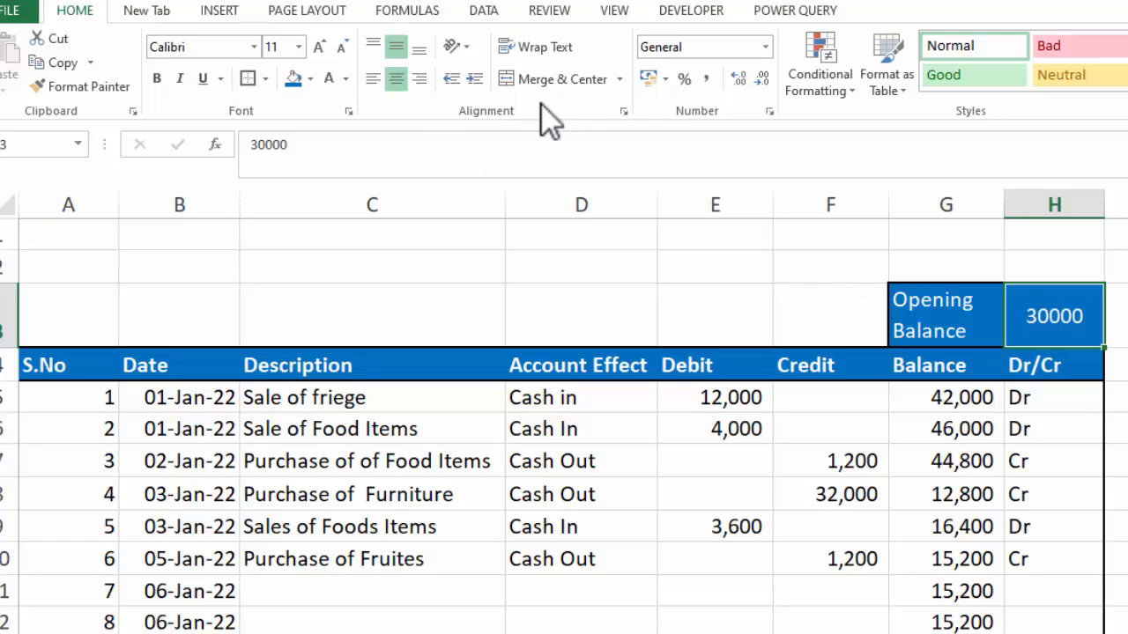
{"action": "left_click", "coordinate": [706, 82]}
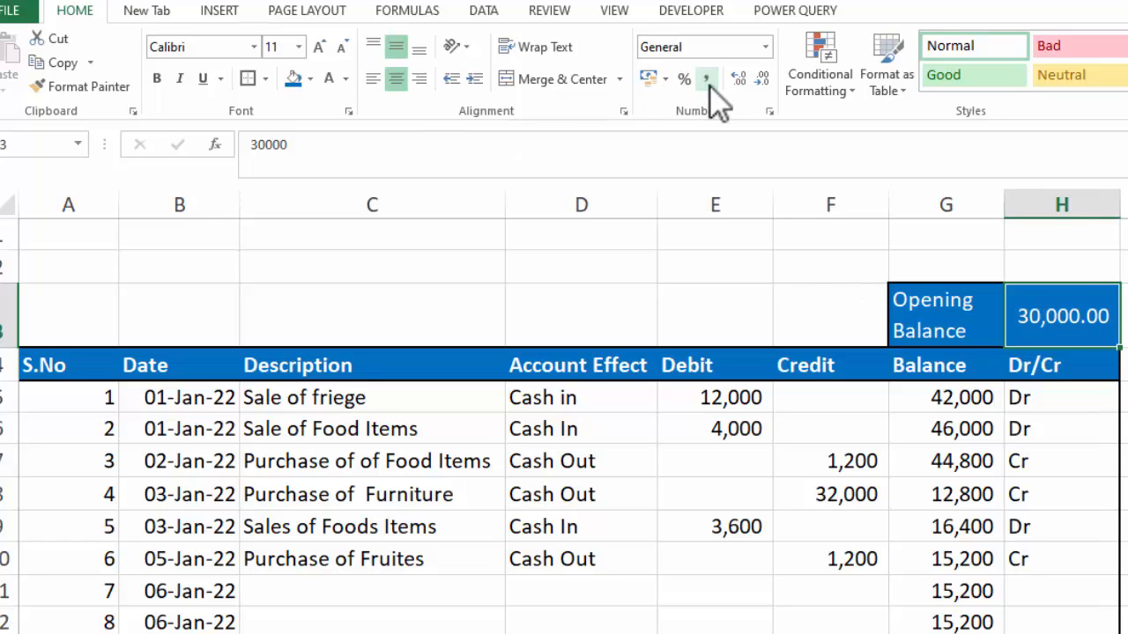
{"action": "left_click", "coordinate": [761, 81]}
{"action": "left_click", "coordinate": [761, 81]}
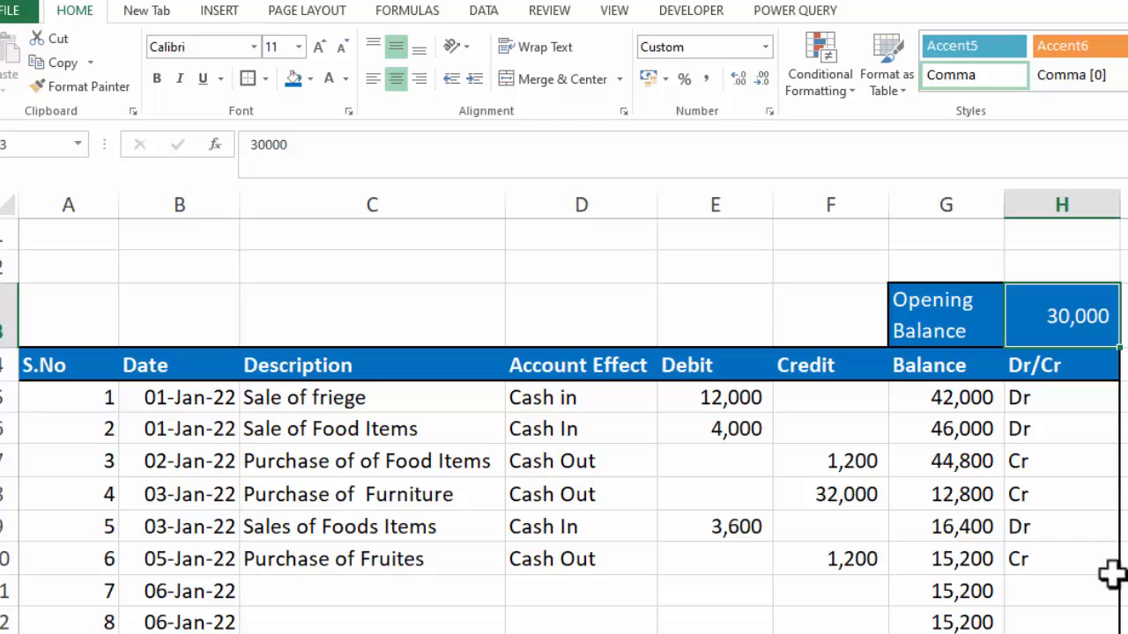
{"action": "left_click", "coordinate": [1126, 633]}
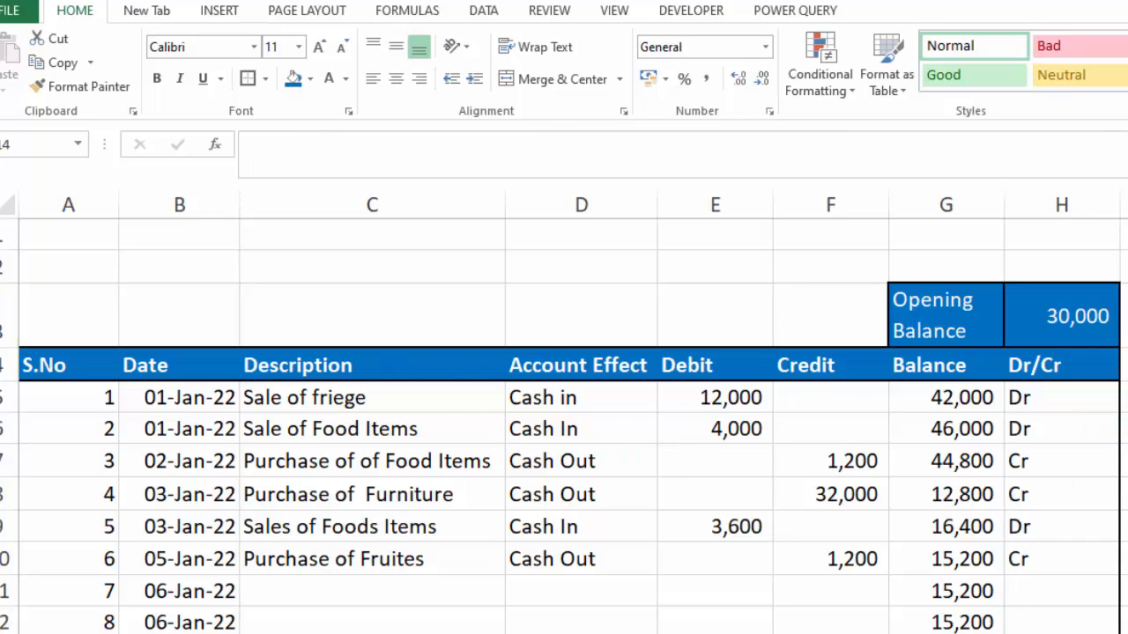
{"action": "left_click", "coordinate": [1127, 495]}
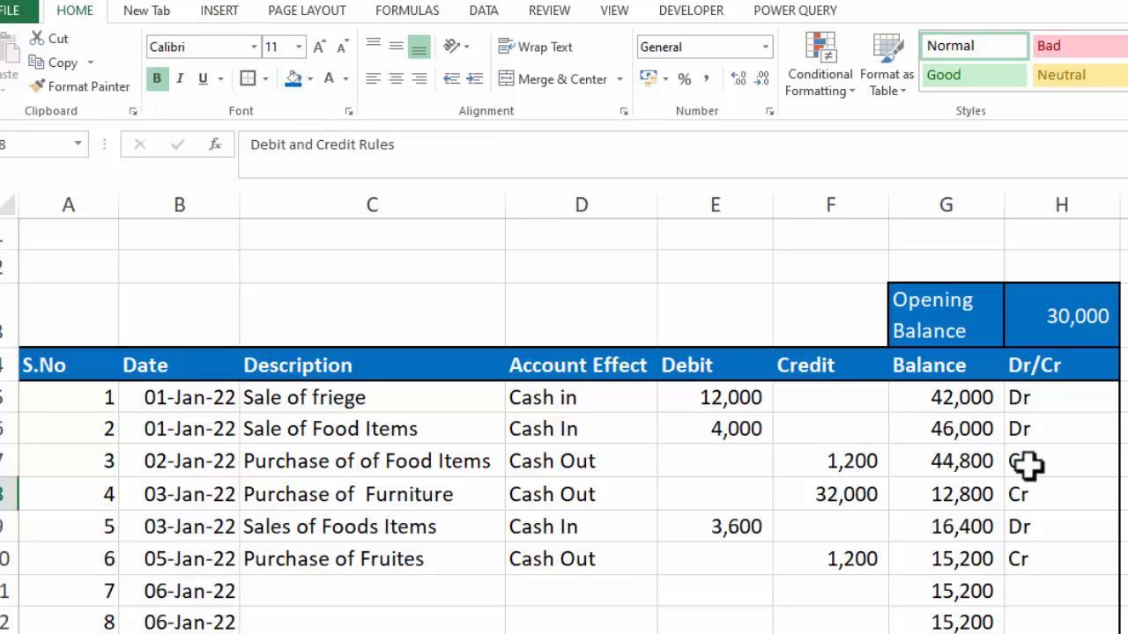
{"action": "left_click", "coordinate": [1127, 633]}
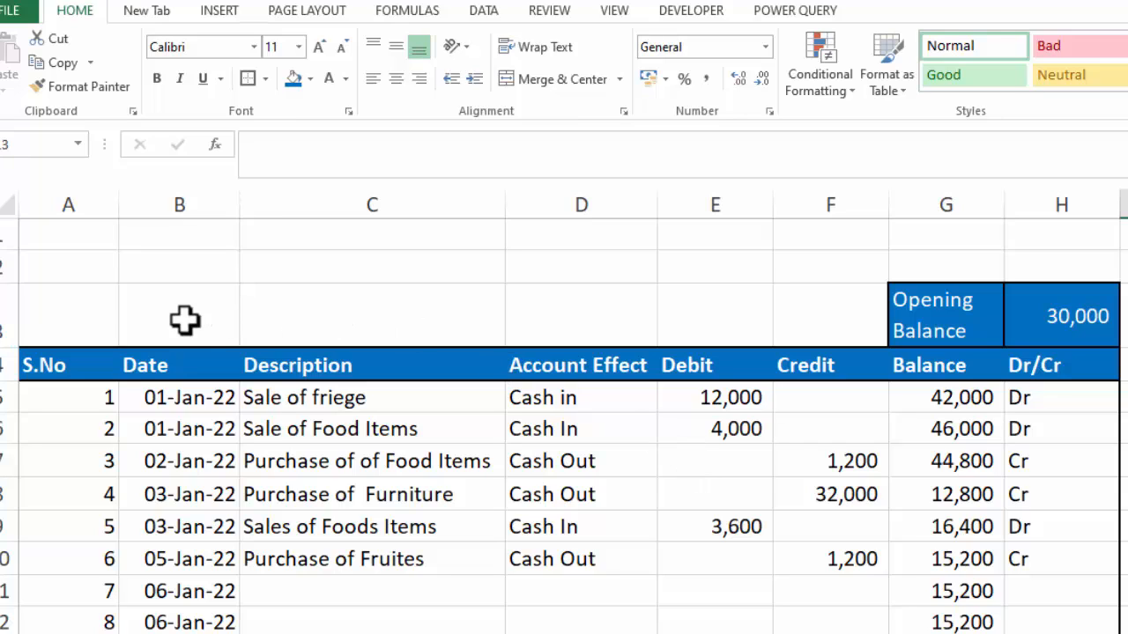
- Enter the title "Cash flow for the Month of Jan, 2022" in cell B3 above the ledger headers
{"action": "left_click_drag", "start_coordinate": [96, 317], "coordinate": [73, 322]}
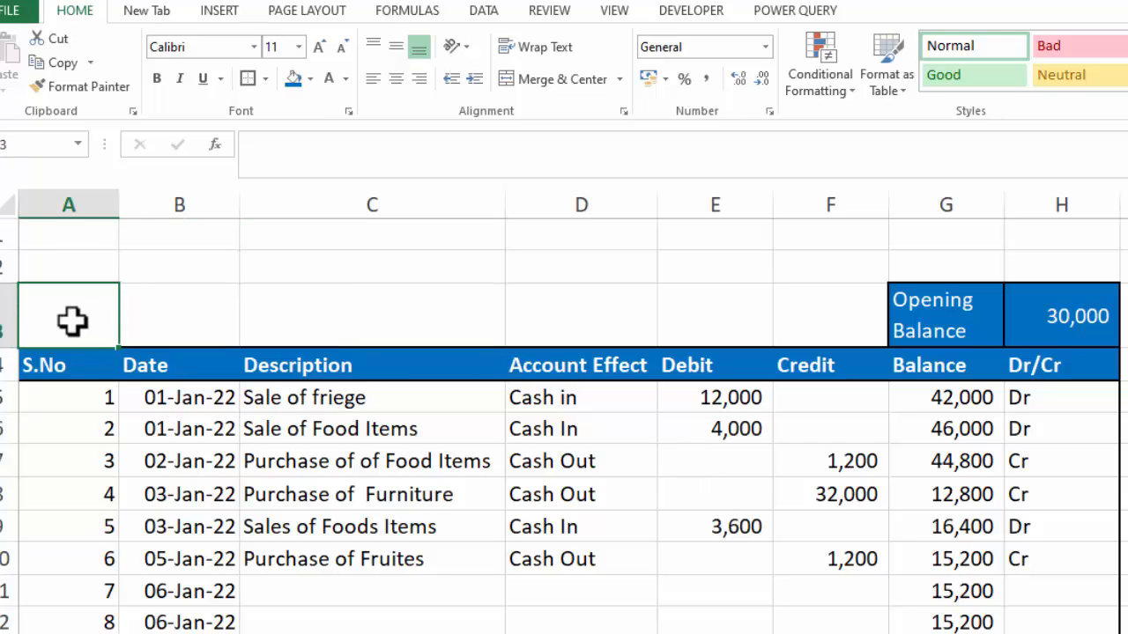
{"action": "left_click", "coordinate": [162, 315]}
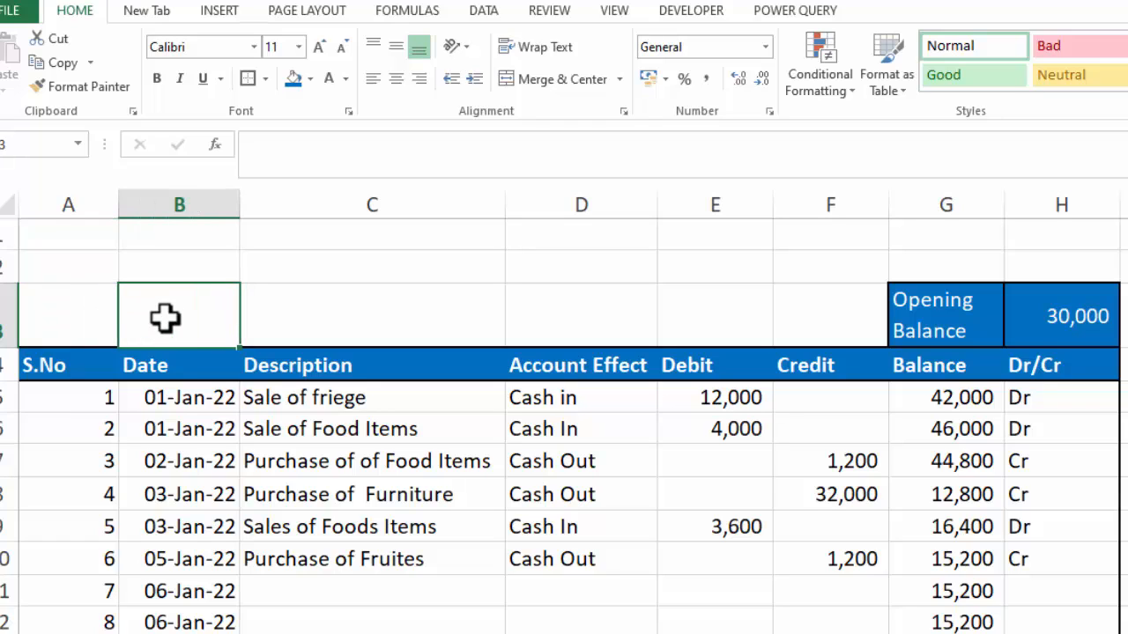
{"action": "type", "text": "Cash"}
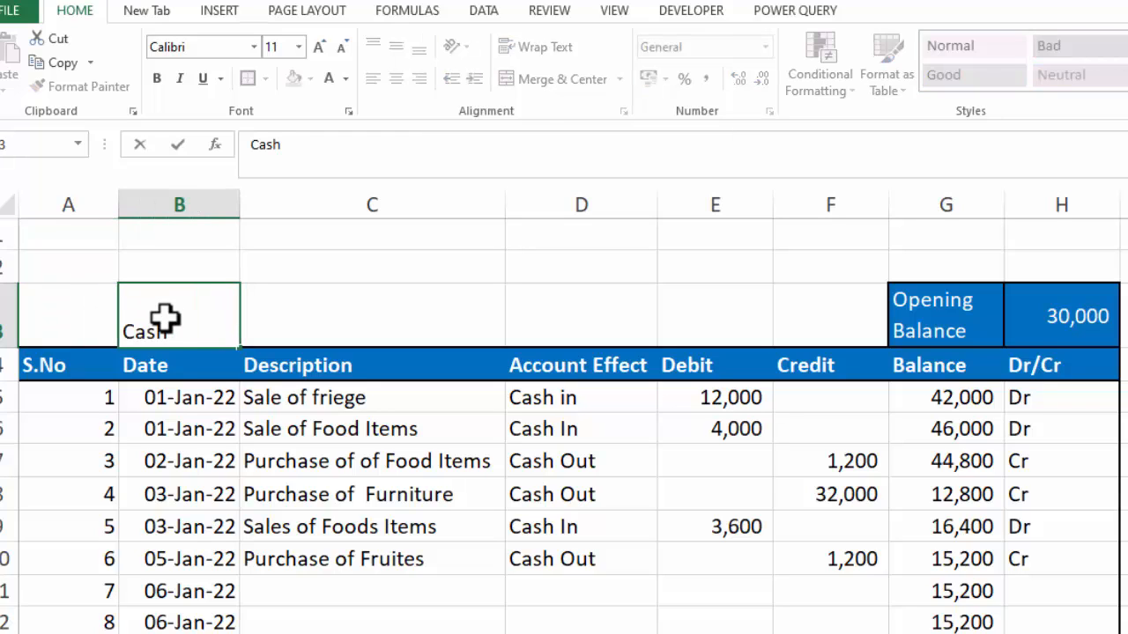
{"action": "type", "text": " flow of"}
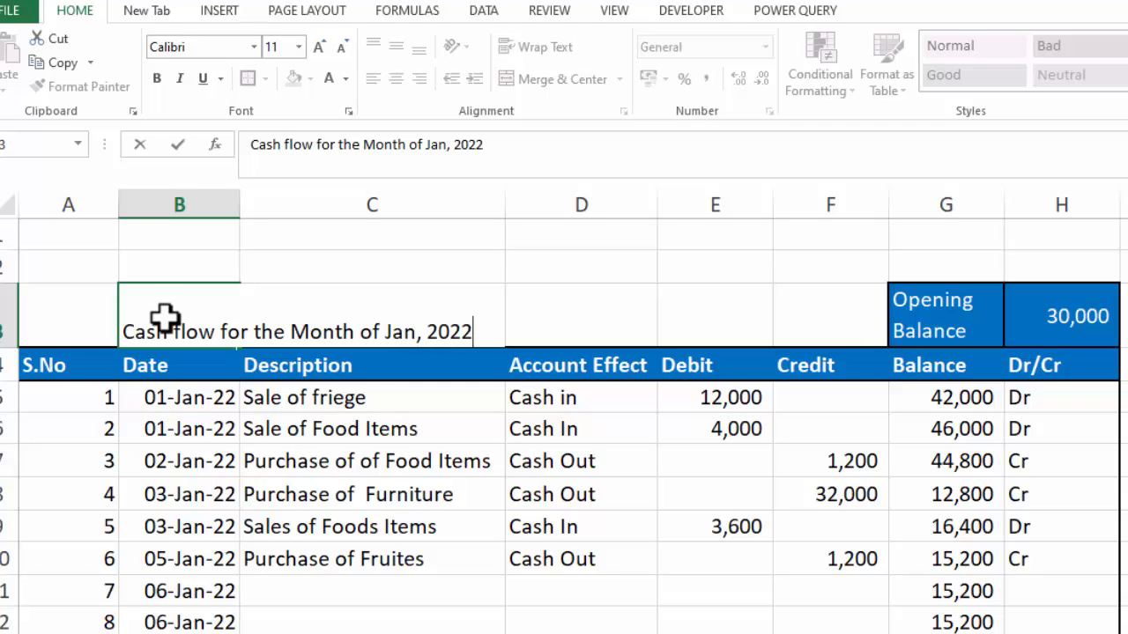
{"action": "left_click", "coordinate": [485, 529]}
{"action": "left_click", "coordinate": [227, 328]}
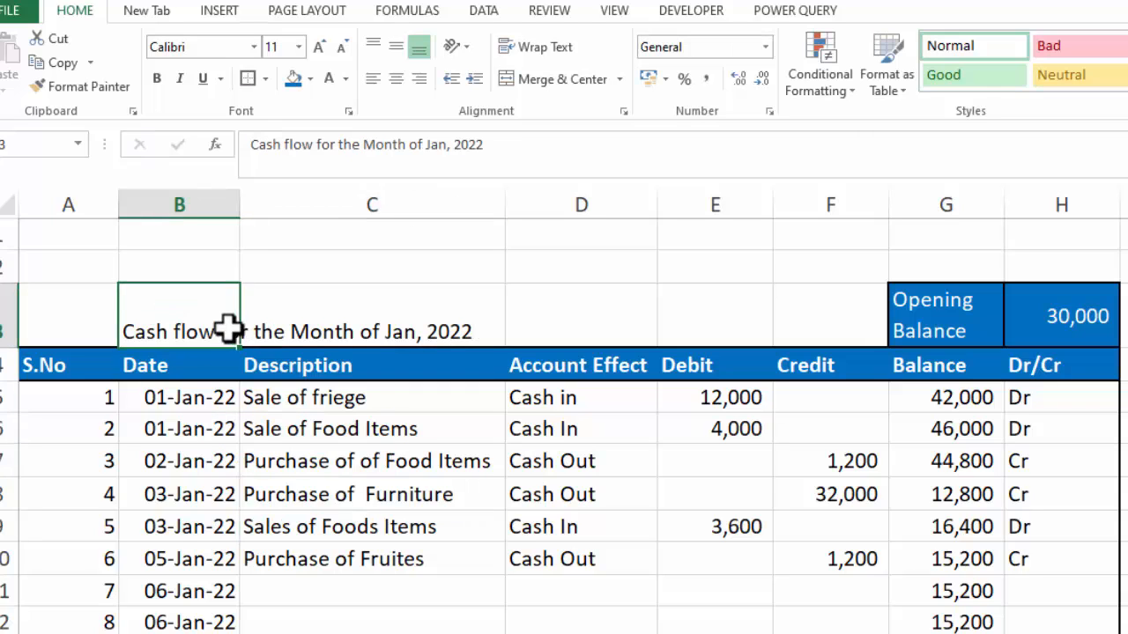
- Align the title in B3:F3 horizontally with Center Across Selection, without merging the cells
{"action": "left_click_drag", "start_coordinate": [138, 328], "coordinate": [789, 315]}
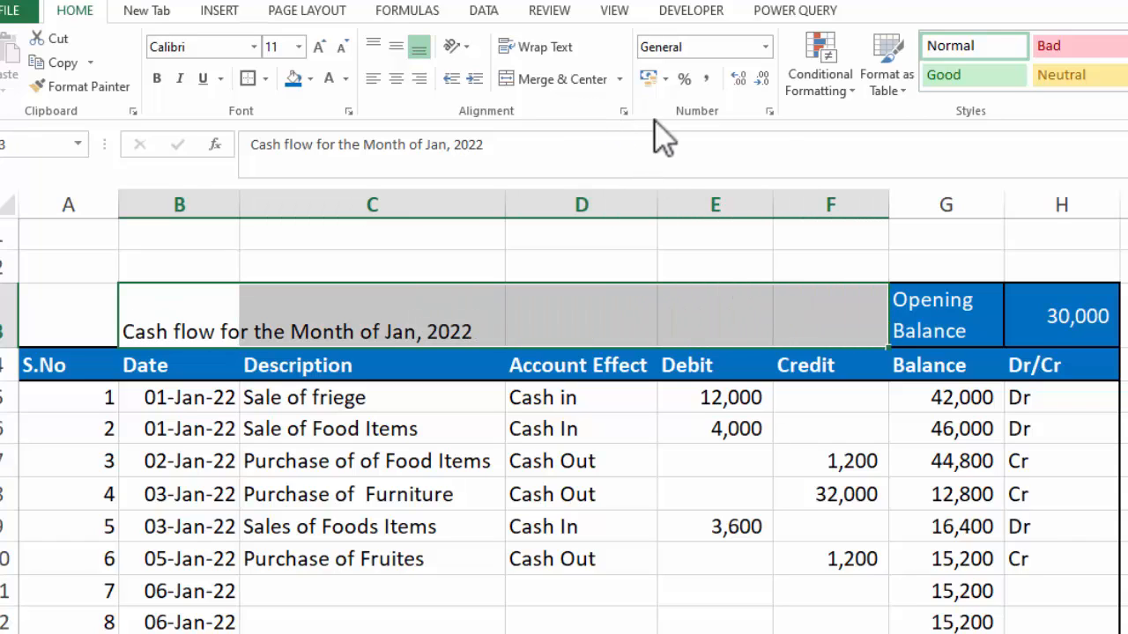
{"action": "left_click", "coordinate": [769, 111]}
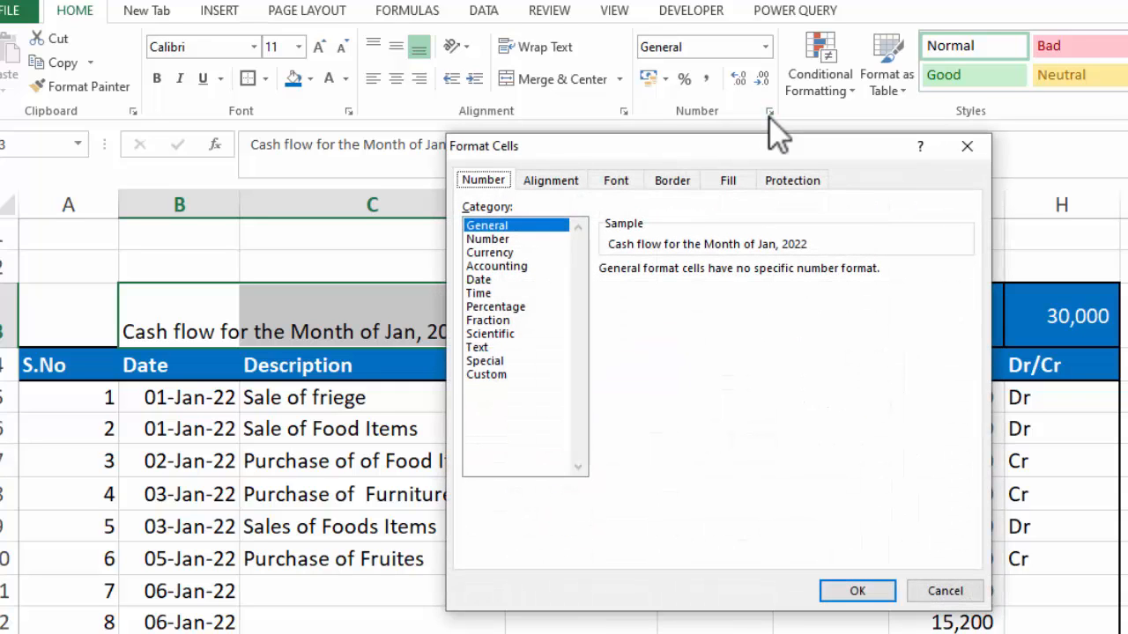
{"action": "left_click", "coordinate": [564, 186]}
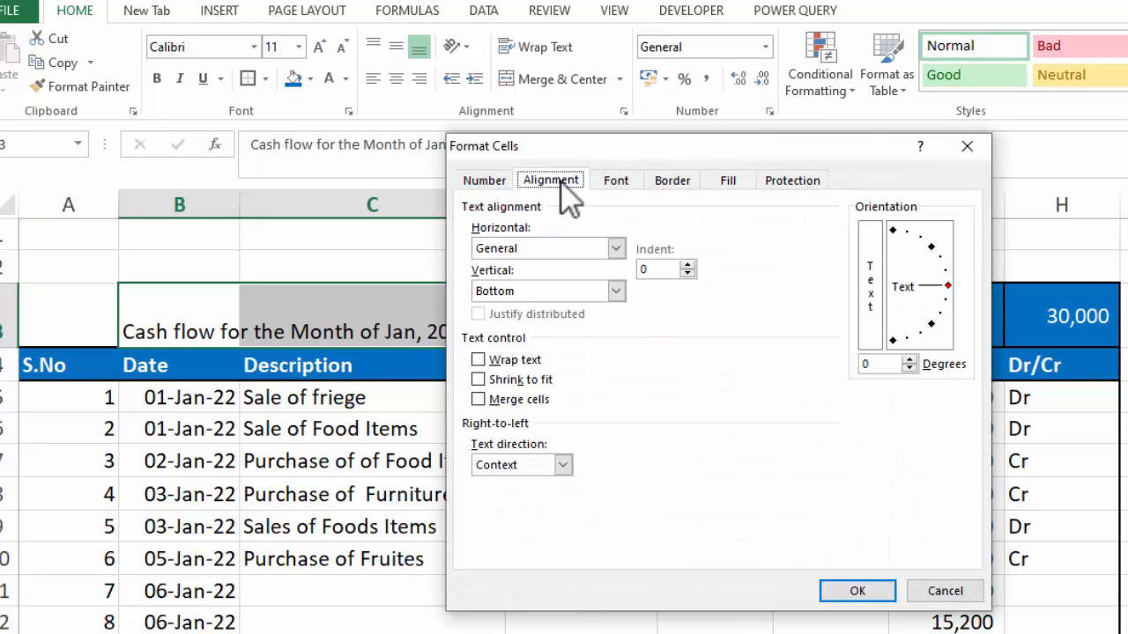
{"action": "left_click", "coordinate": [617, 249]}
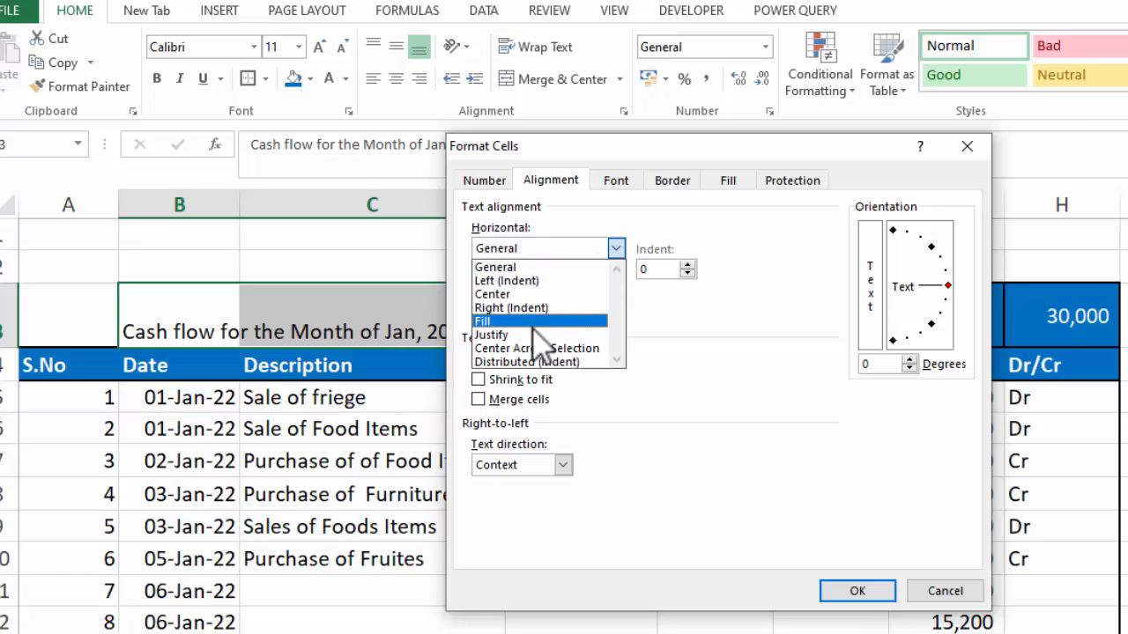
{"action": "left_click", "coordinate": [540, 349]}
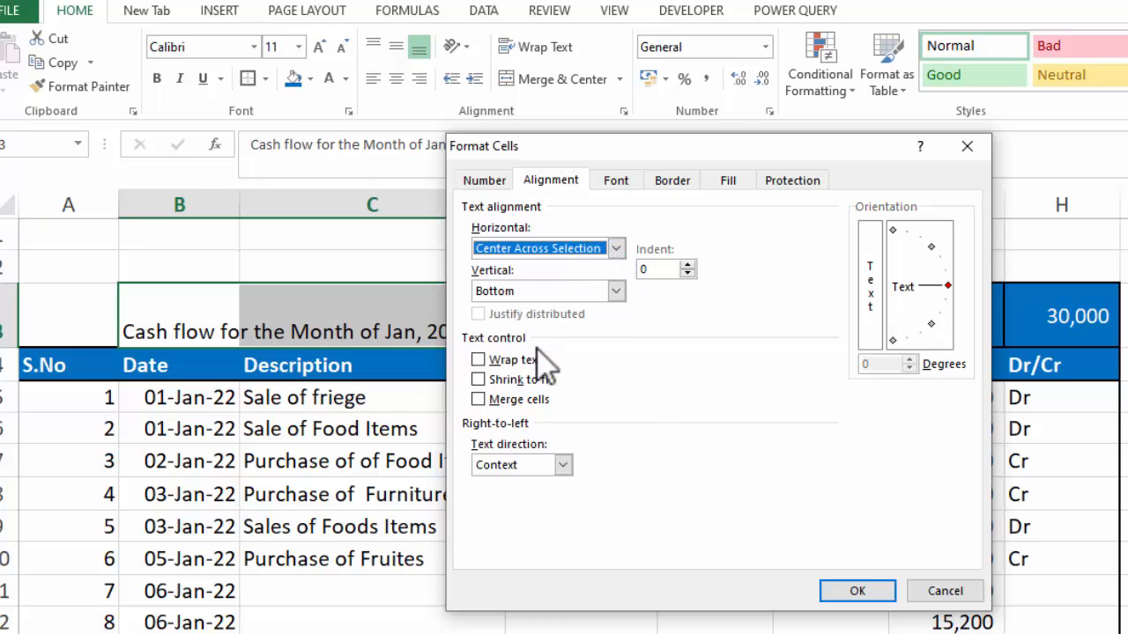
{"action": "left_click", "coordinate": [845, 595]}
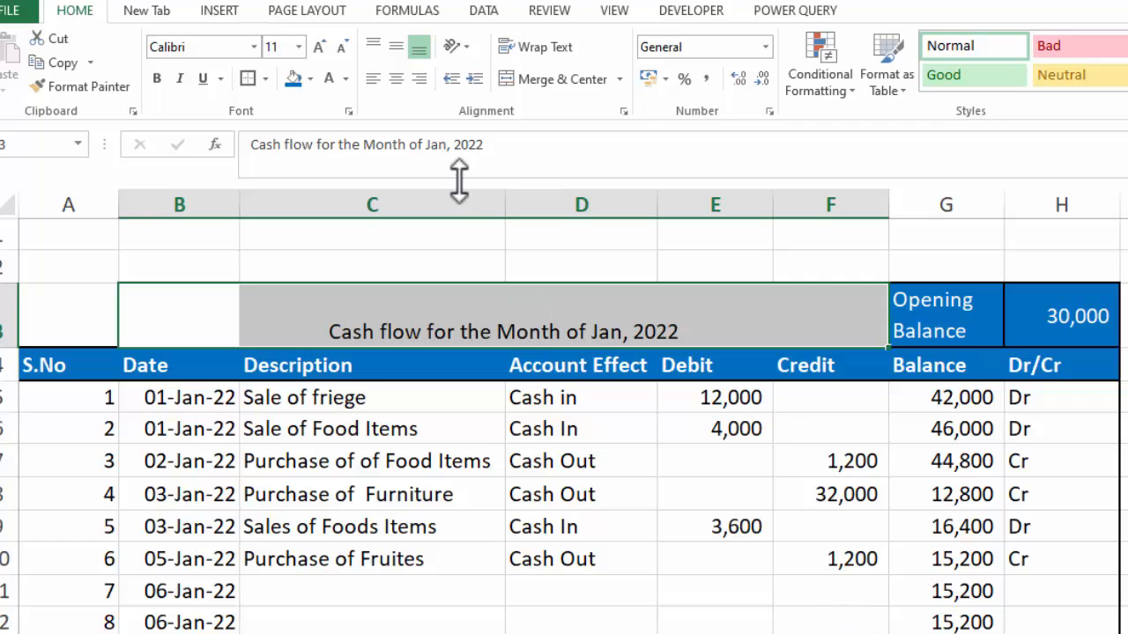
- Set the cash flow title in B3:F3 to font size 18 and bold
{"action": "left_click", "coordinate": [321, 49]}
{"action": "left_click", "coordinate": [321, 49]}
{"action": "left_click", "coordinate": [318, 48]}
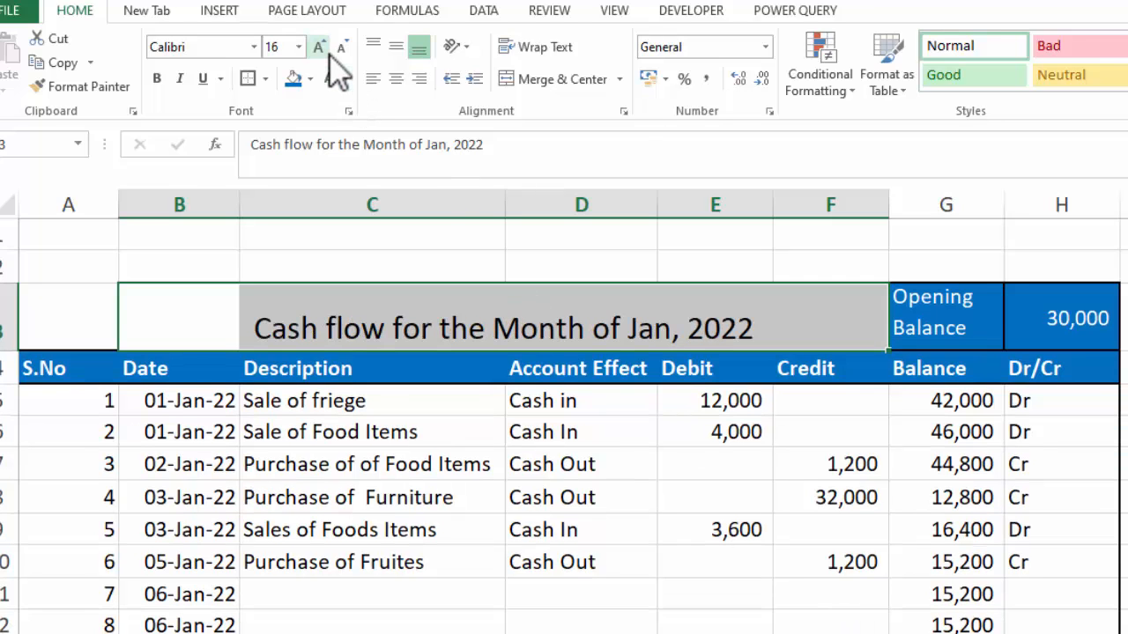
{"action": "left_click", "coordinate": [319, 47]}
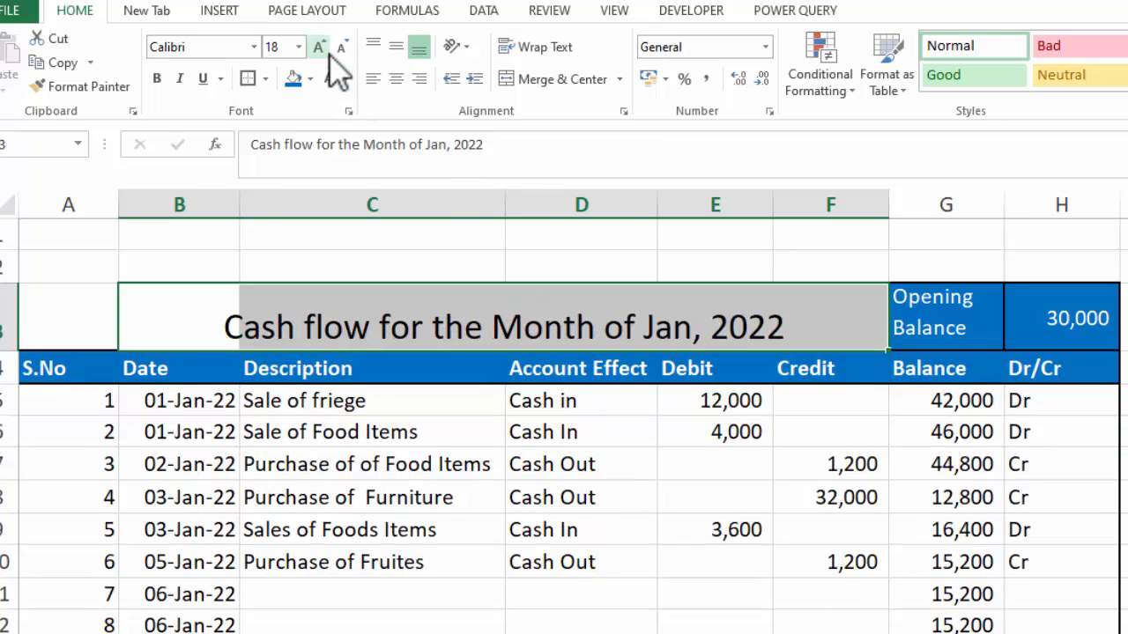
{"action": "left_click", "coordinate": [156, 79]}
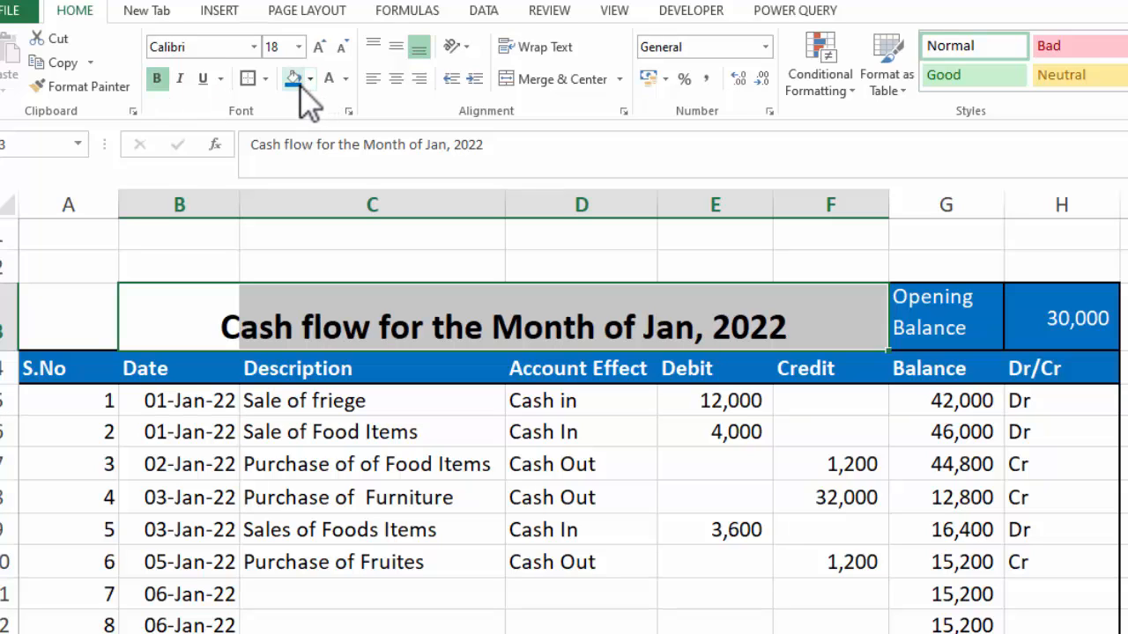
- Fill A3:F3 with the same blue as the header row and make the title text white
{"action": "left_click", "coordinate": [295, 80]}
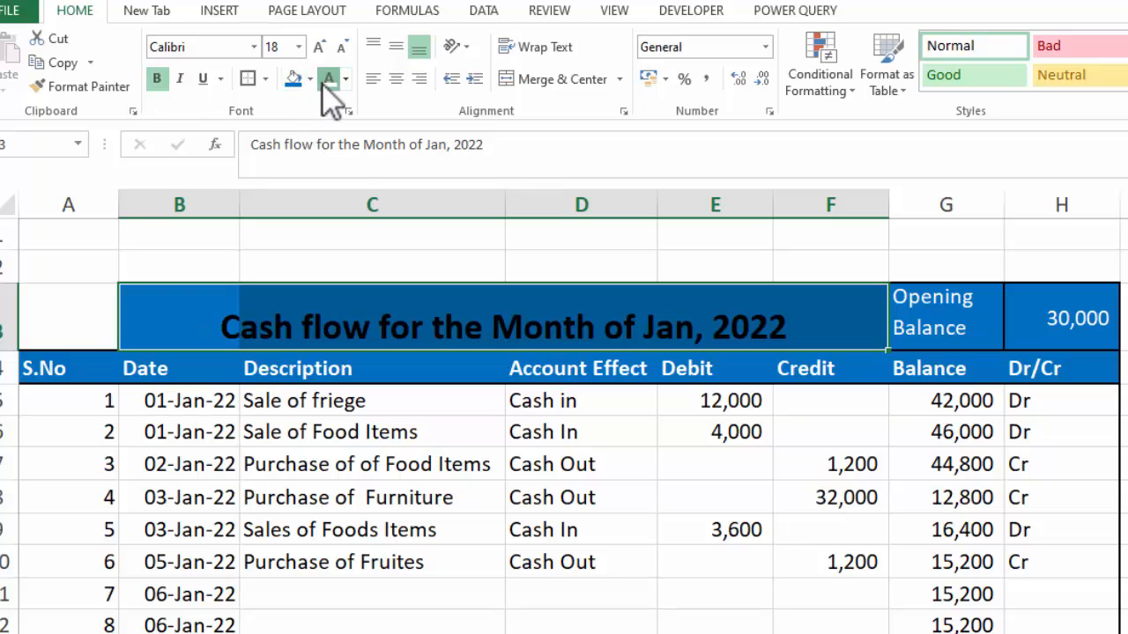
{"action": "left_click", "coordinate": [328, 78]}
{"action": "left_click", "coordinate": [534, 462]}
{"action": "left_click", "coordinate": [64, 317]}
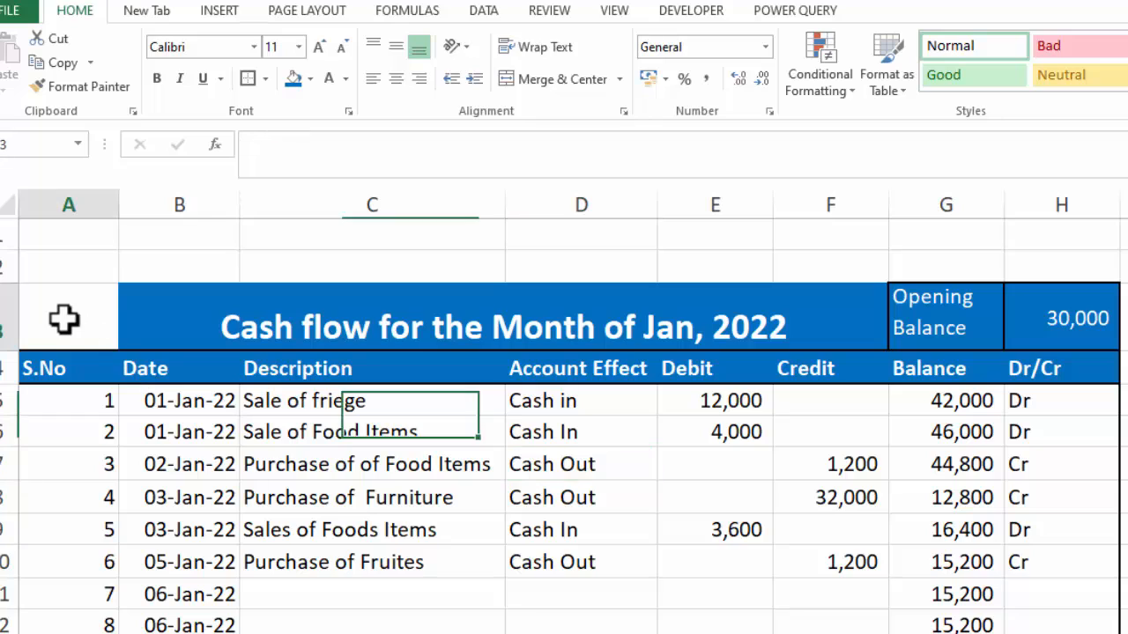
{"action": "left_click", "coordinate": [293, 79]}
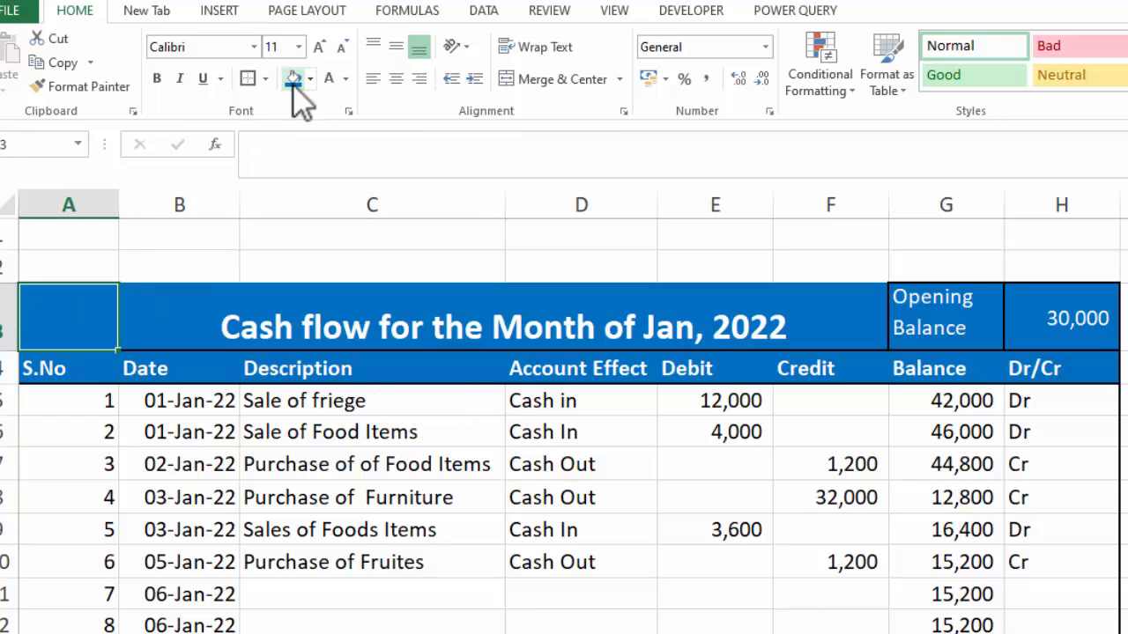
{"action": "left_click", "coordinate": [473, 540]}
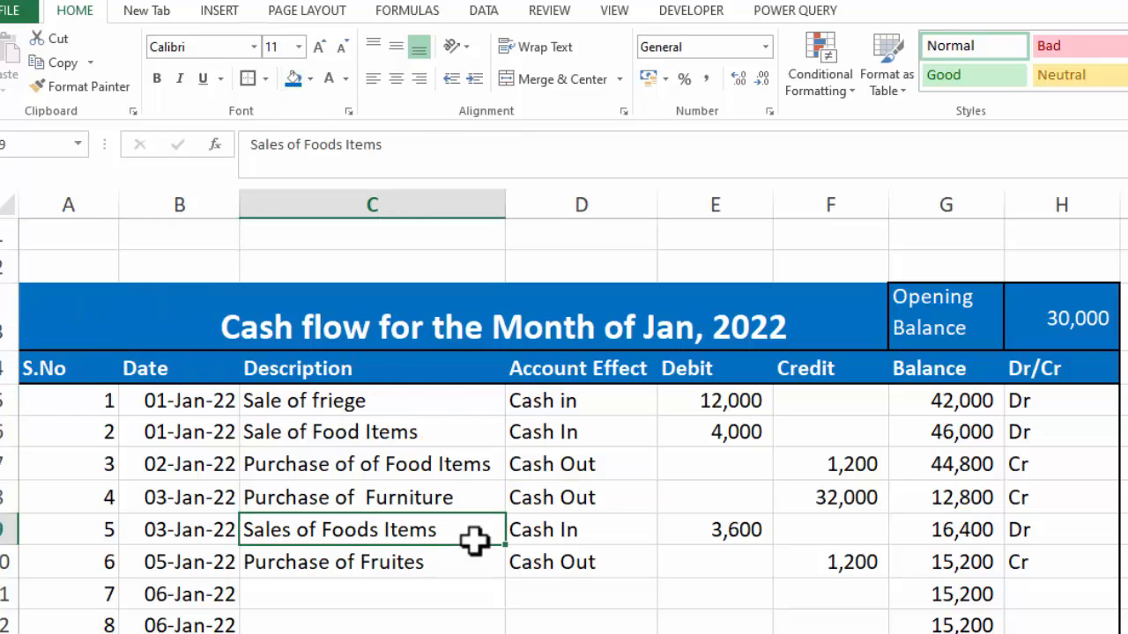
- Slightly reduce the height of row 3 and make the Opening Balance label bold, centred horizontally and vertically
{"action": "mouse_move", "coordinate": [14, 351]}
{"action": "left_mouse_down"}
{"action": "mouse_move", "coordinate": [8, 315]}
{"action": "mouse_move", "coordinate": [7, 331]}
{"action": "left_mouse_up"}
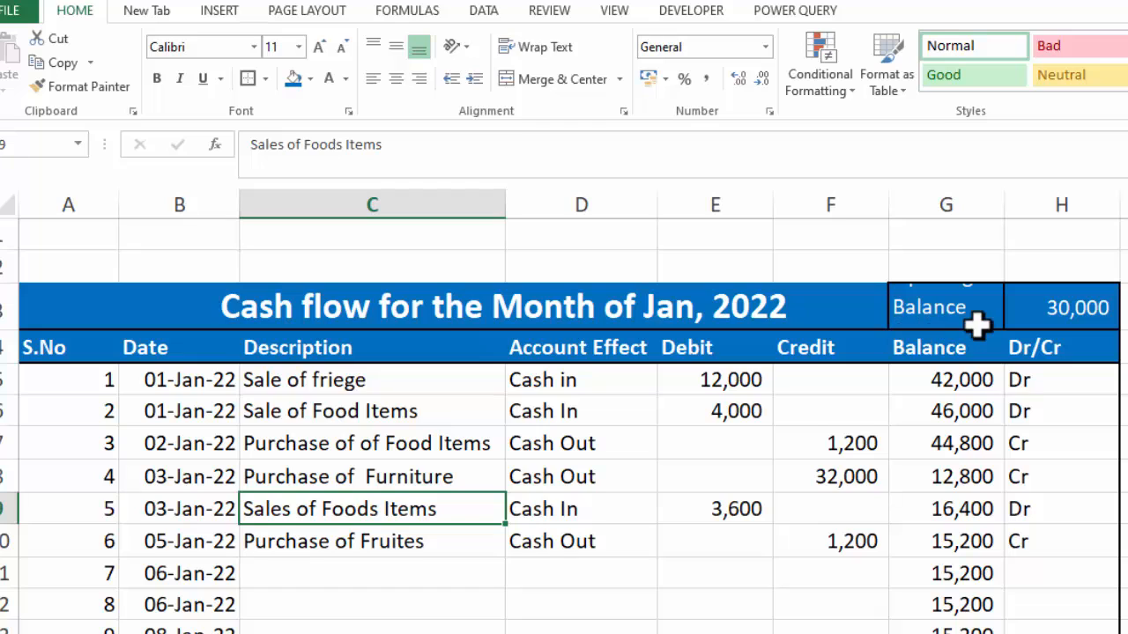
{"action": "left_click_drag", "start_coordinate": [7, 330], "coordinate": [7, 341]}
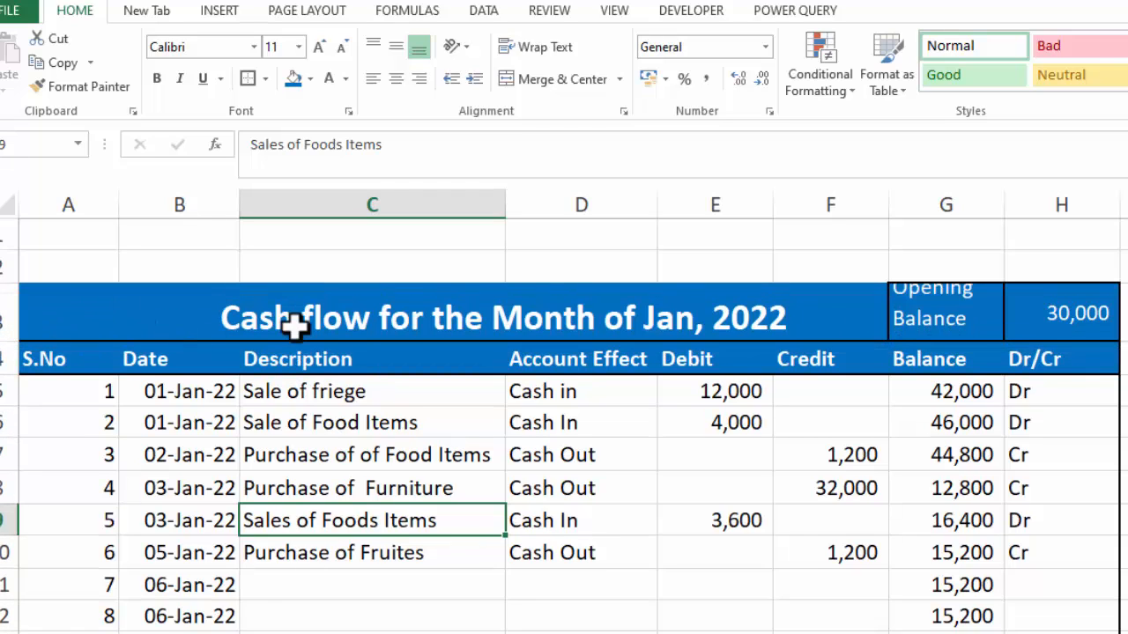
{"action": "left_click", "coordinate": [969, 301]}
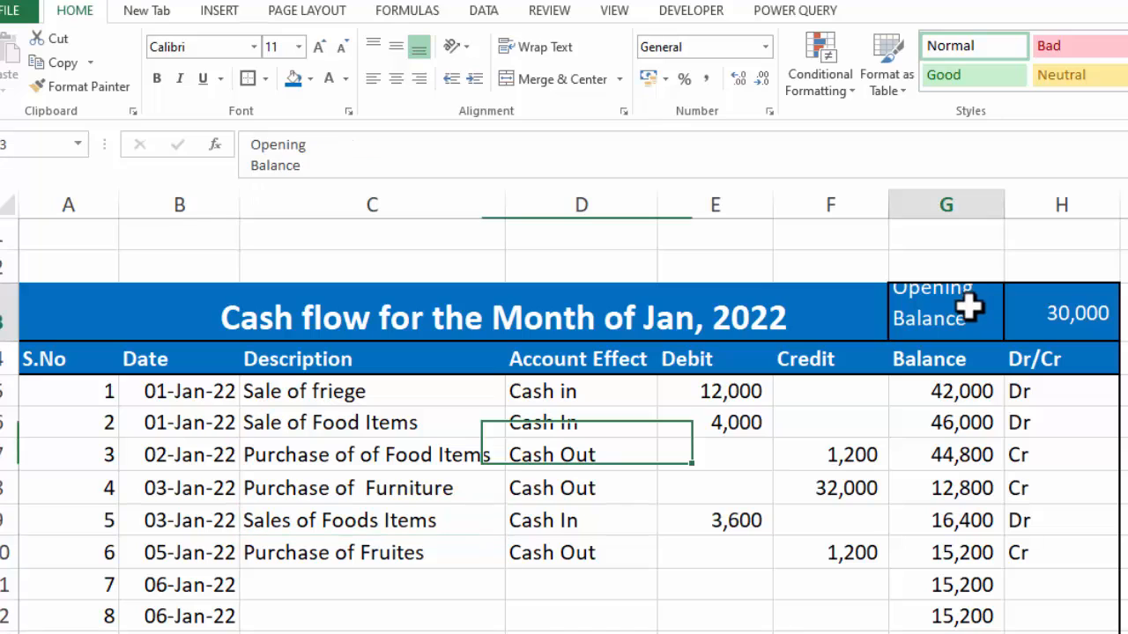
{"action": "left_click", "coordinate": [395, 79]}
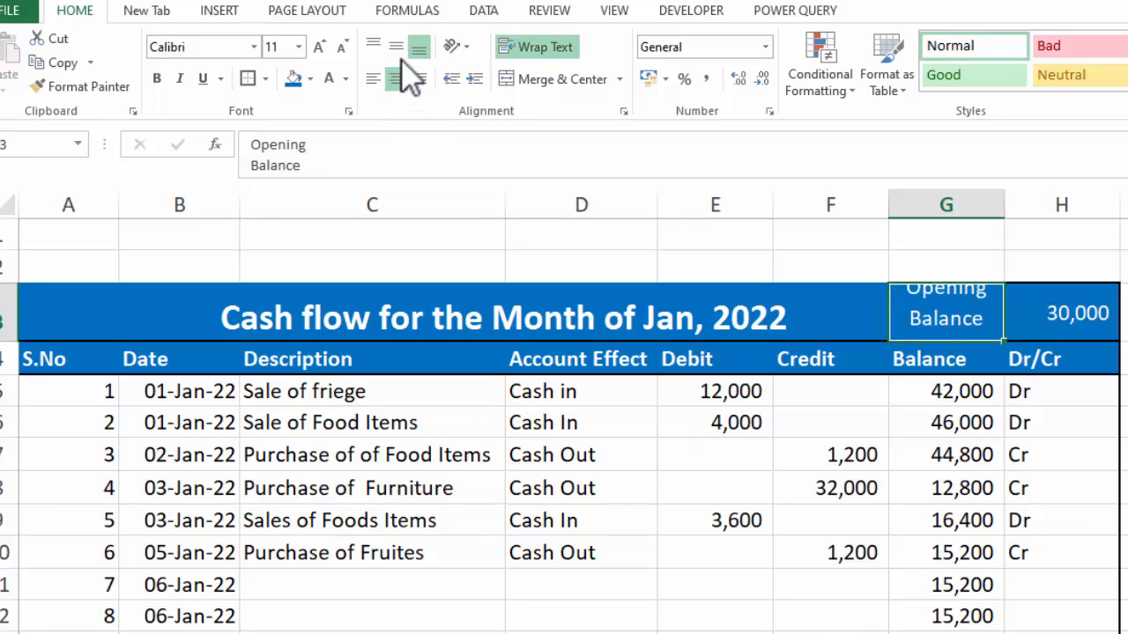
{"action": "left_click", "coordinate": [397, 48]}
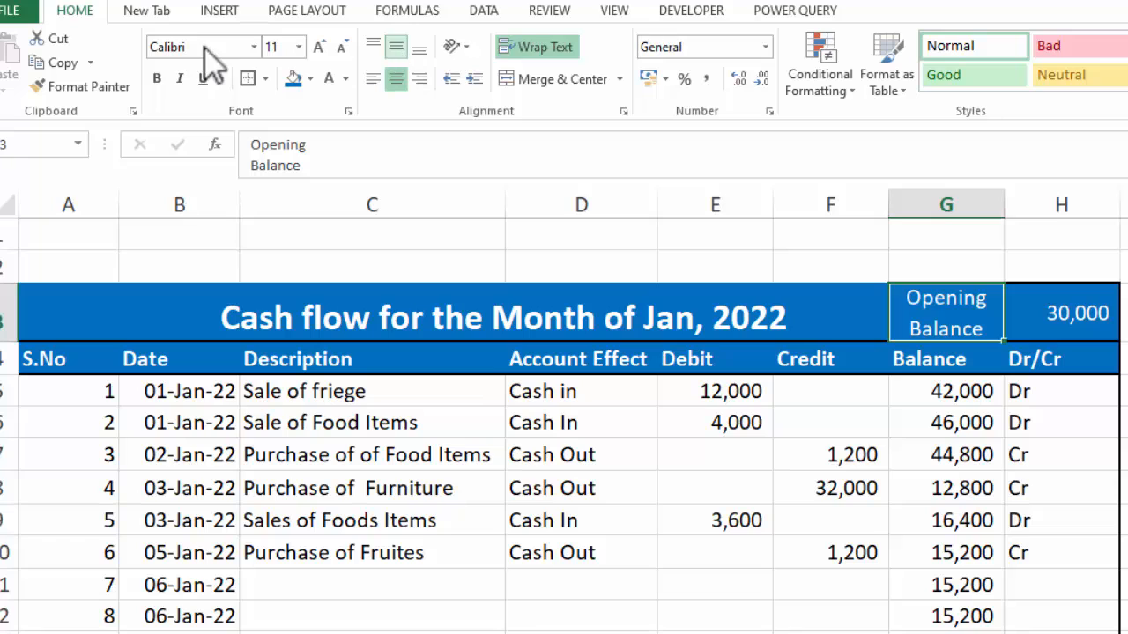
{"action": "left_click", "coordinate": [157, 78]}
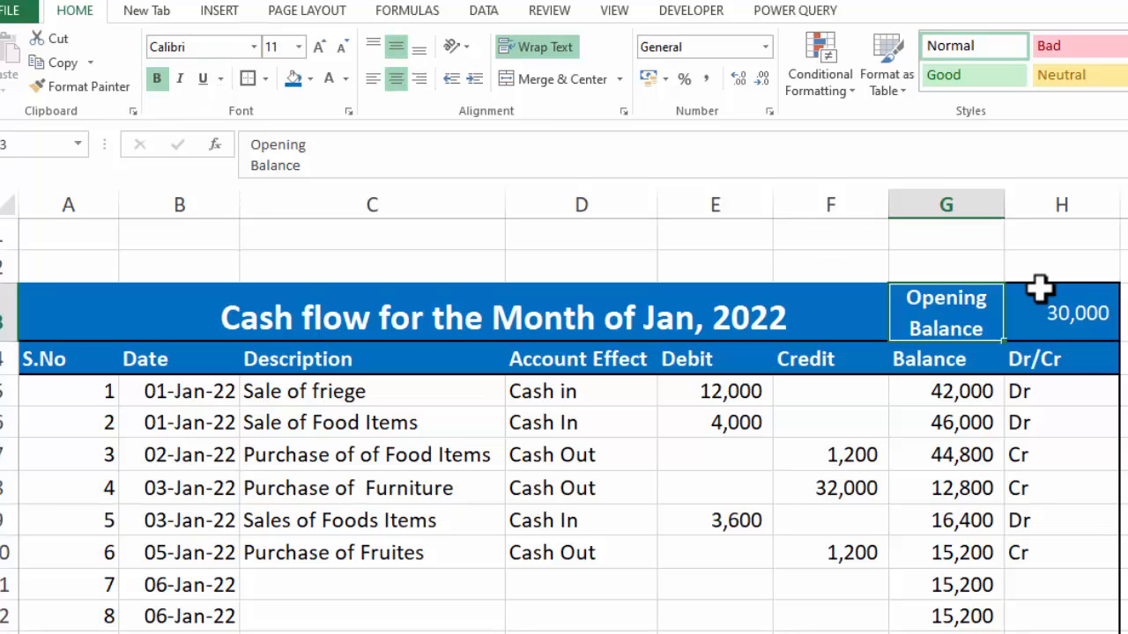
{"action": "left_click", "coordinate": [1058, 536]}
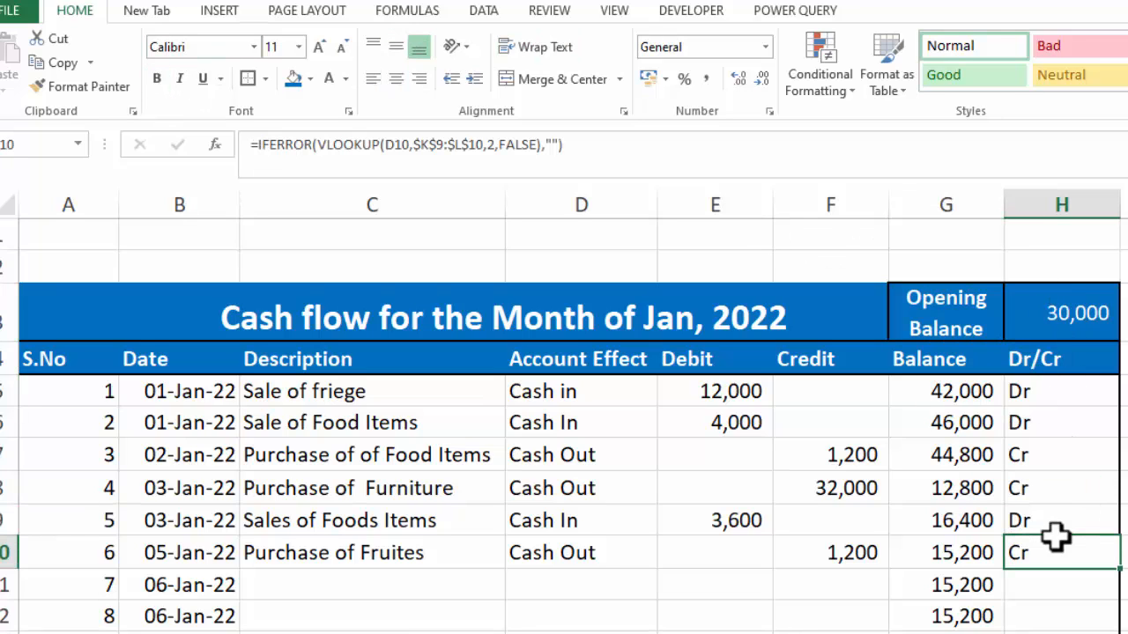
- Remove all borders from the title row A3:H3
{"action": "left_click_drag", "start_coordinate": [111, 312], "coordinate": [1044, 333]}
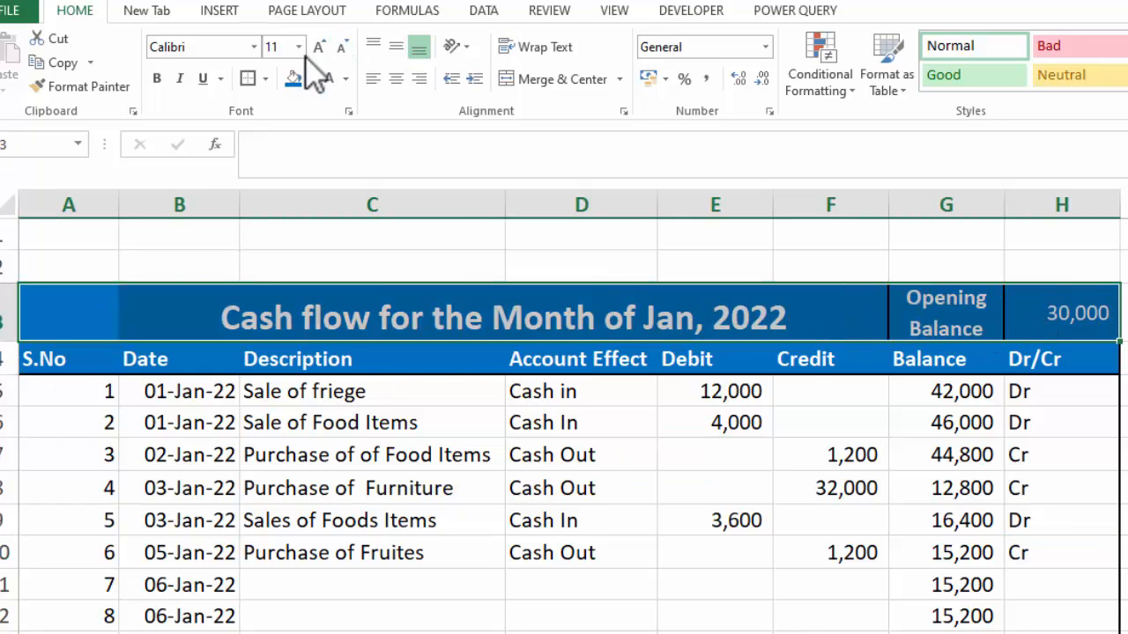
{"action": "left_click", "coordinate": [264, 79]}
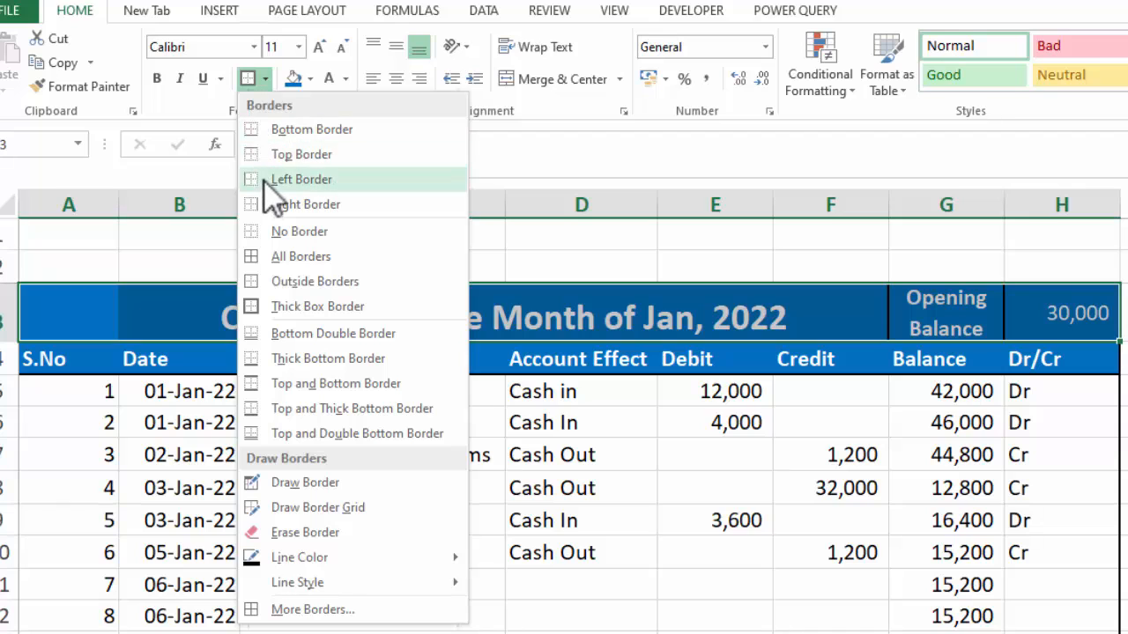
{"action": "left_click", "coordinate": [271, 230]}
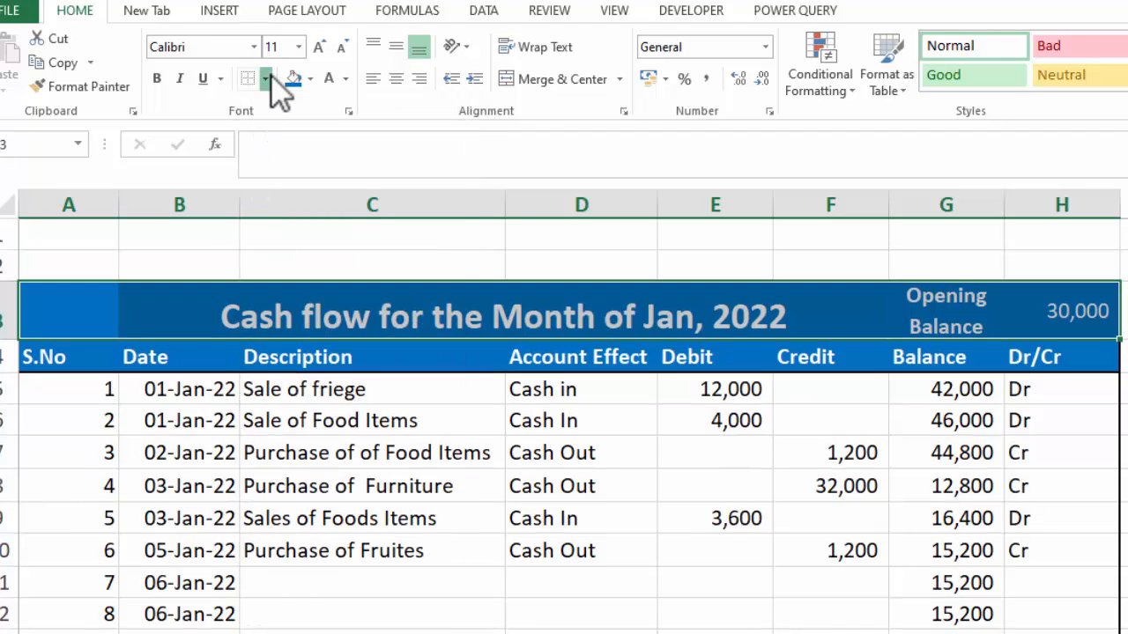
- Apply a thick box border around the title row A3:H3 and all borders to the ledger table A4:H17
{"action": "left_click", "coordinate": [266, 79]}
{"action": "left_click", "coordinate": [273, 298]}
{"action": "left_click", "coordinate": [691, 527]}
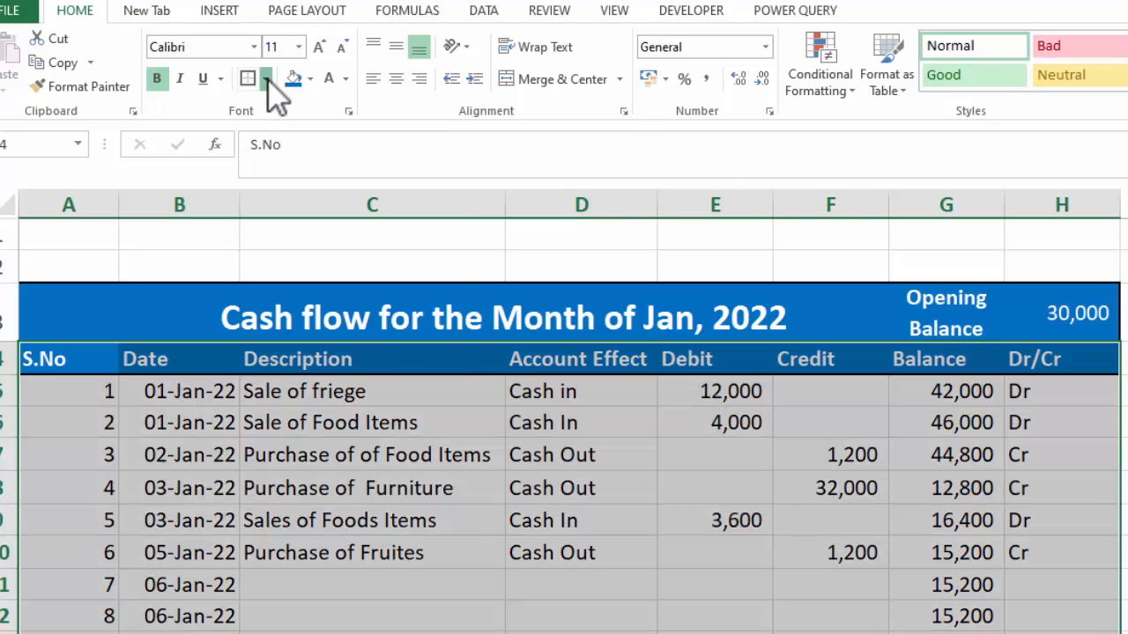
{"action": "left_click", "coordinate": [267, 79]}
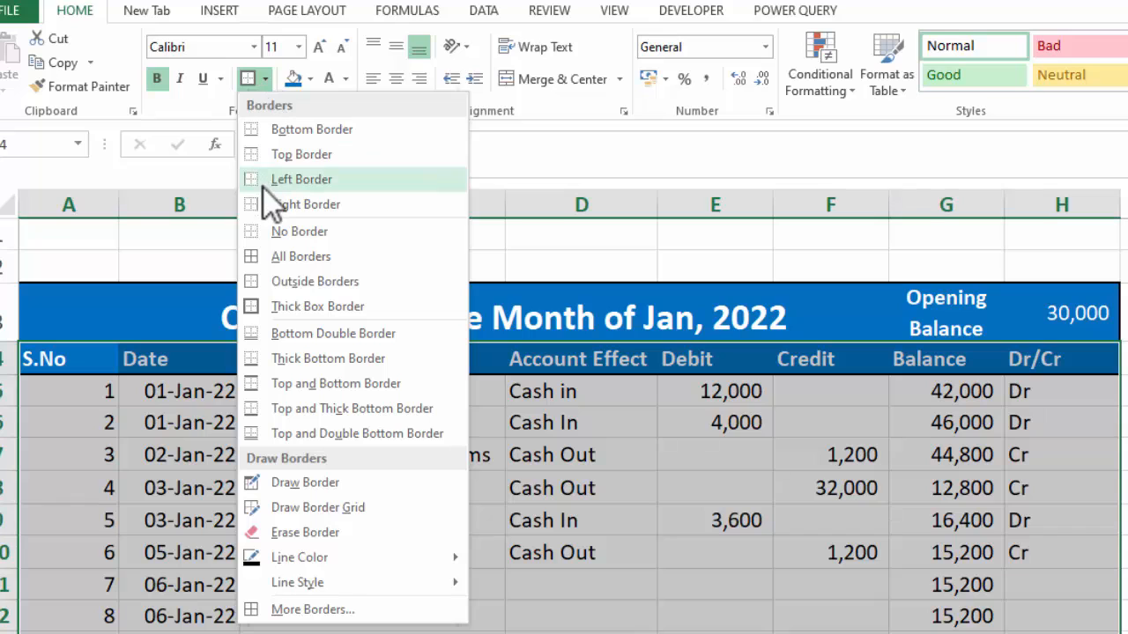
{"action": "left_click", "coordinate": [264, 256]}
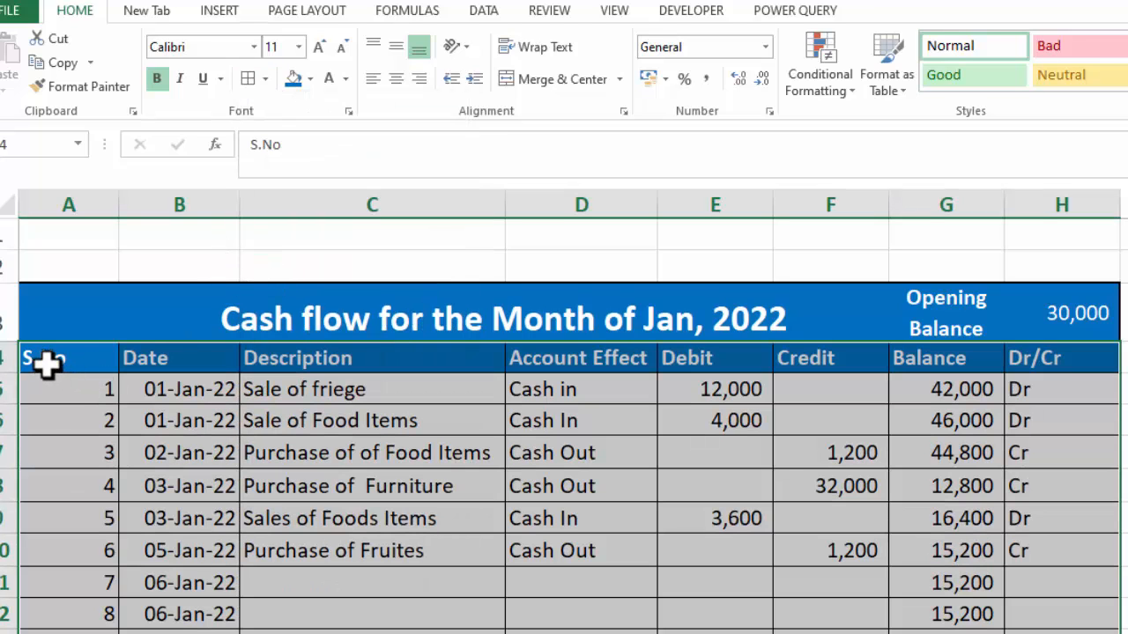
- Fill the header row A4:H4 with standard light blue and increase its font size by one step
{"action": "left_click_drag", "start_coordinate": [45, 359], "coordinate": [1022, 361]}
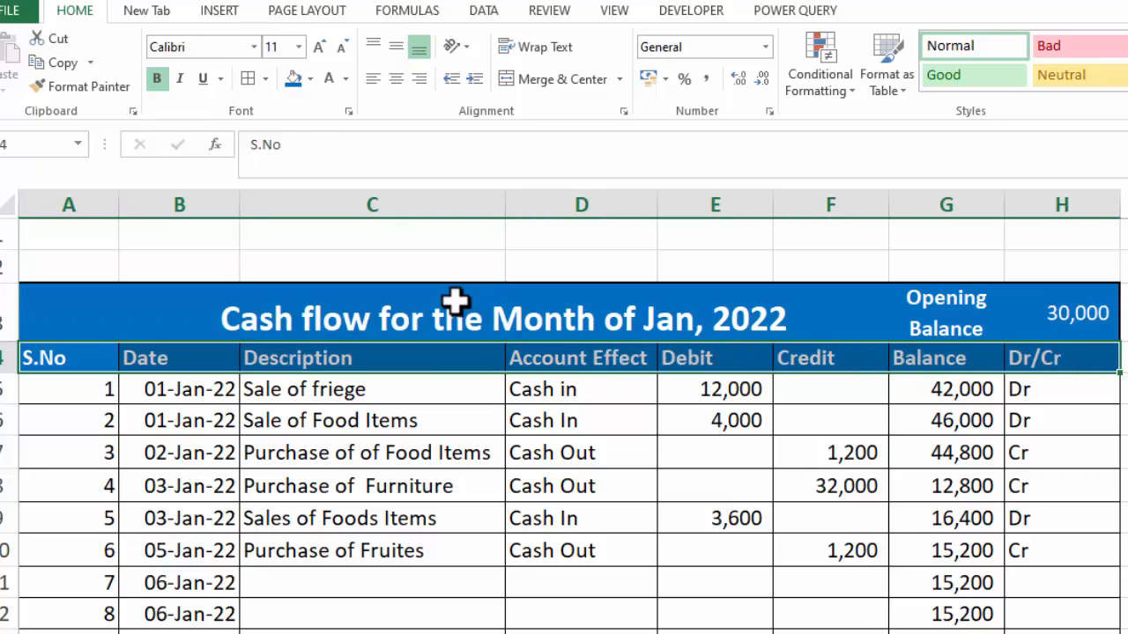
{"action": "left_click", "coordinate": [310, 78]}
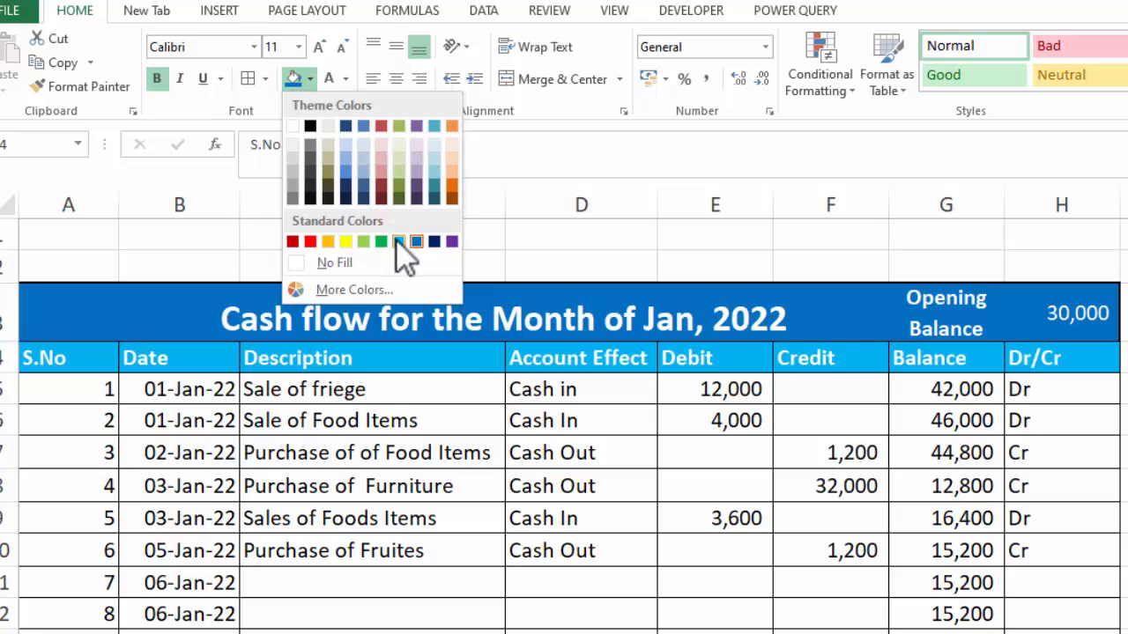
{"action": "left_click", "coordinate": [397, 241]}
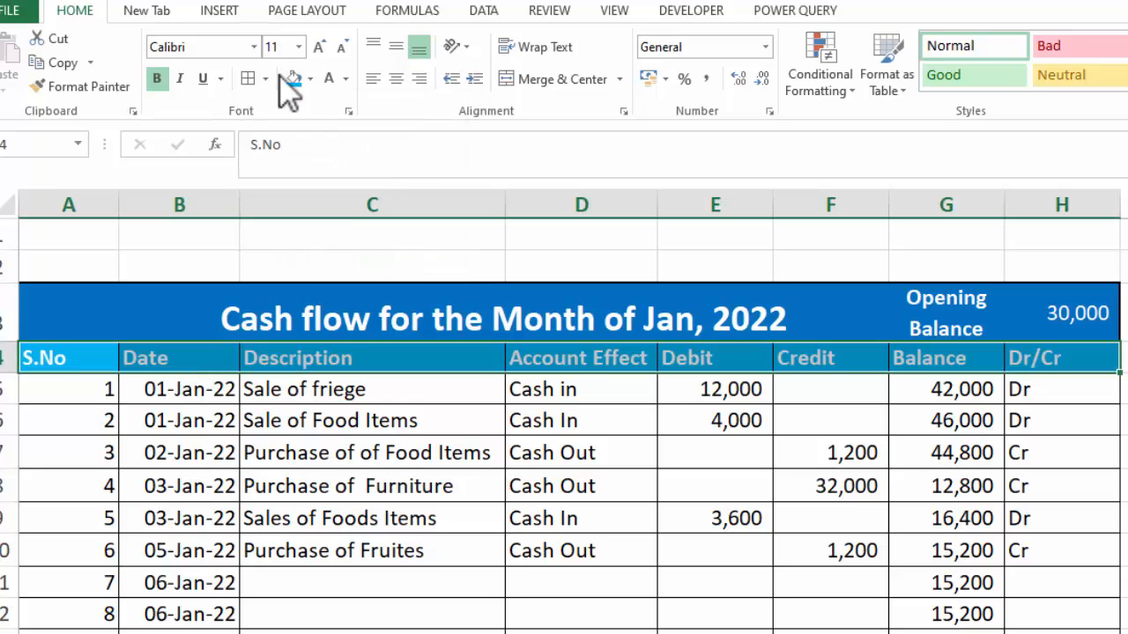
{"action": "left_click", "coordinate": [320, 47]}
{"action": "left_click", "coordinate": [449, 480]}
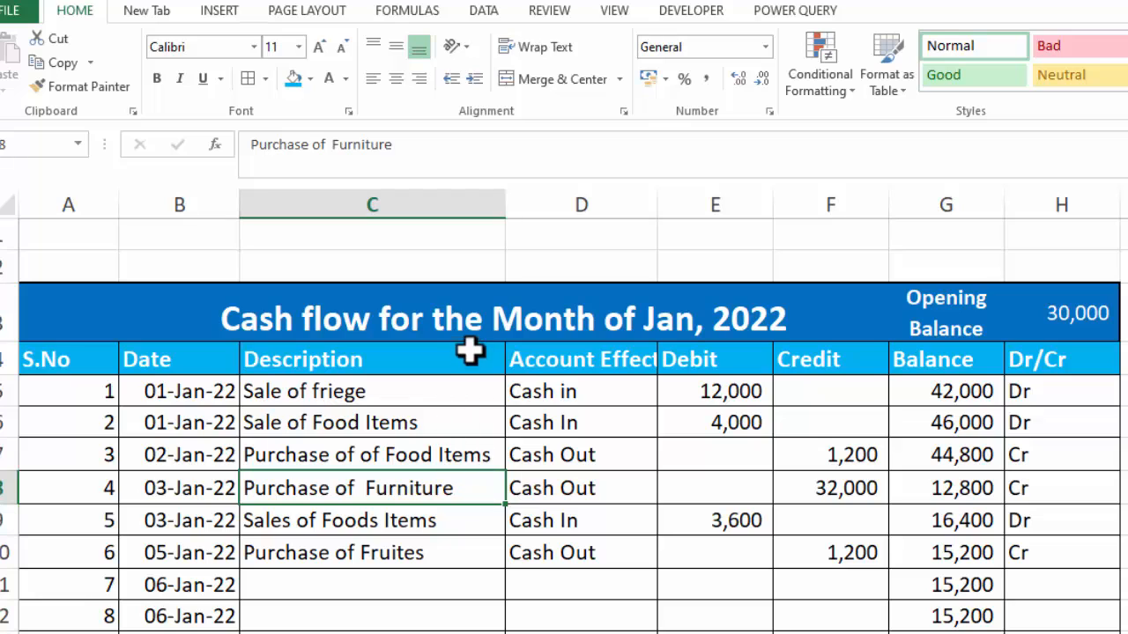
- Align the cash flow title in B3:F3 to the vertical middle and underline it
{"action": "key", "text": "Up"}
{"action": "left_click", "coordinate": [466, 324]}
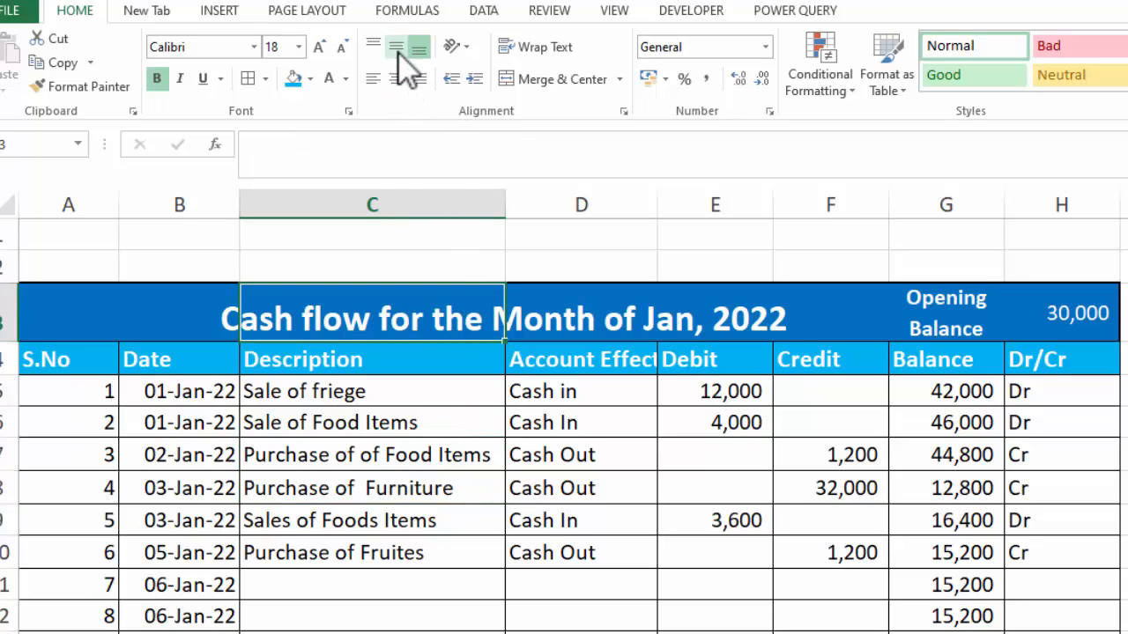
{"action": "left_click_drag", "start_coordinate": [123, 300], "coordinate": [775, 291]}
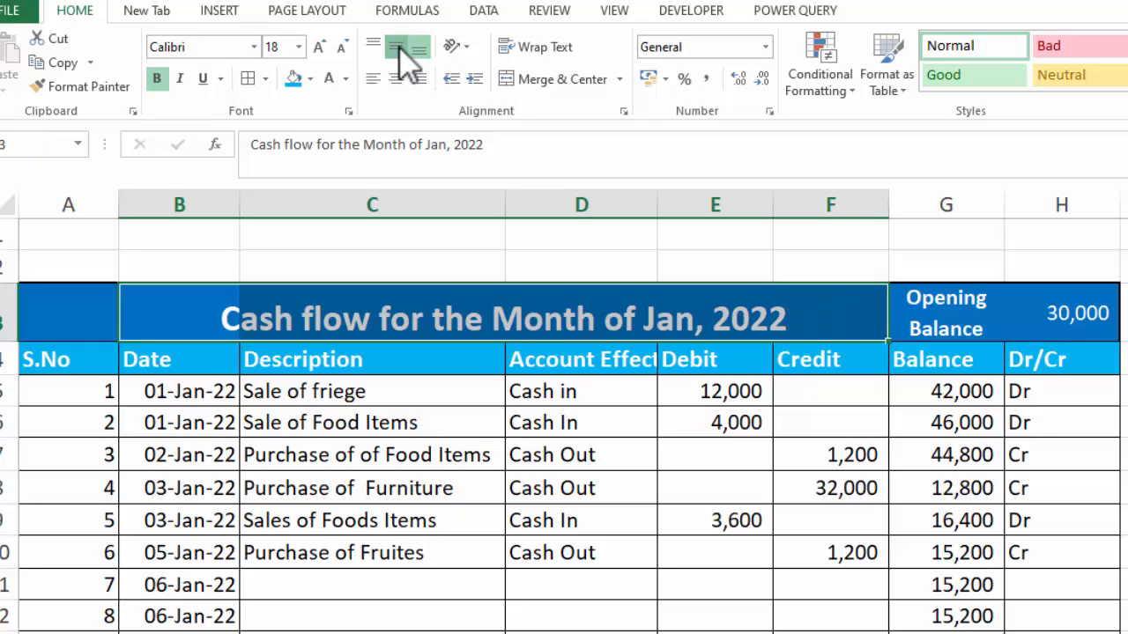
{"action": "left_click", "coordinate": [396, 48]}
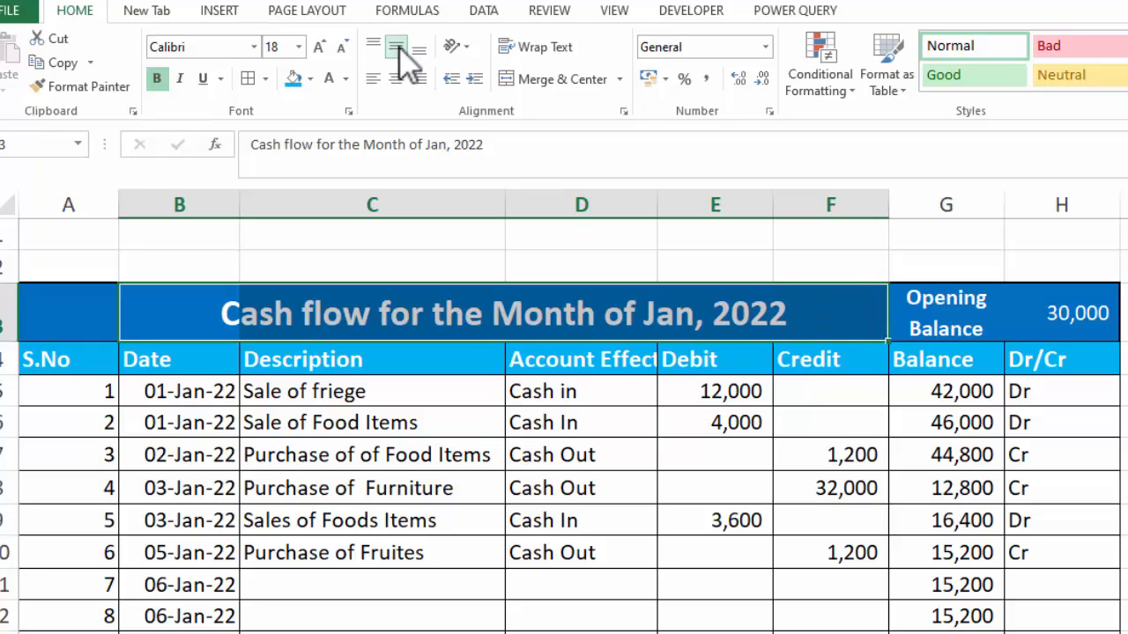
{"action": "left_click", "coordinate": [203, 81]}
{"action": "left_click", "coordinate": [204, 83]}
{"action": "left_click", "coordinate": [203, 85]}
{"action": "left_click", "coordinate": [466, 489]}
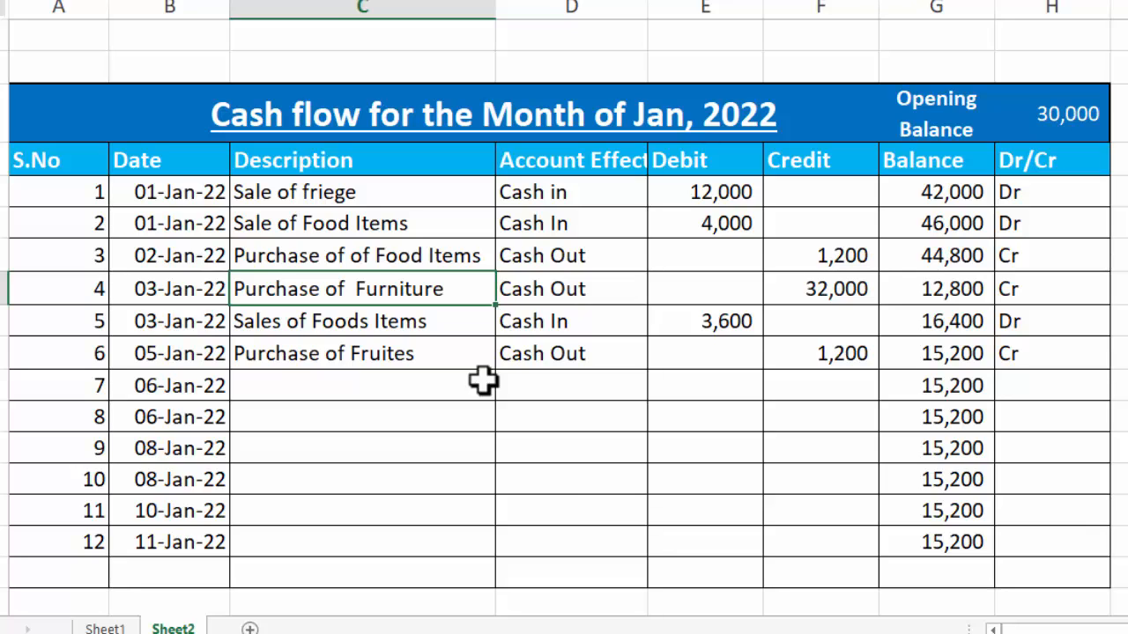
- Total the Debit column in E17 with =SUM(E5:E16) and fill the formula across to the Credit and Balance columns, F17:G17
{"action": "left_click", "coordinate": [690, 565]}
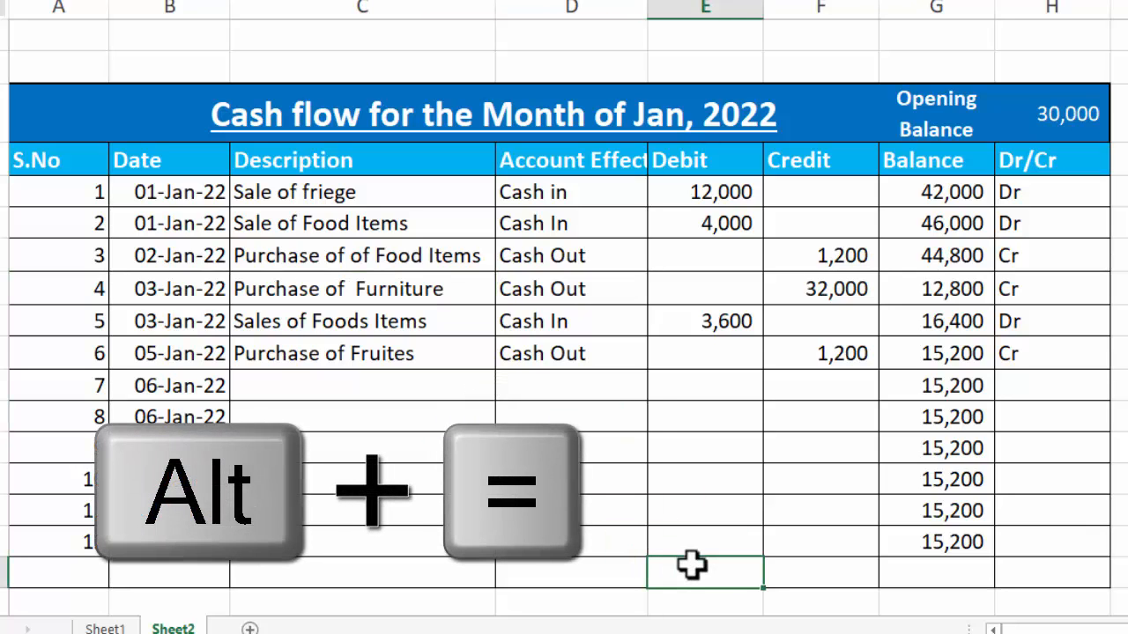
{"action": "key", "text": "alt+equal"}
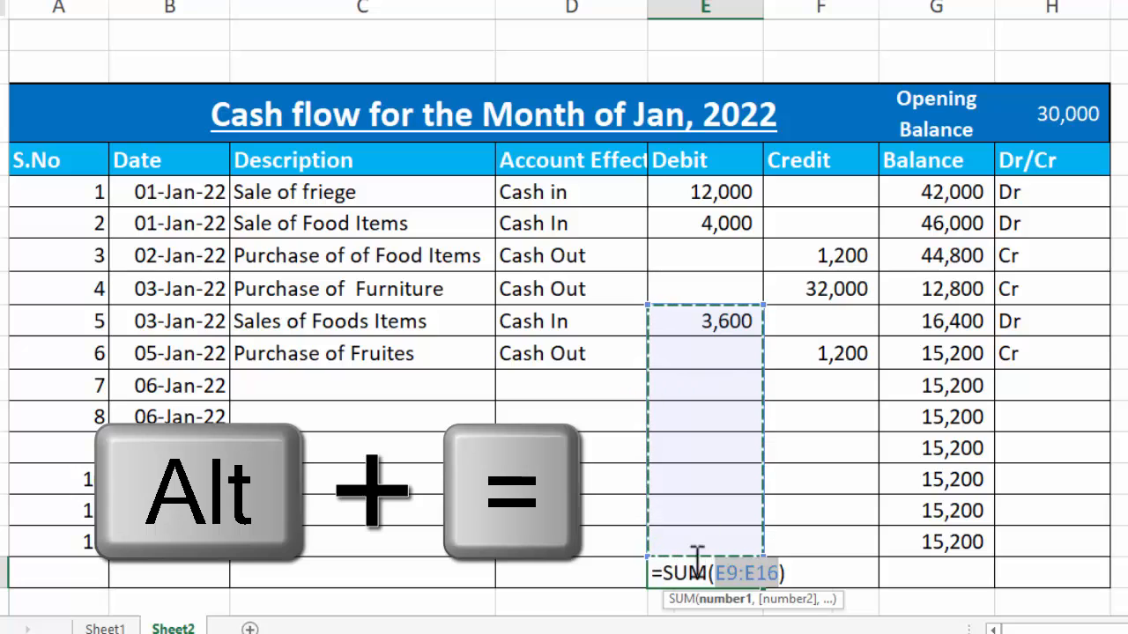
{"action": "left_click_drag", "start_coordinate": [763, 304], "coordinate": [763, 179]}
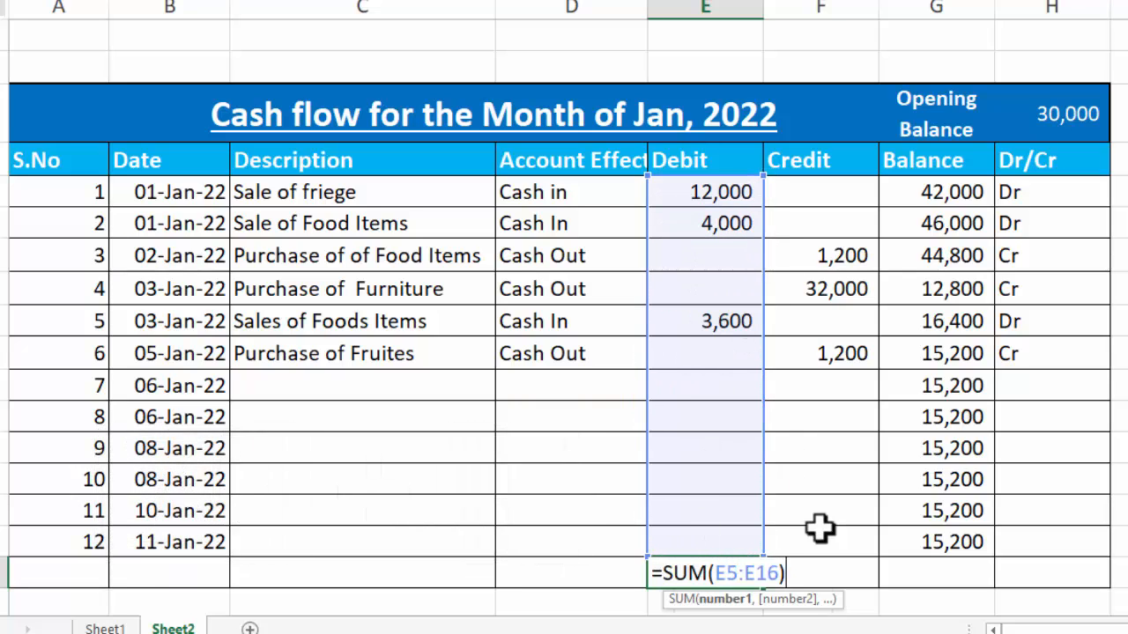
{"action": "key", "text": "Return"}
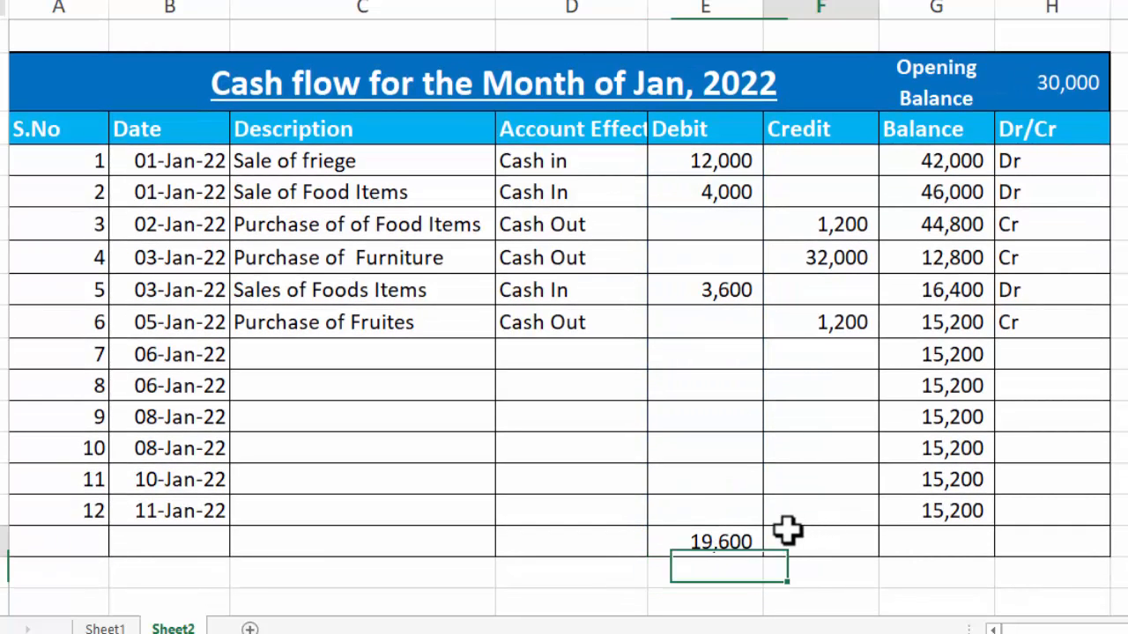
{"action": "left_click", "coordinate": [786, 529]}
{"action": "left_click", "coordinate": [720, 539]}
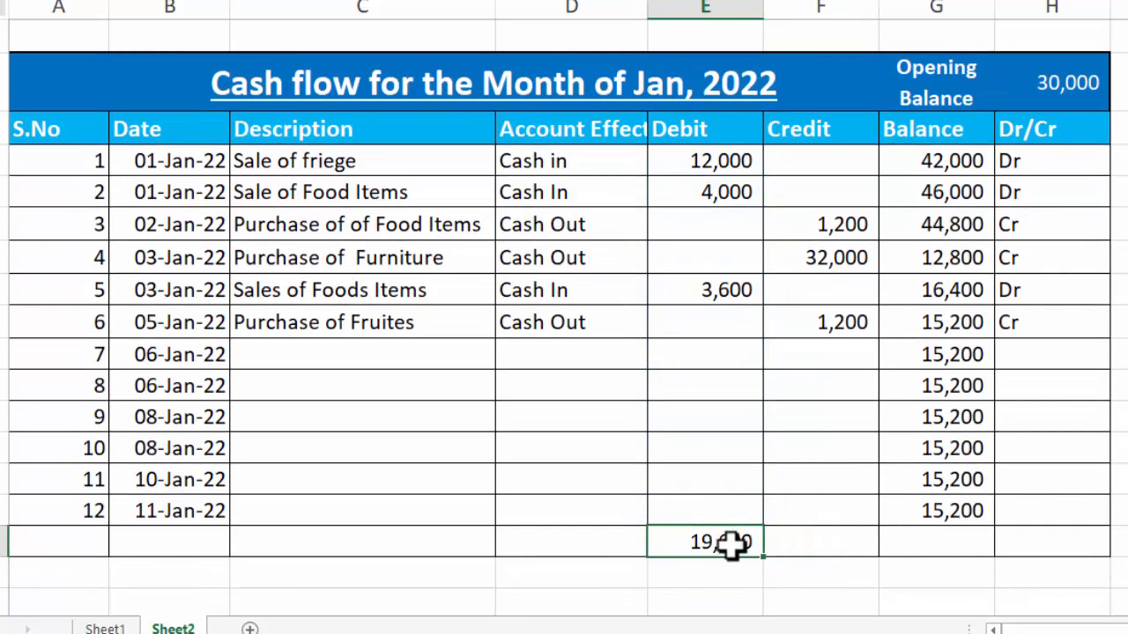
{"action": "left_click_drag", "start_coordinate": [763, 557], "coordinate": [970, 548]}
{"action": "left_click", "coordinate": [1126, 542]}
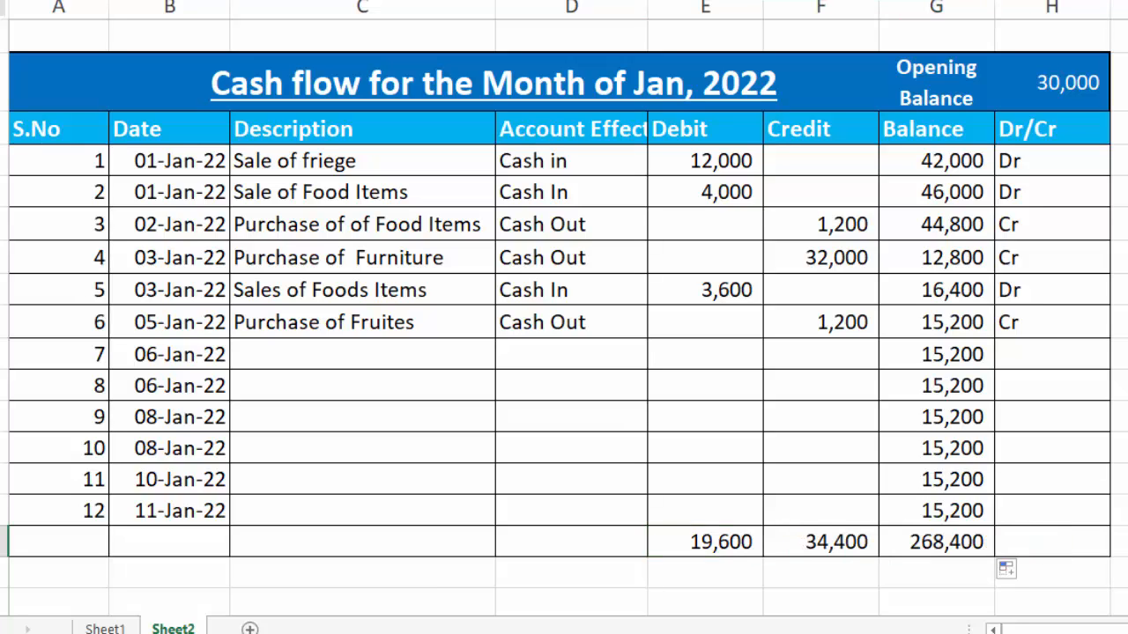
- Merge and centre C17:D17 in the totals row and enter the label "Available Balance"
{"action": "left_click", "coordinate": [370, 538]}
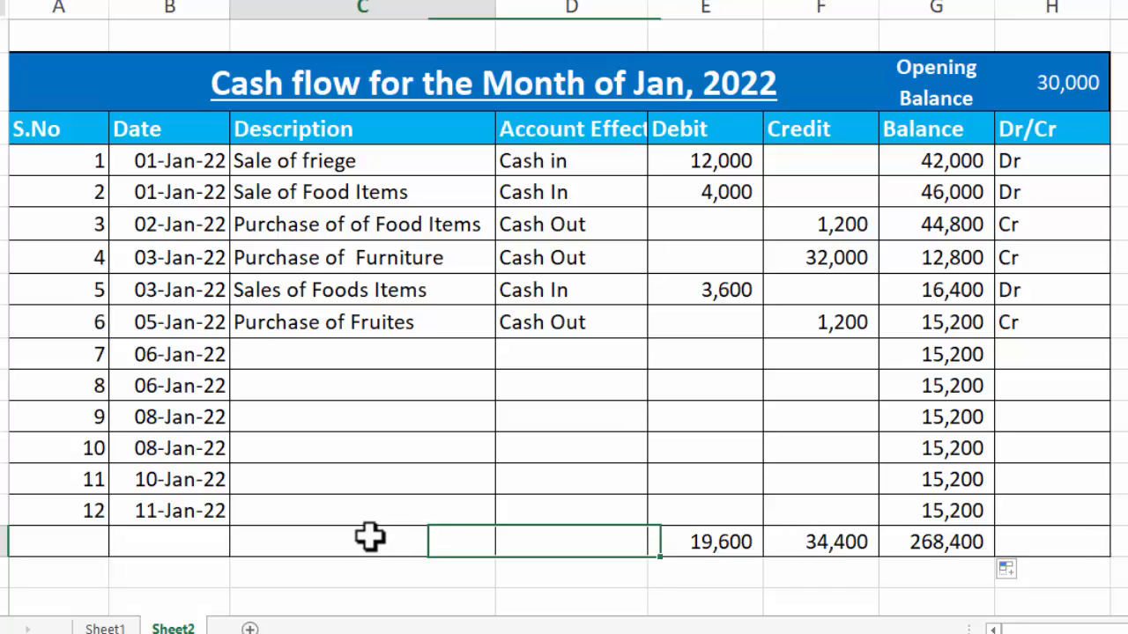
{"action": "left_click_drag", "start_coordinate": [370, 537], "coordinate": [516, 531]}
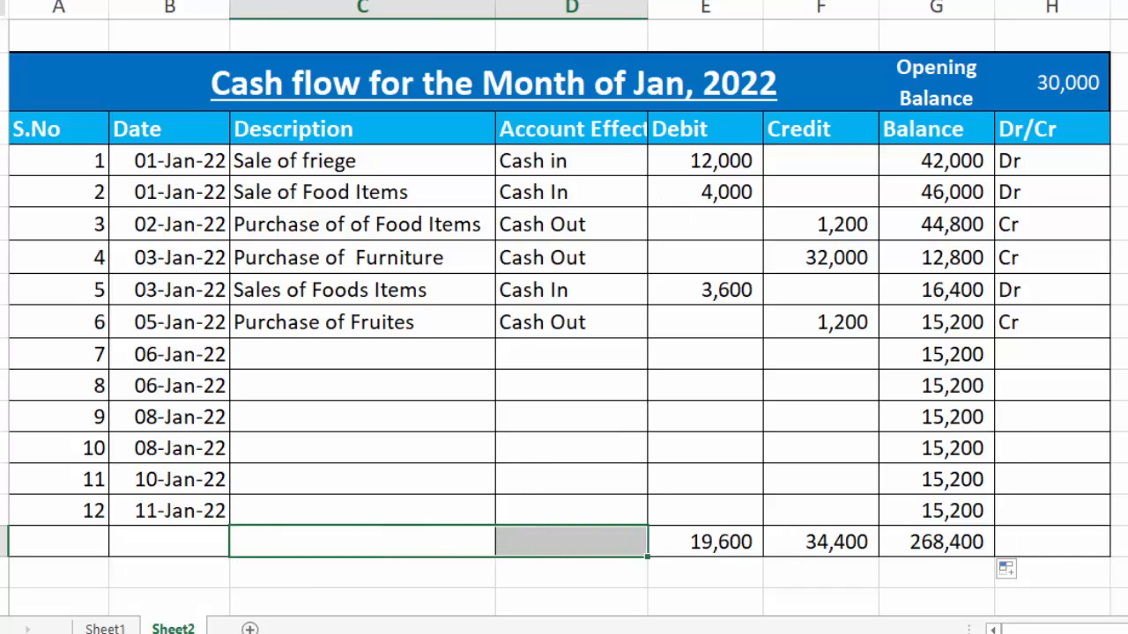
{"action": "key", "text": "alt+h"}
{"action": "key", "text": "m"}
{"action": "key", "text": "c"}
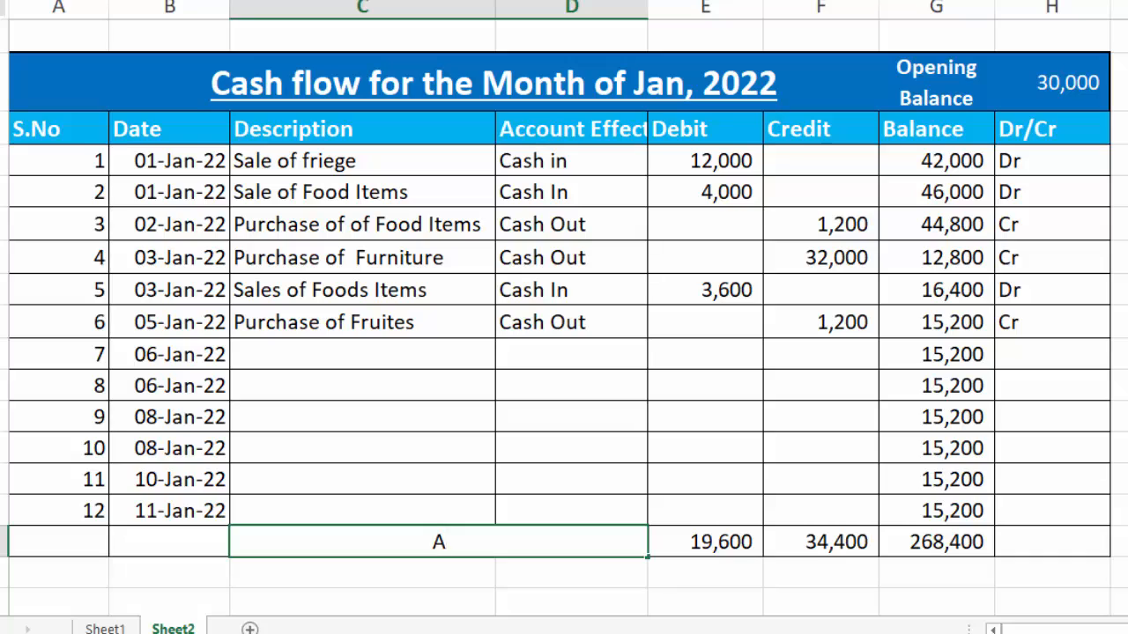
{"action": "type", "text": "Available Balance"}
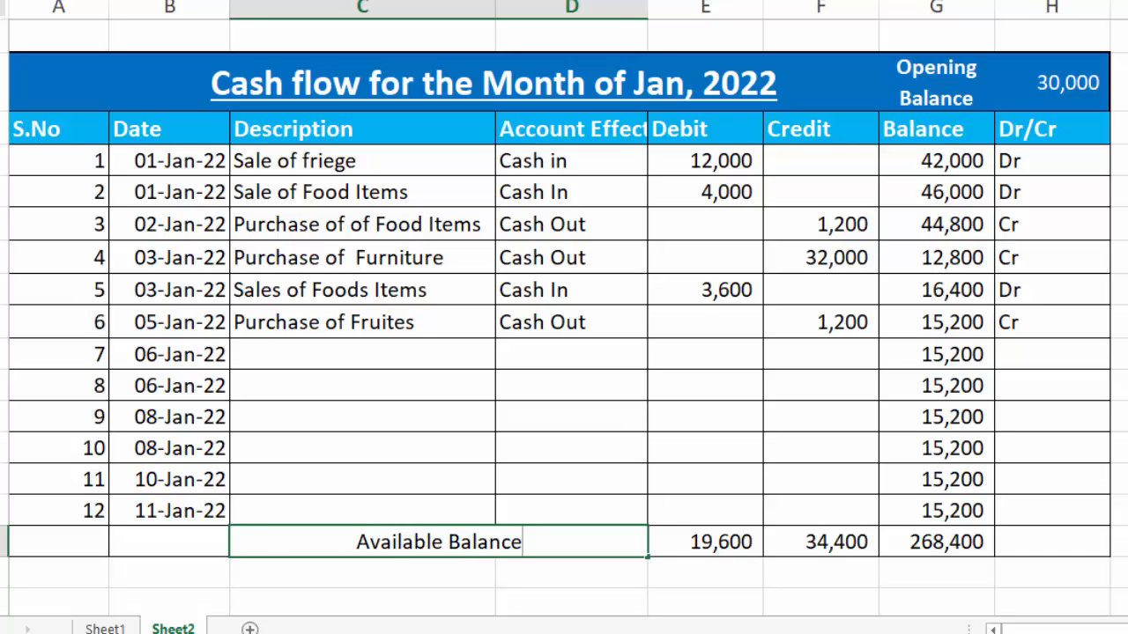
{"action": "key", "text": "Tab"}
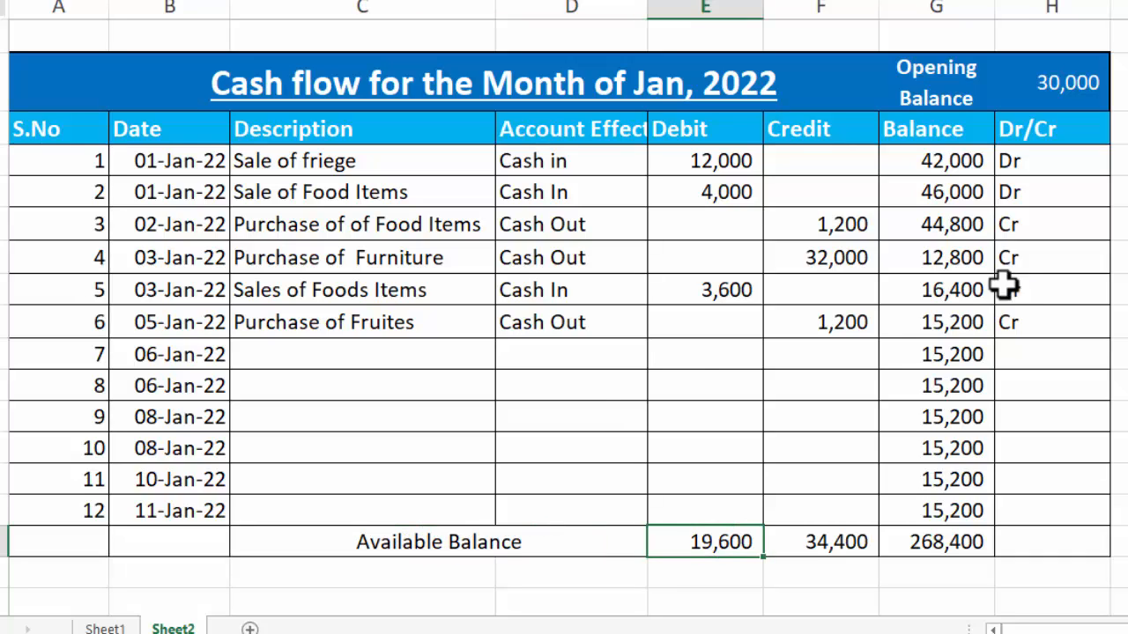
- Make the Available Balance row A17:H17 and the opening balance amount in H3 bold
{"action": "mouse_move", "coordinate": [81, 542]}
{"action": "left_mouse_down"}
{"action": "mouse_move", "coordinate": [646, 564]}
{"action": "mouse_move", "coordinate": [1030, 543]}
{"action": "left_mouse_up"}
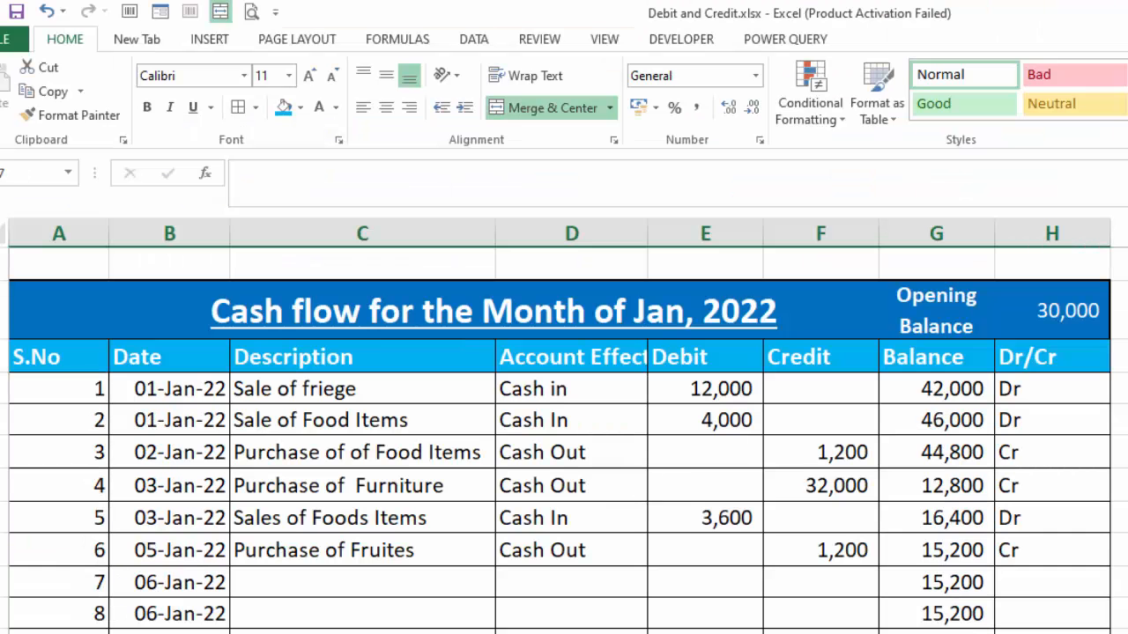
{"action": "left_click", "coordinate": [148, 107]}
{"action": "left_click", "coordinate": [1121, 632]}
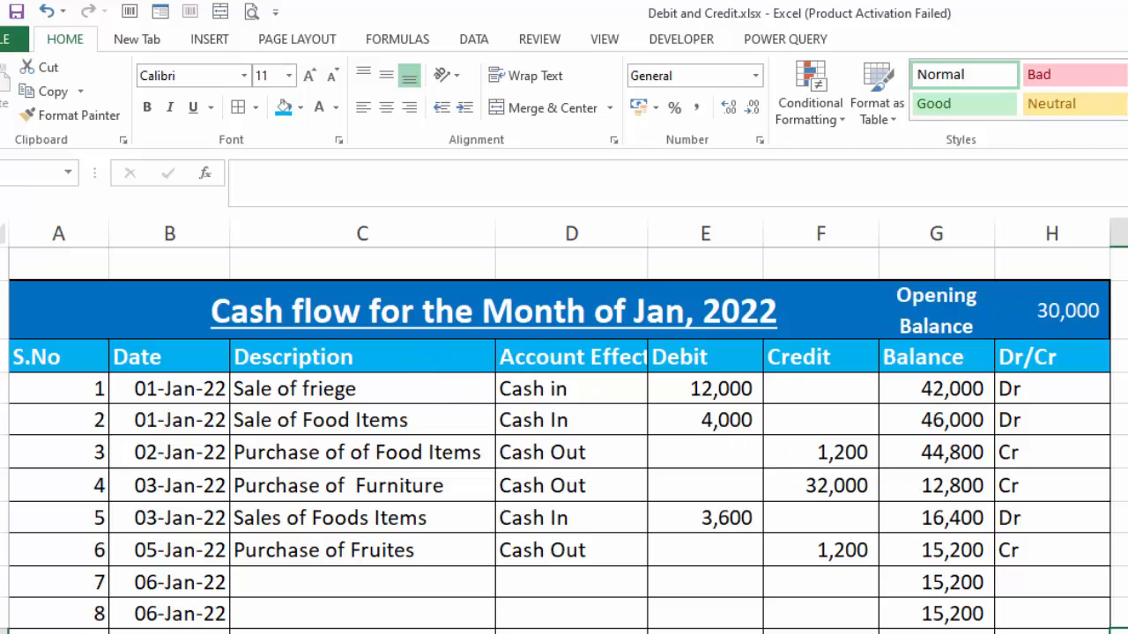
{"action": "left_click", "coordinate": [1080, 318]}
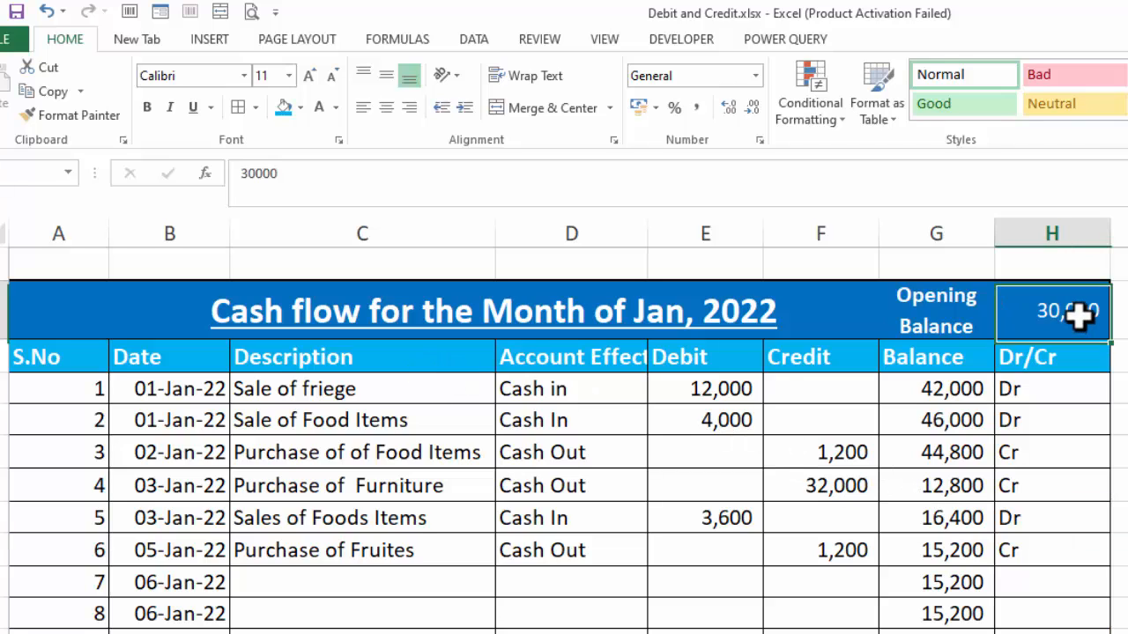
{"action": "left_click", "coordinate": [158, 115]}
{"action": "left_click", "coordinate": [1127, 518]}
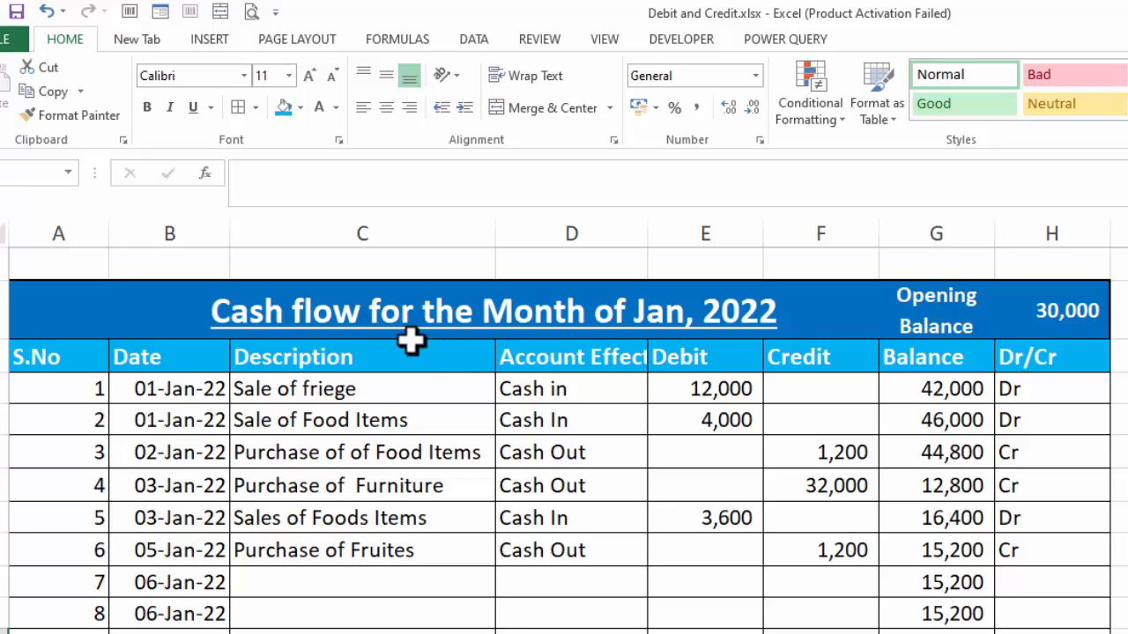
- Change the title to "Cash flow statement" with a line break before "for the Month of Jan, 2022"
{"action": "left_click", "coordinate": [368, 307]}
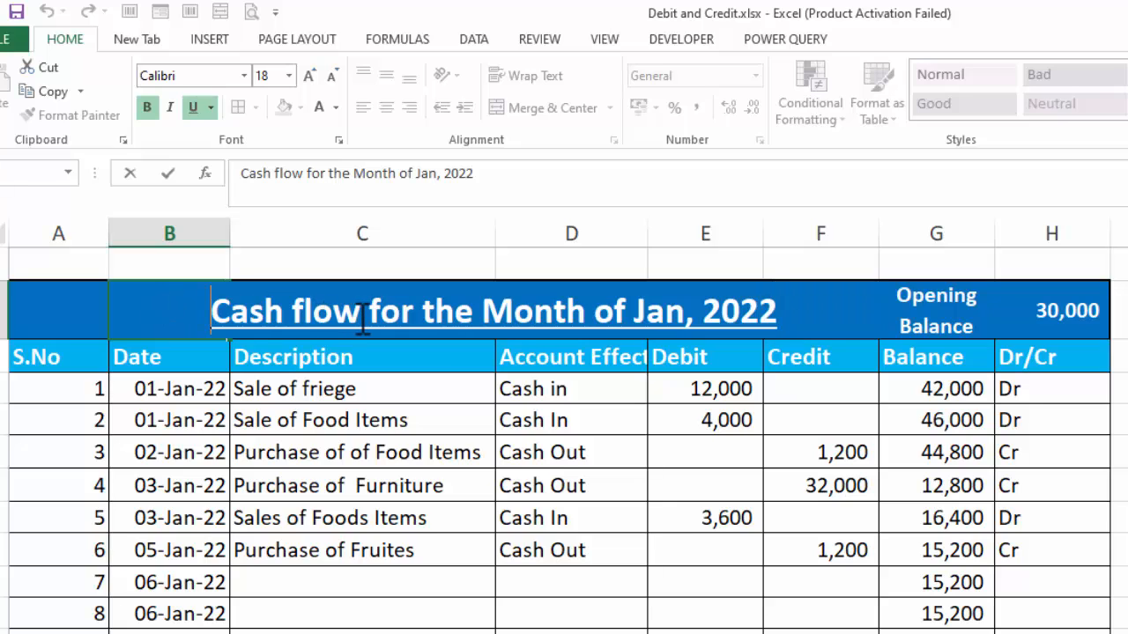
{"action": "type", "text": "statement"}
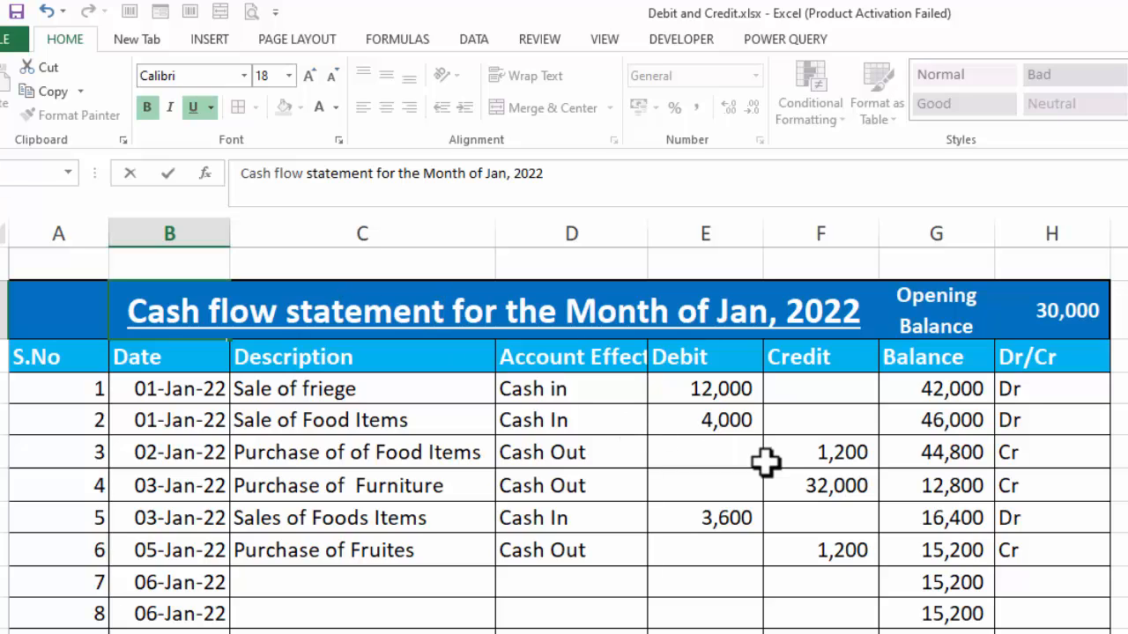
{"action": "key", "text": "alt+Return"}
{"action": "left_click", "coordinate": [861, 518]}
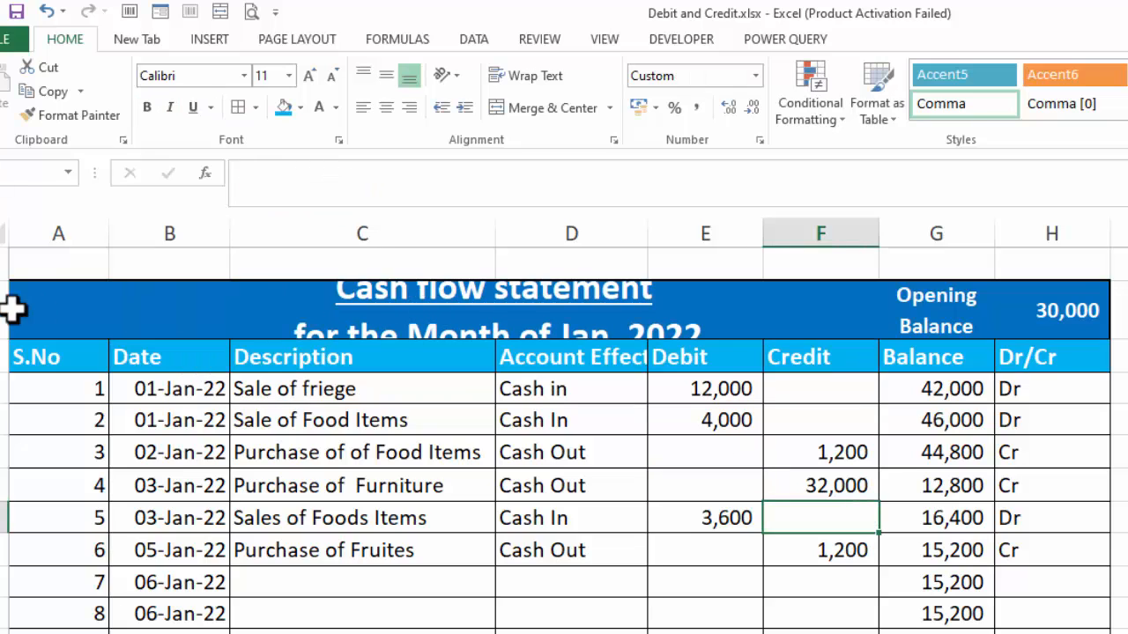
- Set the two-line title in B3:F3 to font size 12 and keep it aligned to the vertical middle
{"action": "left_click", "coordinate": [332, 76]}
{"action": "left_click", "coordinate": [131, 308]}
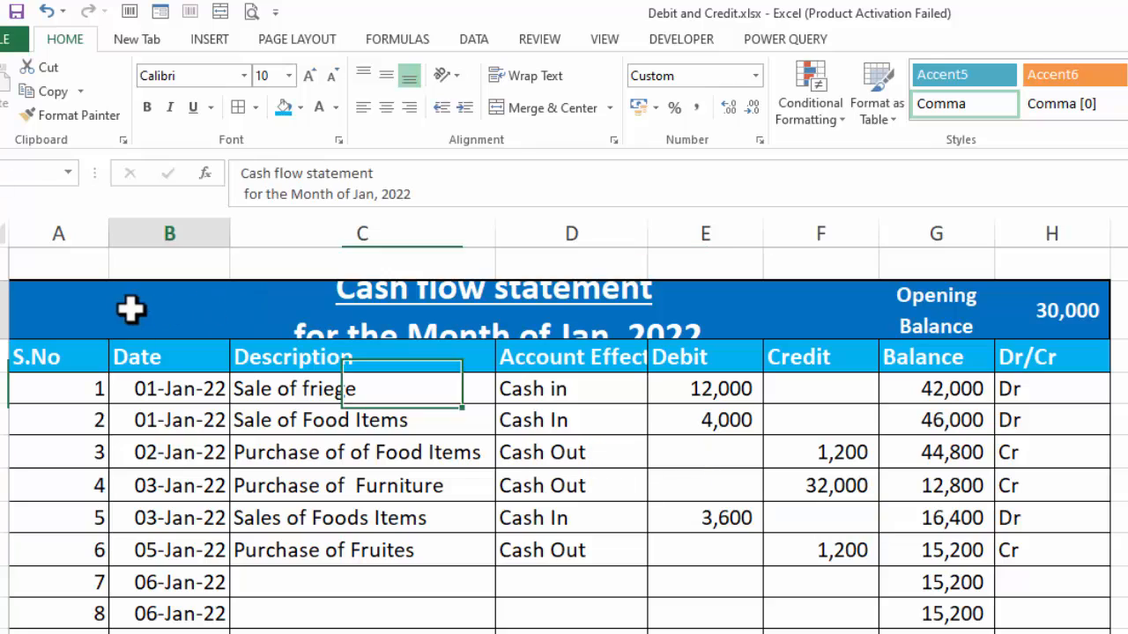
{"action": "left_click_drag", "start_coordinate": [131, 309], "coordinate": [846, 331]}
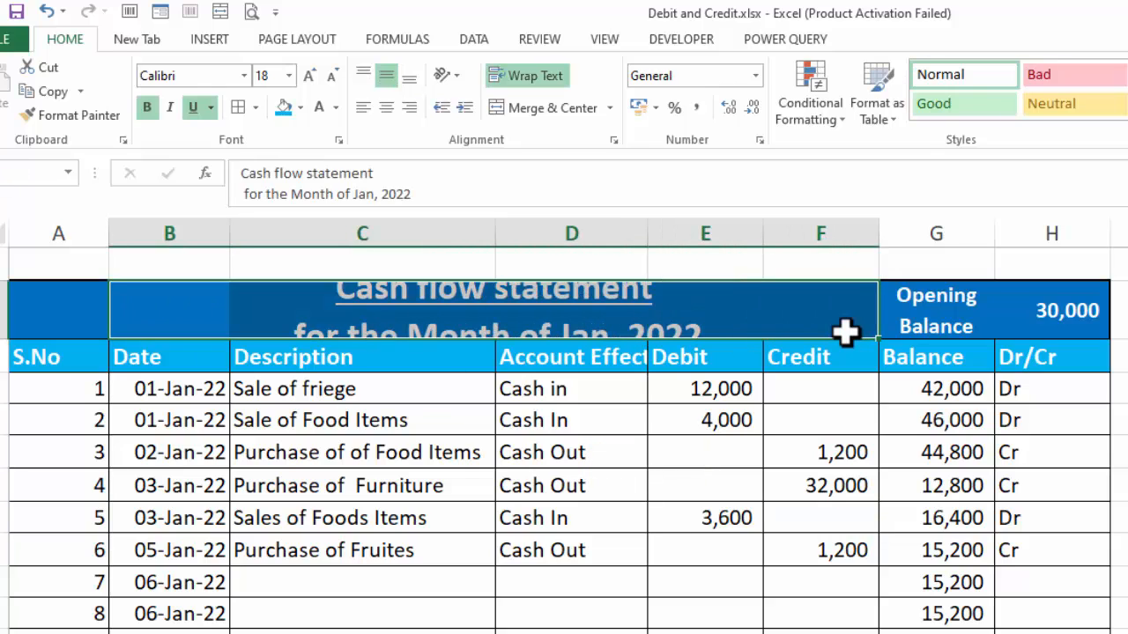
{"action": "left_click", "coordinate": [331, 77]}
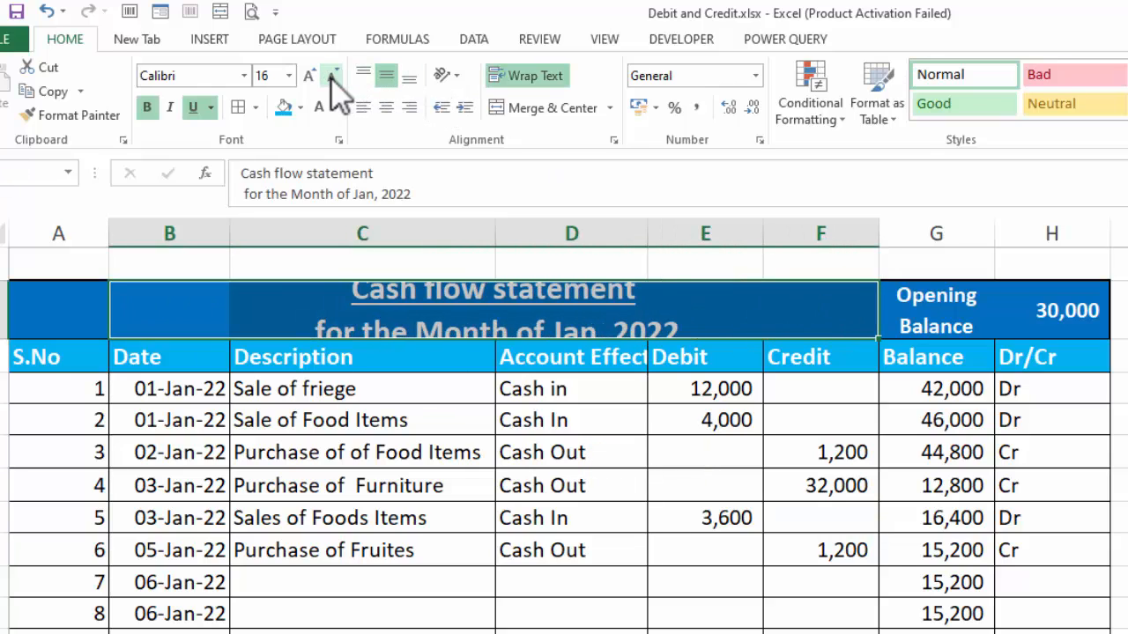
{"action": "left_click", "coordinate": [331, 76]}
{"action": "left_click", "coordinate": [331, 77]}
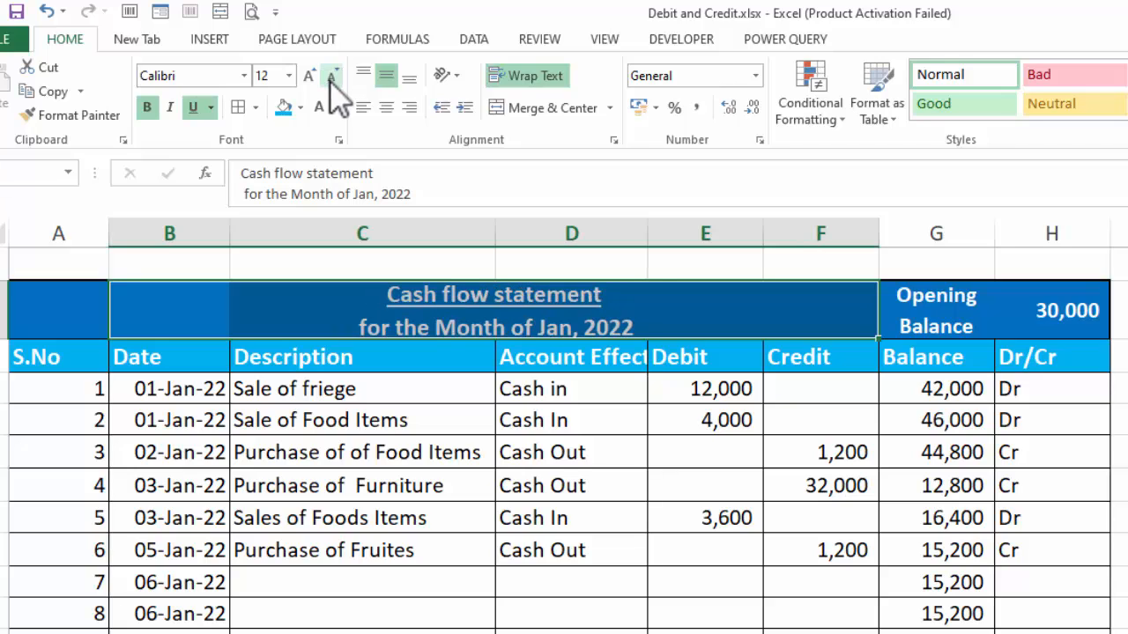
{"action": "left_click", "coordinate": [367, 76]}
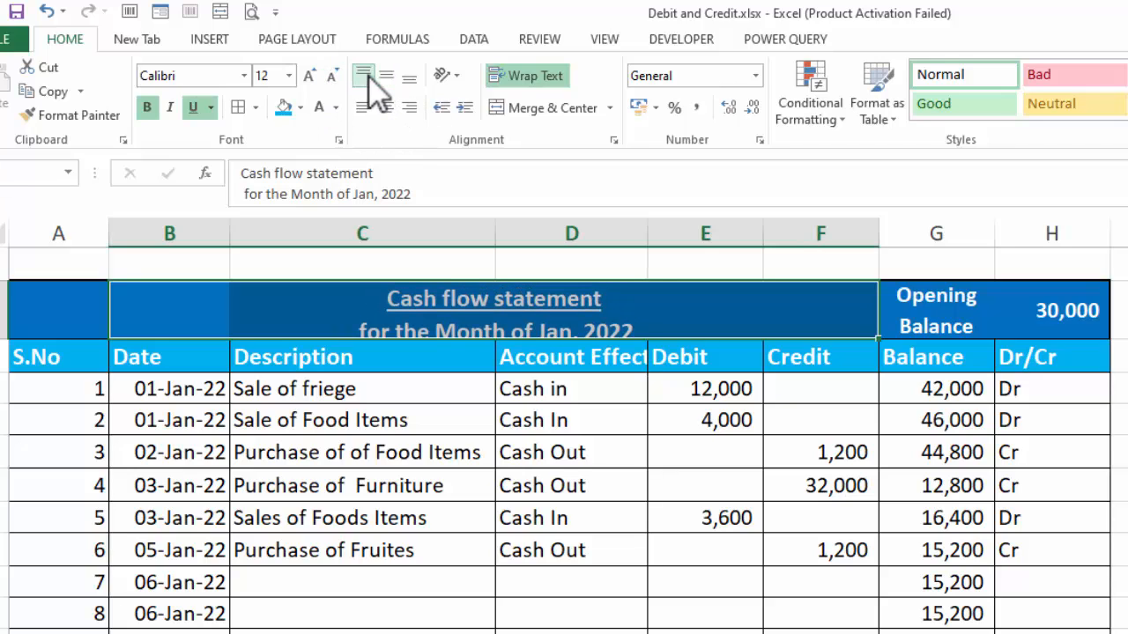
{"action": "left_click", "coordinate": [386, 78]}
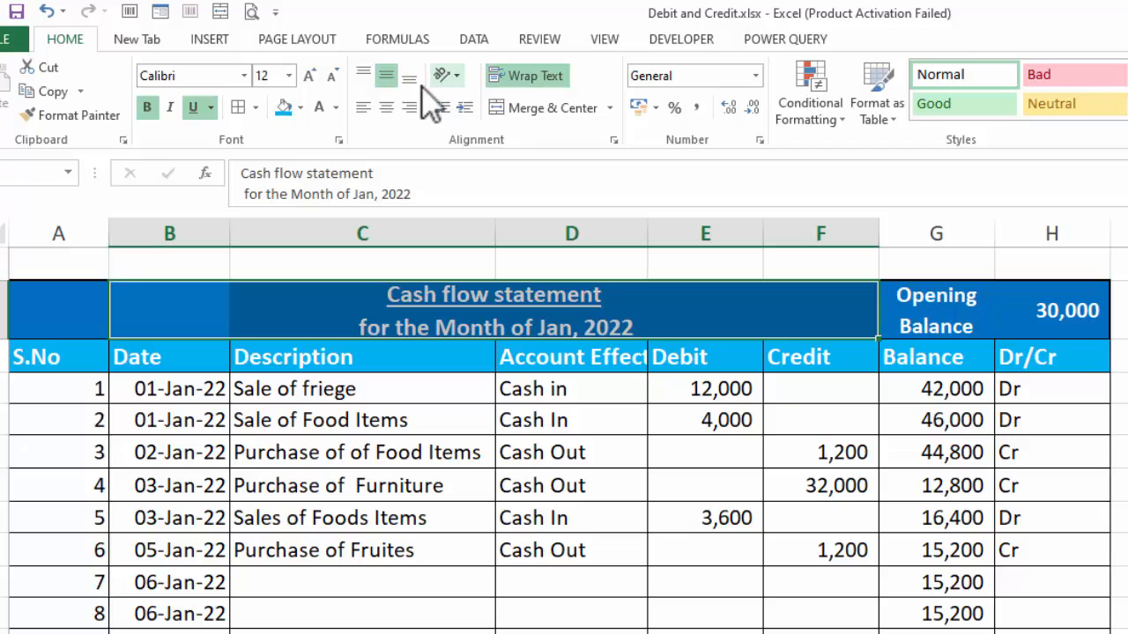
{"action": "left_click", "coordinate": [487, 390]}
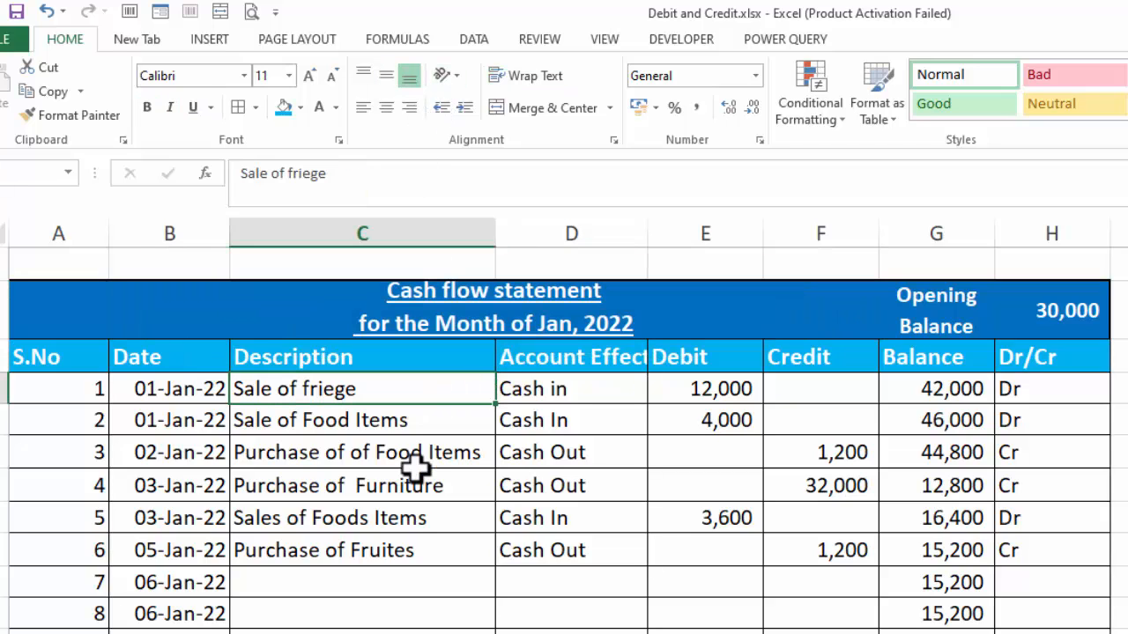
- Reduce the Opening Balance label's font size by one step and autofit the Account Effect column to its contents
{"action": "left_click", "coordinate": [901, 303]}
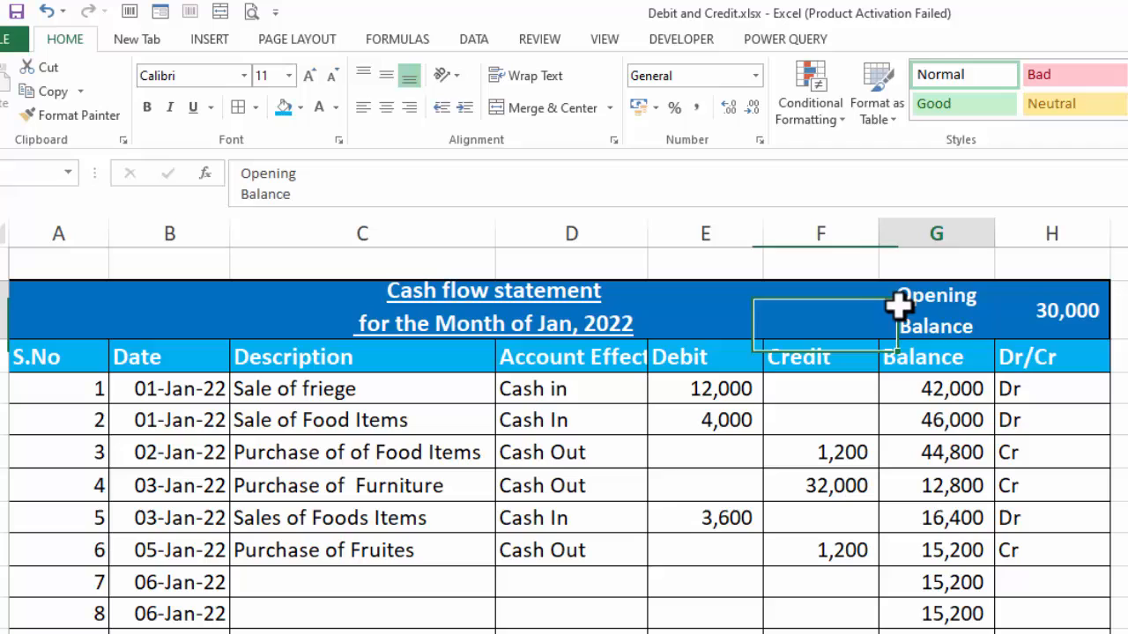
{"action": "left_click", "coordinate": [332, 75]}
{"action": "left_click", "coordinate": [628, 495]}
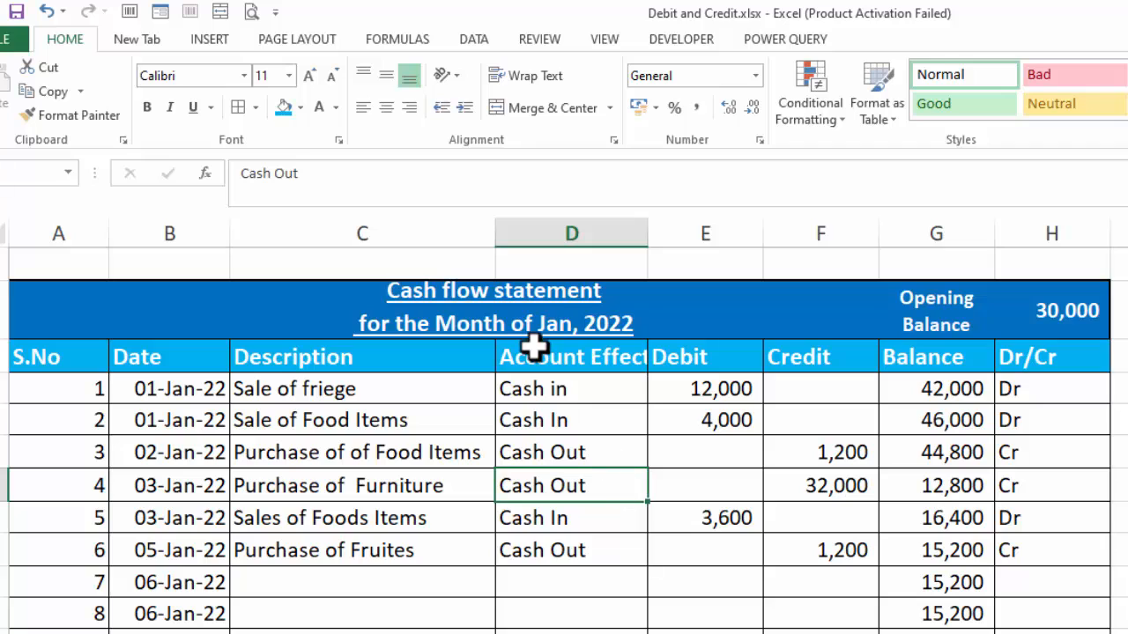
{"action": "double_click", "coordinate": [647, 234]}
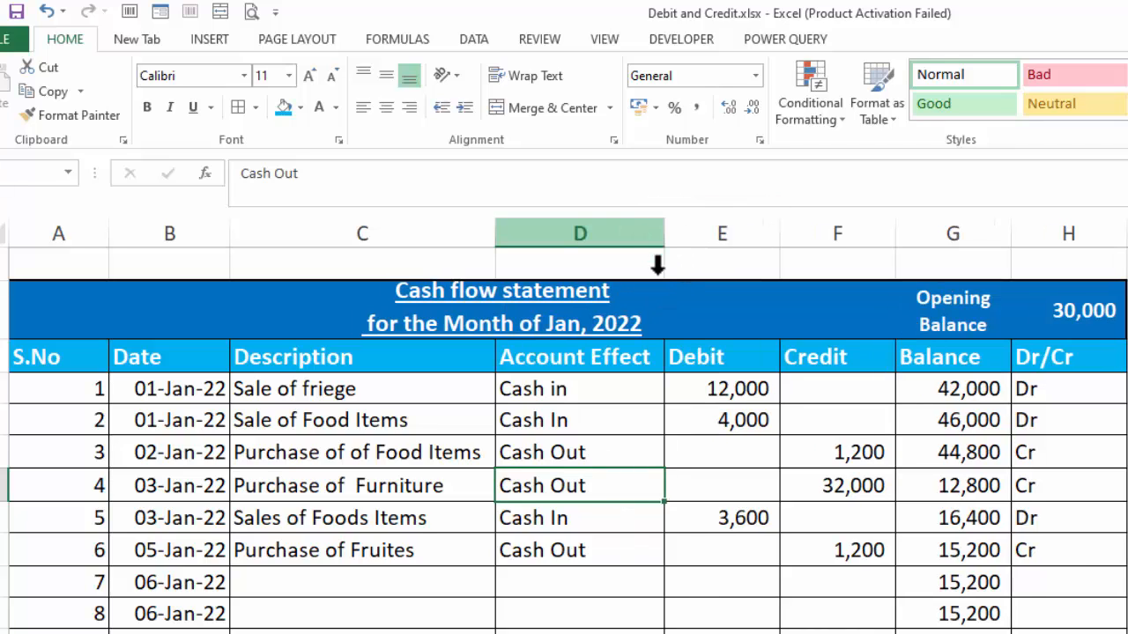
{"action": "left_click", "coordinate": [1125, 627]}
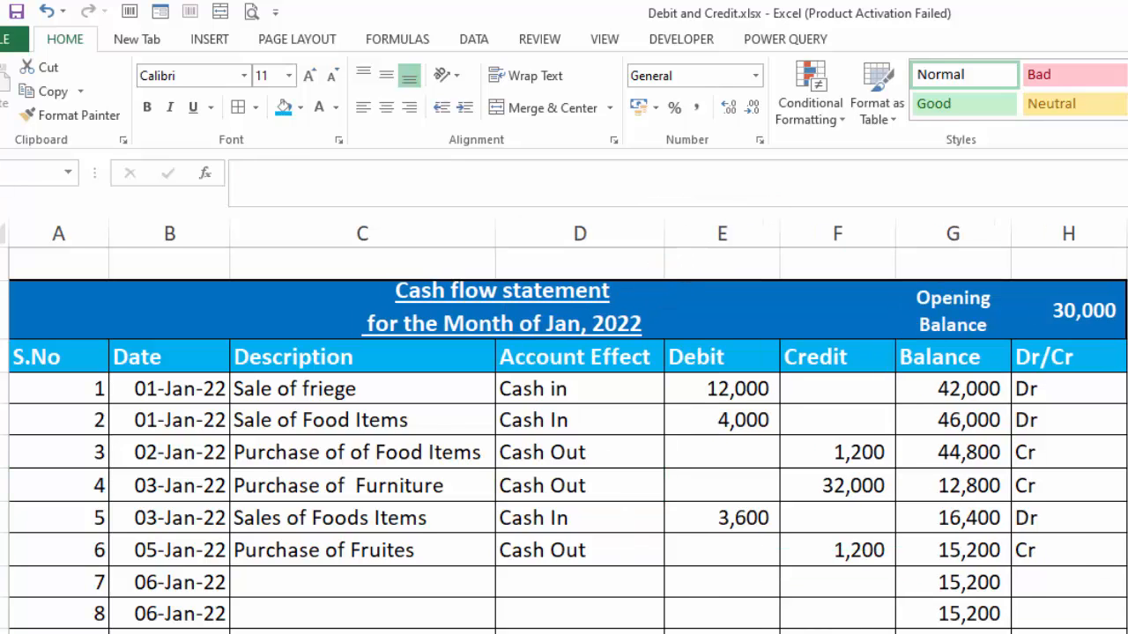